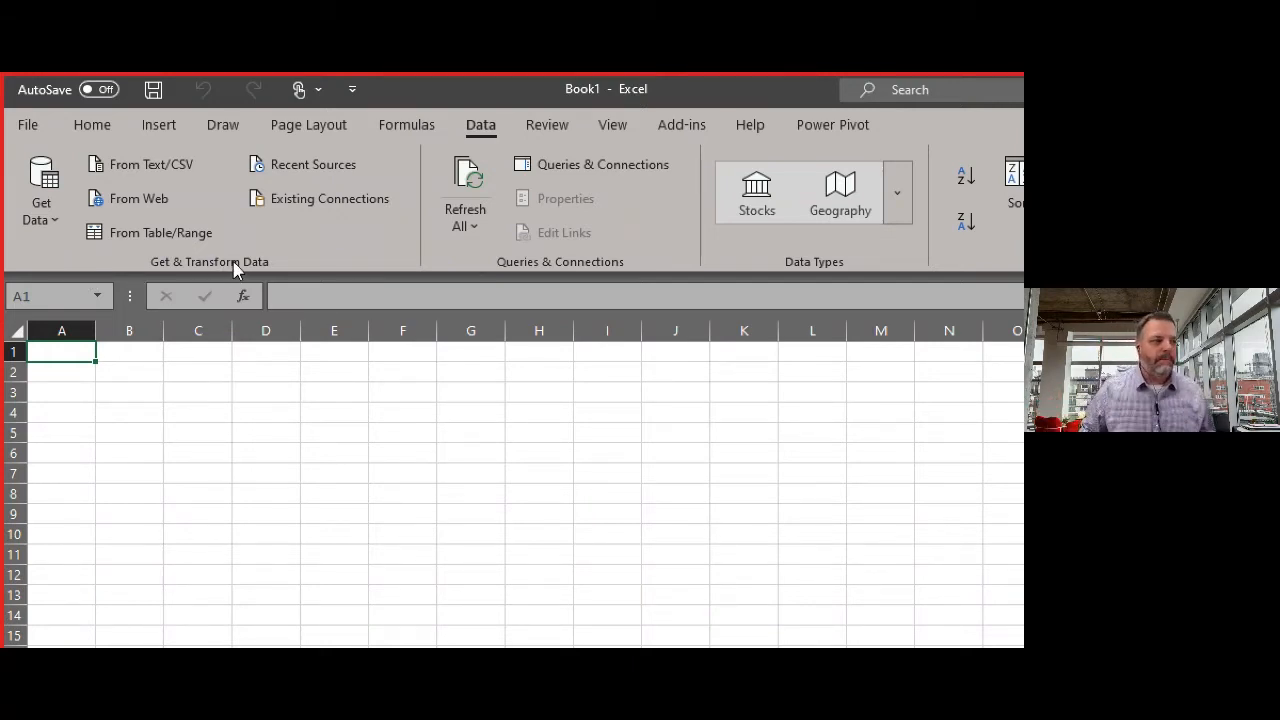
# Look through the Get Data source categories and launch the Power Query Editor.
pyautogui.click(42, 215)
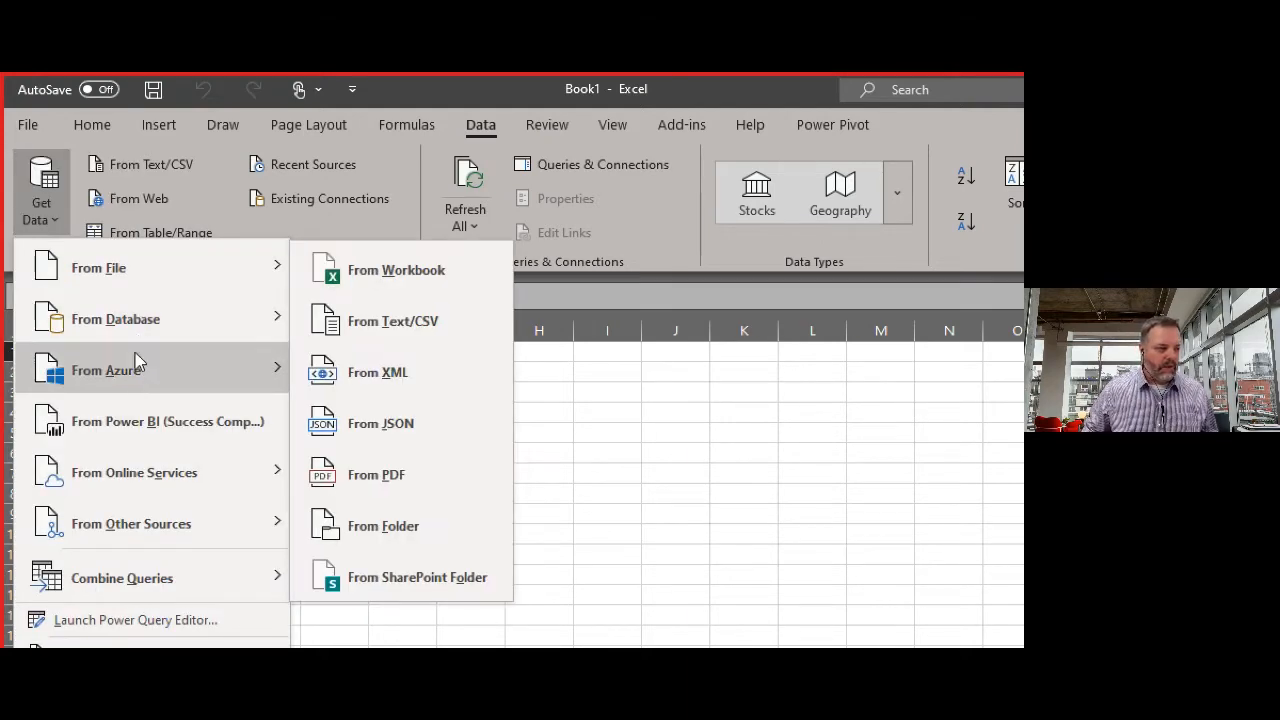
pyautogui.moveTo(139, 450)
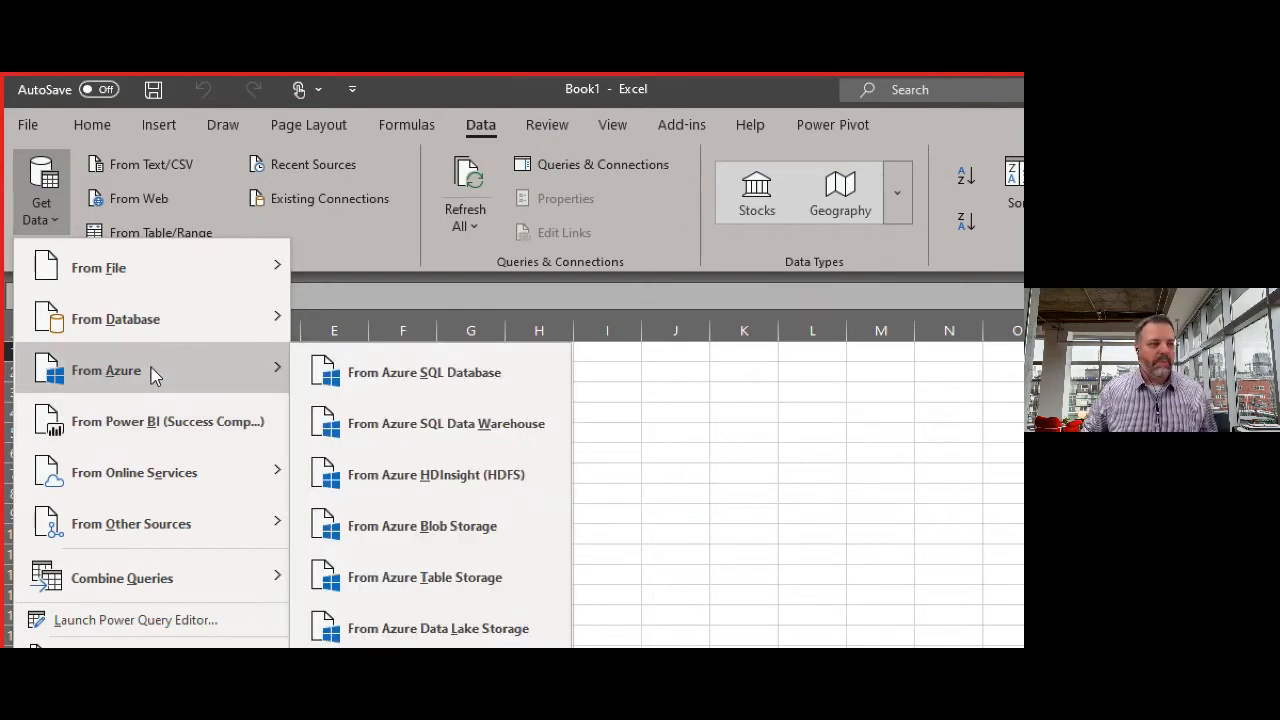
pyautogui.moveTo(160, 326)
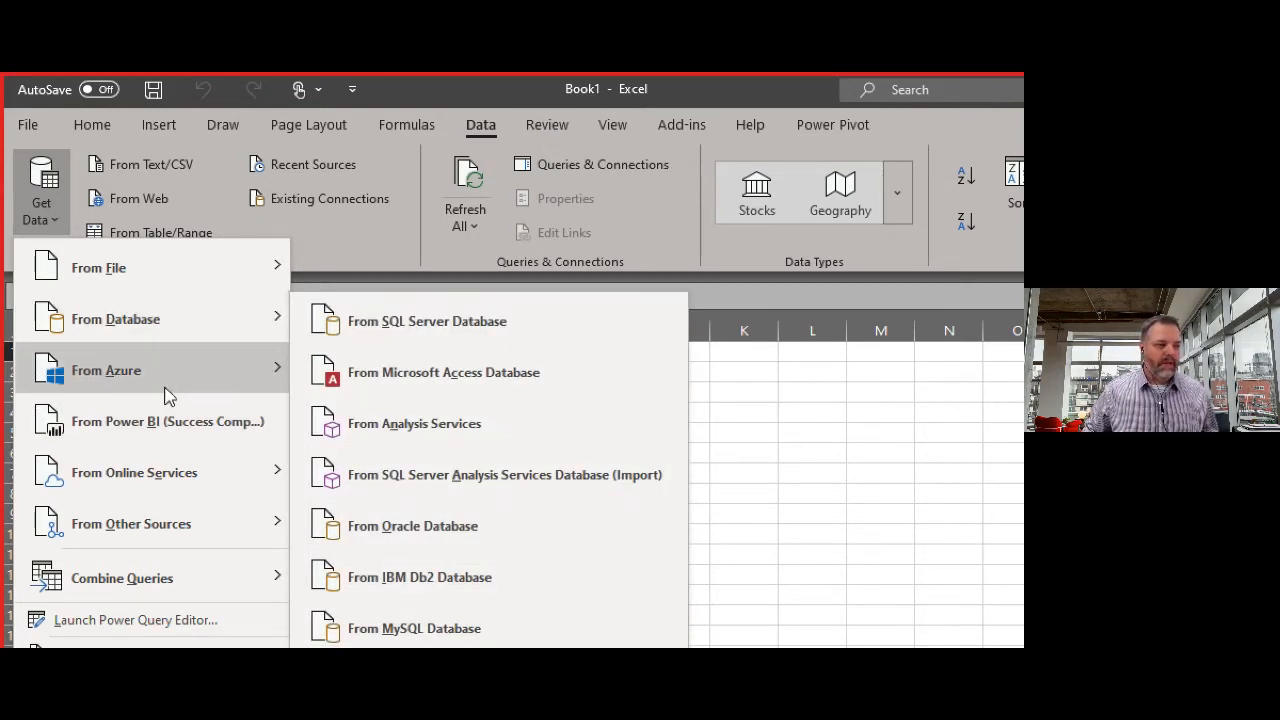
pyautogui.moveTo(180, 480)
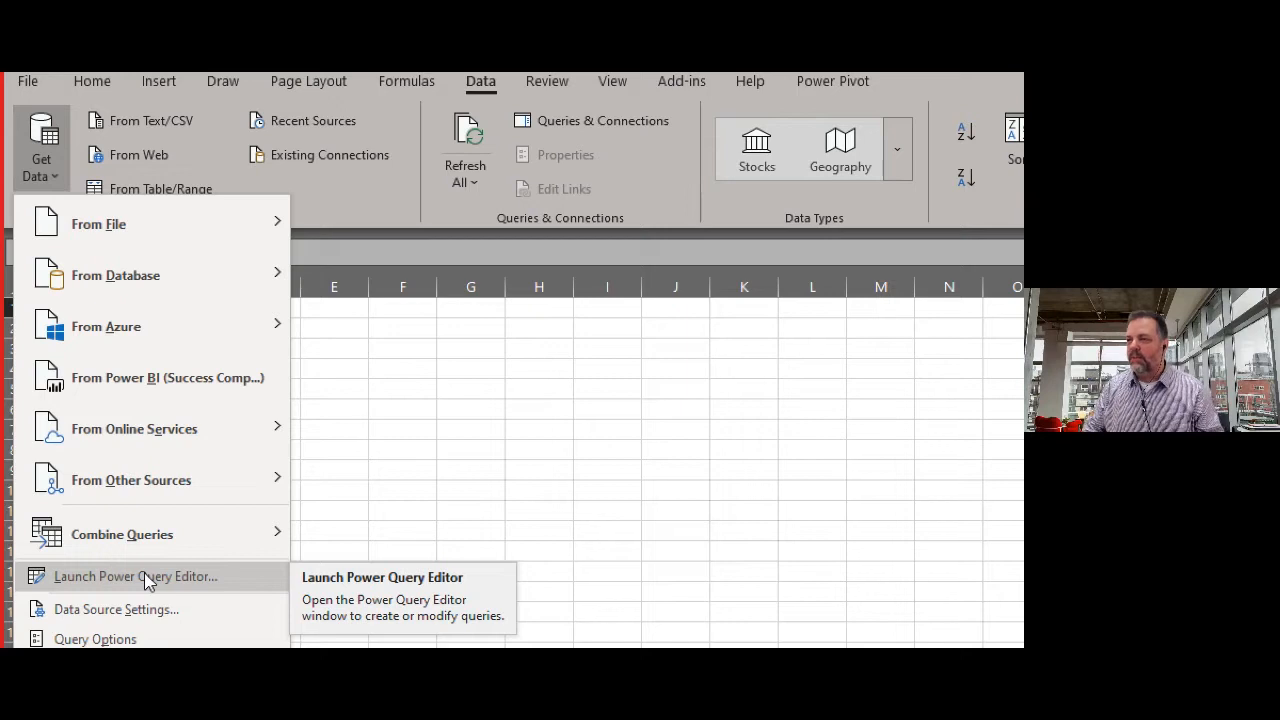
pyautogui.click(146, 577)
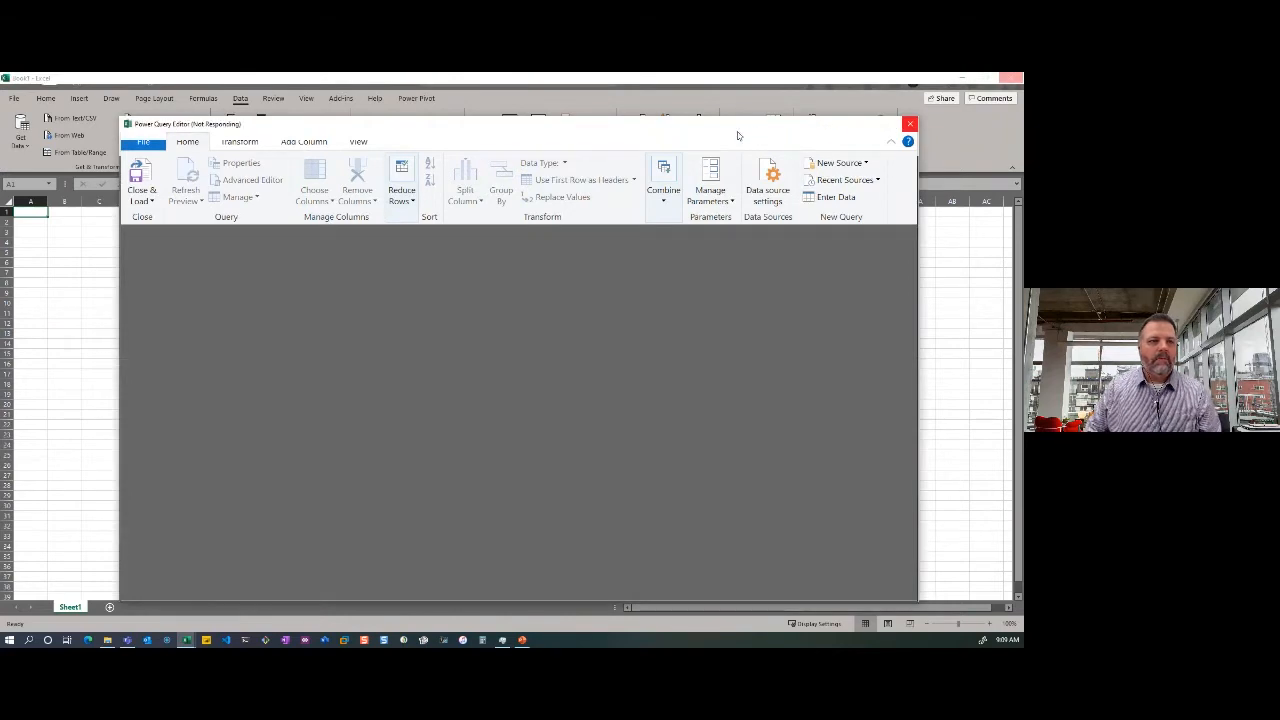
pyautogui.moveTo(693, 131); pyautogui.dragTo(669, 114)
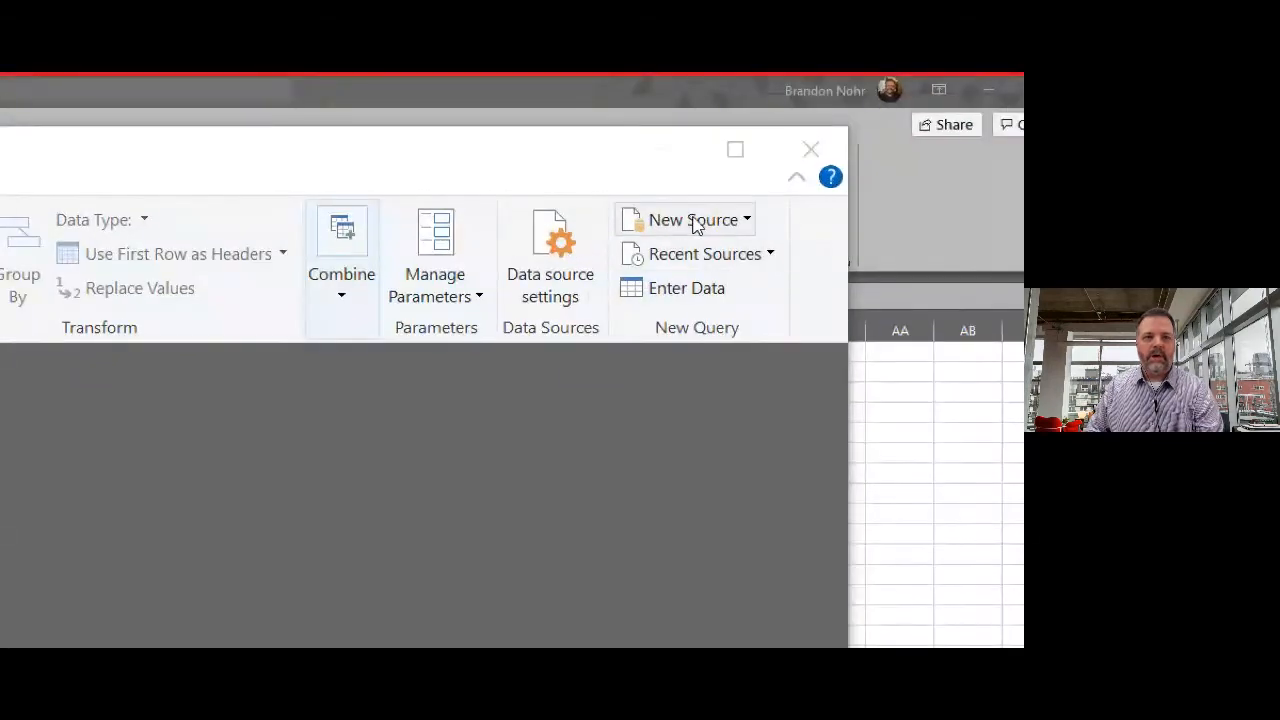
# Start a new query in the Power Query Editor that uses a folder as its file source.
pyautogui.click(697, 222)
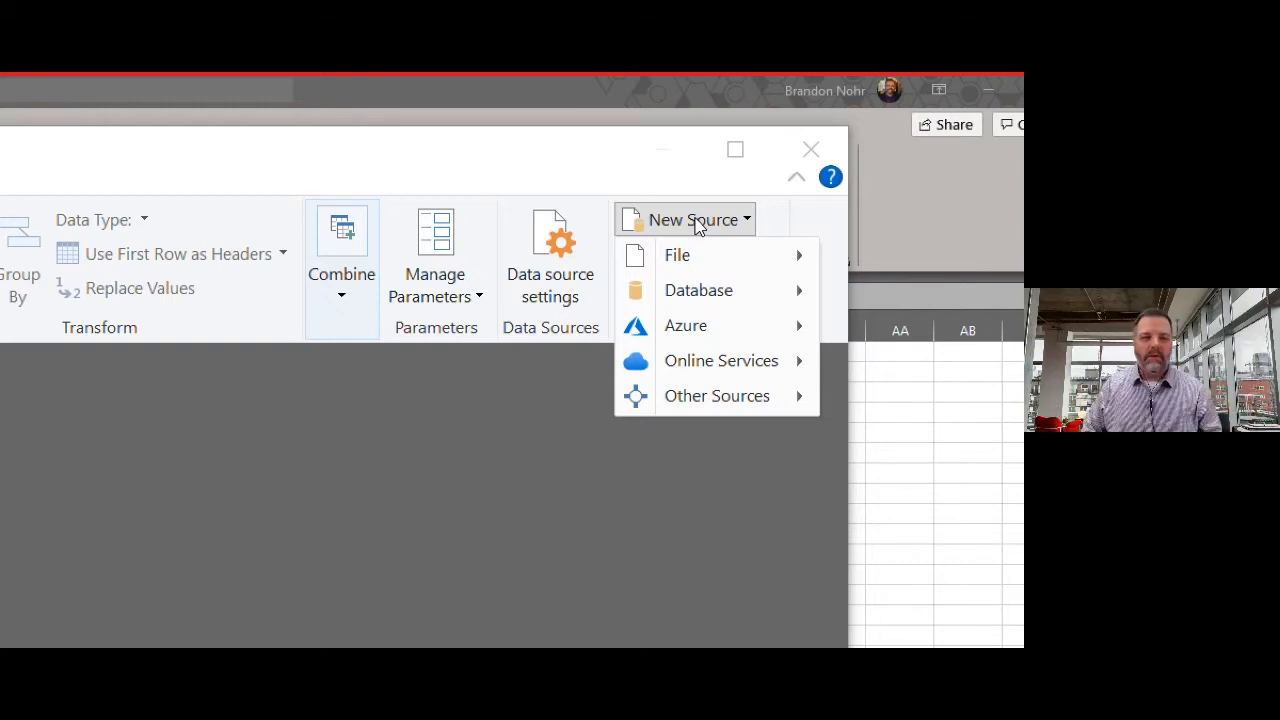
pyautogui.moveTo(745, 262)
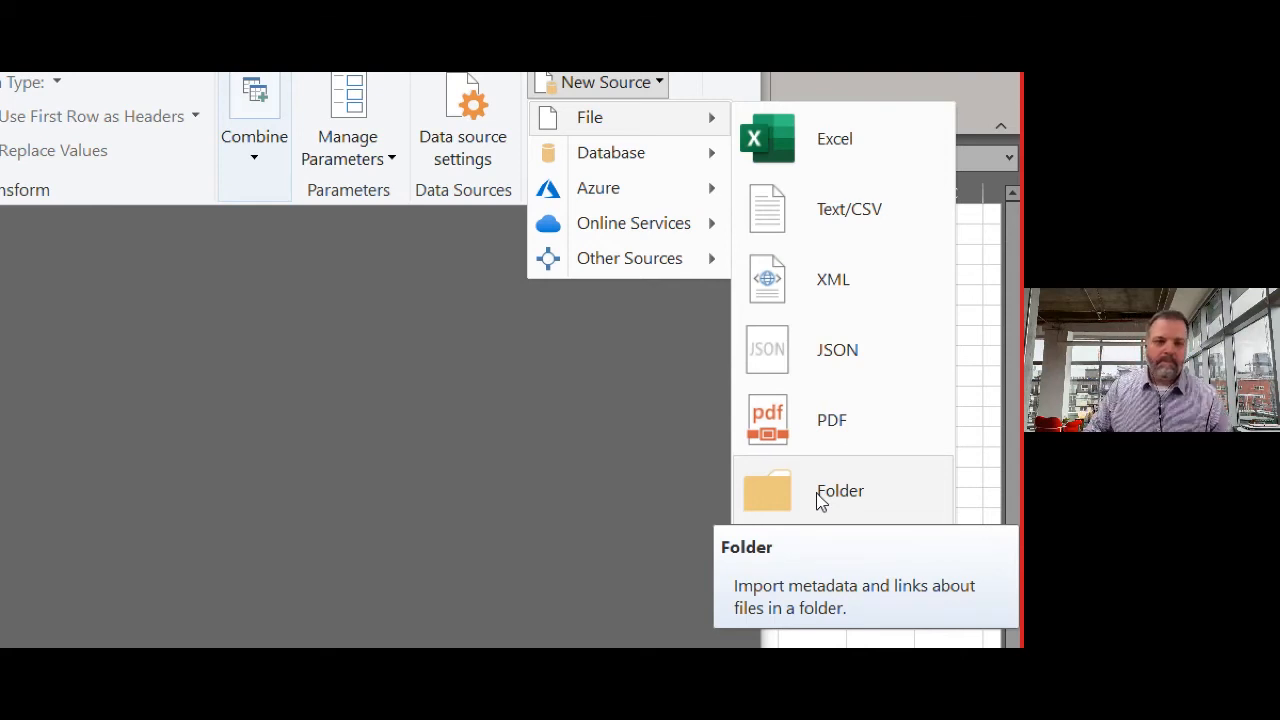
pyautogui.click(820, 492)
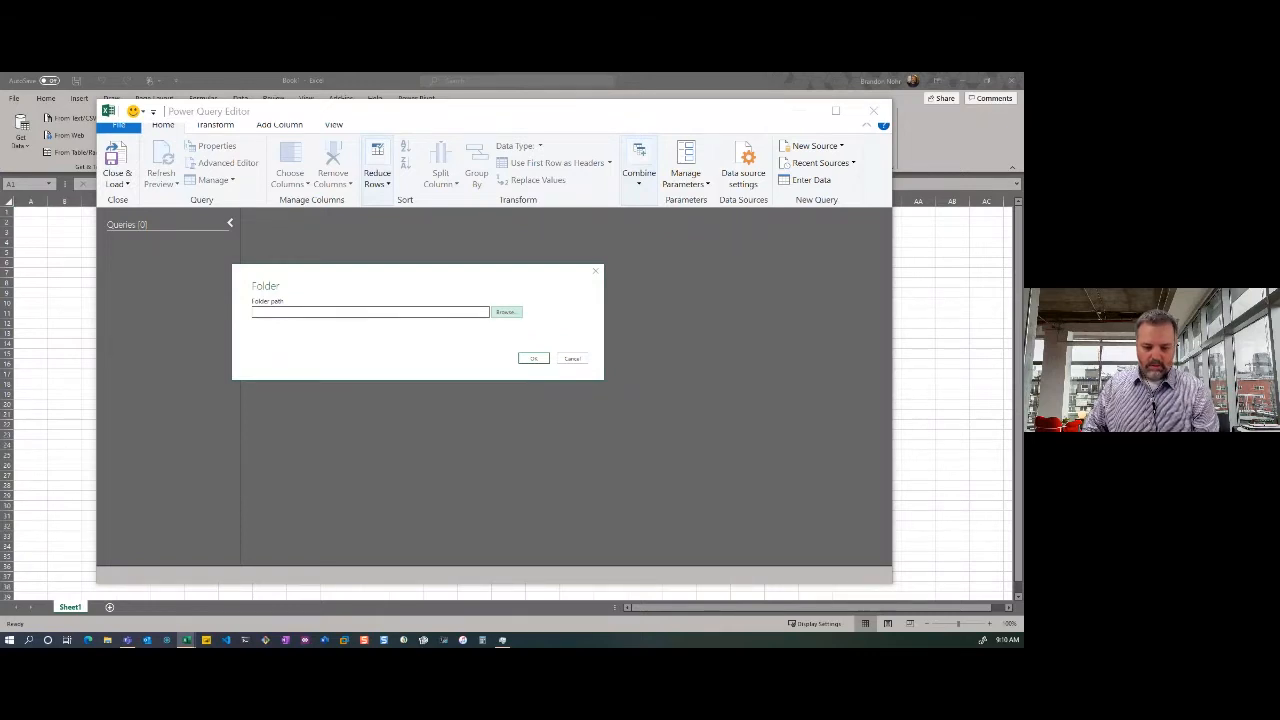
# Switch to File Explorer, open the ImportData folder inside SalesData, and copy its full path.
pyautogui.press('super+e')
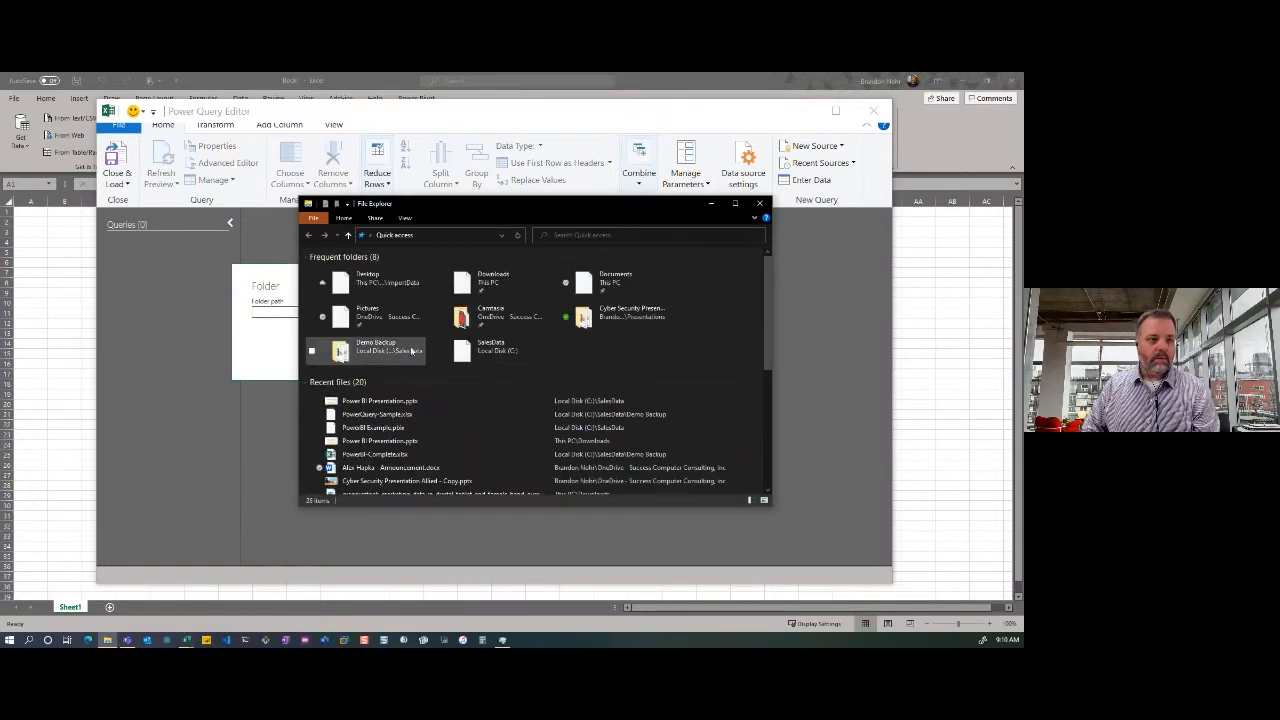
pyautogui.doubleClick(491, 352)
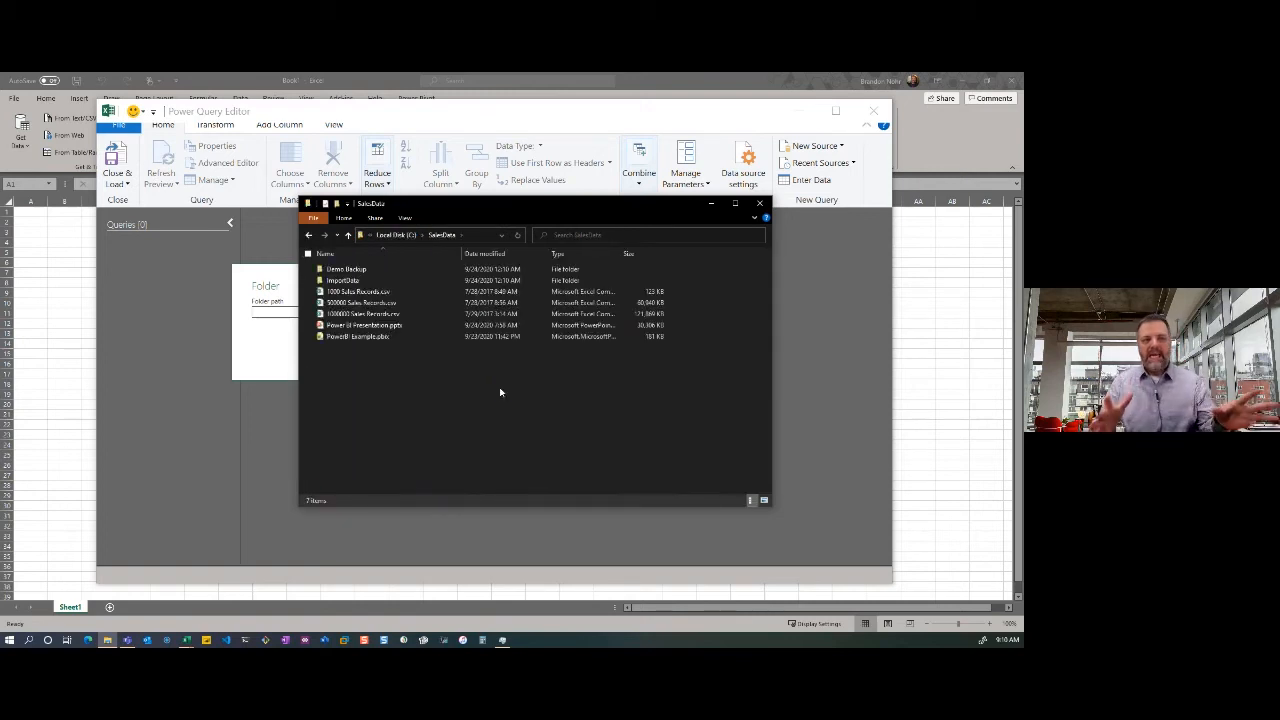
pyautogui.doubleClick(340, 283)
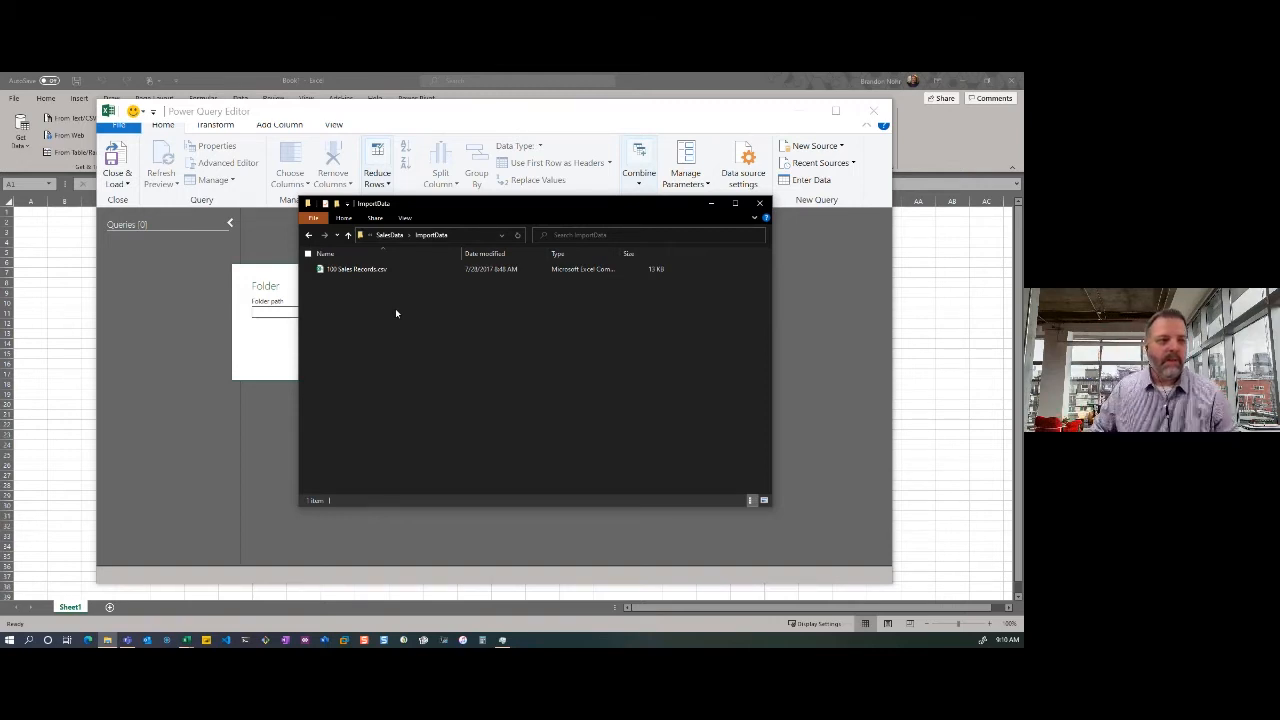
pyautogui.click(459, 235)
pyautogui.hotkey('ctrl', 'c')
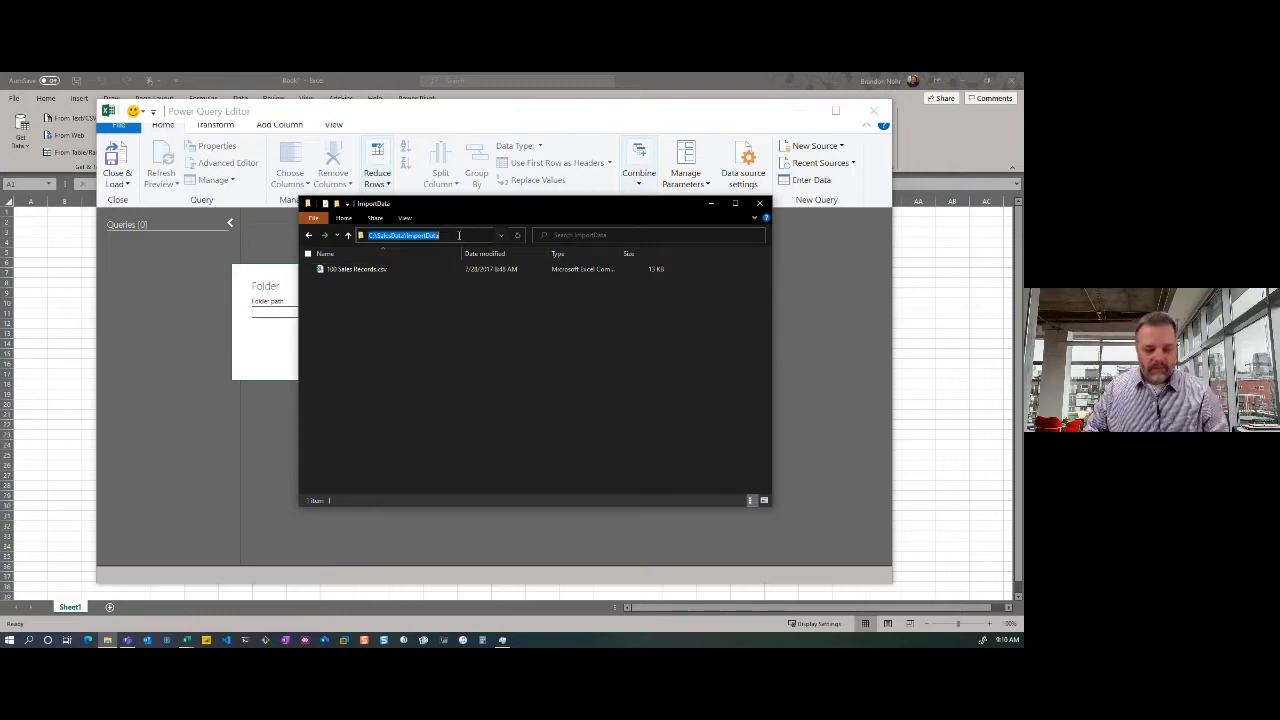
# Set the query's folder path to C:\SalesData\ImportData and try to combine and transform the folder's data.
pyautogui.click(286, 313)
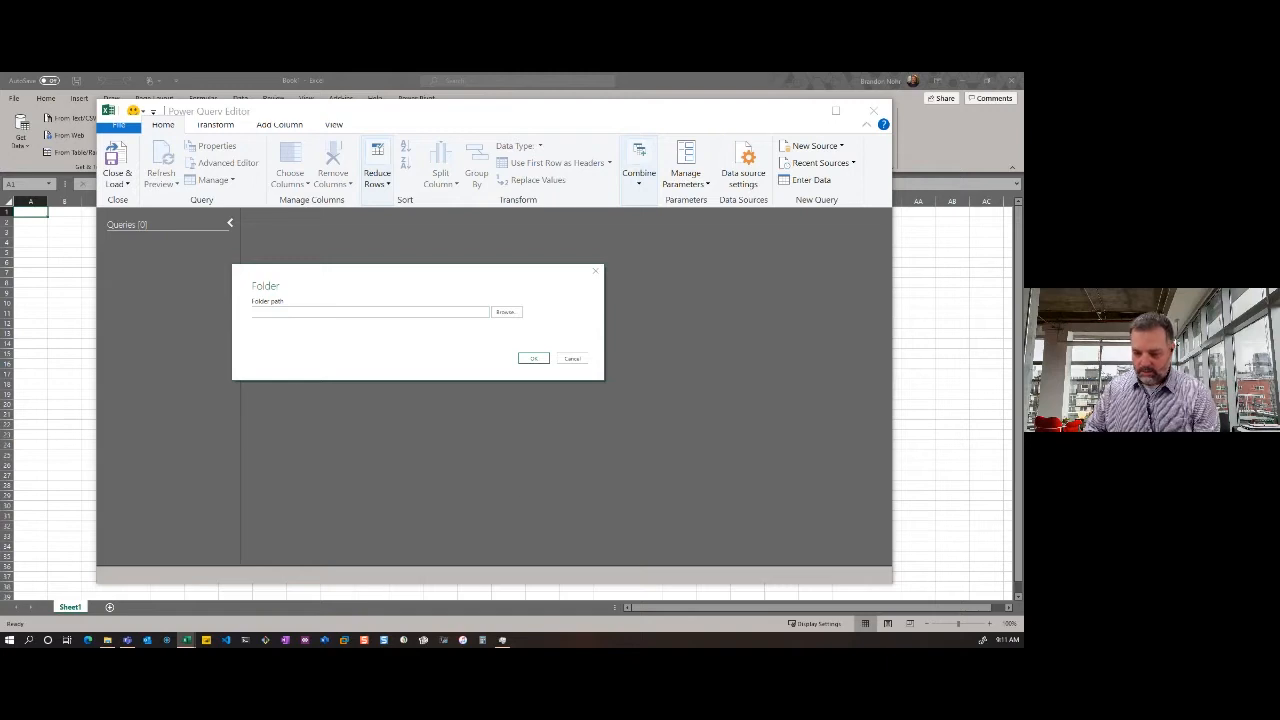
pyautogui.hotkey('ctrl', 'v')
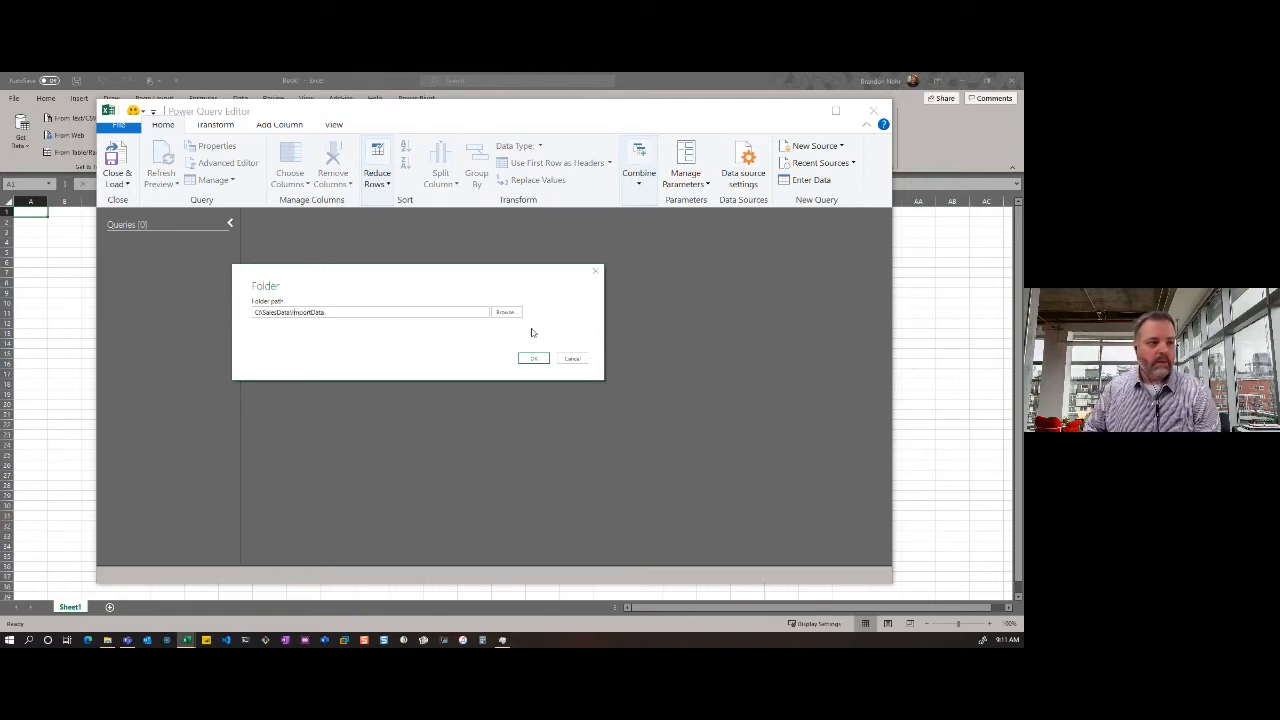
pyautogui.click(536, 359)
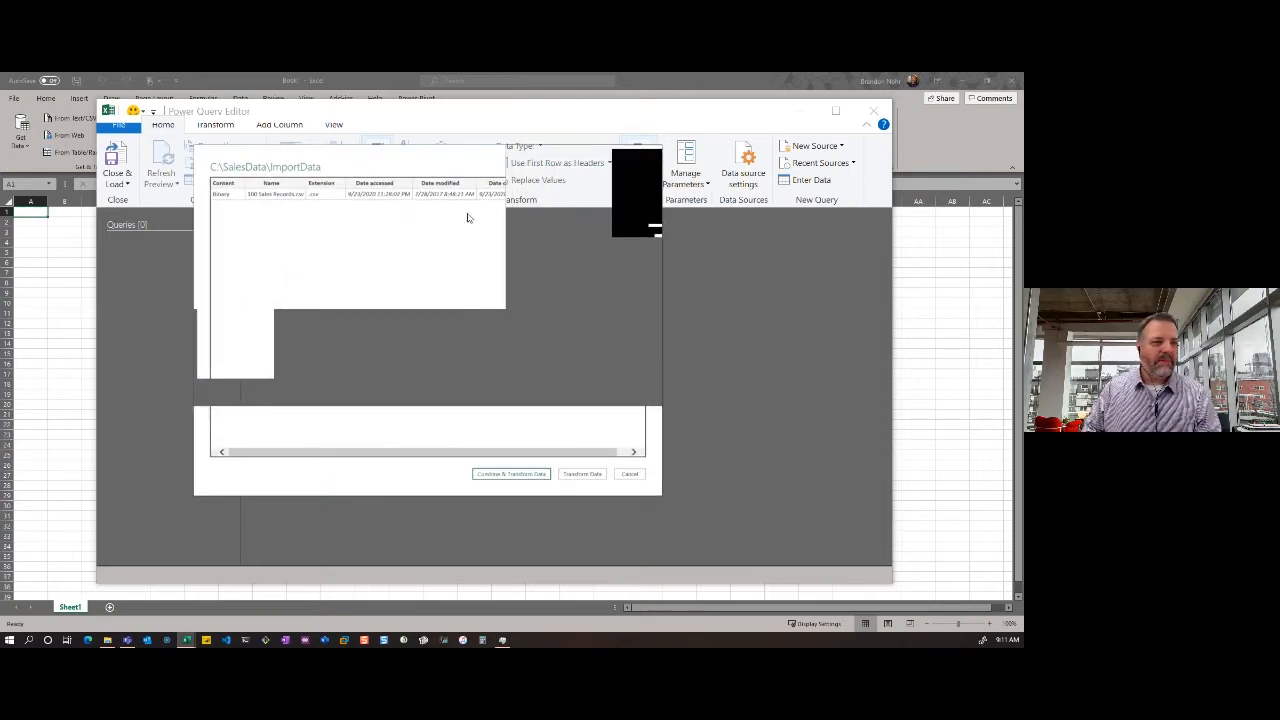
pyautogui.click(527, 474)
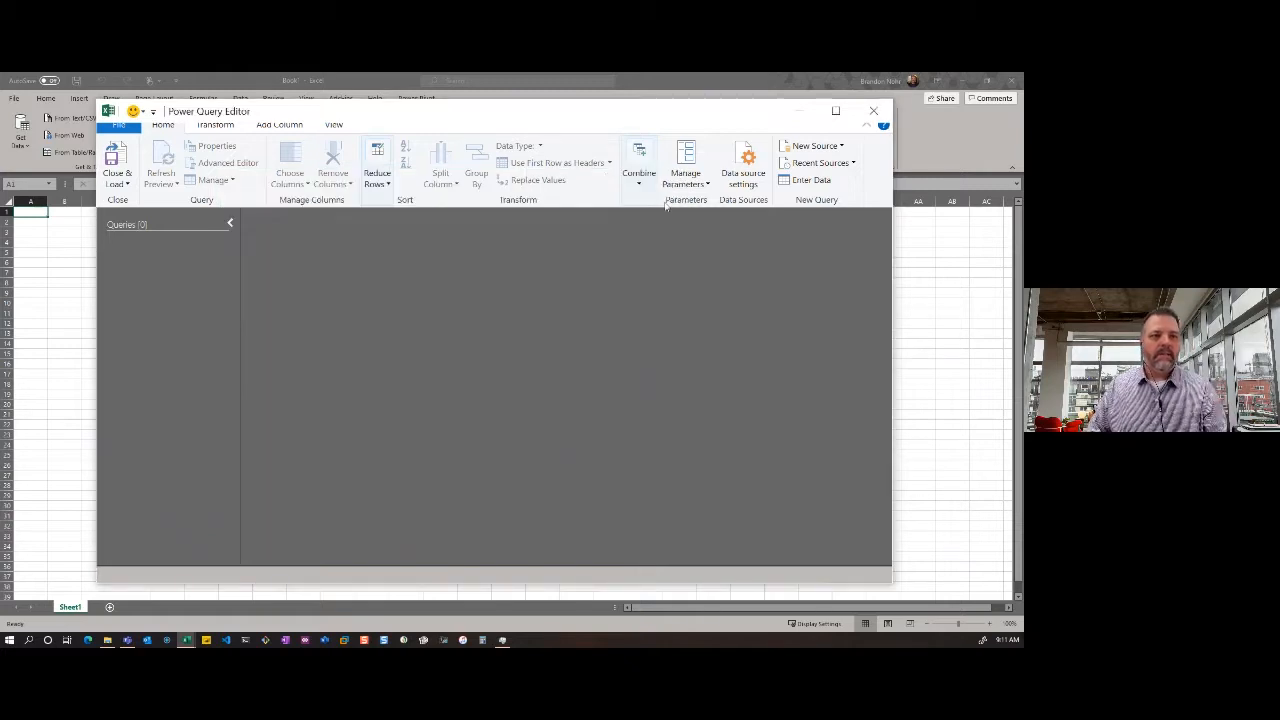
# Try the folder import again as a new source with the path C:\SalesData\ImportData.
pyautogui.click(801, 151)
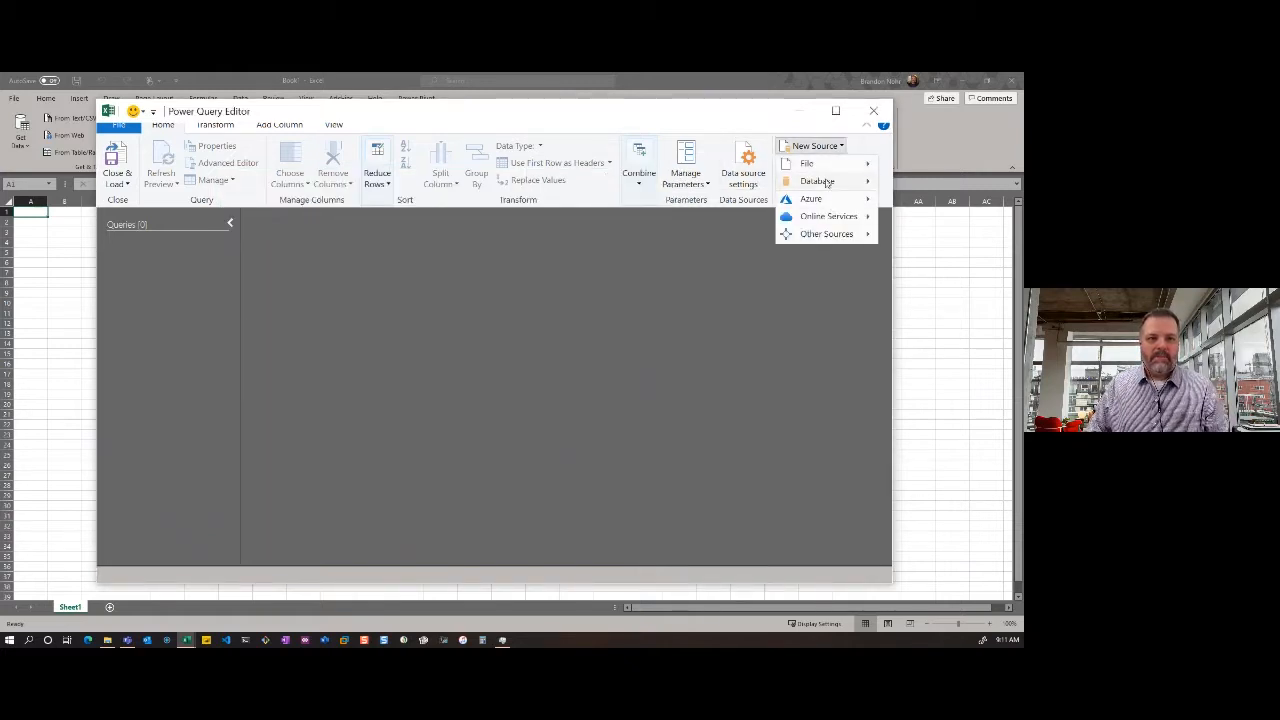
pyautogui.click(913, 355)
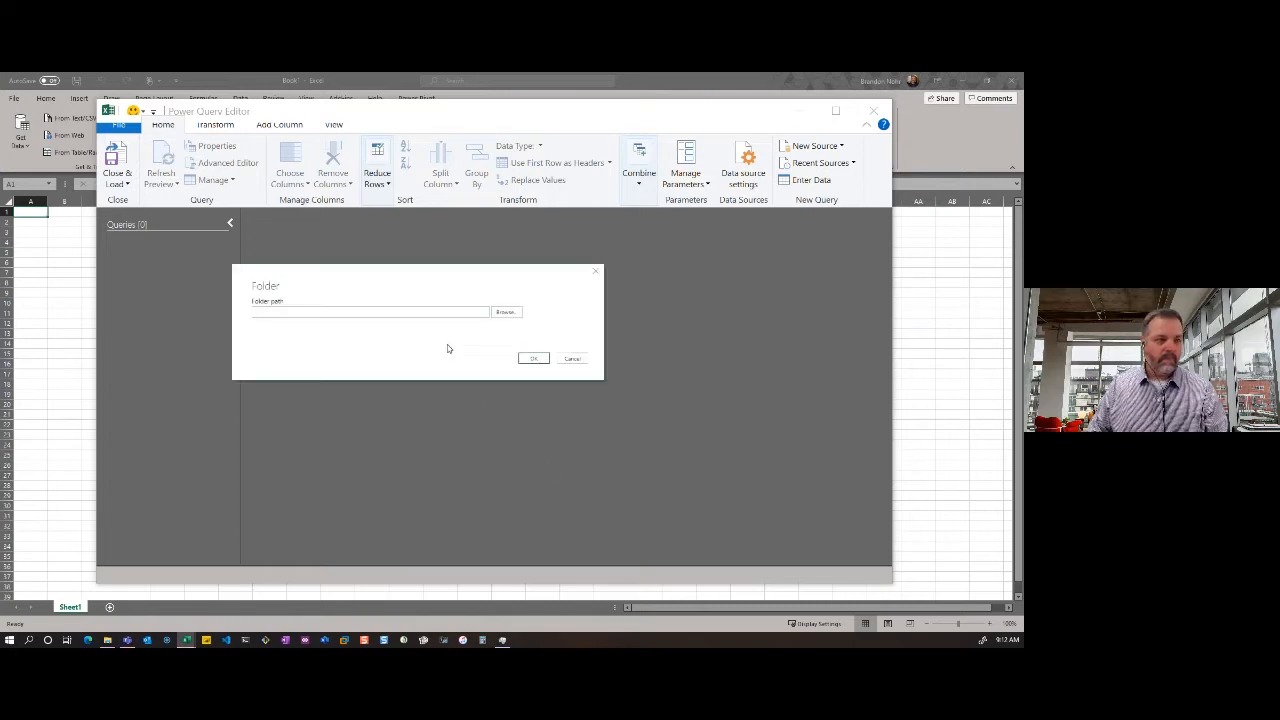
pyautogui.hotkey('ctrl', 'v')
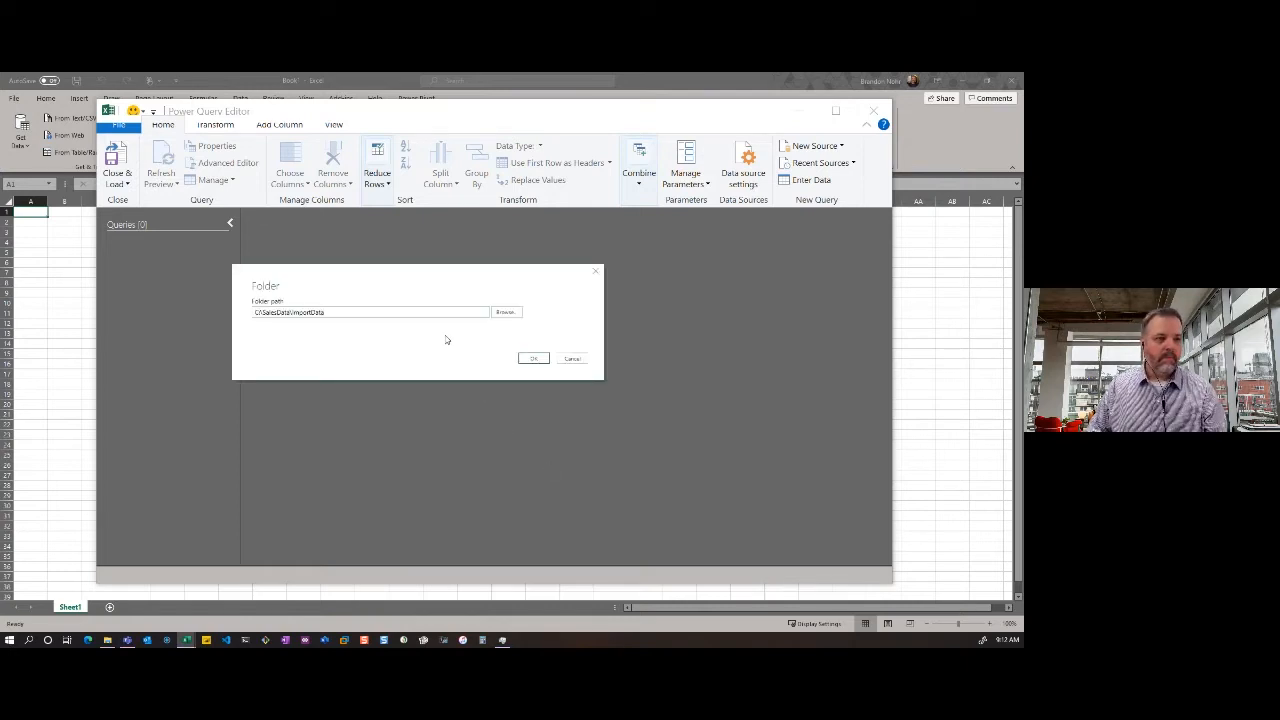
pyautogui.click(533, 359)
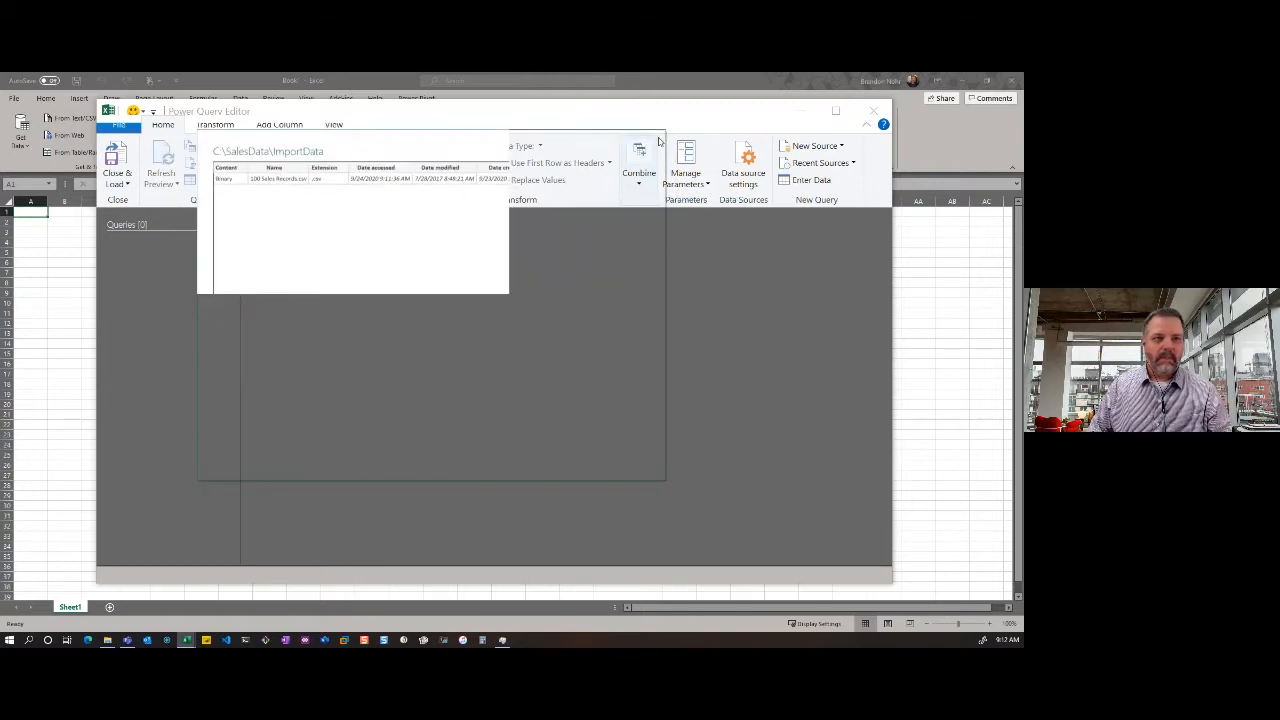
# Close the Power Query Editor and discard its changes.
pyautogui.moveTo(755, 114)
pyautogui.mouseDown()
pyautogui.moveTo(763, 143)
pyautogui.moveTo(759, 118)
pyautogui.mouseUp()
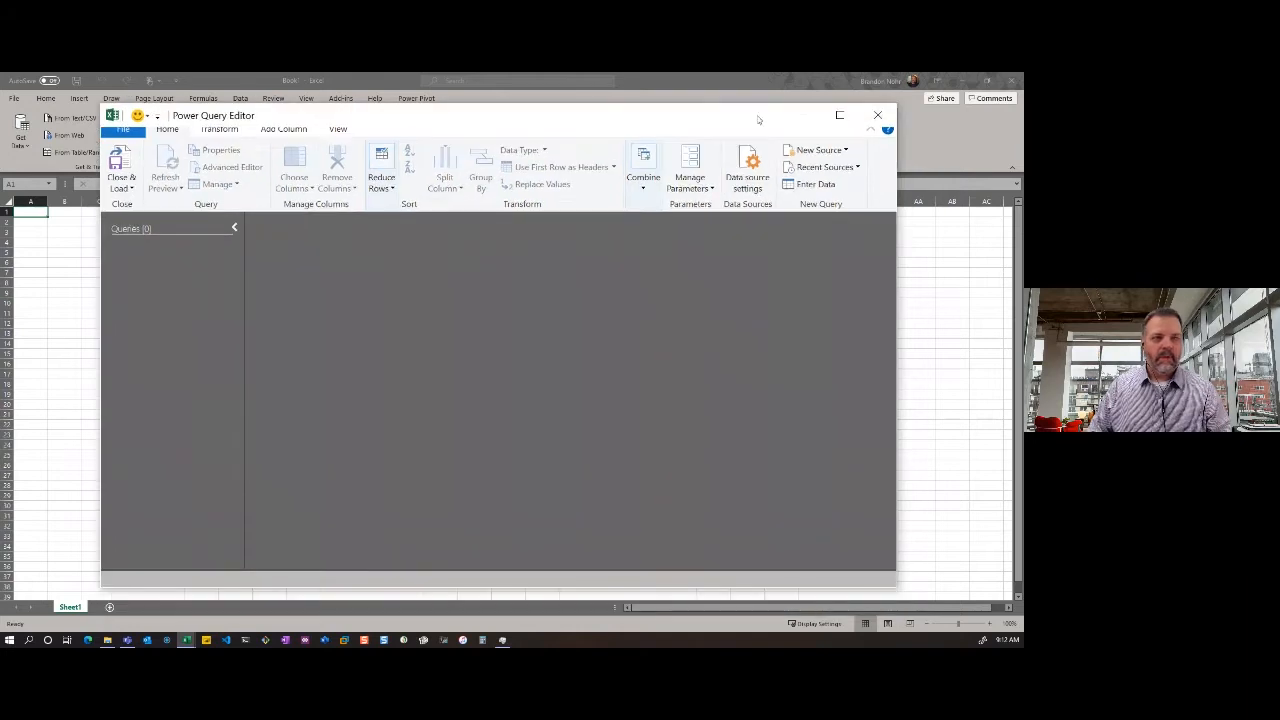
pyautogui.click(878, 119)
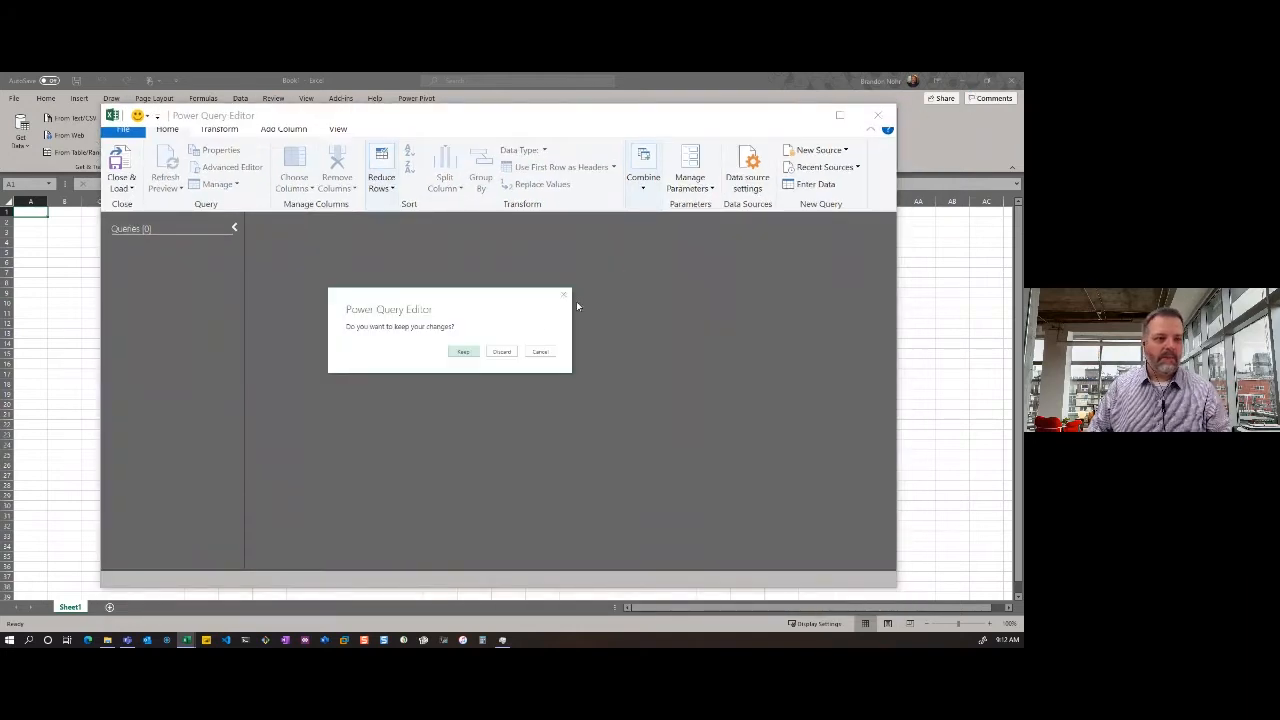
pyautogui.click(498, 353)
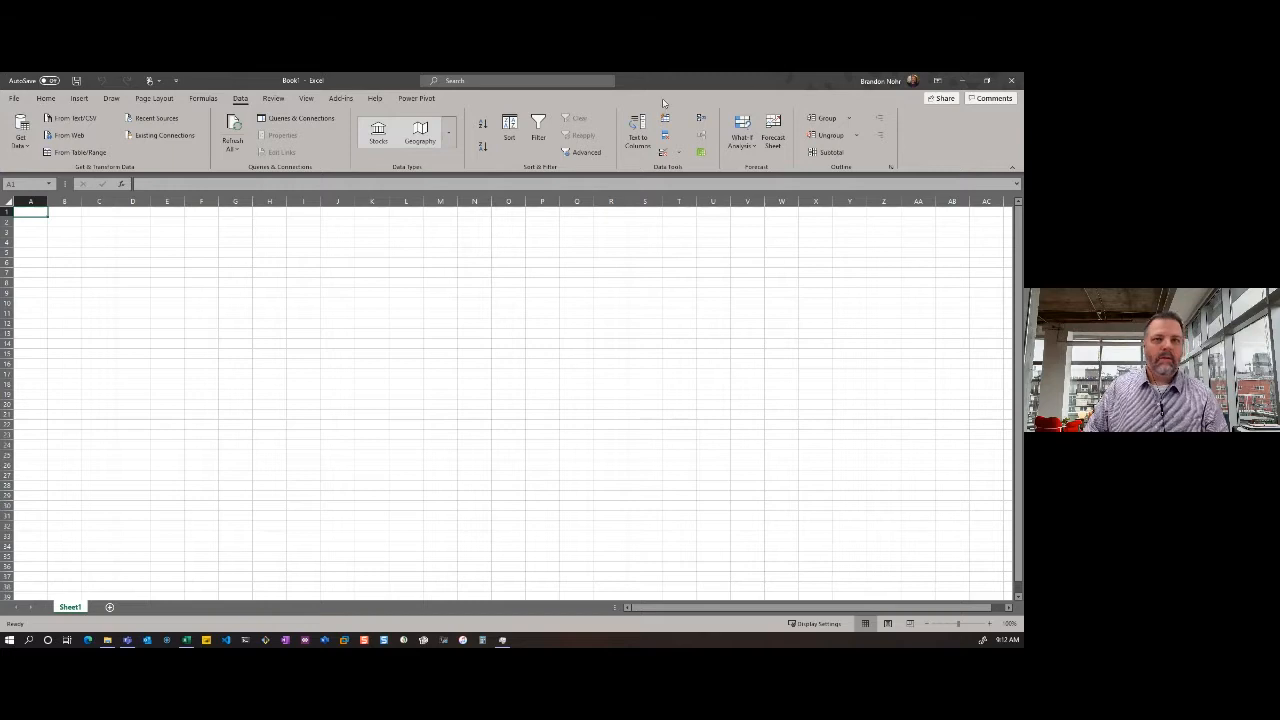
# Open the recent workbook PowerBI-Complete.xlsx, examine its queries and connections, and dismiss the security warning.
pyautogui.click(11, 100)
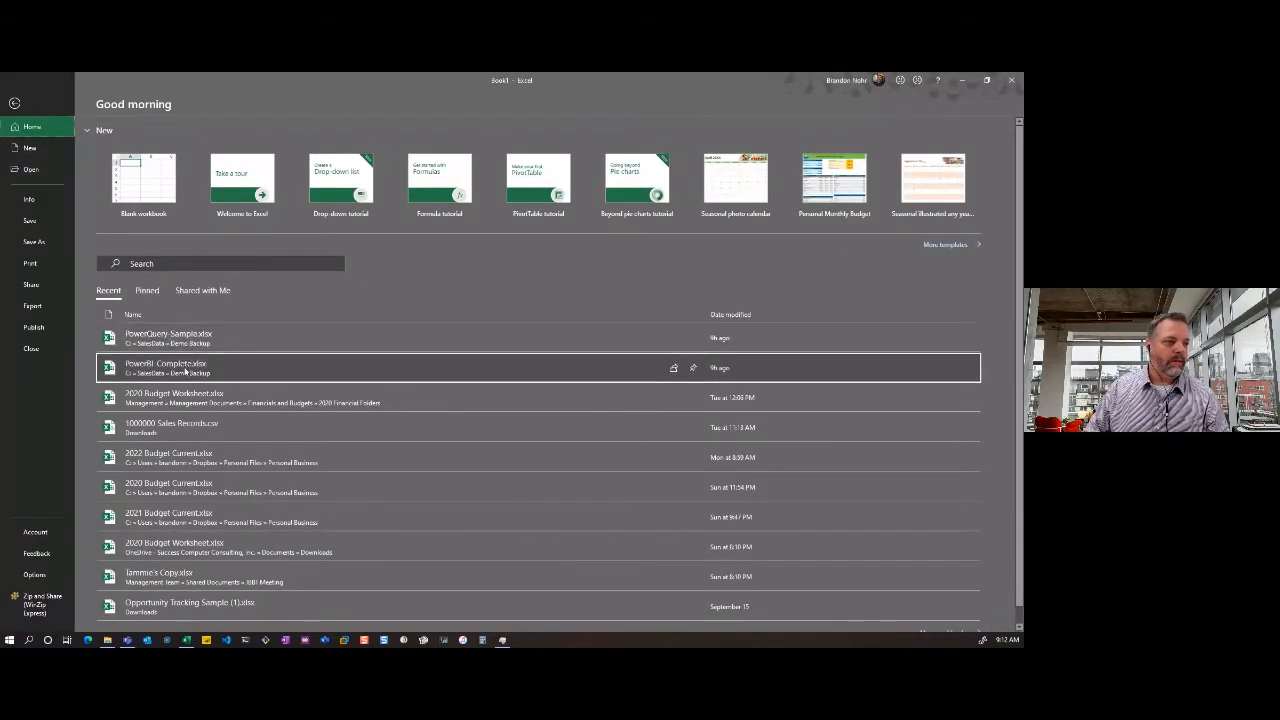
pyautogui.click(400, 367)
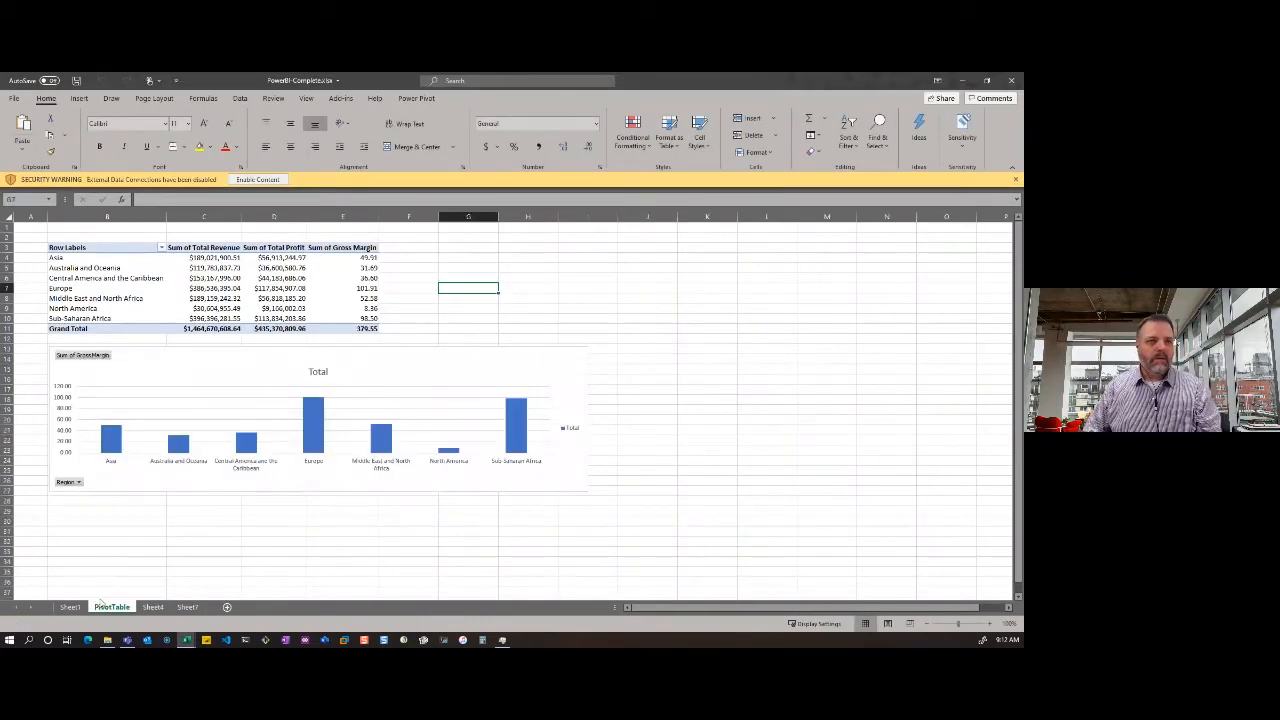
pyautogui.click(241, 98)
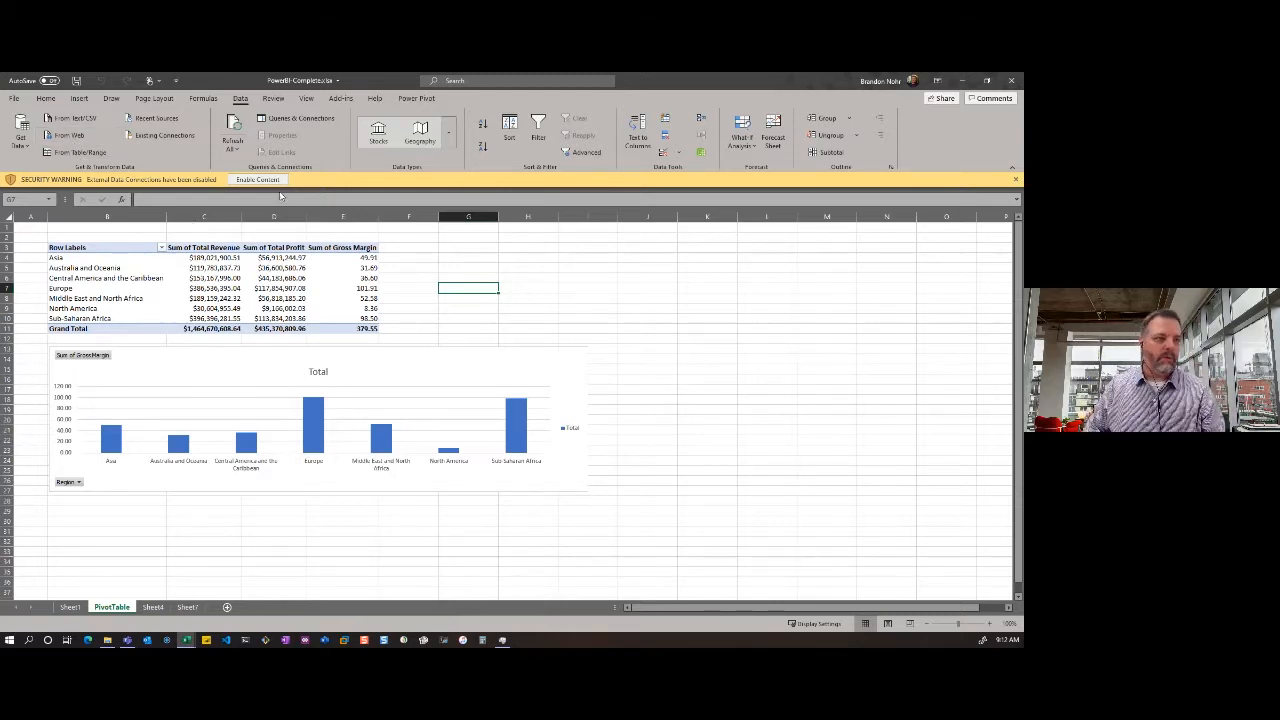
pyautogui.click(295, 118)
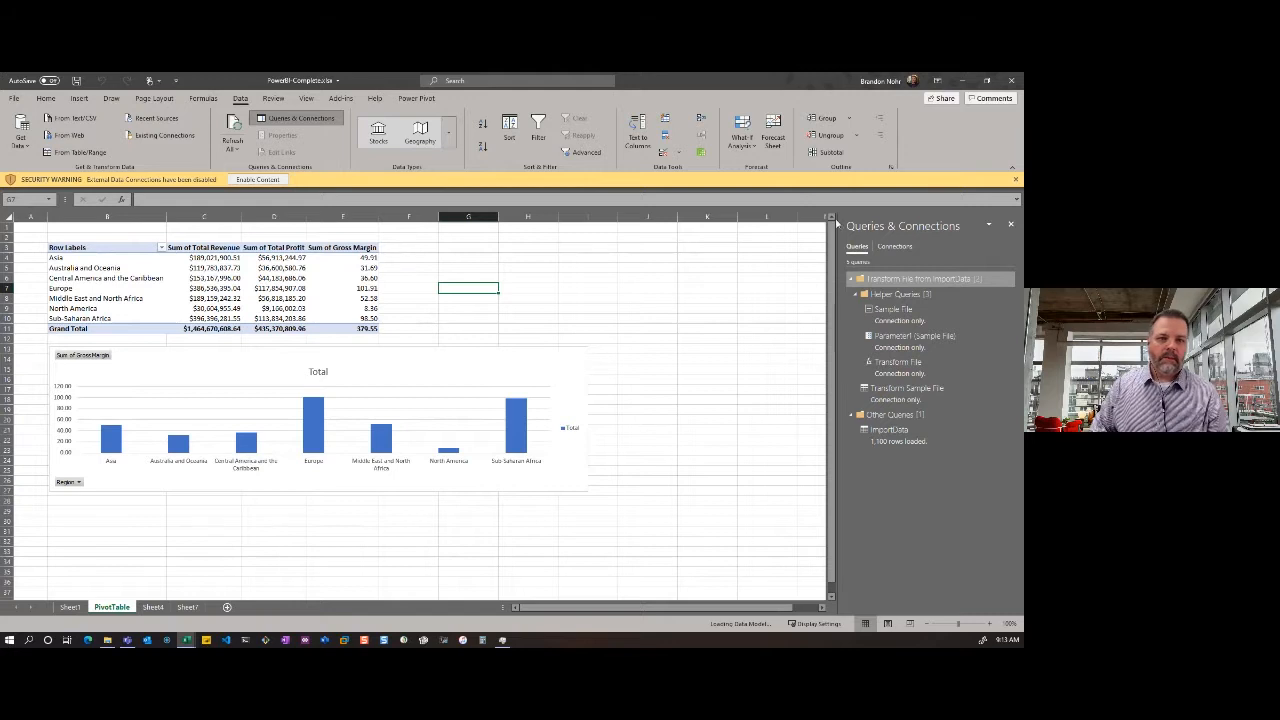
pyautogui.click(892, 247)
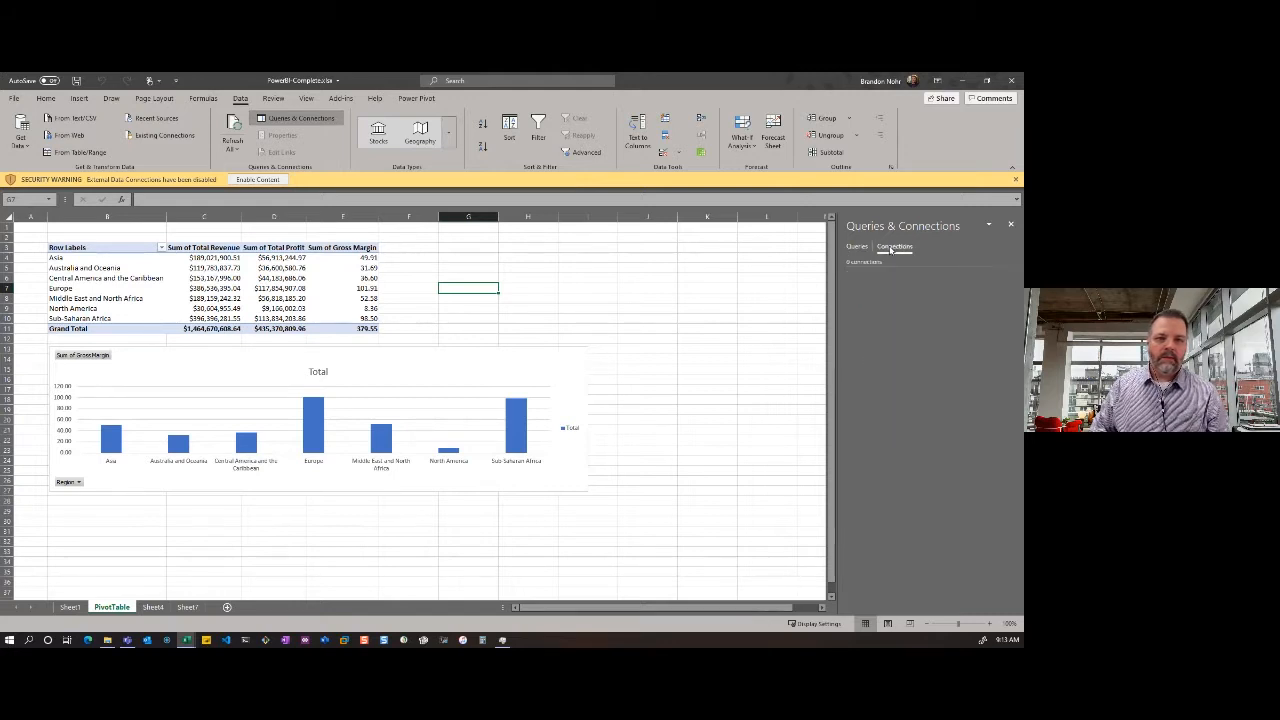
pyautogui.click(857, 247)
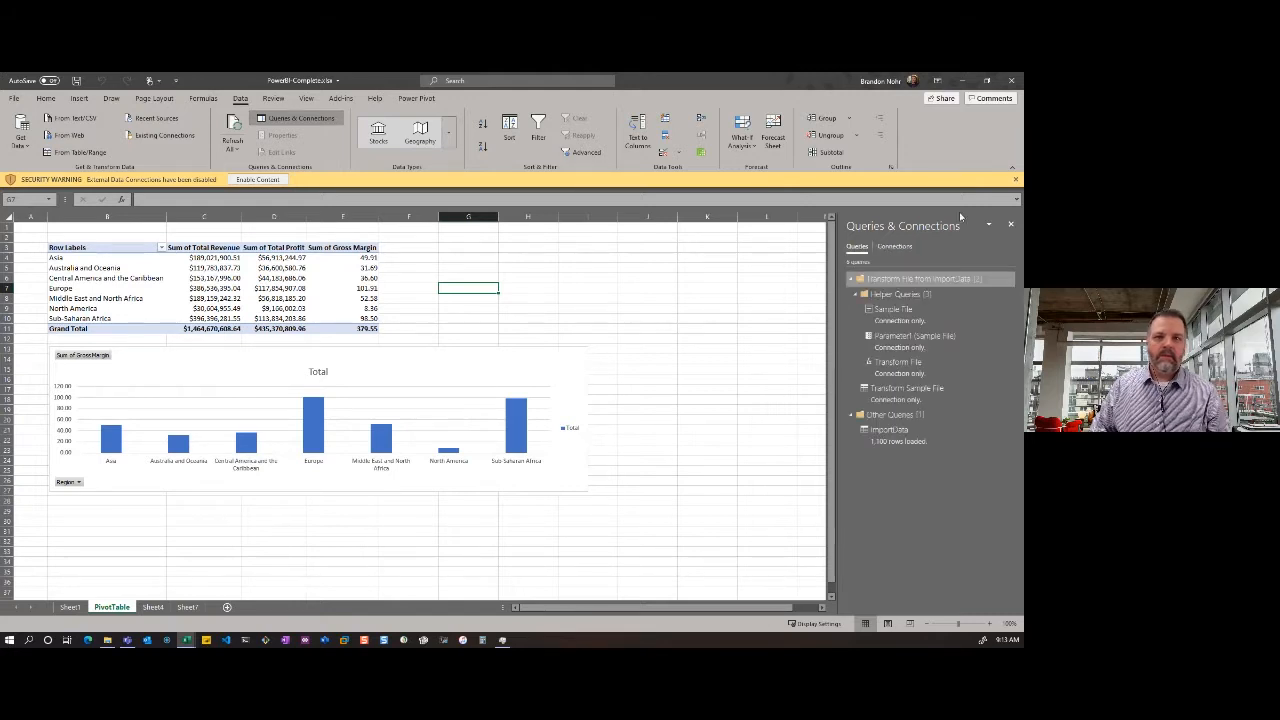
pyautogui.click(1016, 181)
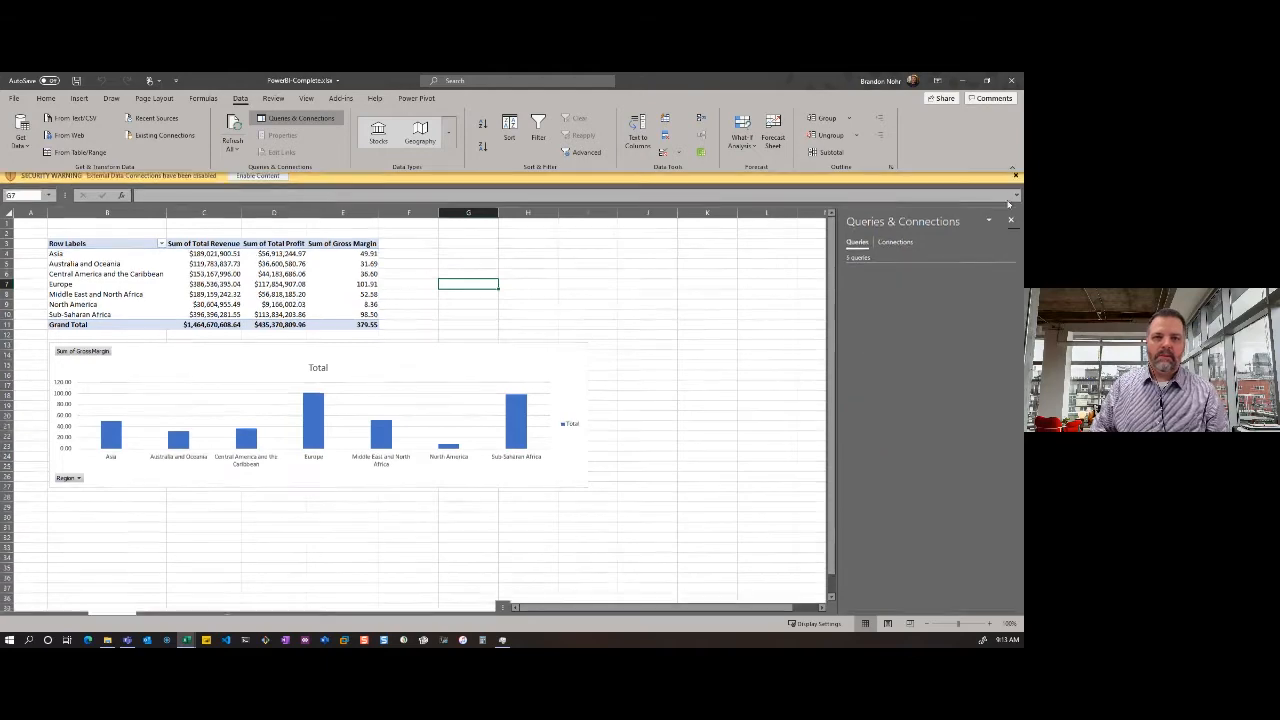
# Close the open workbooks without saving Book1, and close the ImportData folder window.
pyautogui.click(1011, 80)
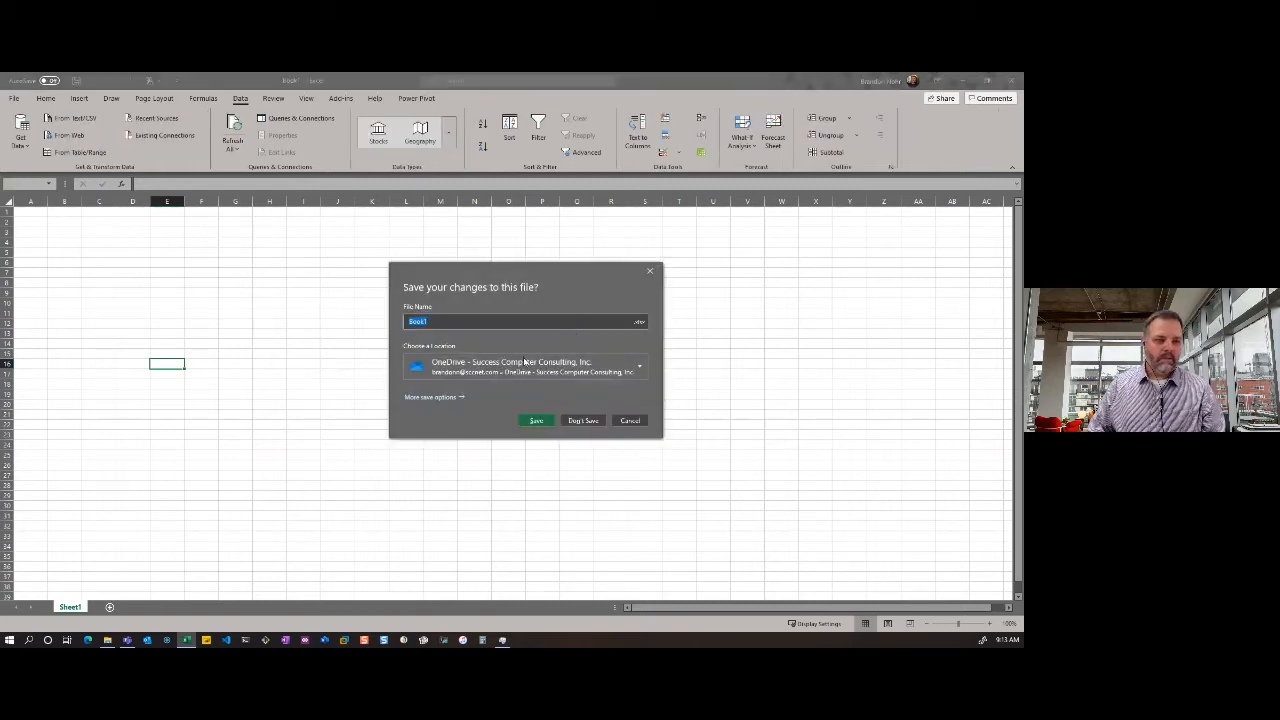
pyautogui.click(594, 427)
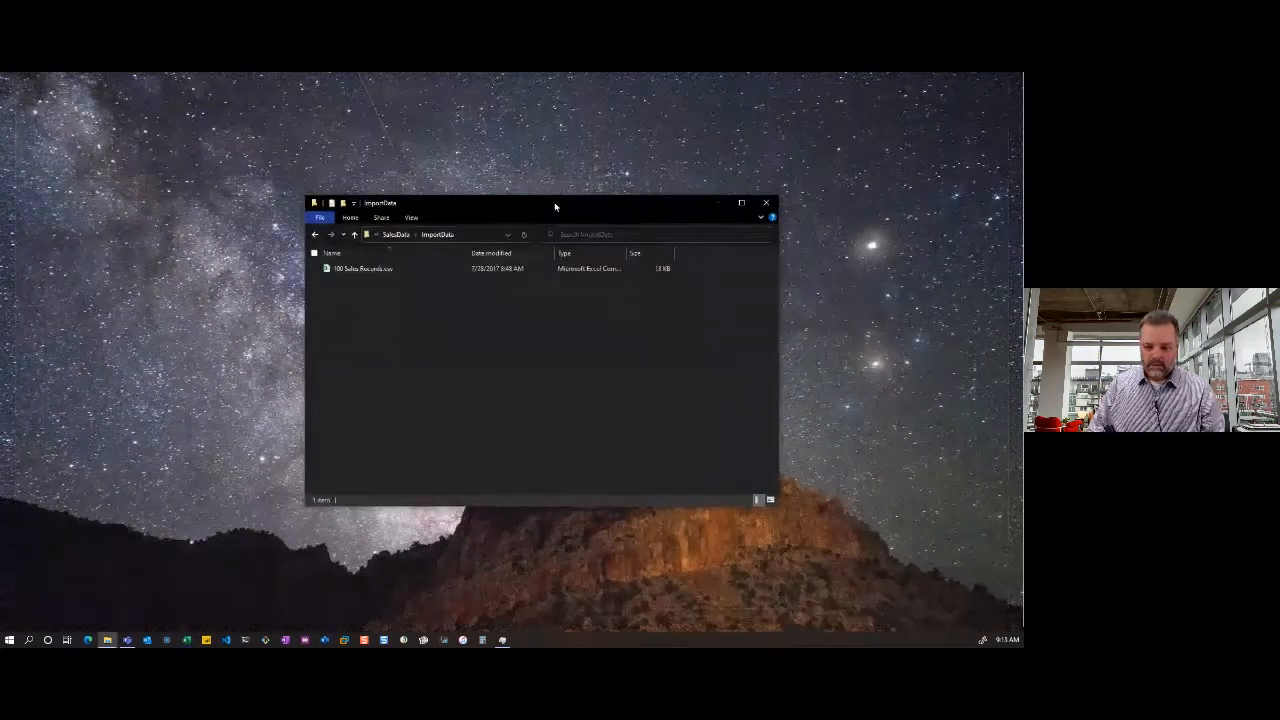
pyautogui.moveTo(556, 206); pyautogui.dragTo(940, 646)
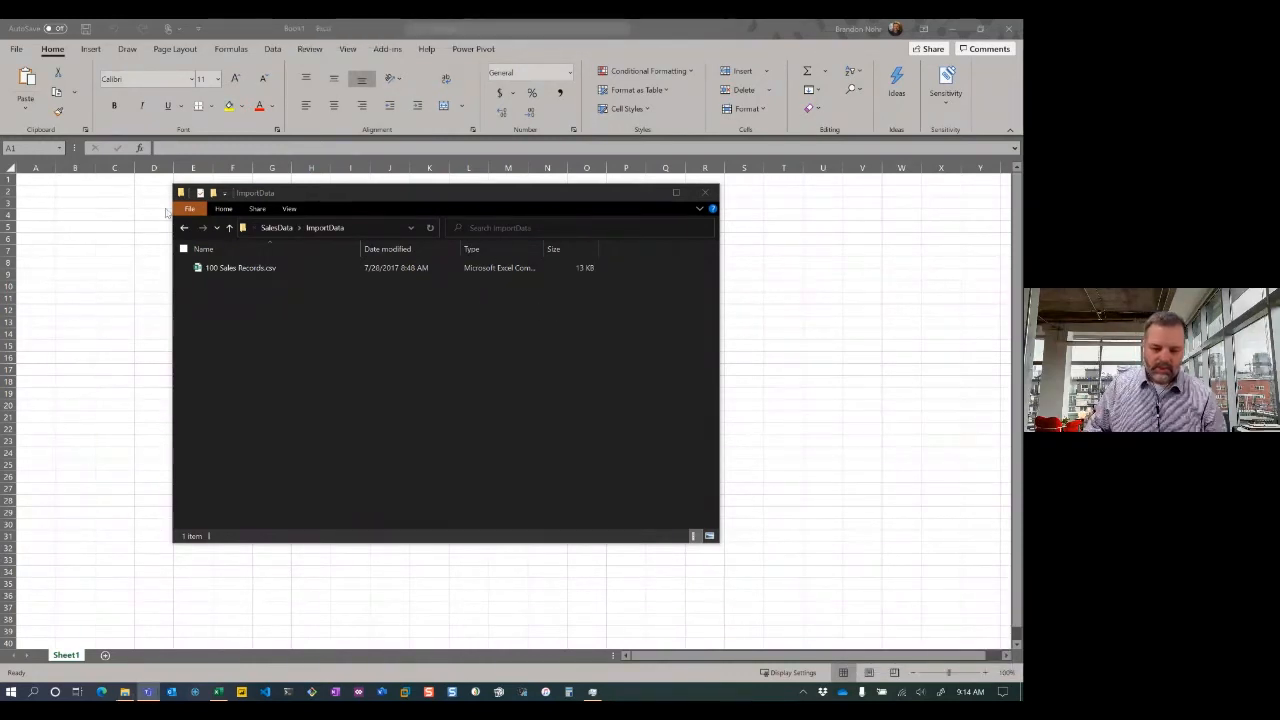
pyautogui.click(705, 192)
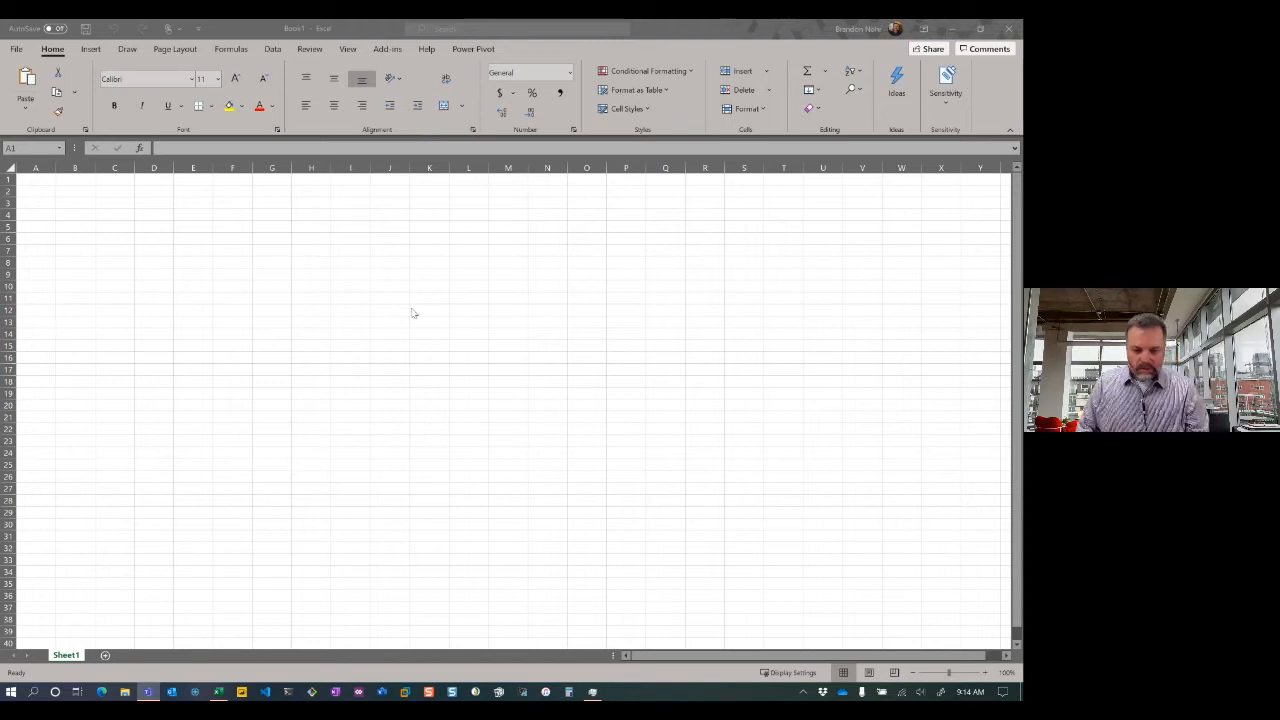
# Launch the Power Query Editor from the blank workbook Book1.
pyautogui.click(272, 30)
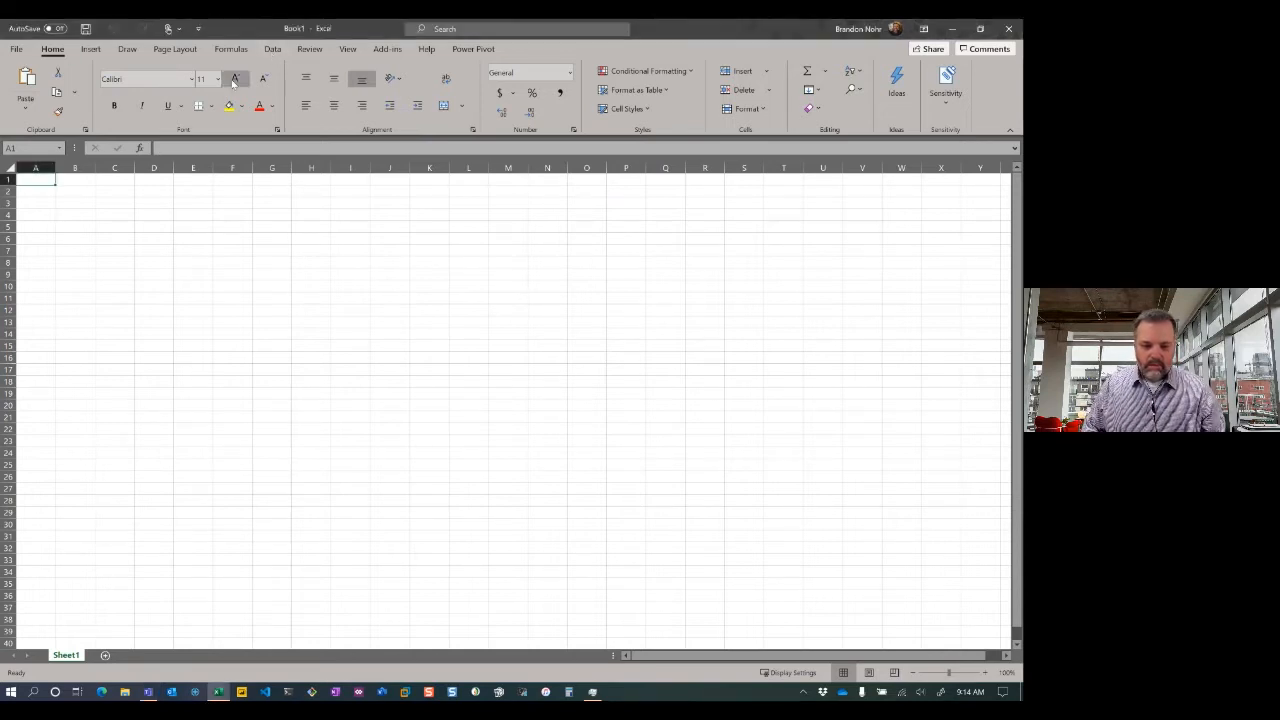
pyautogui.click(272, 49)
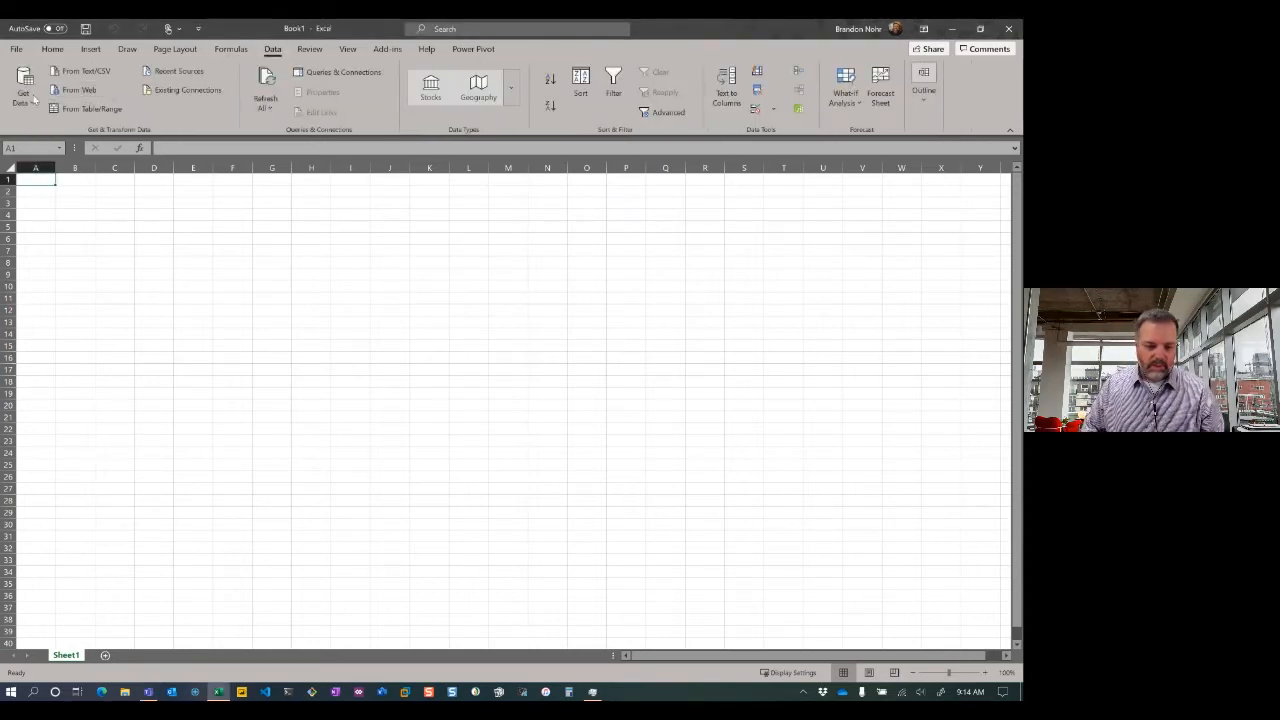
pyautogui.click(23, 86)
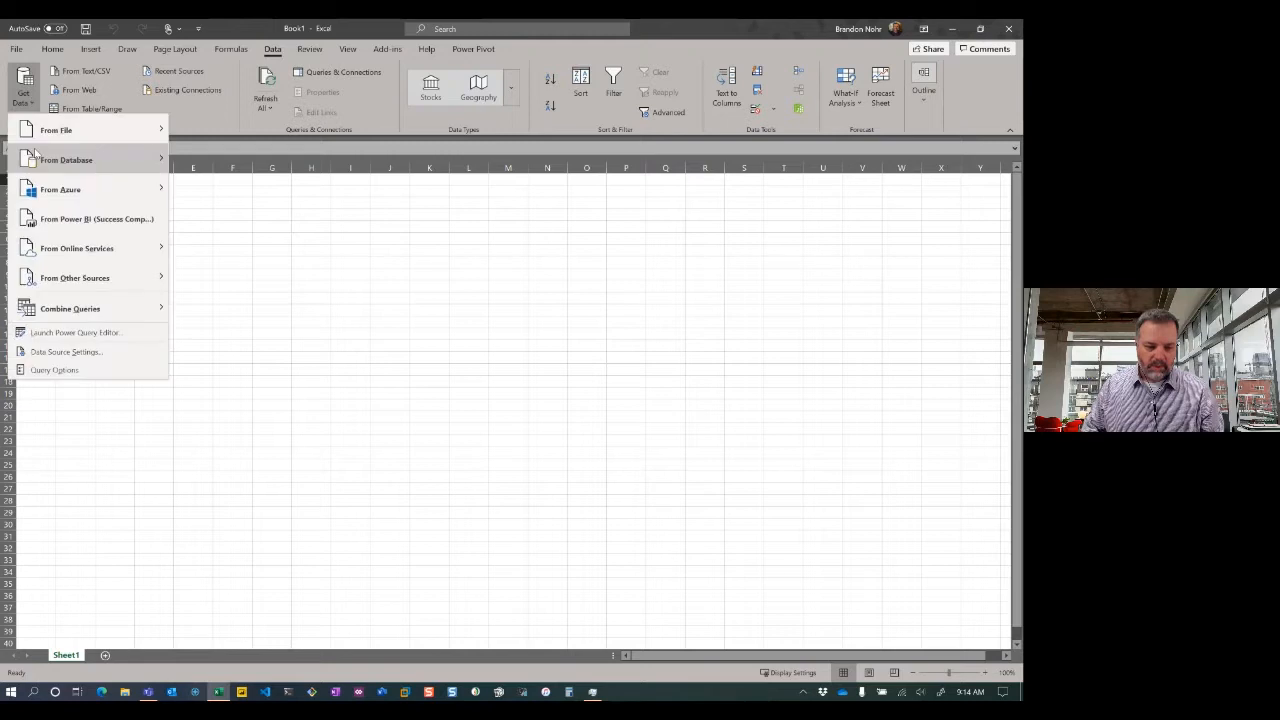
pyautogui.click(100, 332)
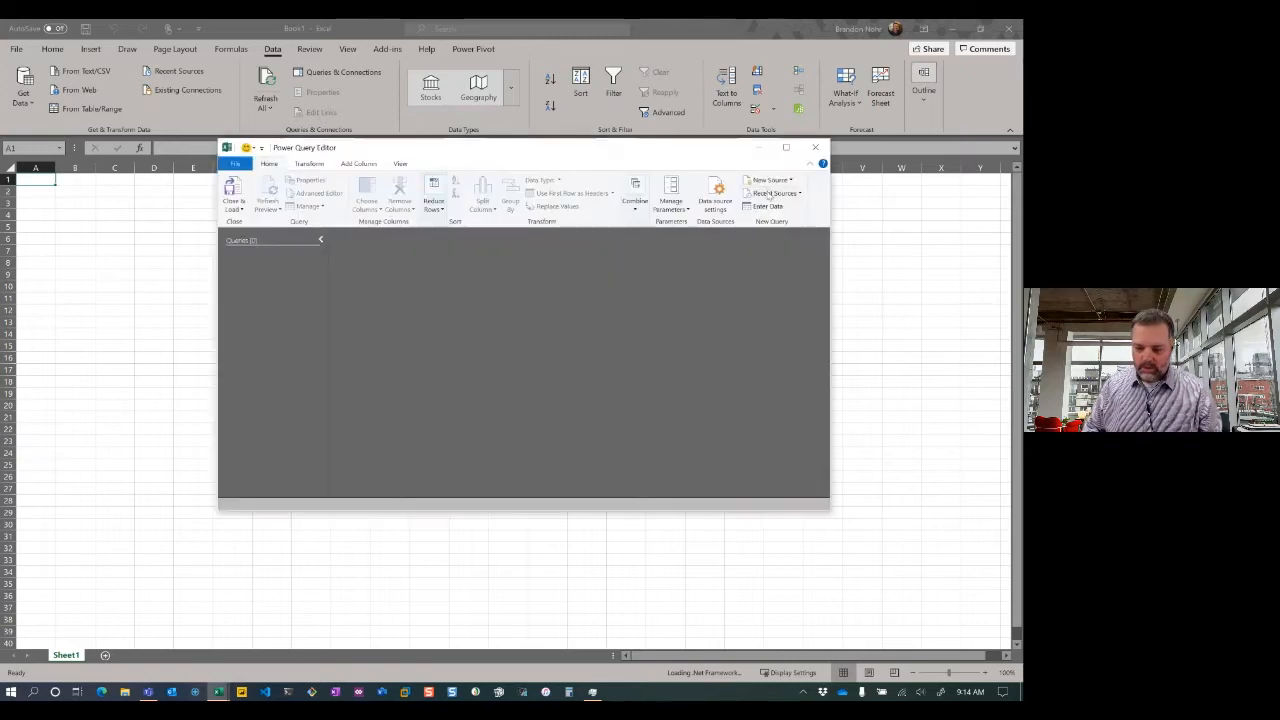
# Add a new folder source with the path C:\SalesData\ImportData and proceed to combining its files.
pyautogui.click(770, 181)
pyautogui.moveTo(785, 193)
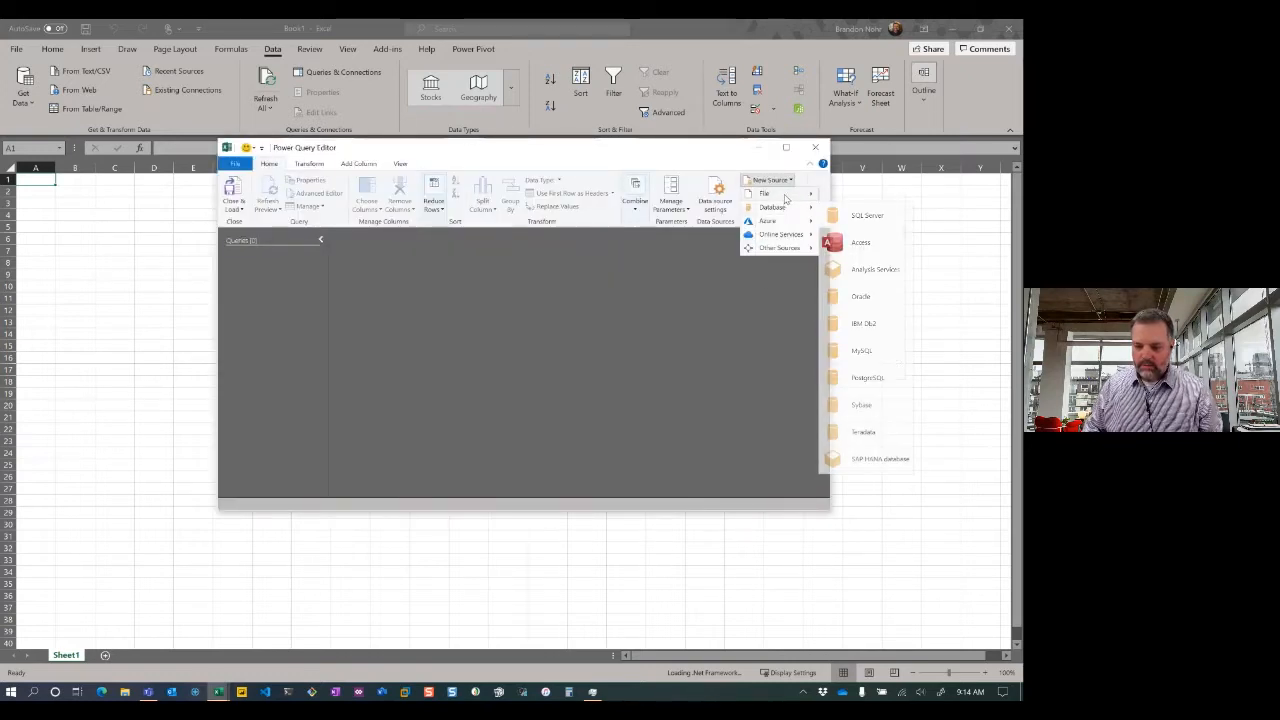
pyautogui.click(842, 337)
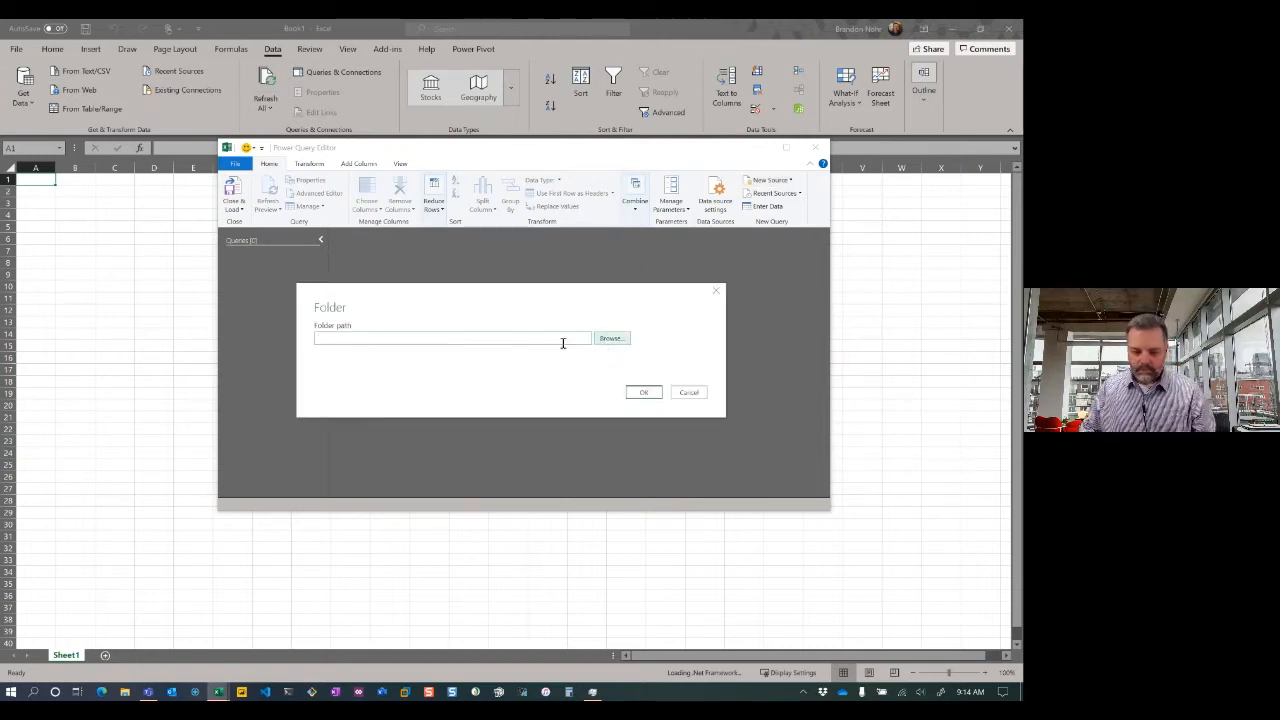
pyautogui.write('C:\\SalesData\\ImportData')
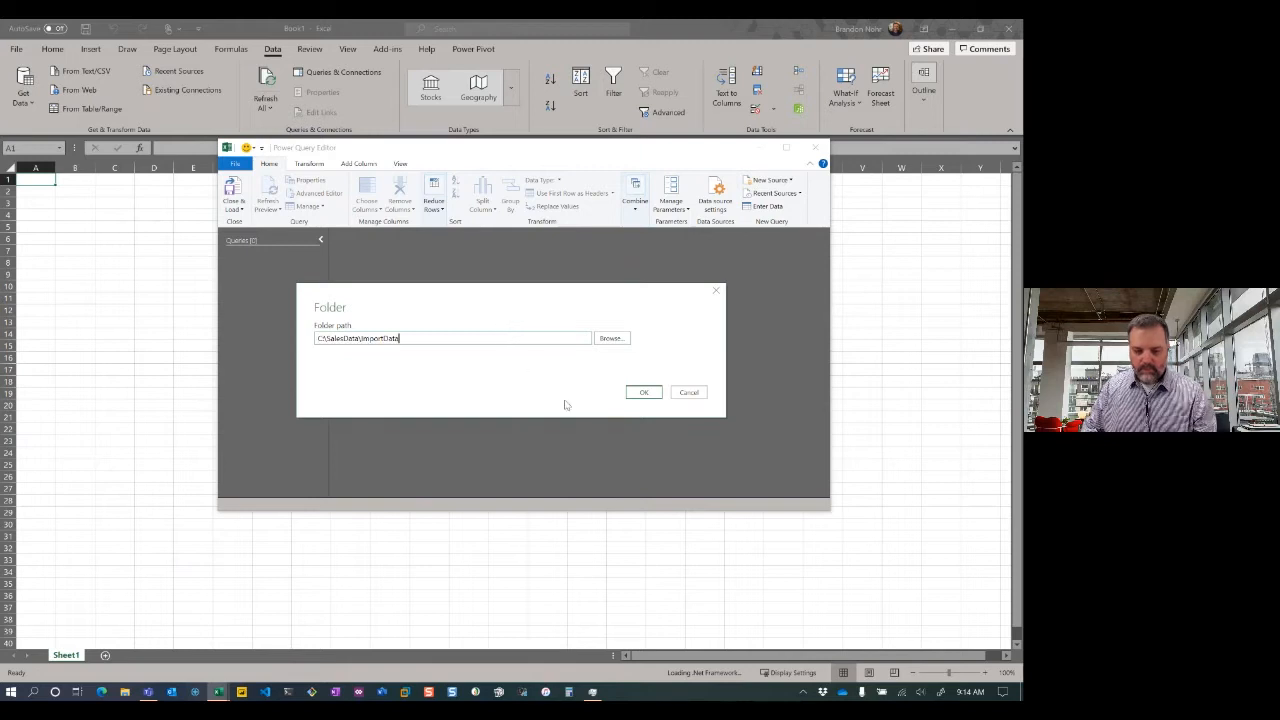
pyautogui.click(640, 392)
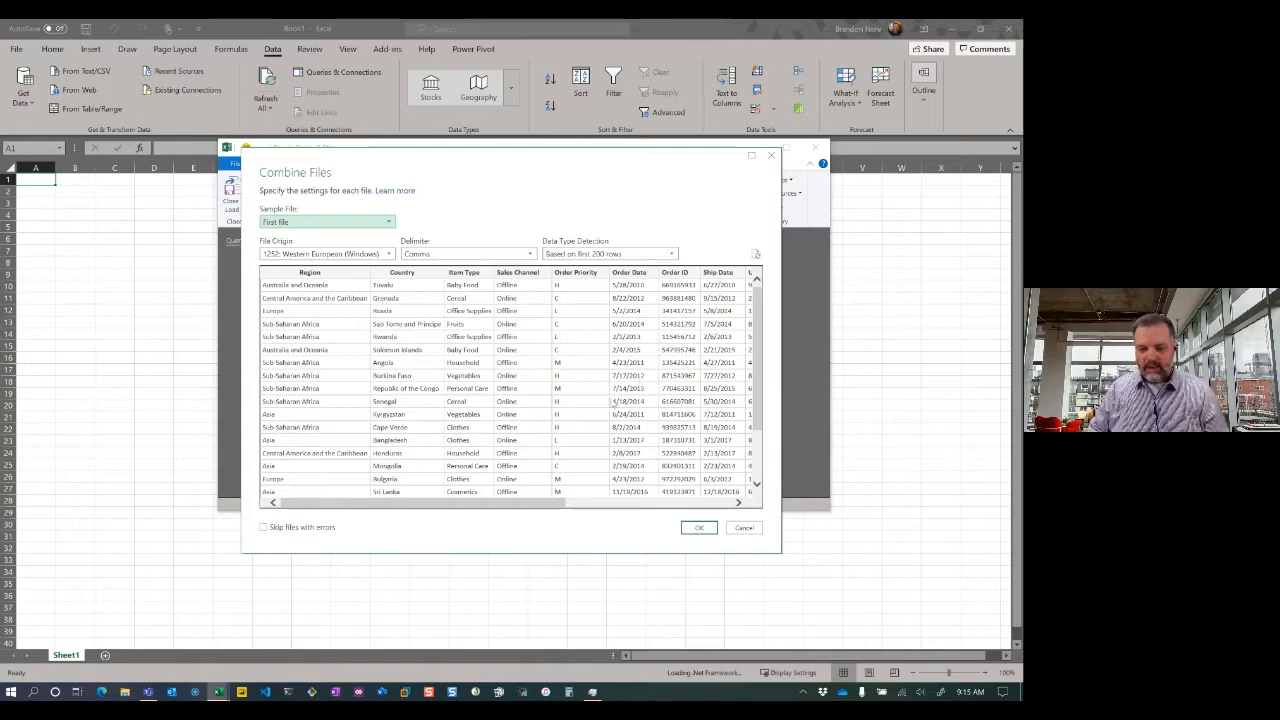
# Combine the folder's files with the first file as sample and a comma delimiter, and maximize the query editor window.
pyautogui.moveTo(549, 508); pyautogui.dragTo(690, 512)
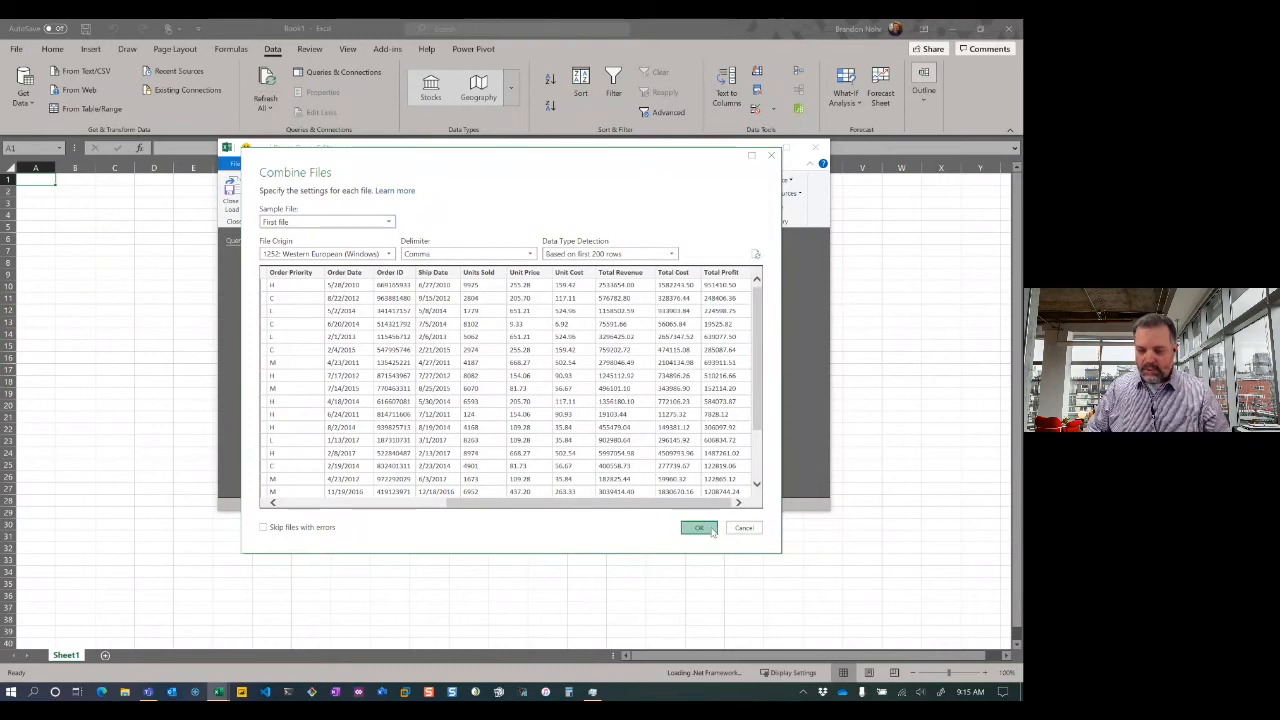
pyautogui.click(699, 528)
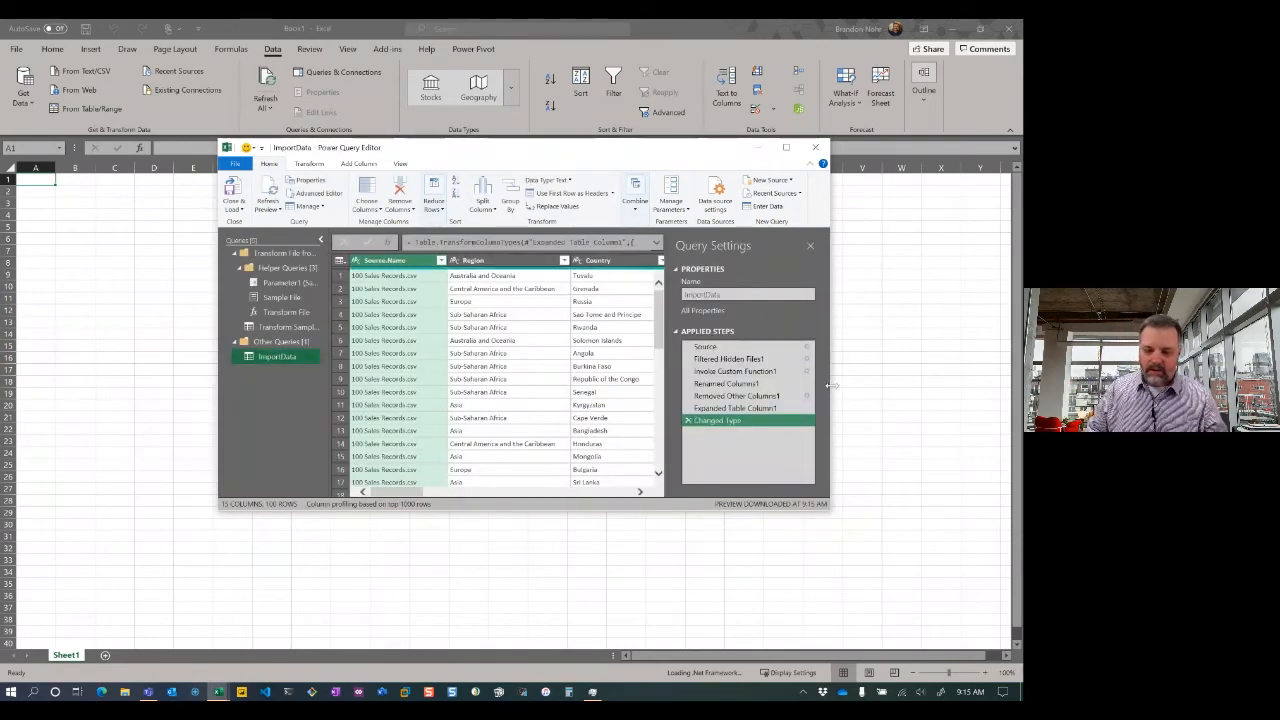
pyautogui.click(786, 147)
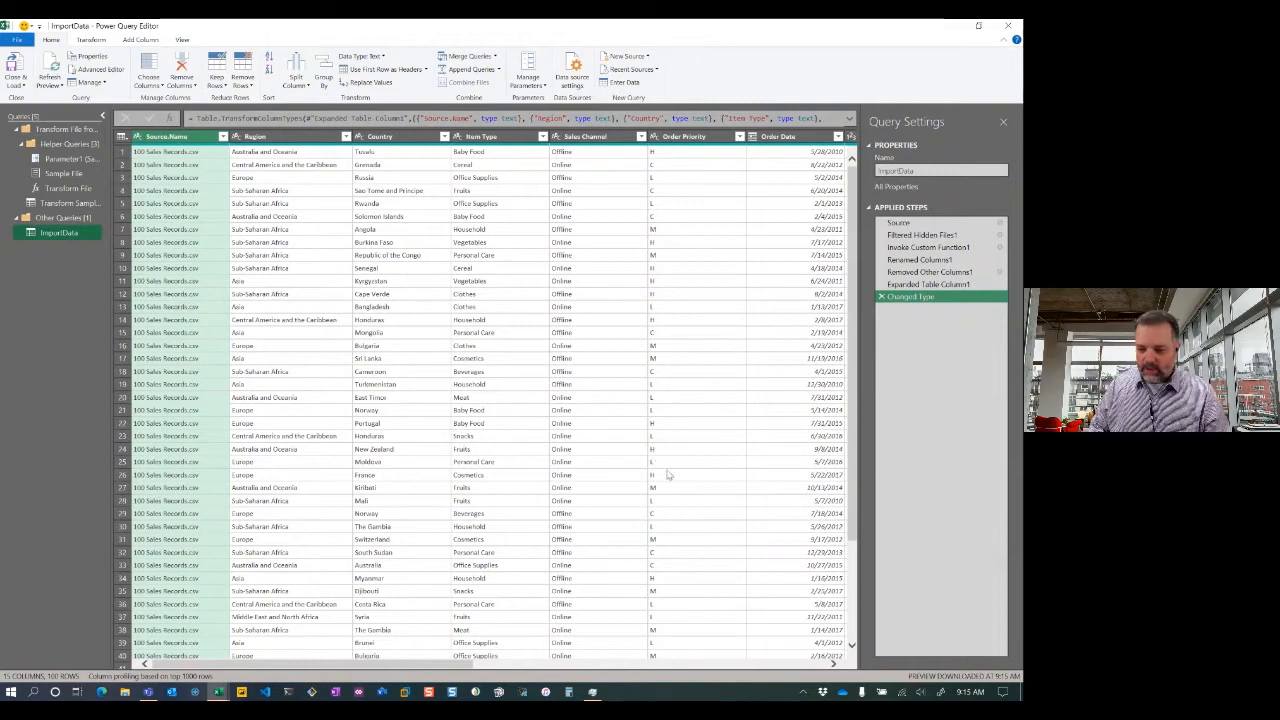
pyautogui.moveTo(920, 284); pyautogui.dragTo(903, 292)
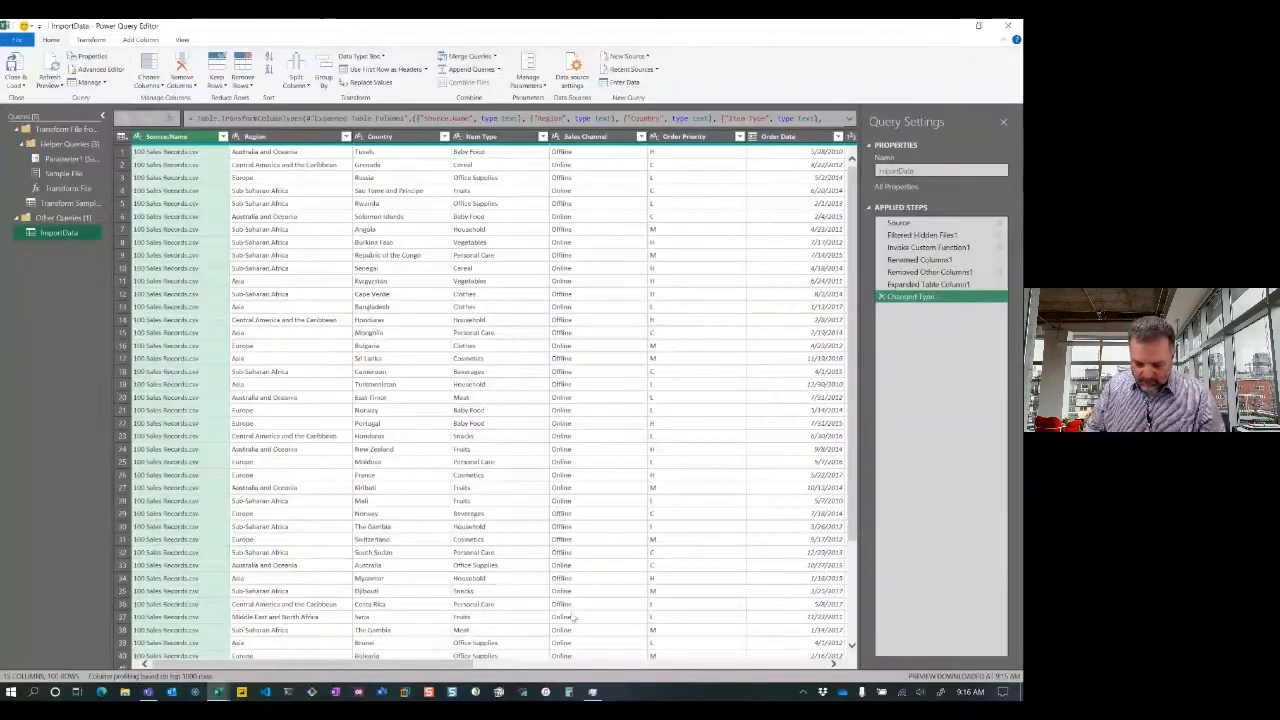
# Change the data type of the columns from Unit Price through Total Profit to Currency, replacing the current type conversion.
pyautogui.click(593, 665)
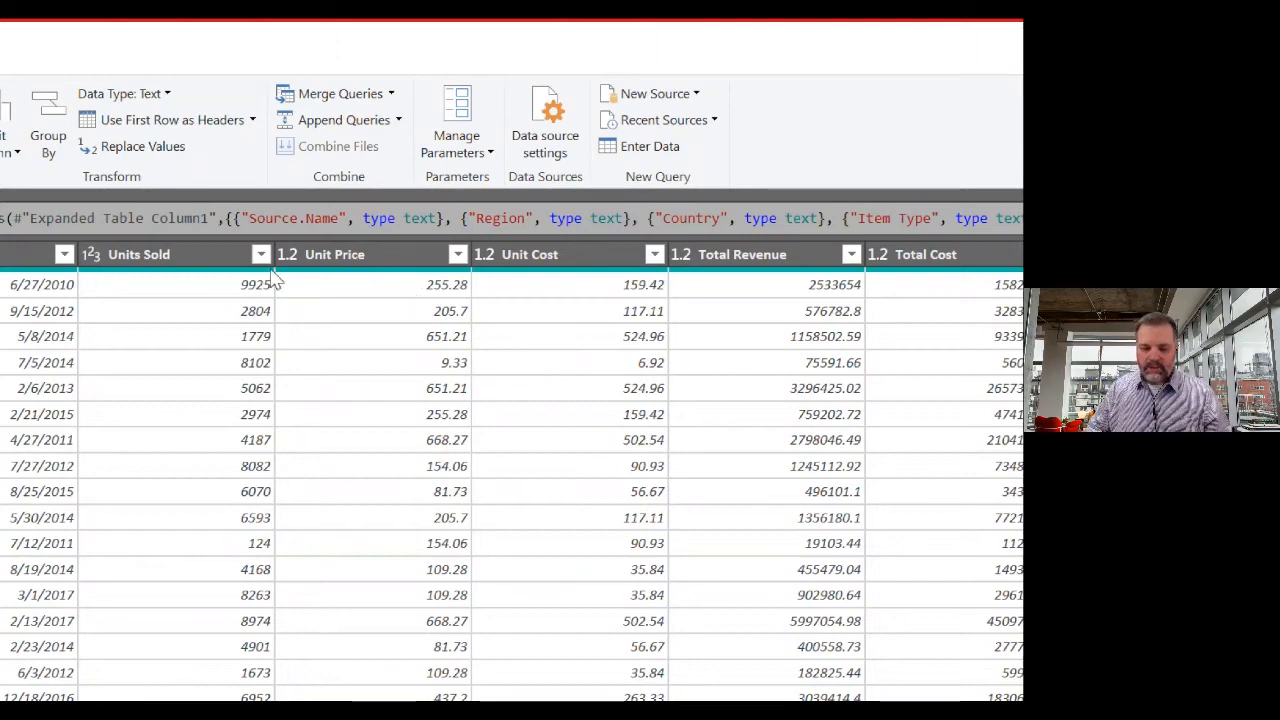
pyautogui.click(308, 258)
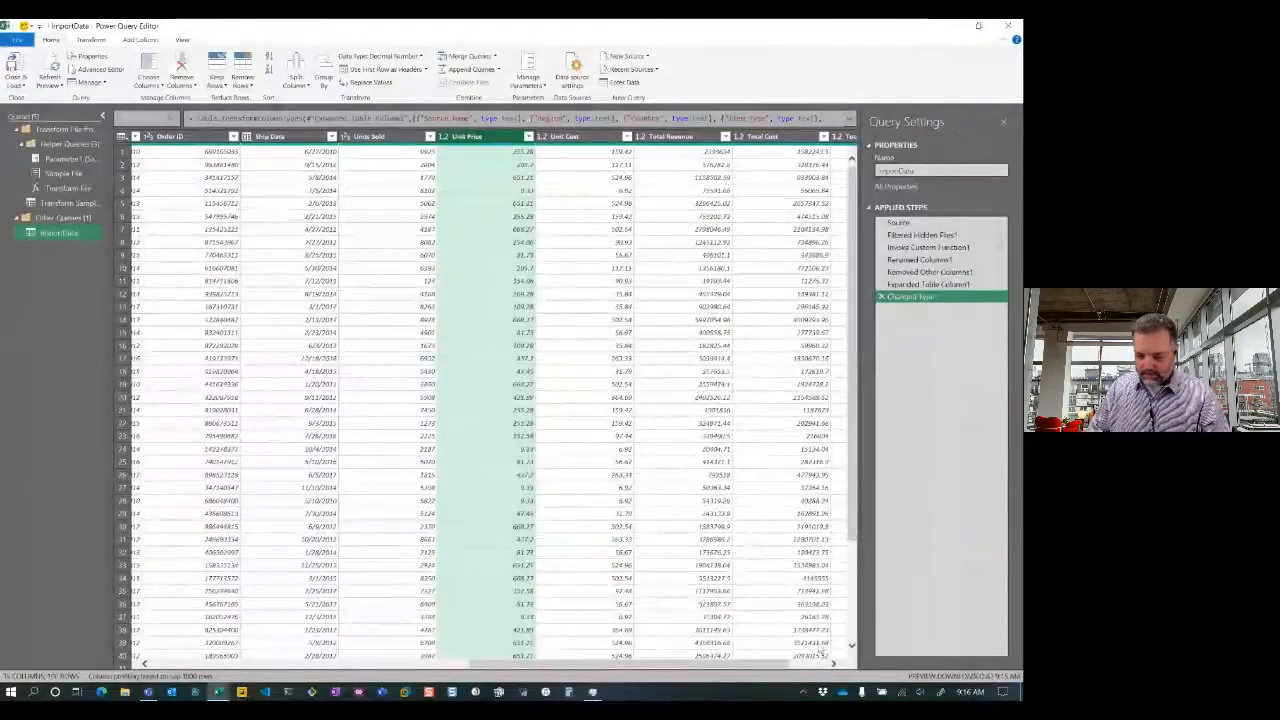
pyautogui.click(817, 664)
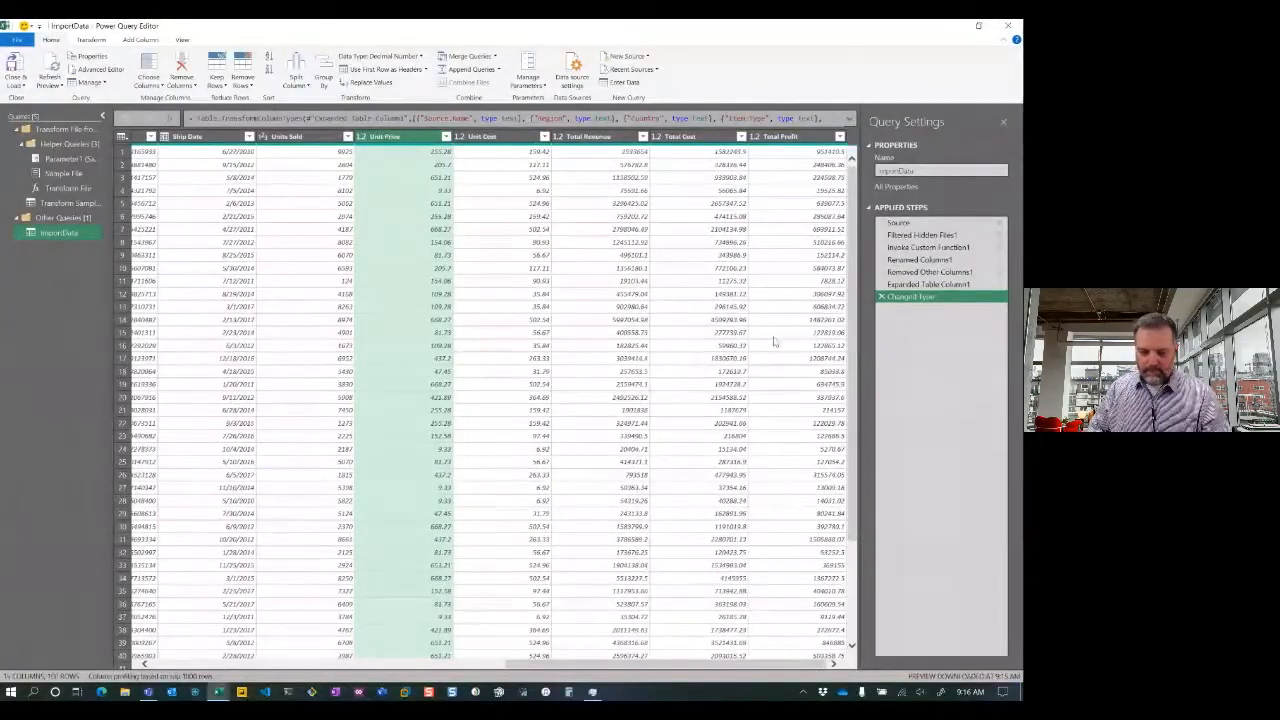
pyautogui.keyDown('shift'); pyautogui.click(787, 137); pyautogui.keyUp('shift')
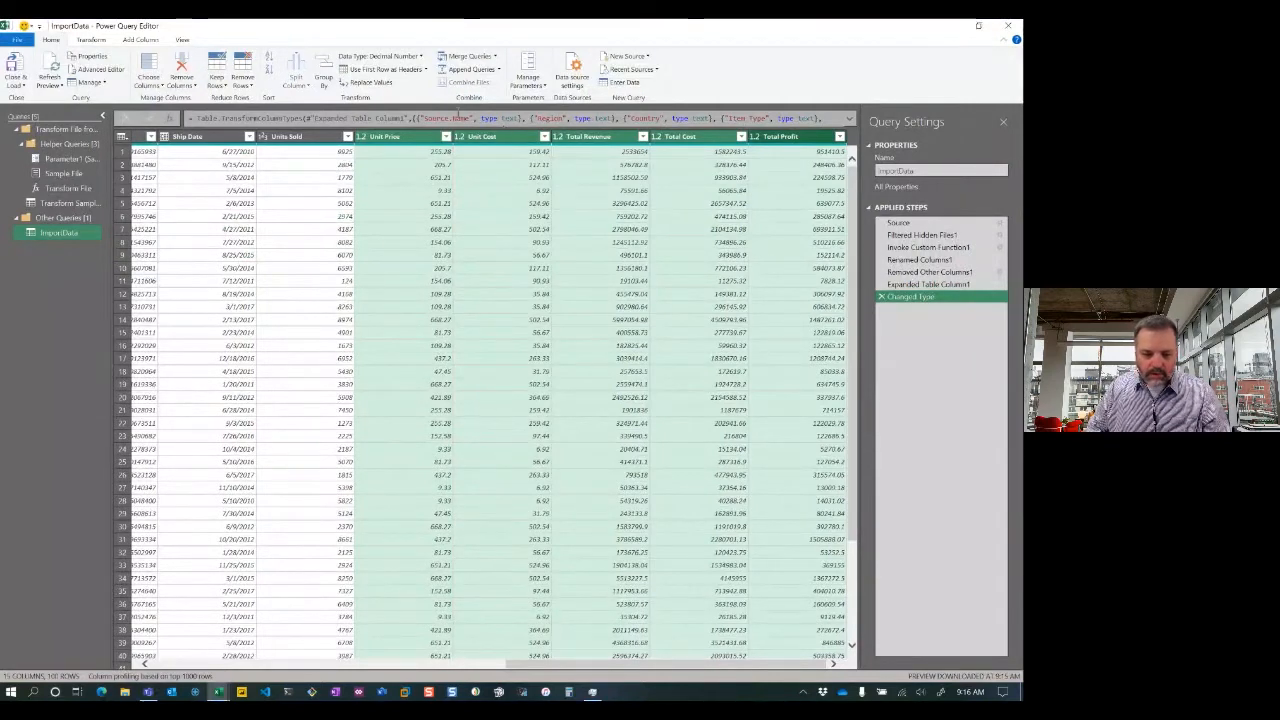
pyautogui.click(408, 57)
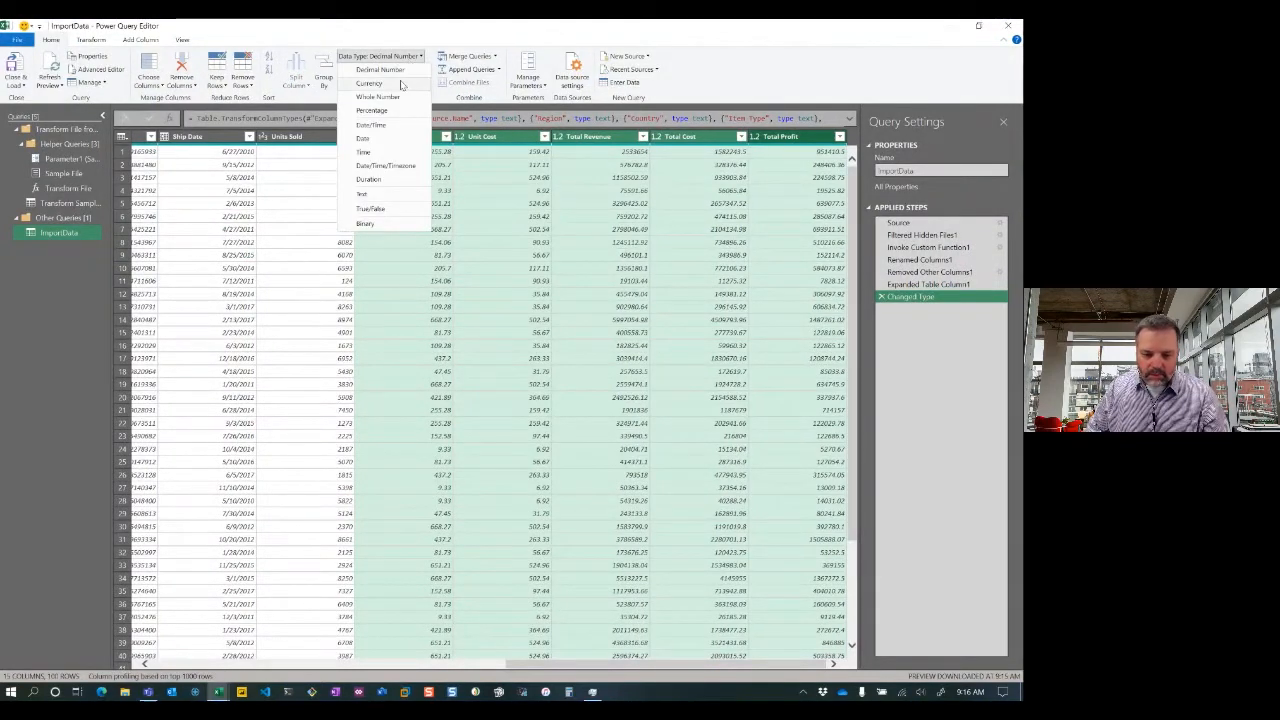
pyautogui.click(398, 84)
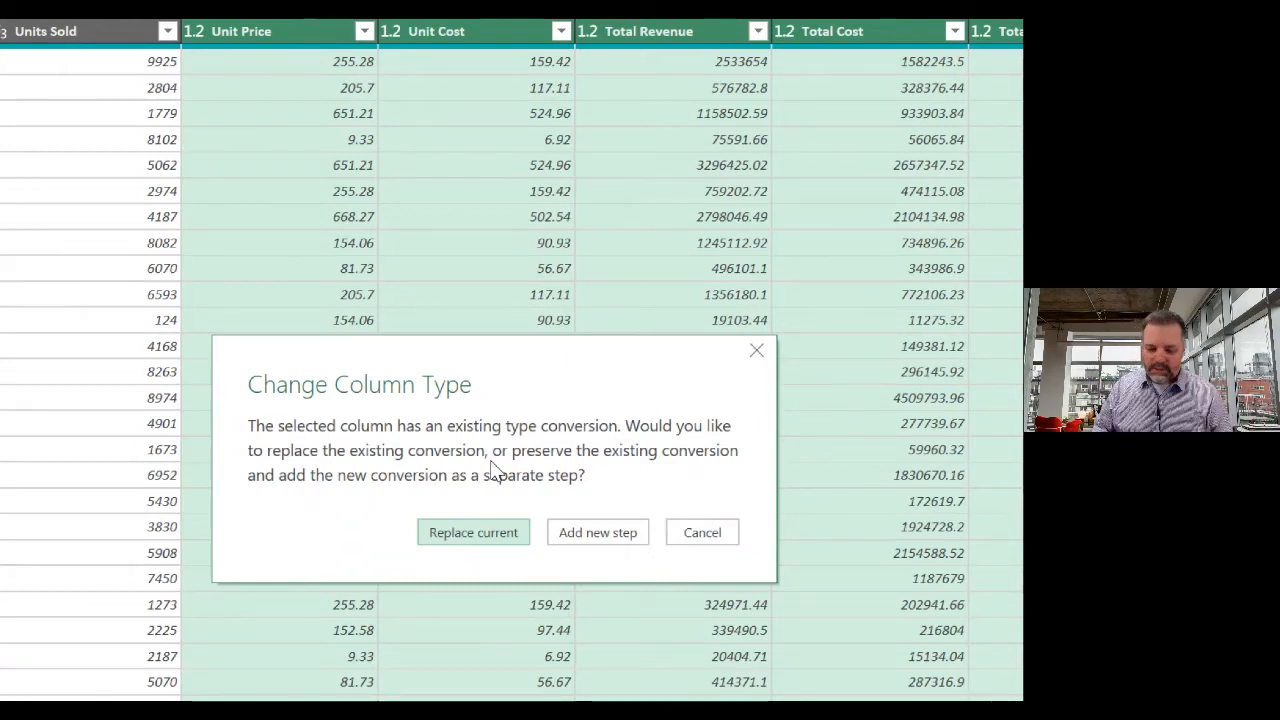
pyautogui.click(474, 533)
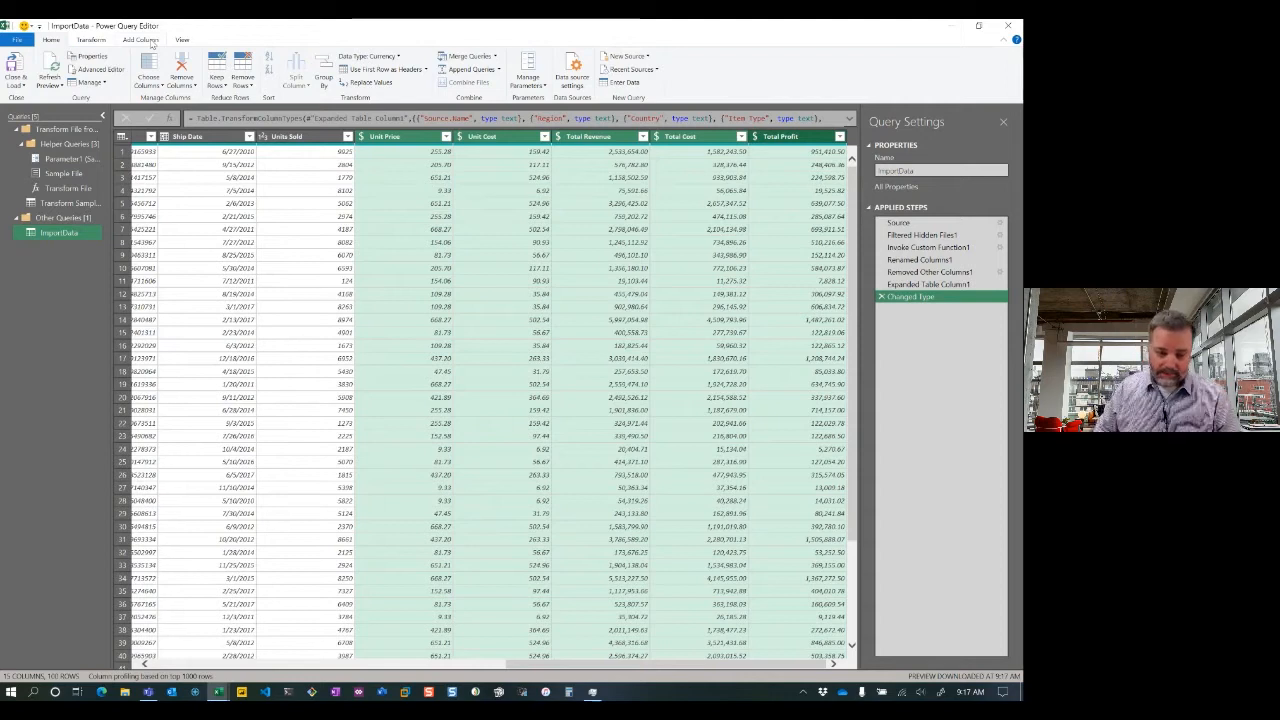
# Start a custom column in the ImportData query and name it Gross Margin.
pyautogui.click(151, 44)
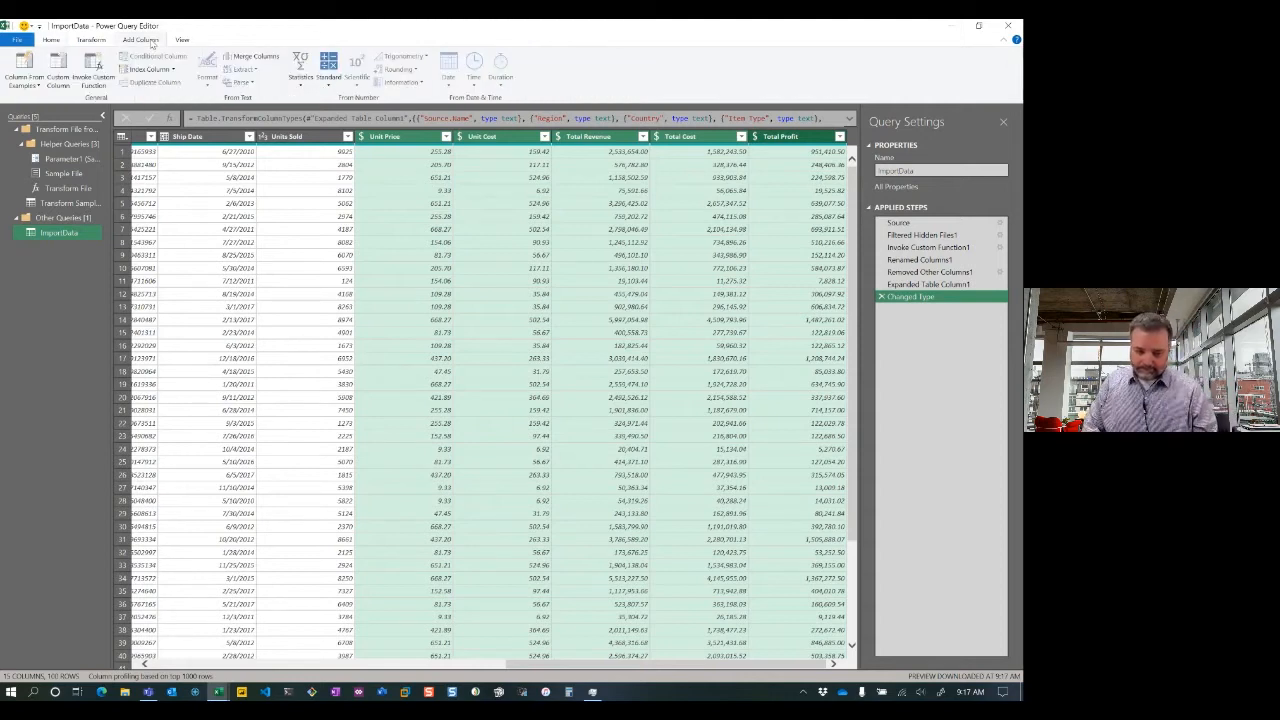
pyautogui.click(63, 75)
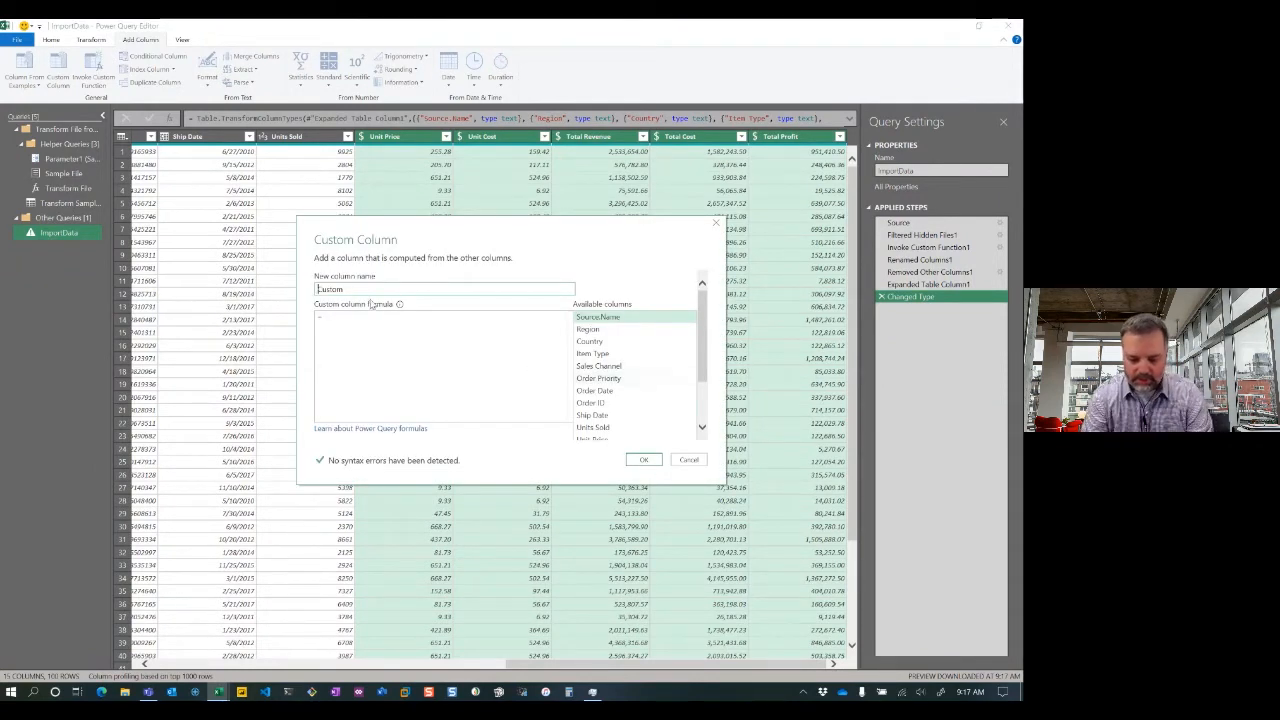
pyautogui.write('ss')
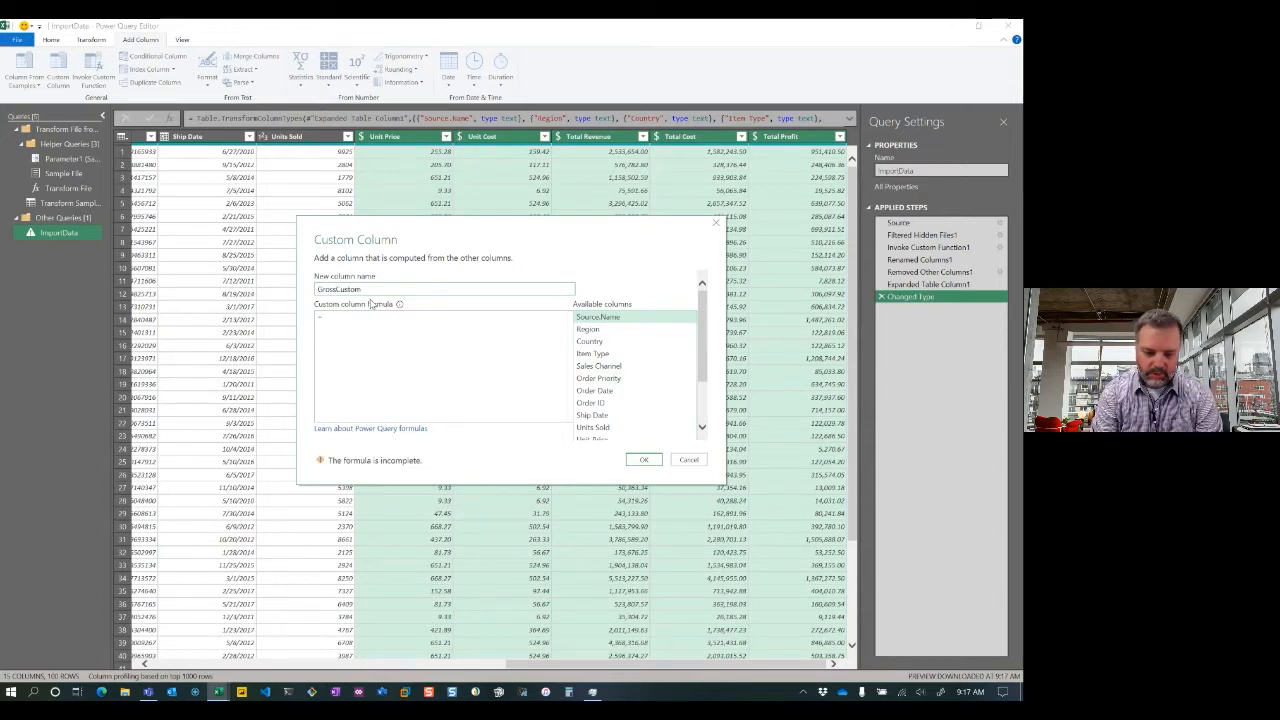
pyautogui.write(' Margin')
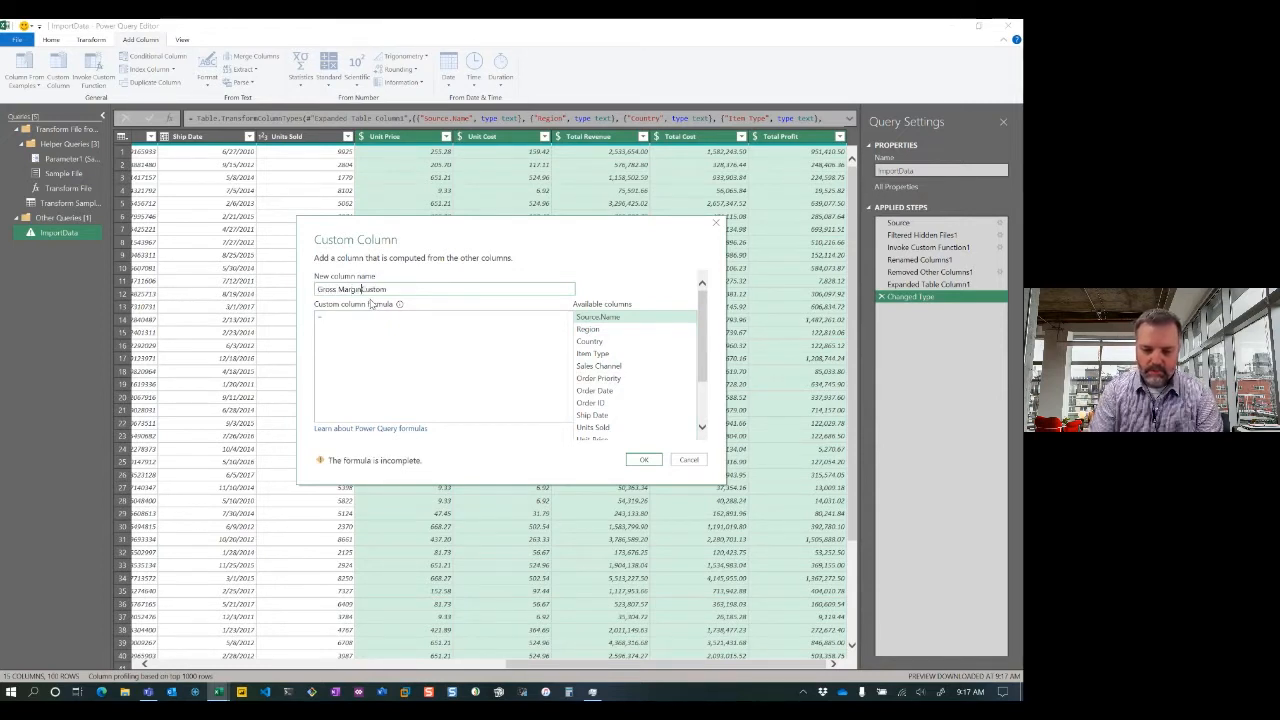
pyautogui.press('Delete')
pyautogui.press('Delete')
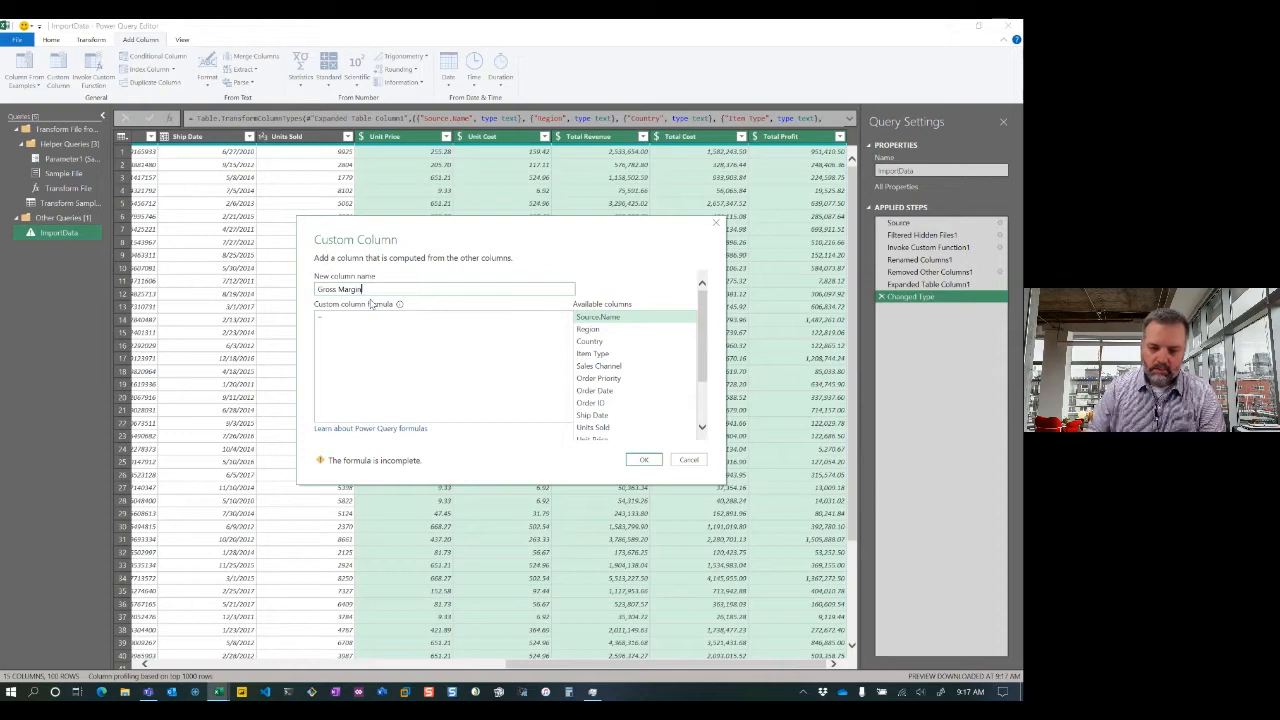
# Insert the Total Revenue, Total Cost and Total Revenue columns, in that order, into the custom column formula.
pyautogui.scroll(-3, 660, 405)
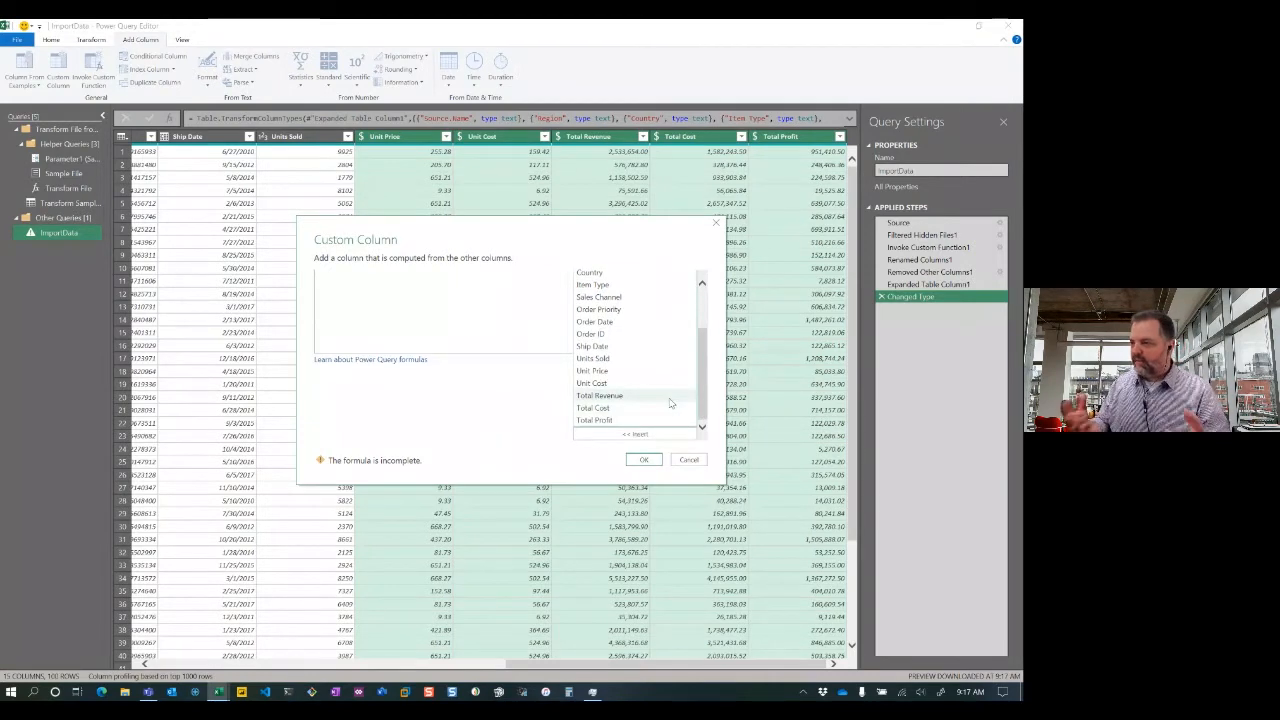
pyautogui.doubleClick(625, 396)
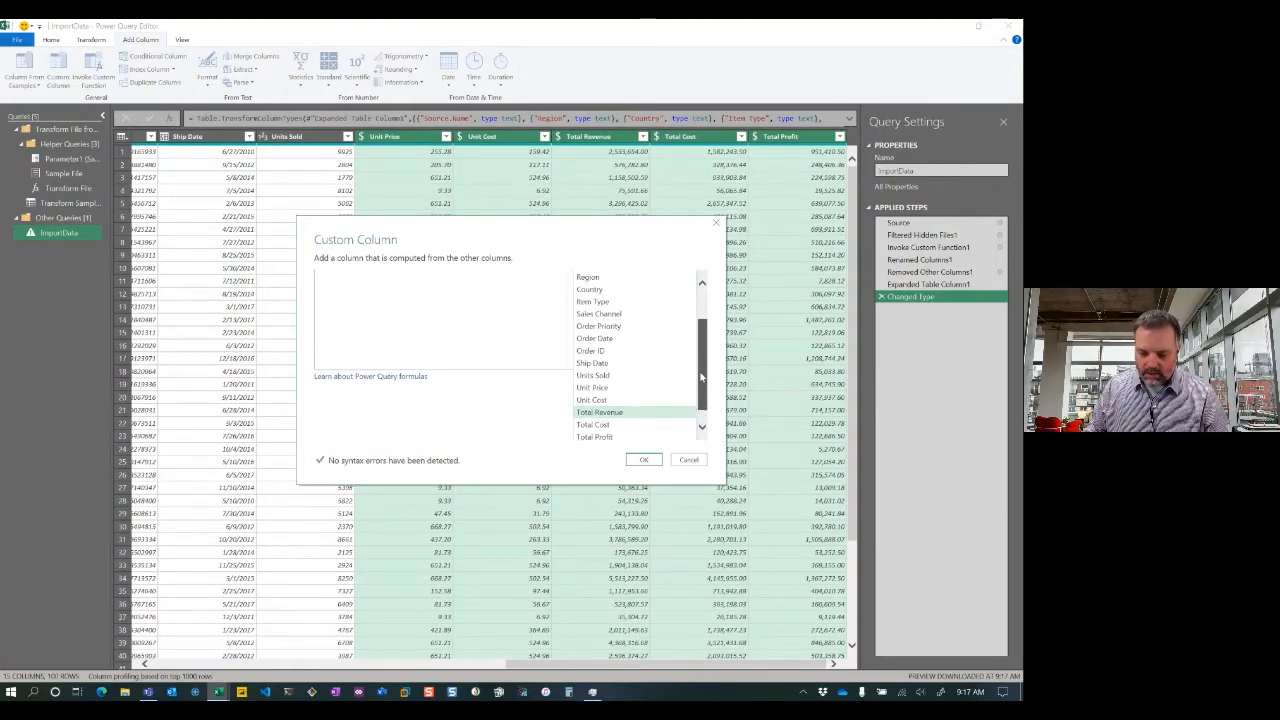
pyautogui.click(604, 425)
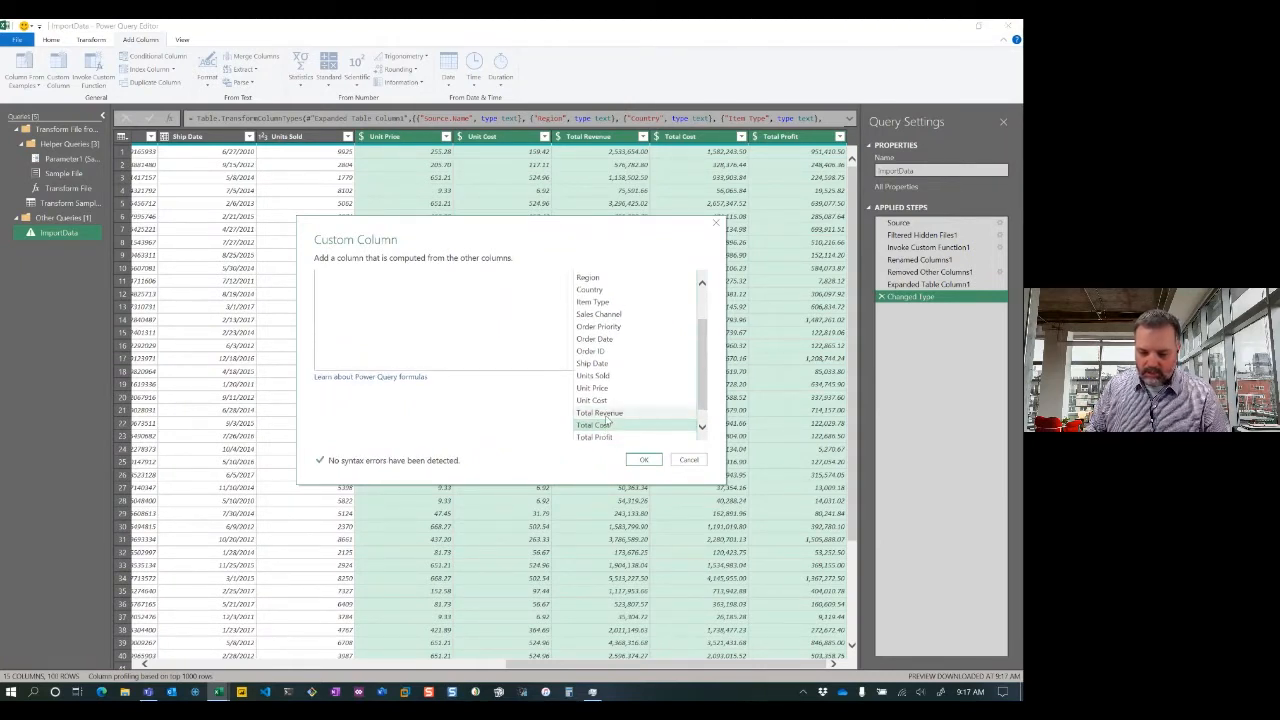
pyautogui.doubleClick(599, 412)
pyautogui.moveTo(697, 368); pyautogui.dragTo(704, 322)
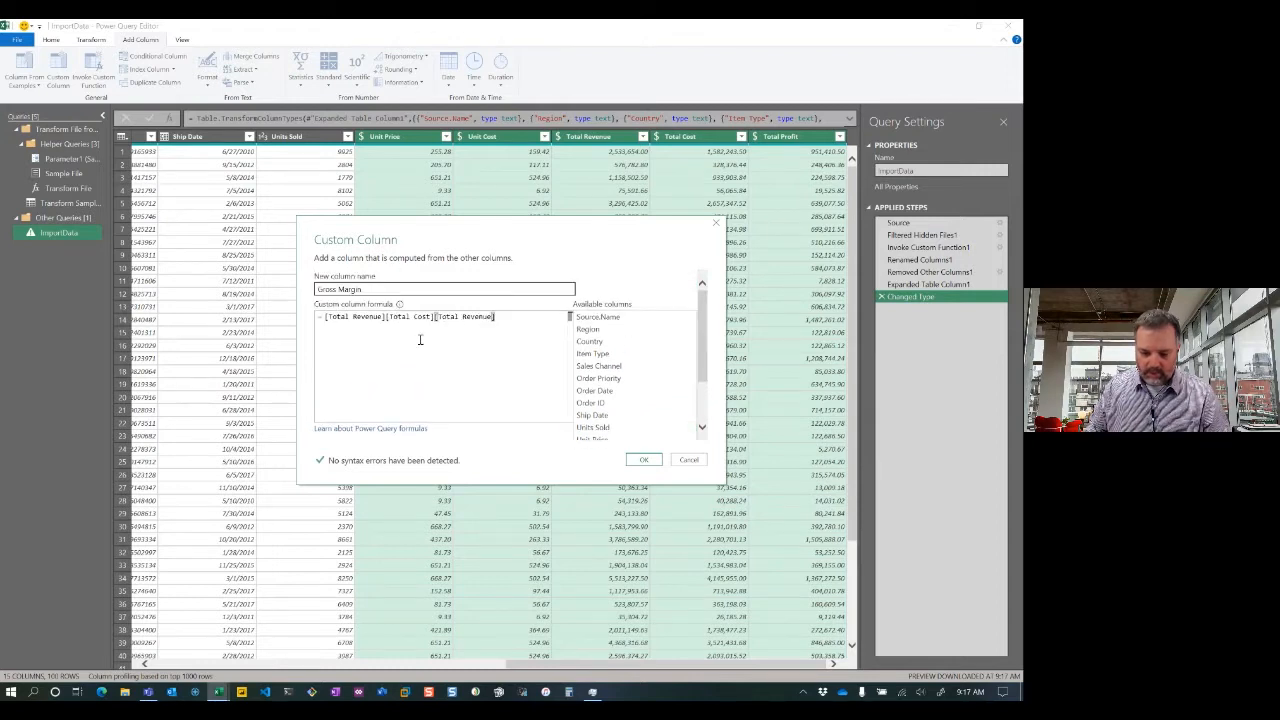
# Complete the formula as ([Total Revenue]-[Total Cost])/[Total Revenue] and add the Gross Margin column.
pyautogui.click(325, 316)
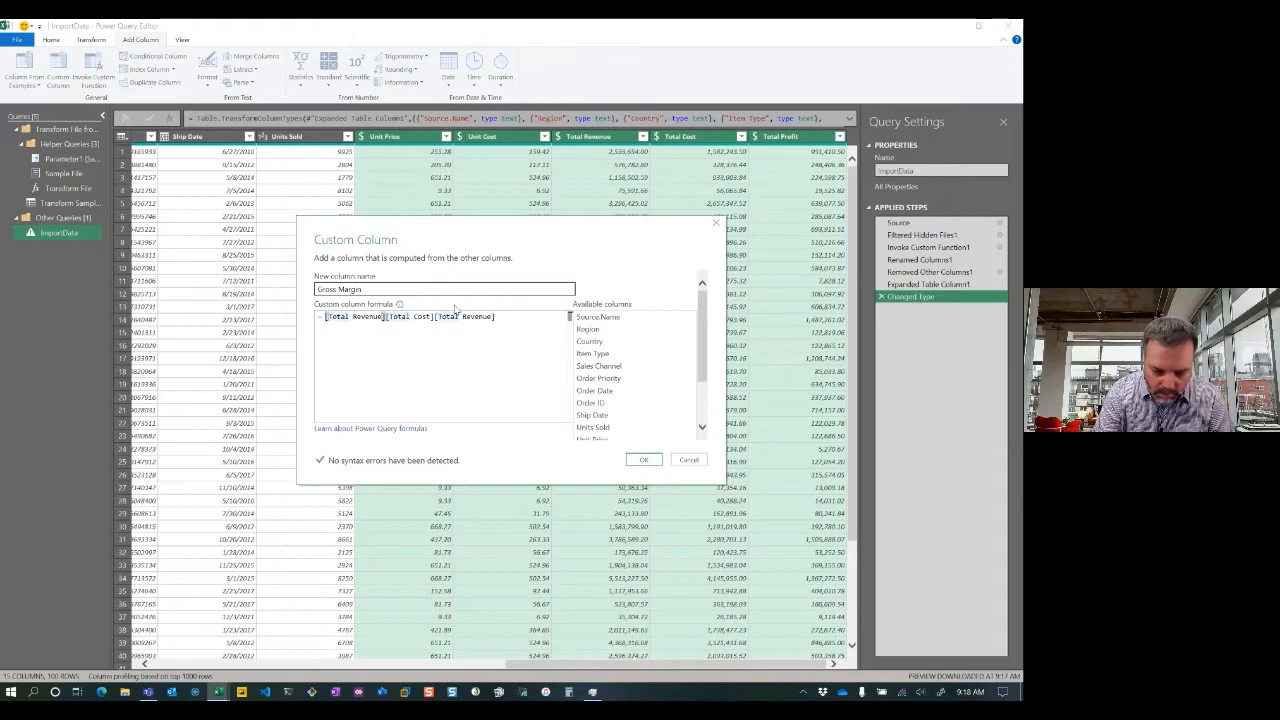
pyautogui.write('(')
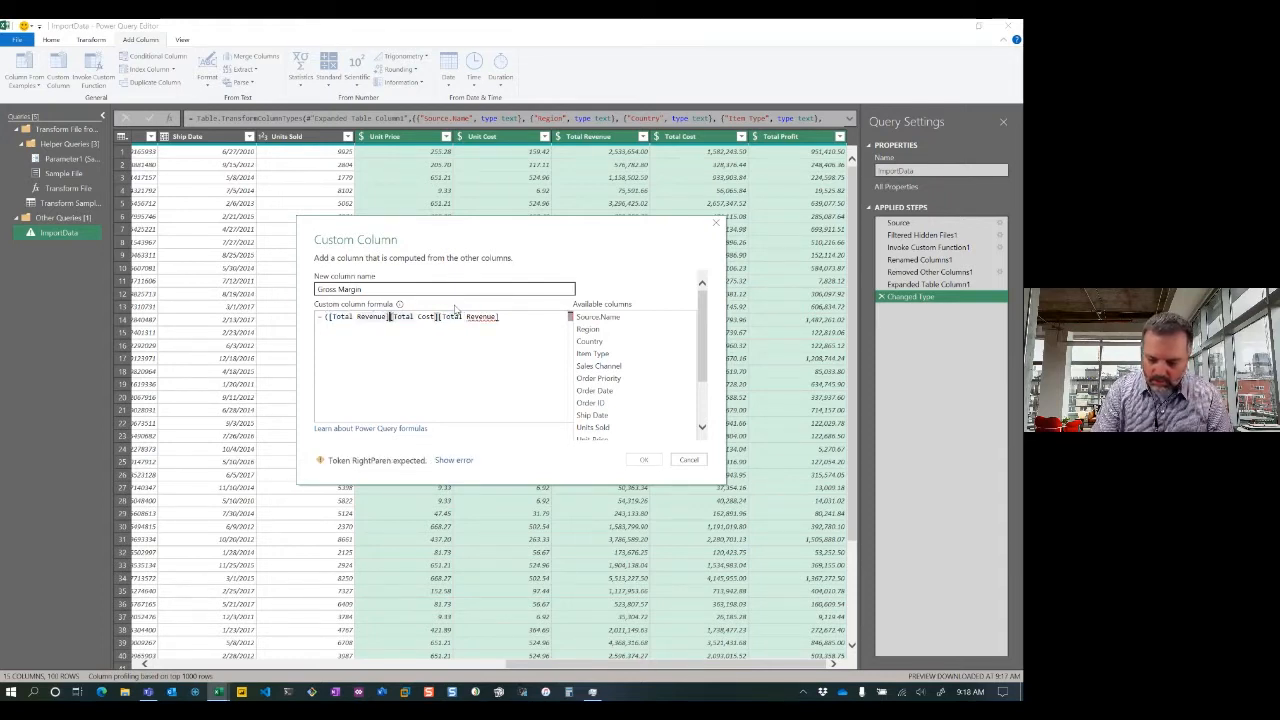
pyautogui.write('-')
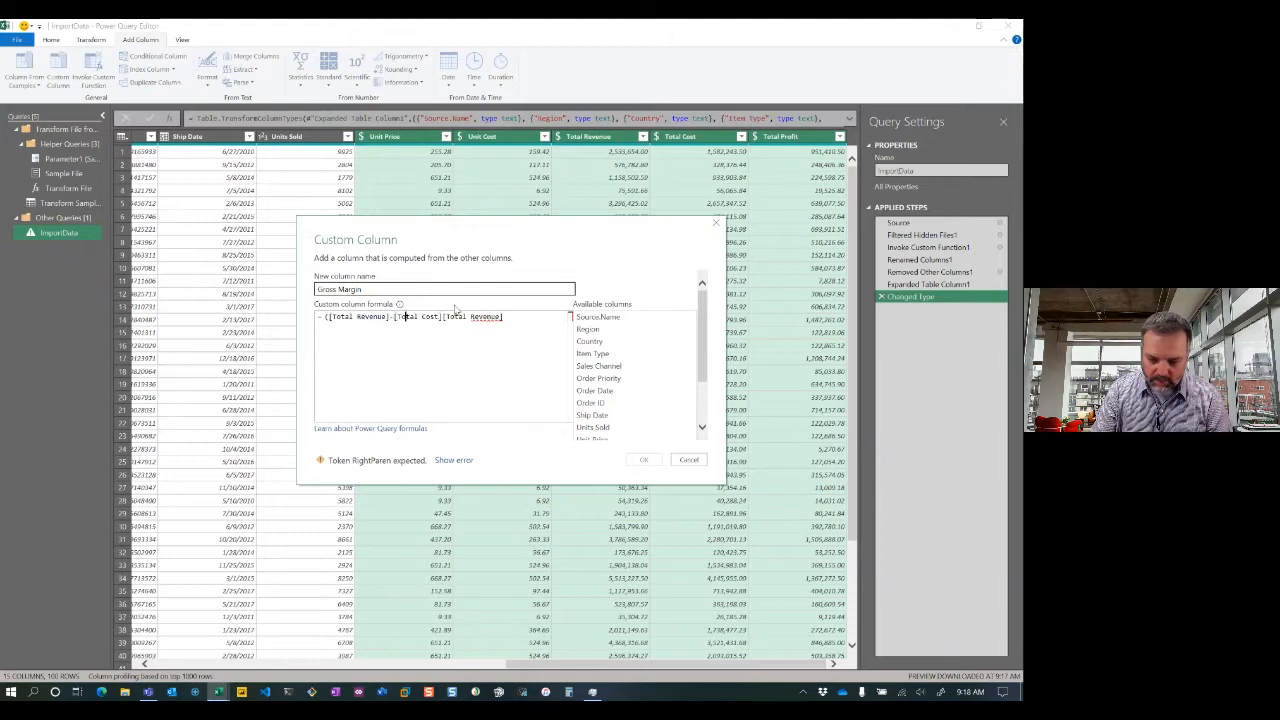
pyautogui.press('Right')
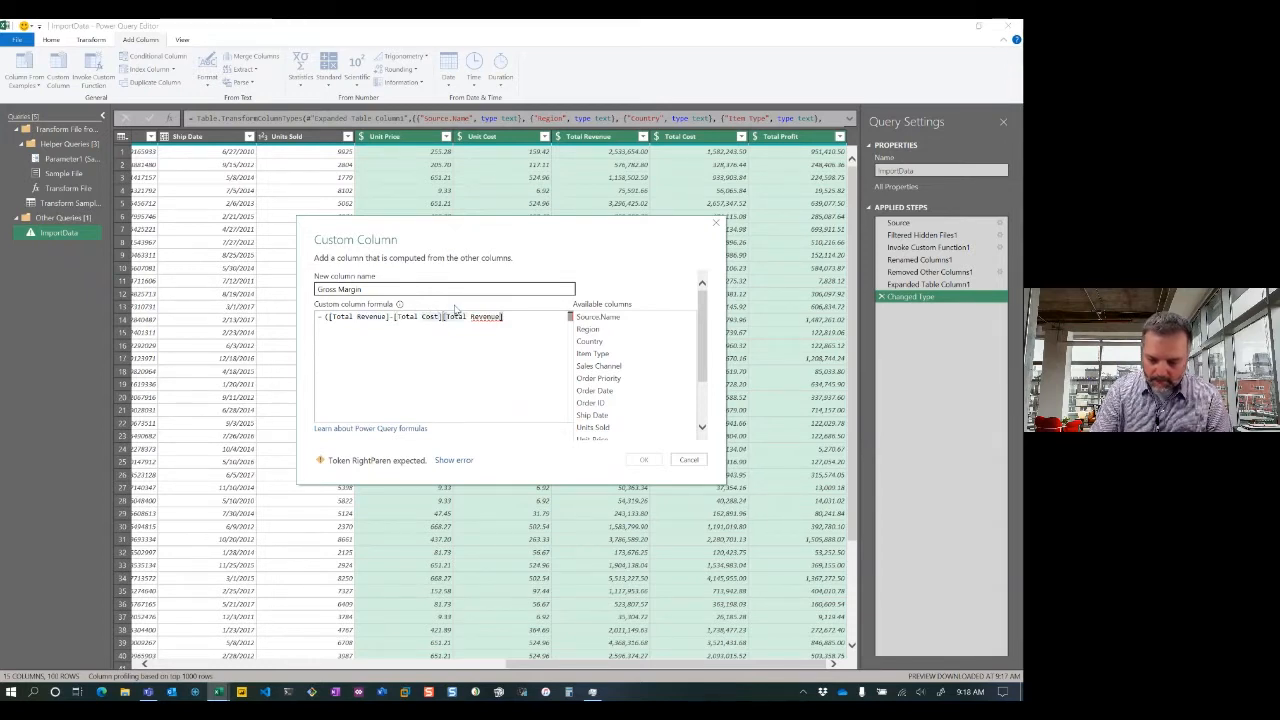
pyautogui.write(')')
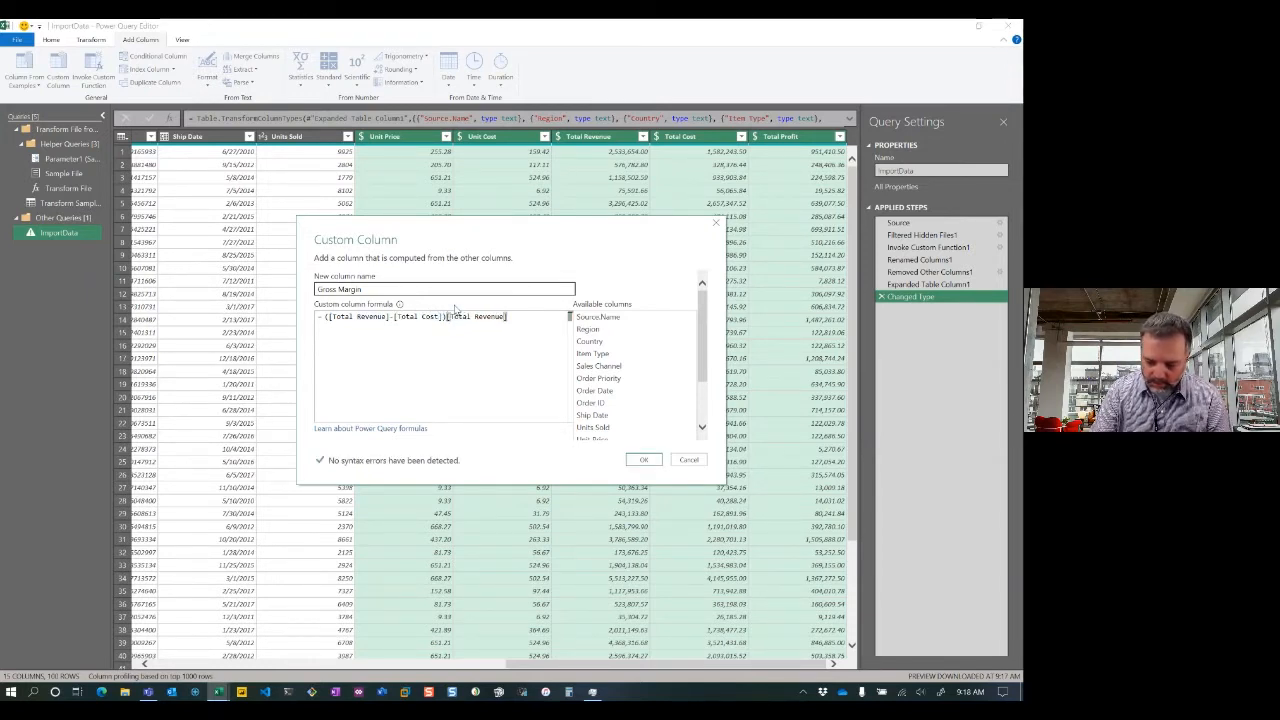
pyautogui.write('/')
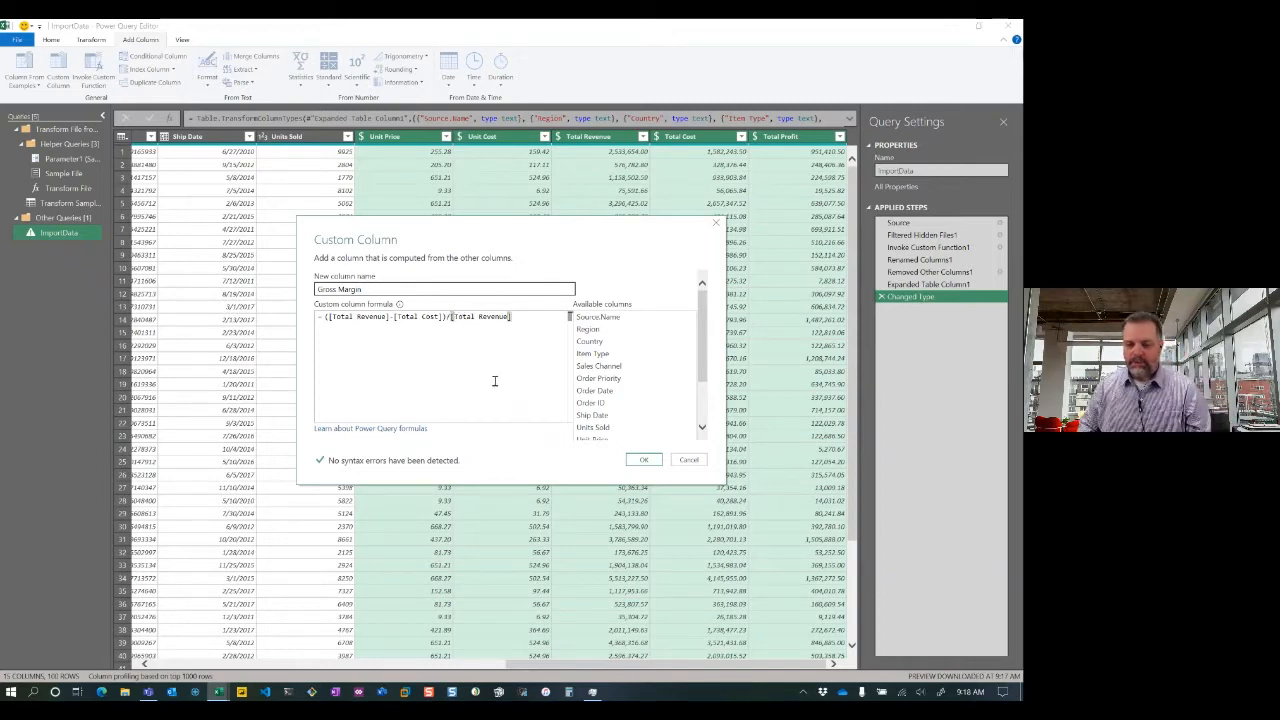
pyautogui.click(640, 462)
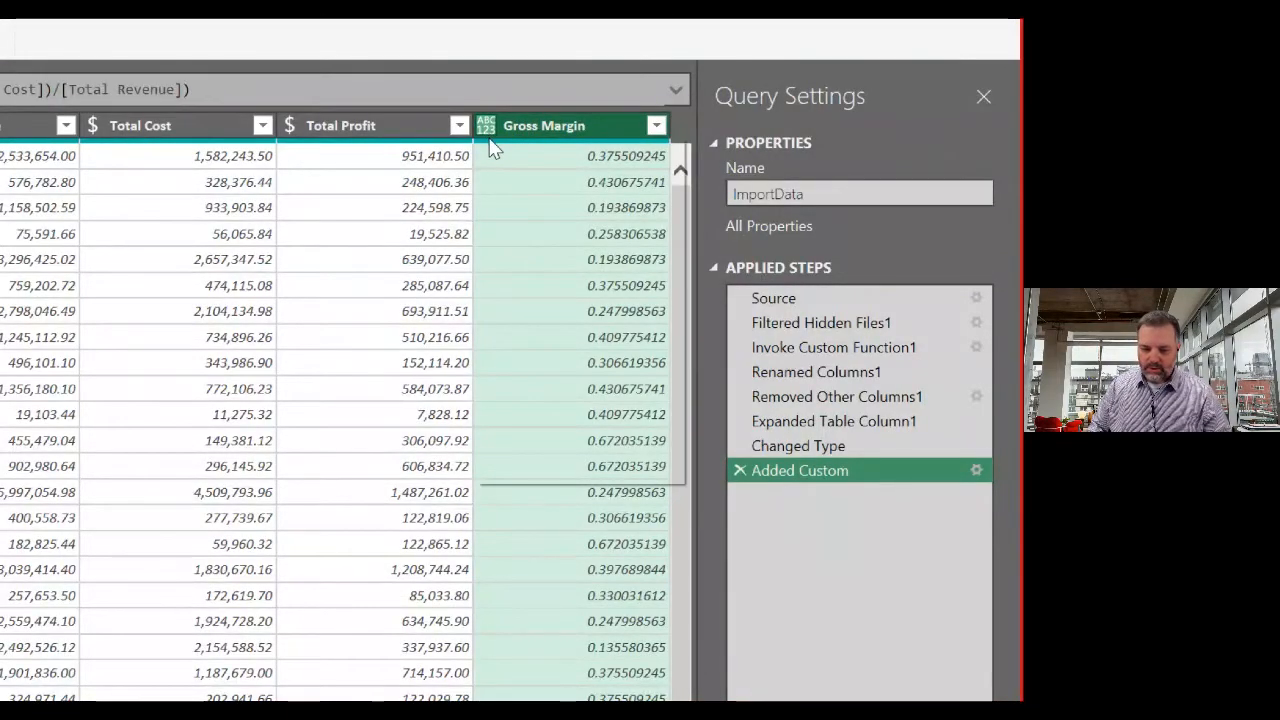
# Change the data type of the Gross Margin column to Percentage.
pyautogui.click(486, 126)
pyautogui.click(541, 227)
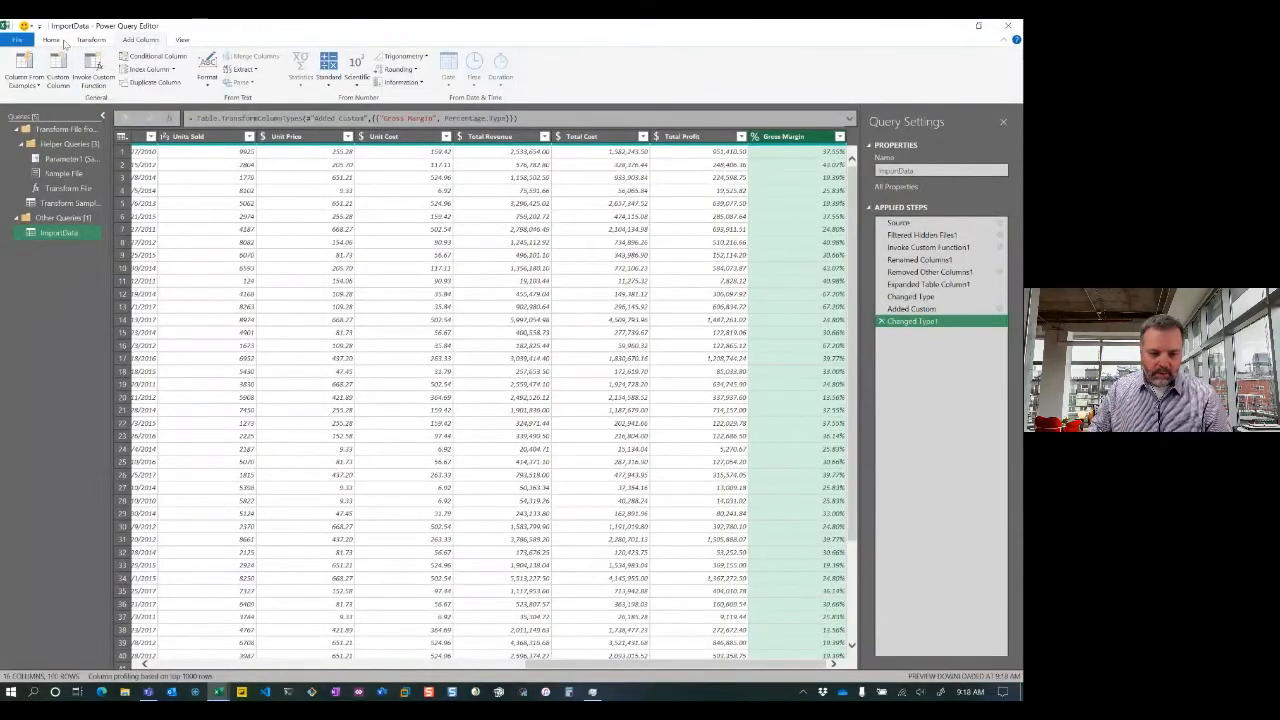
# Close and load the ImportData query as a connection only, adding its data to the Data Model.
pyautogui.click(60, 41)
pyautogui.click(10, 85)
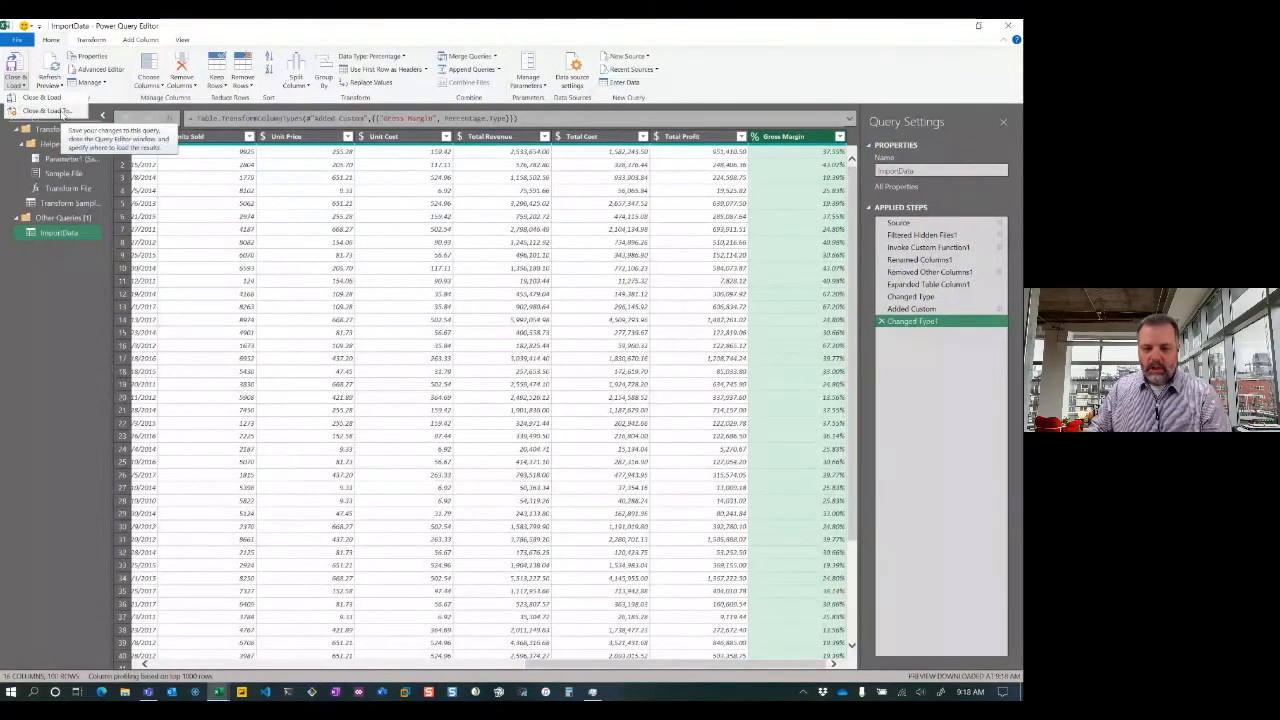
pyautogui.click(45, 110)
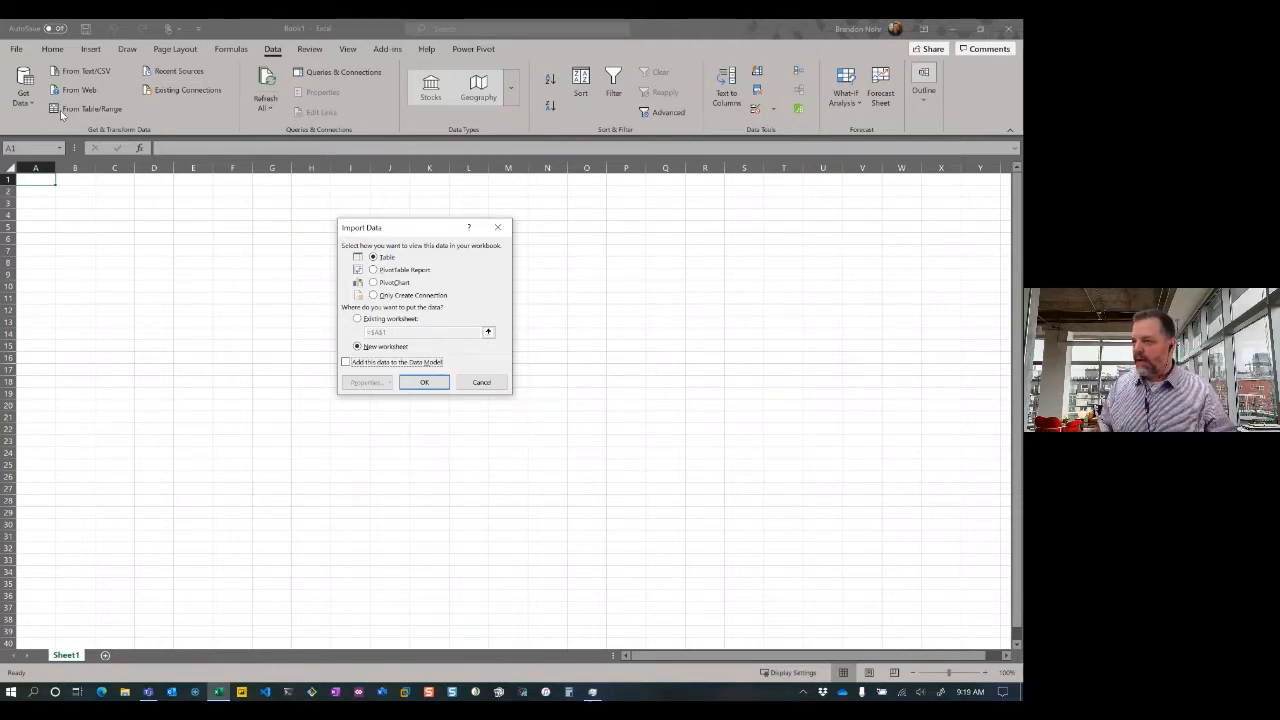
pyautogui.press('Return')
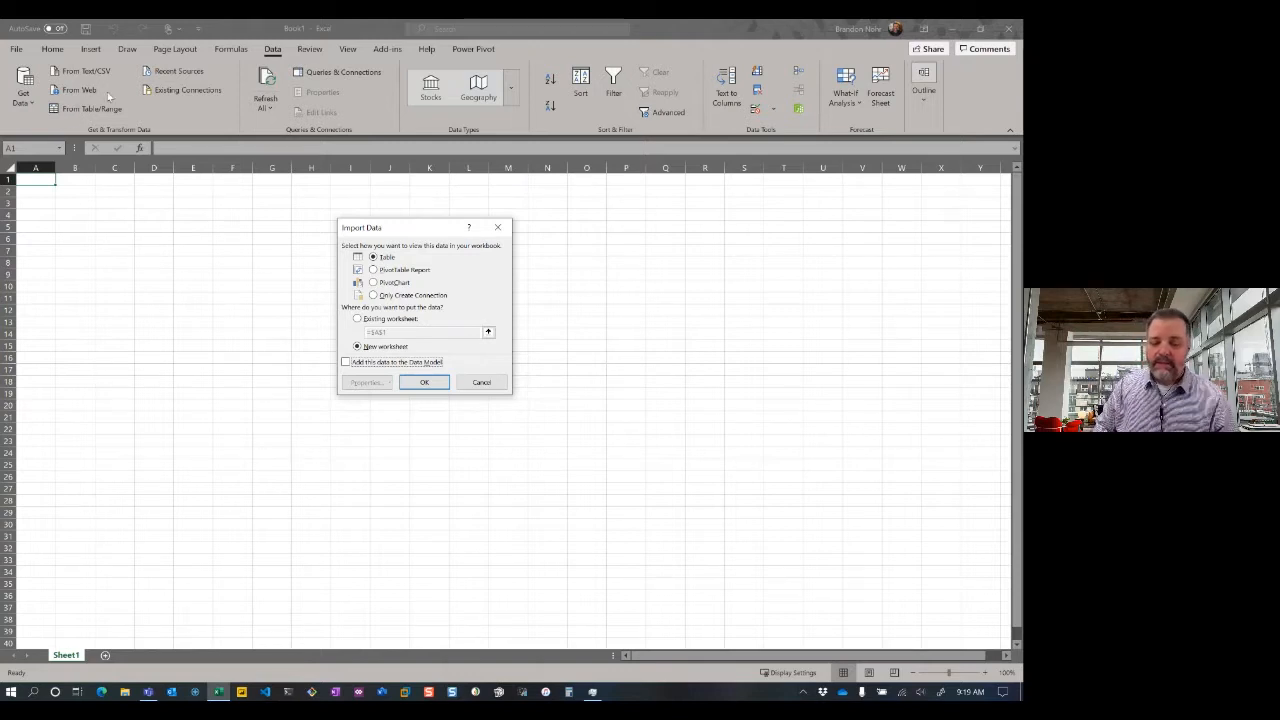
pyautogui.click(376, 297)
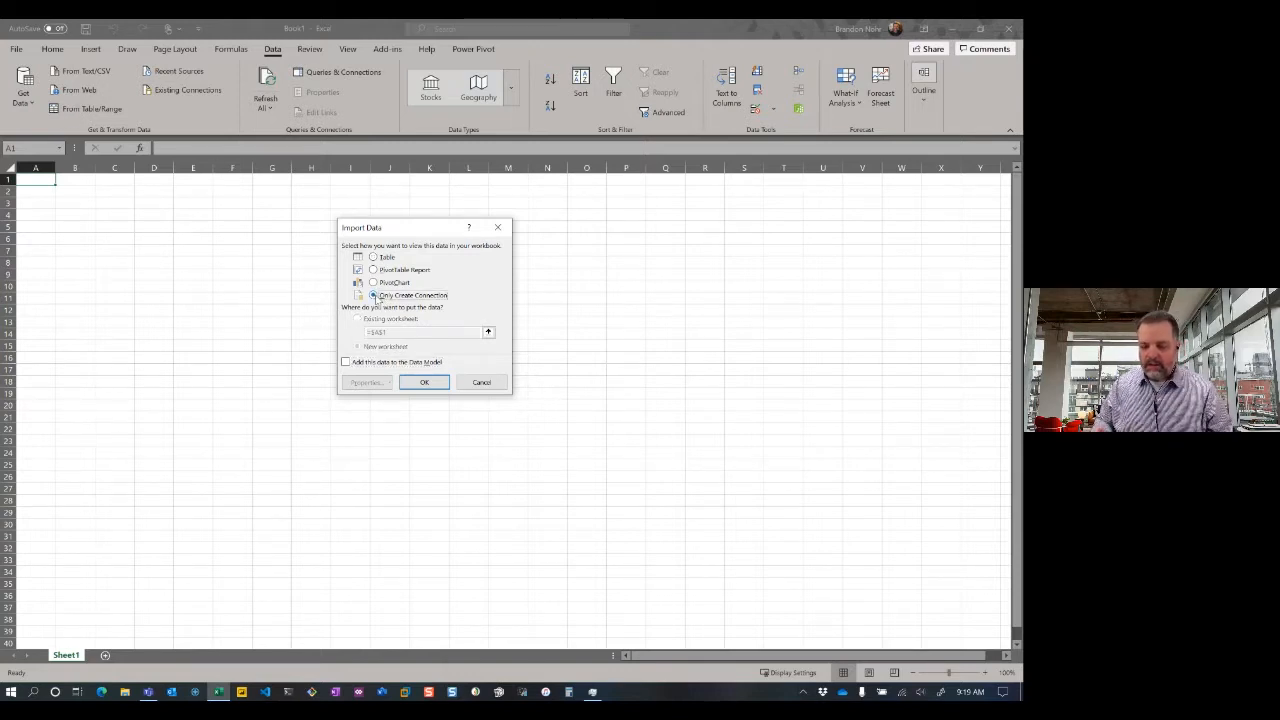
pyautogui.click(357, 365)
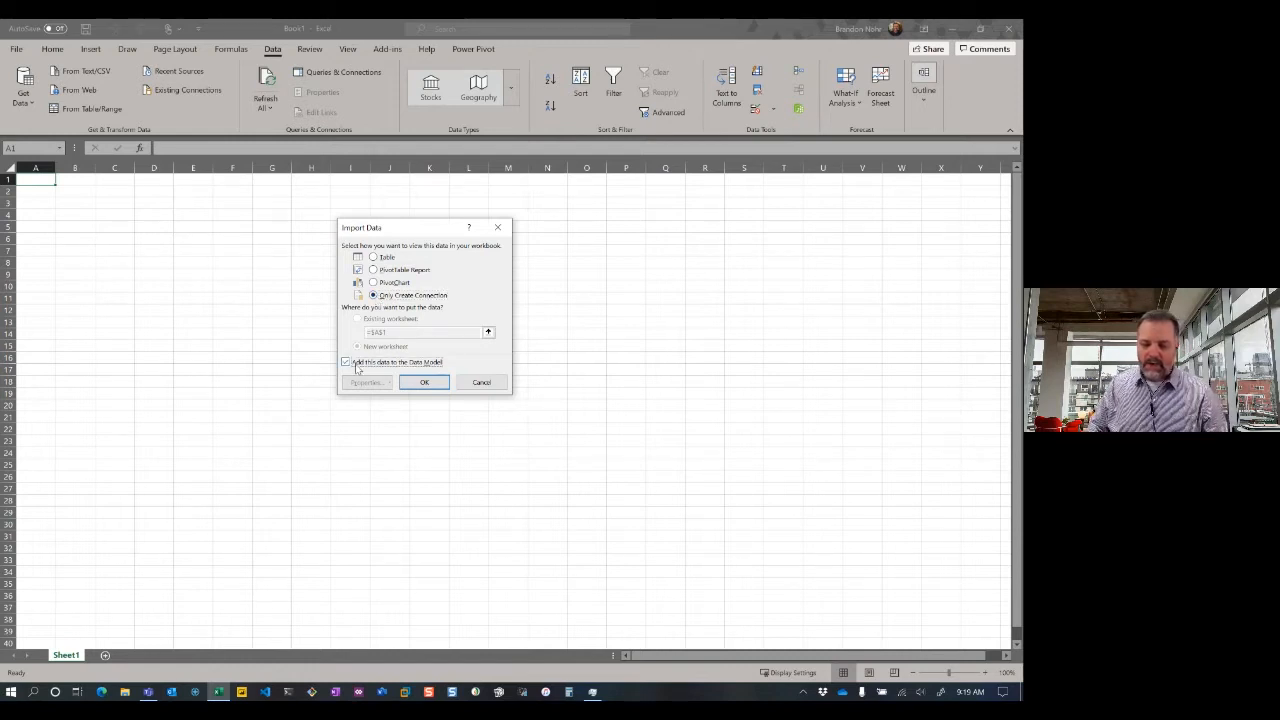
pyautogui.click(412, 381)
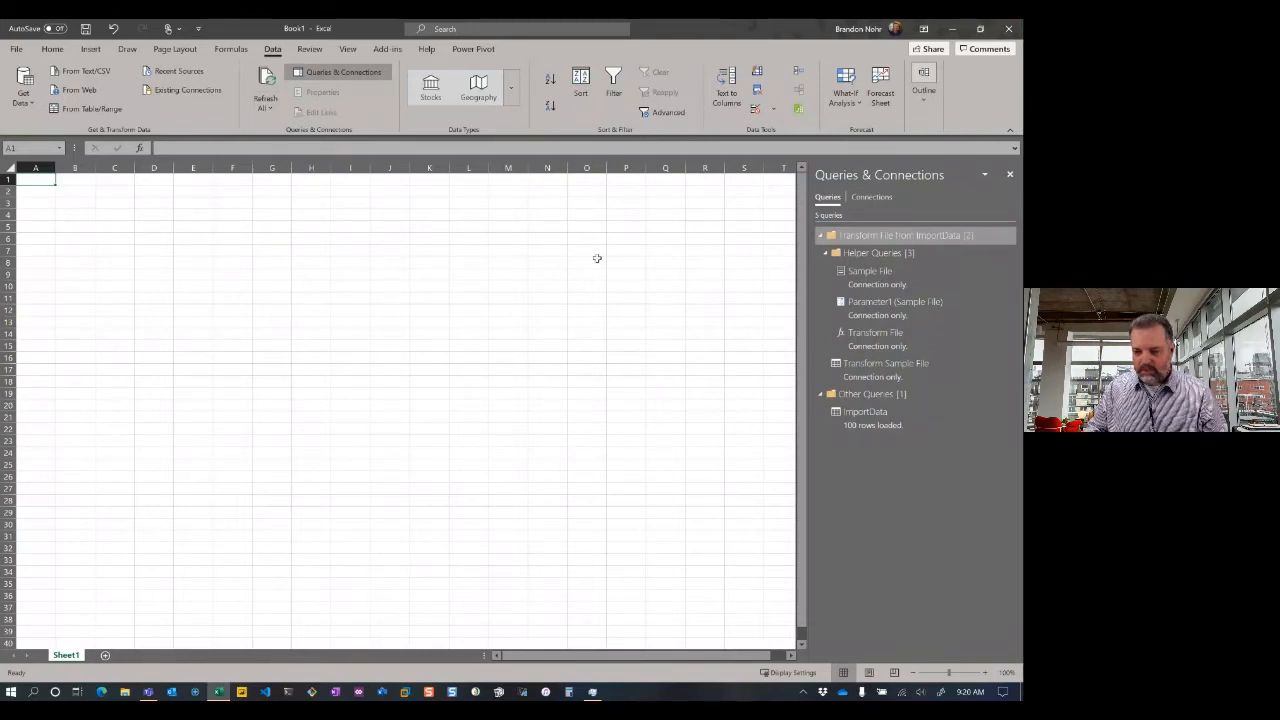
# Open the data model's diagram, enlarge the ImportData table to examine all its columns, and close the Power Pivot window.
pyautogui.click(799, 111)
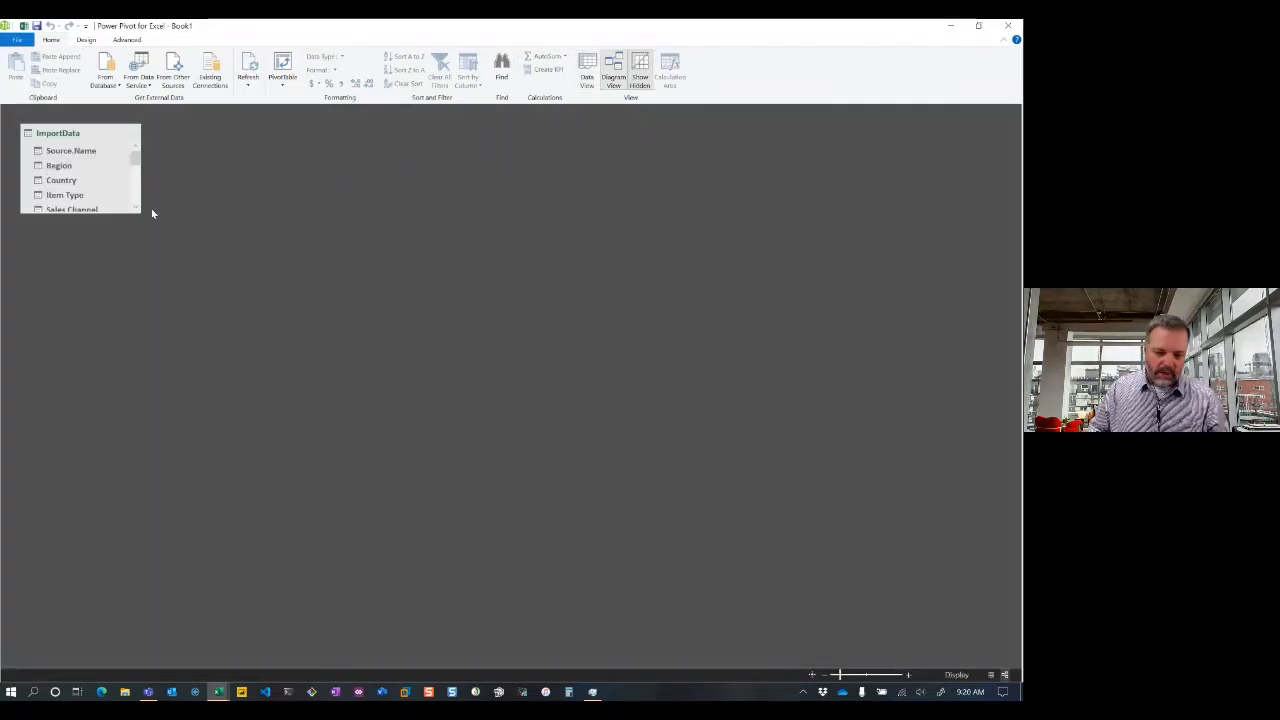
pyautogui.moveTo(139, 211); pyautogui.dragTo(268, 441)
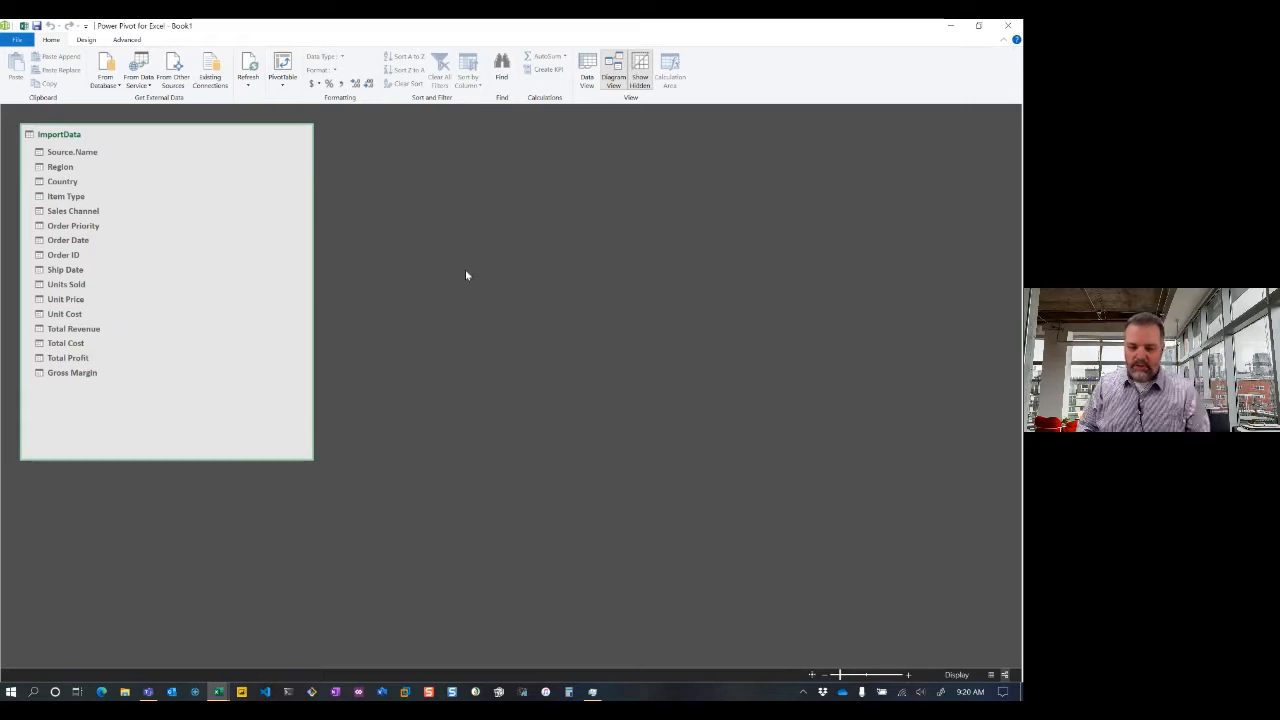
pyautogui.click(1009, 26)
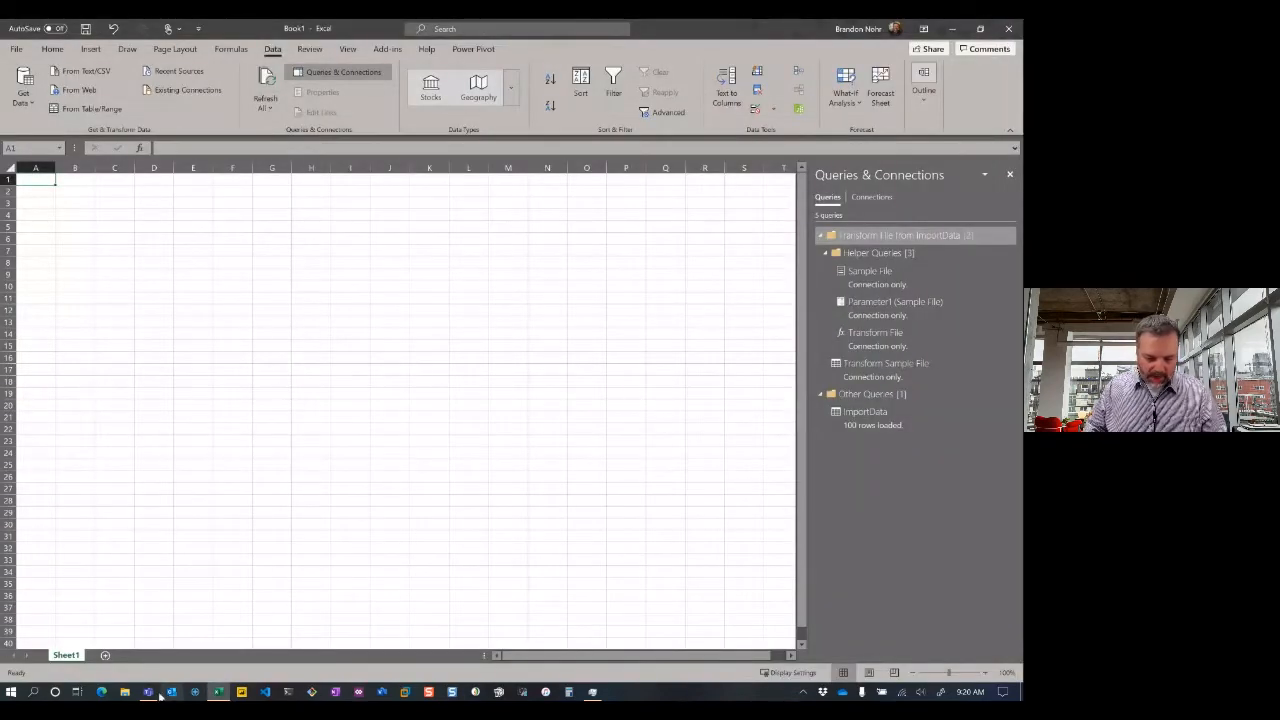
# In File Explorer, move 1000 Sales Records.csv from C:\SalesData into its ImportData subfolder, check the folder's contents and return to Excel.
pyautogui.click(127, 692)
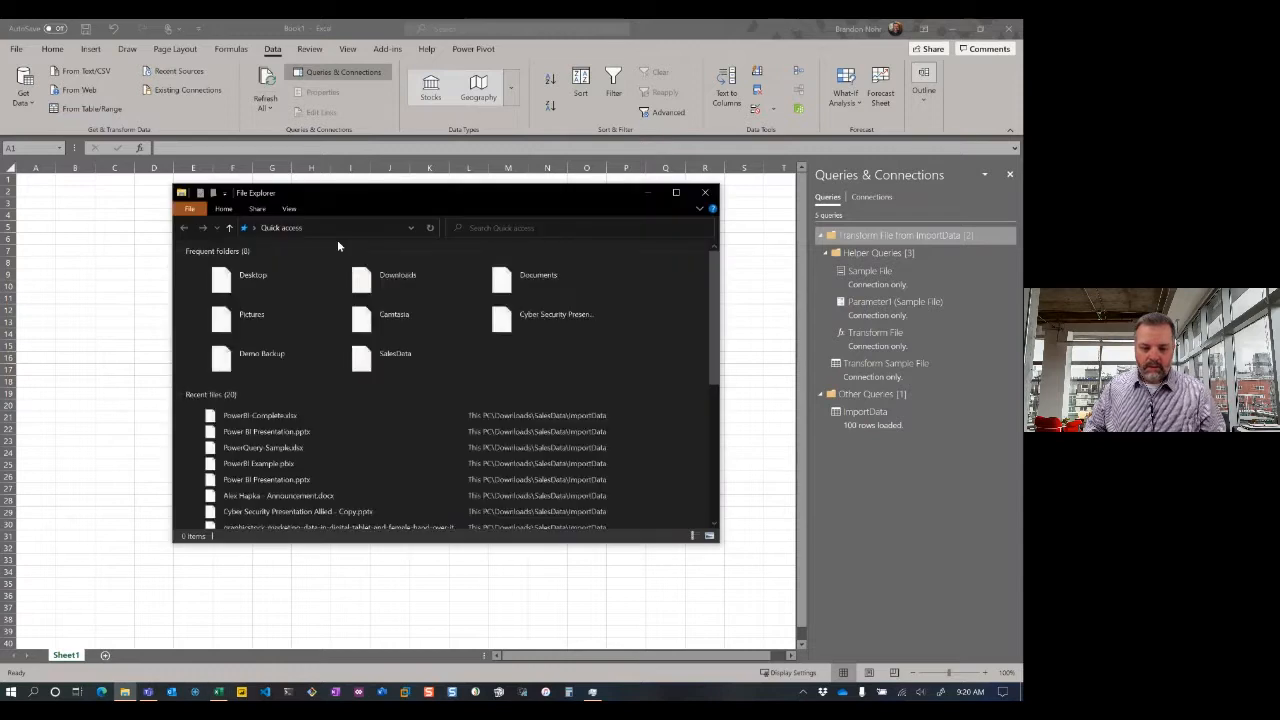
pyautogui.click(380, 362)
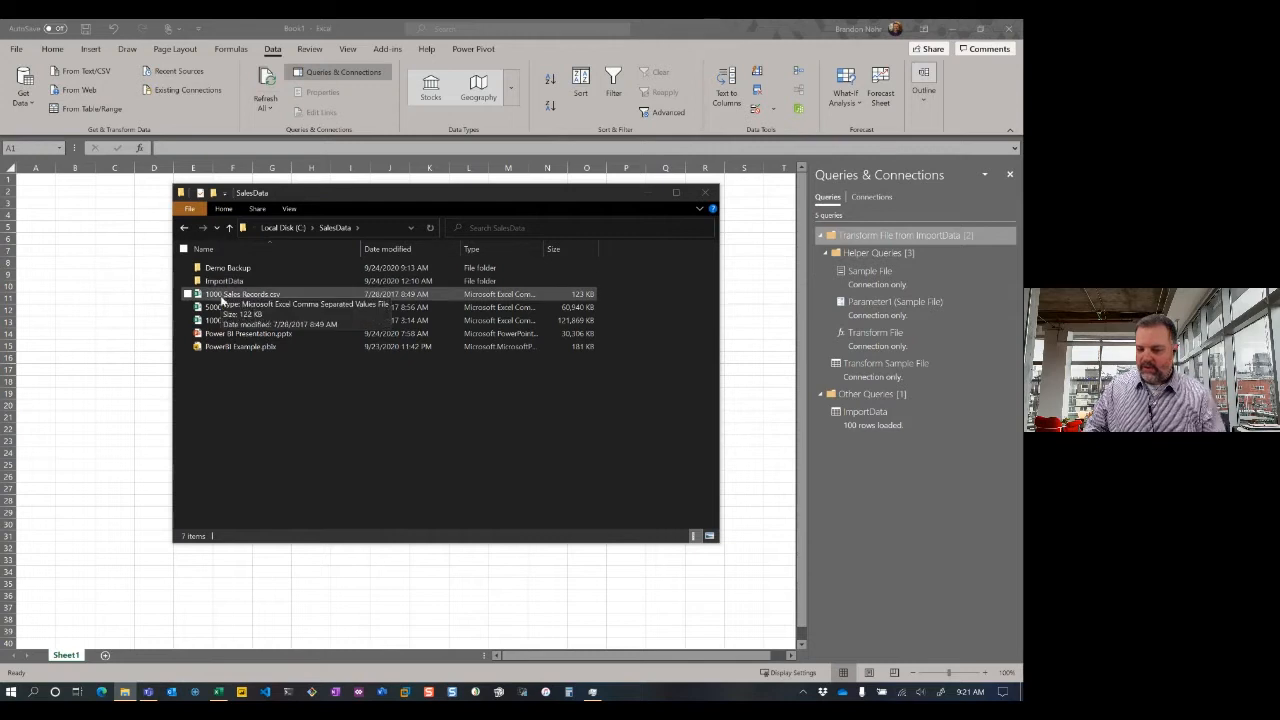
pyautogui.moveTo(221, 300)
pyautogui.mouseDown()
pyautogui.moveTo(220, 260)
pyautogui.moveTo(224, 281)
pyautogui.mouseUp()
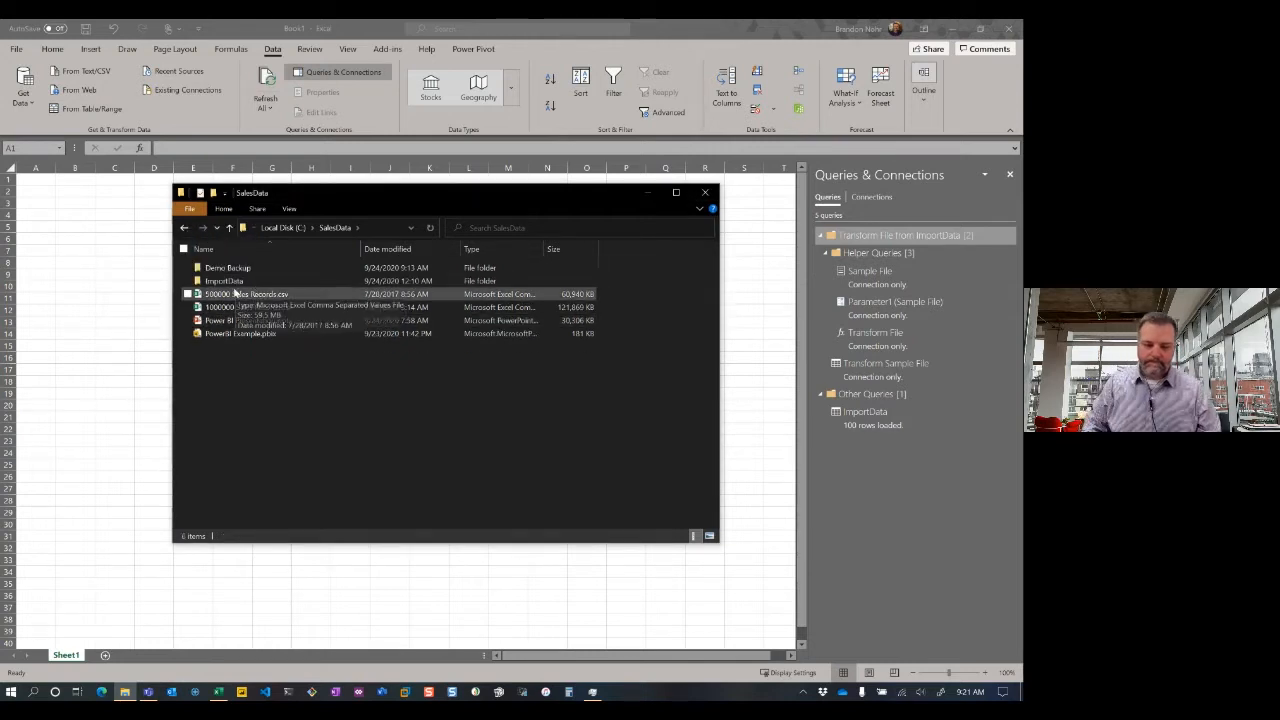
pyautogui.click(227, 284)
pyautogui.doubleClick(228, 285)
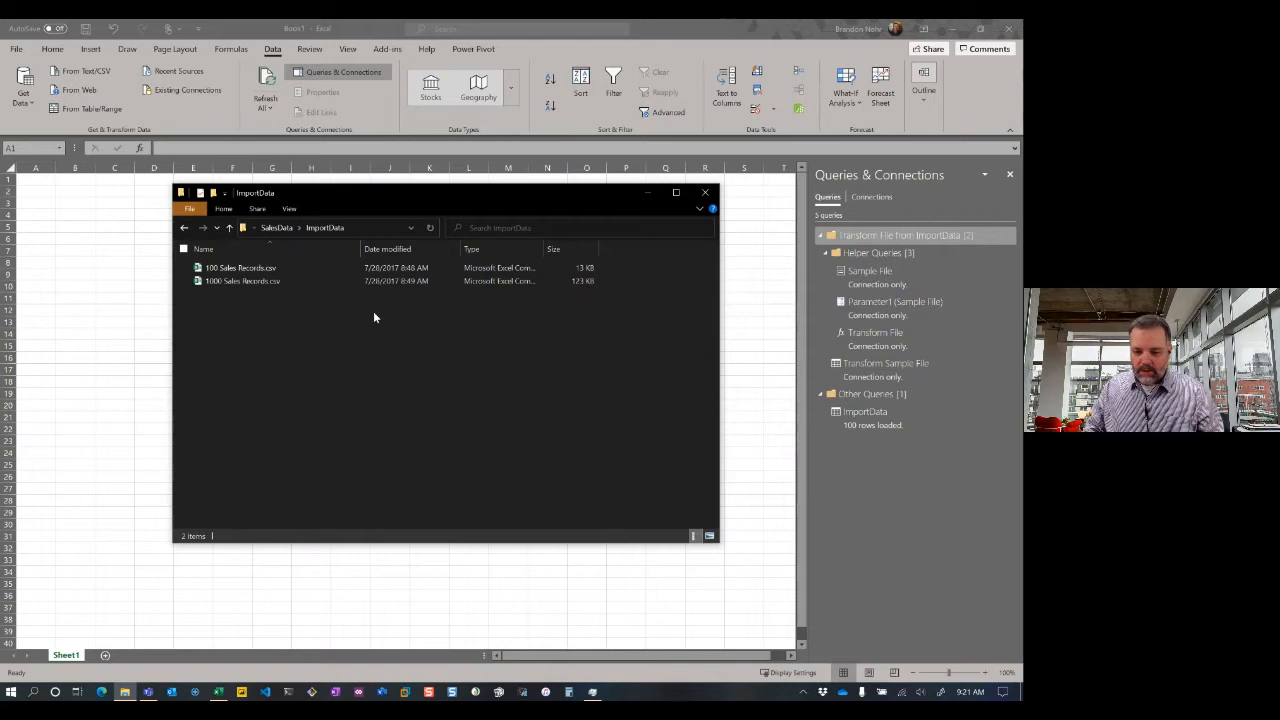
pyautogui.click(647, 192)
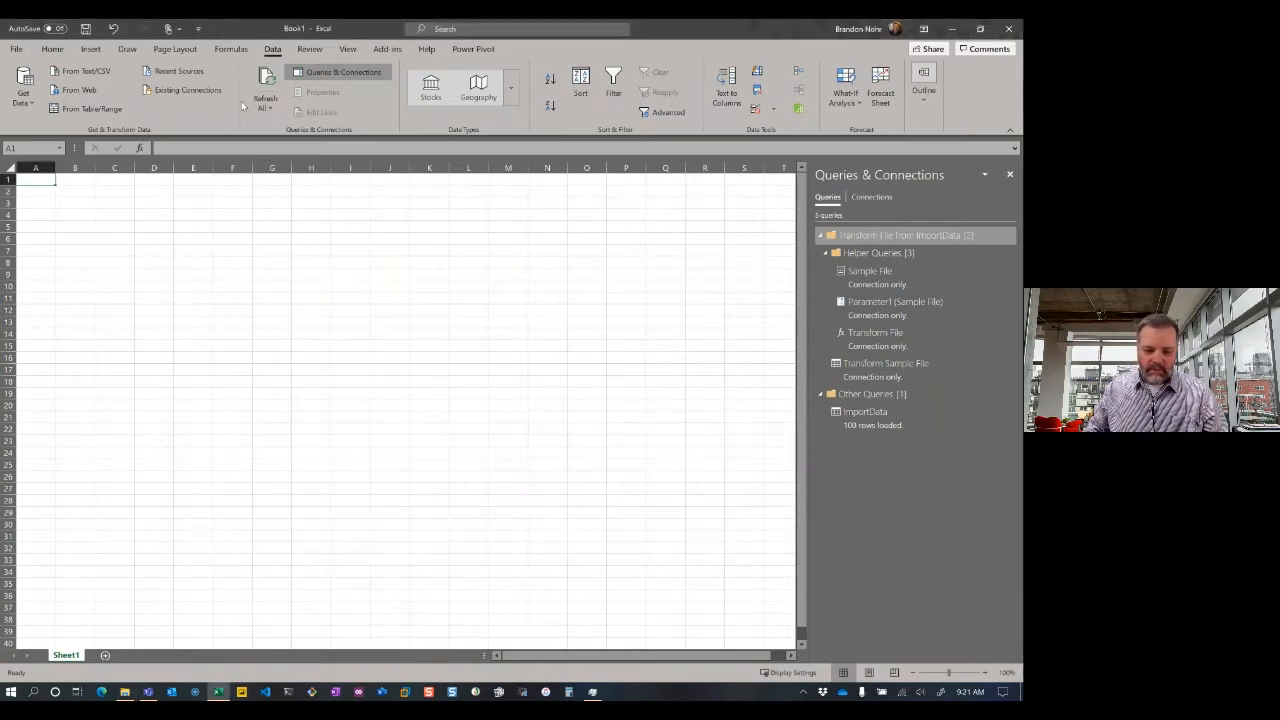
# Refresh all the workbook's queries and preview the reloaded ImportData query.
pyautogui.click(266, 95)
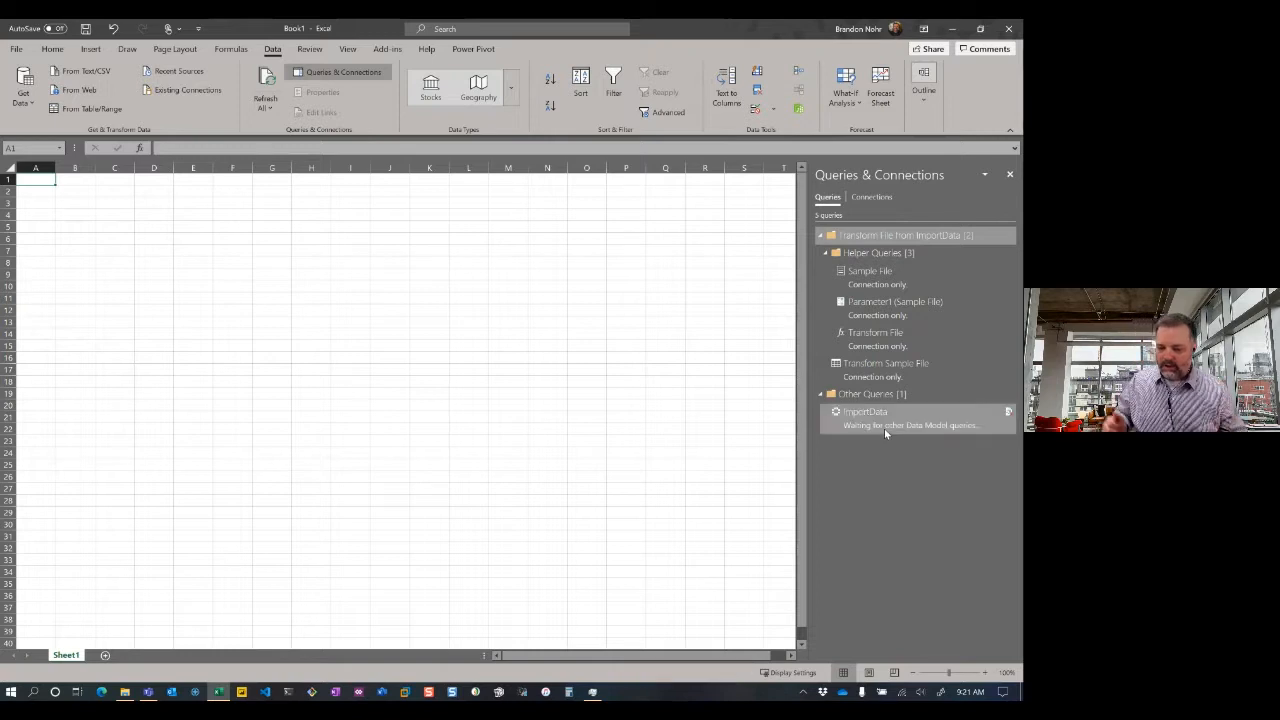
pyautogui.moveTo(884, 428)
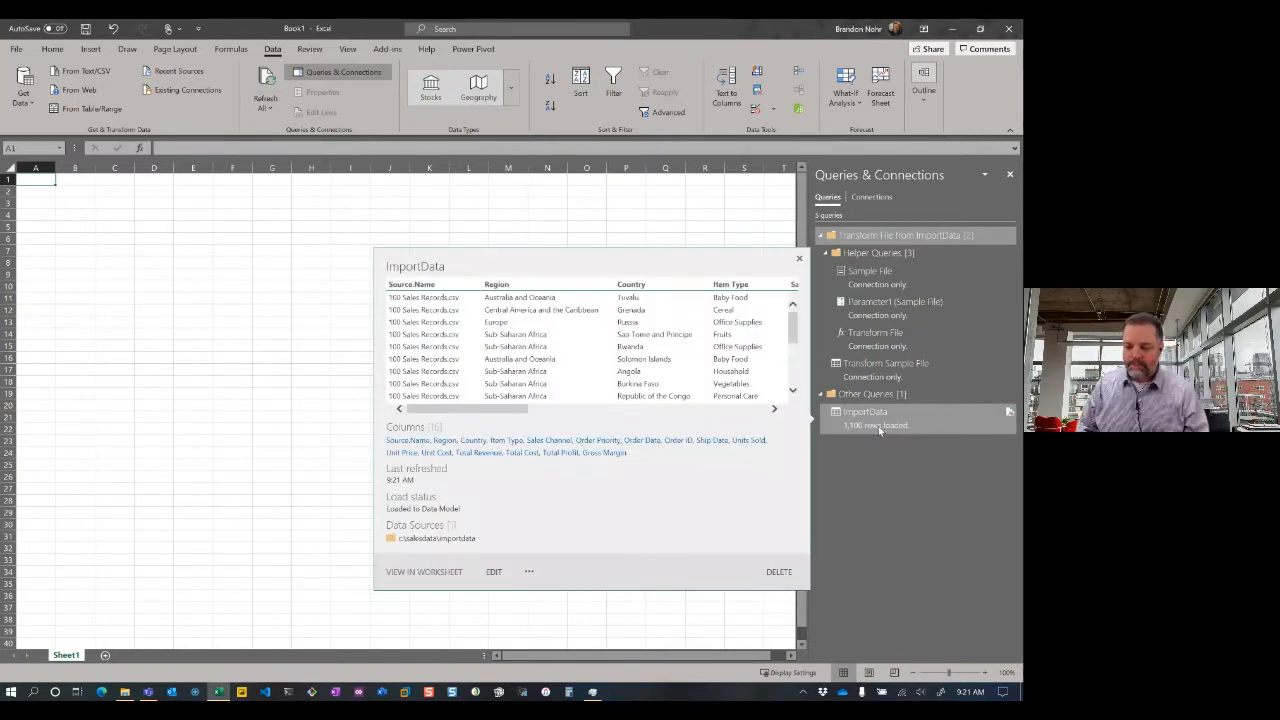
pyautogui.moveTo(868, 299)
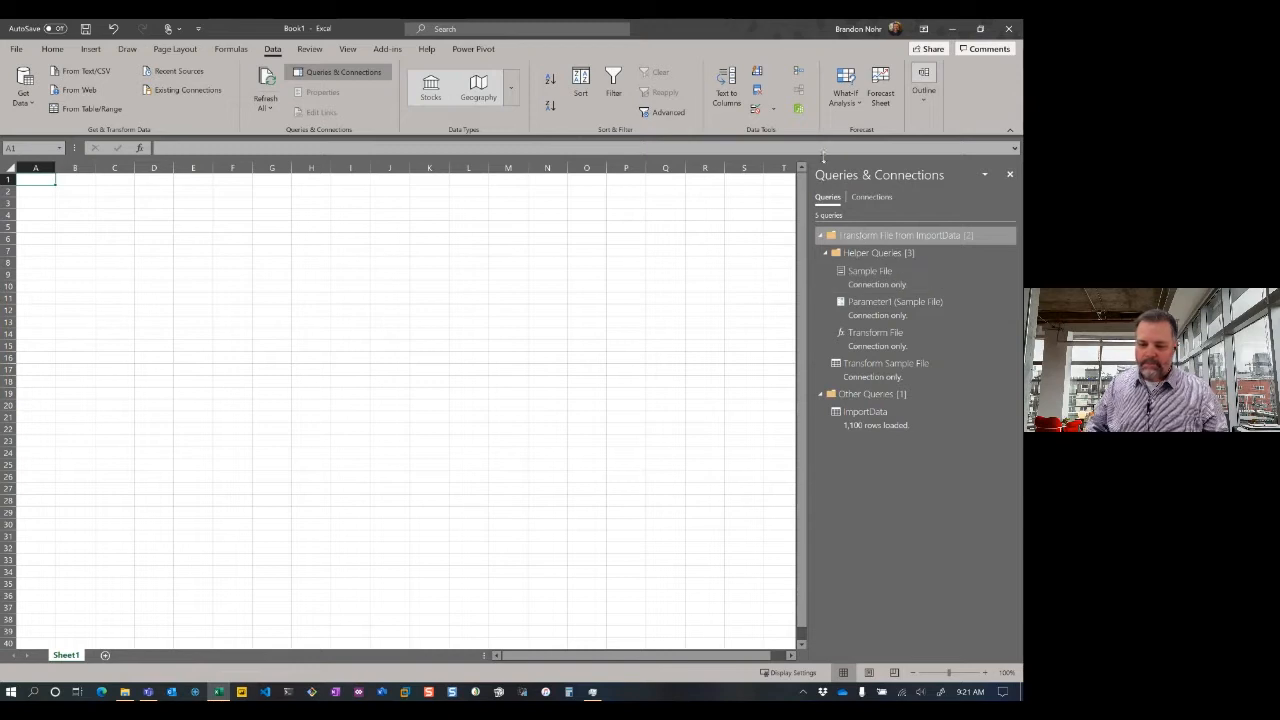
# Create a PivotTable from the Power Pivot data model on a new worksheet and select it.
pyautogui.click(799, 110)
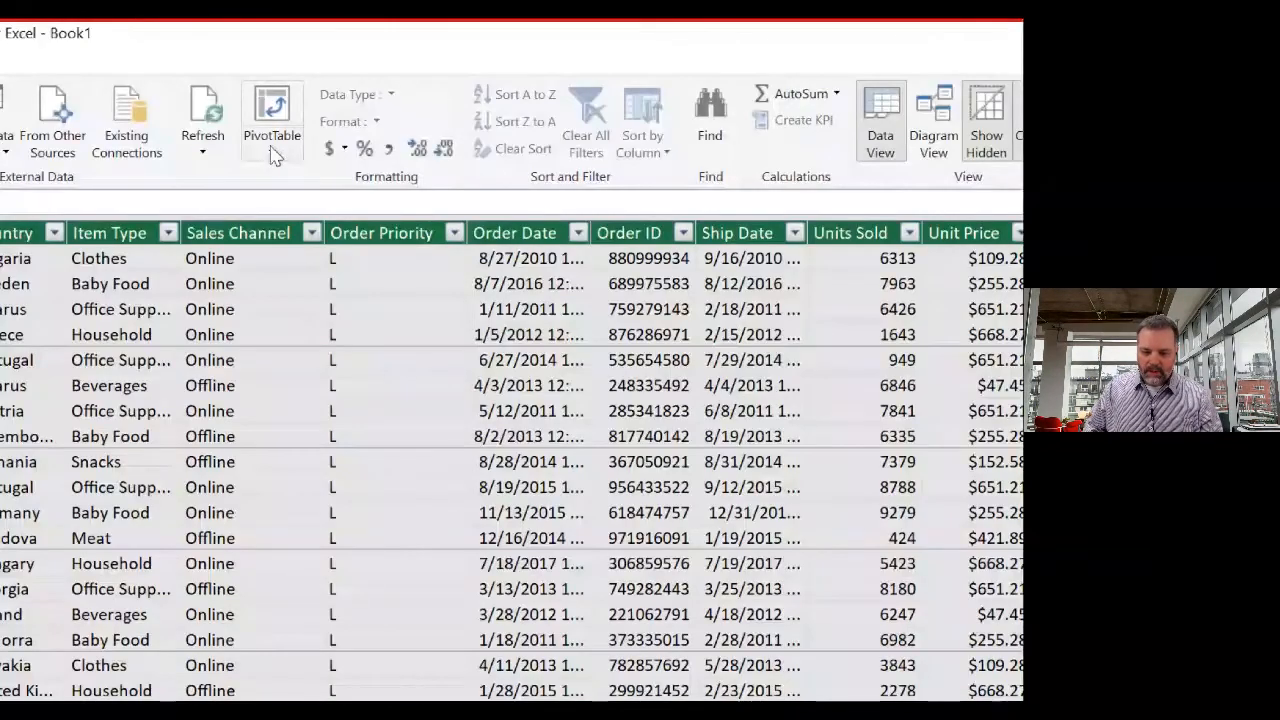
pyautogui.click(275, 155)
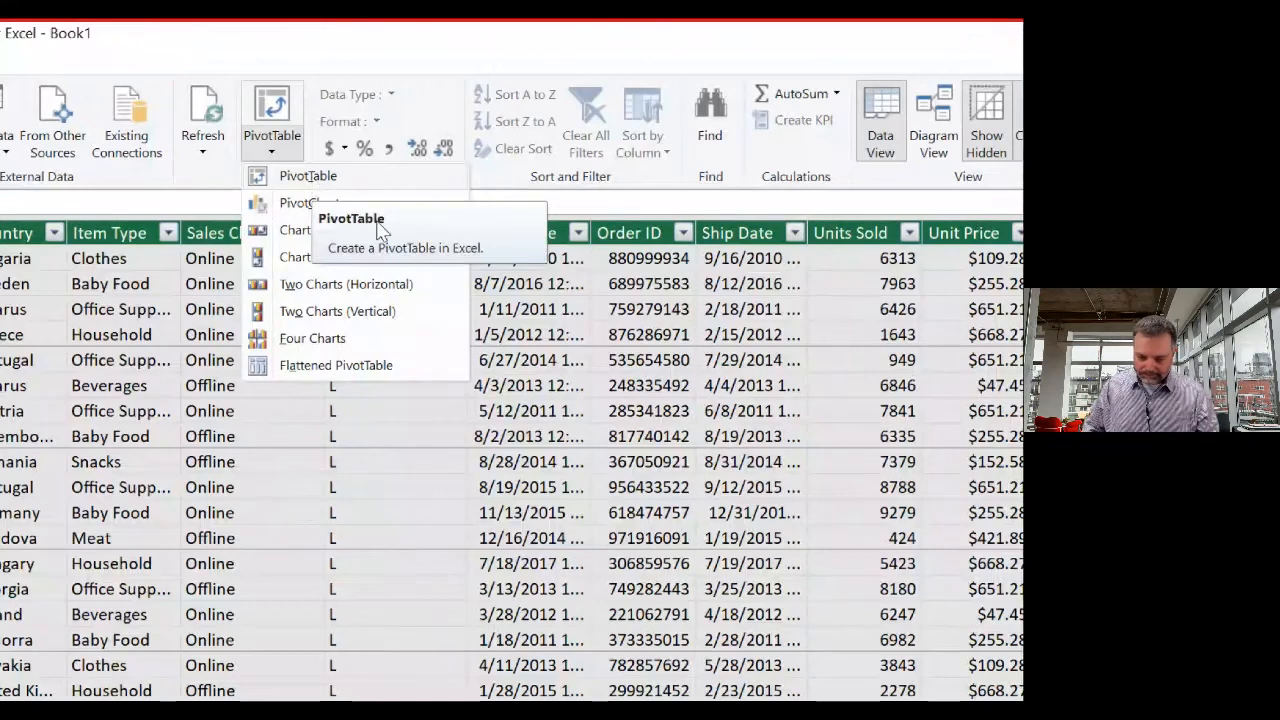
pyautogui.click(295, 172)
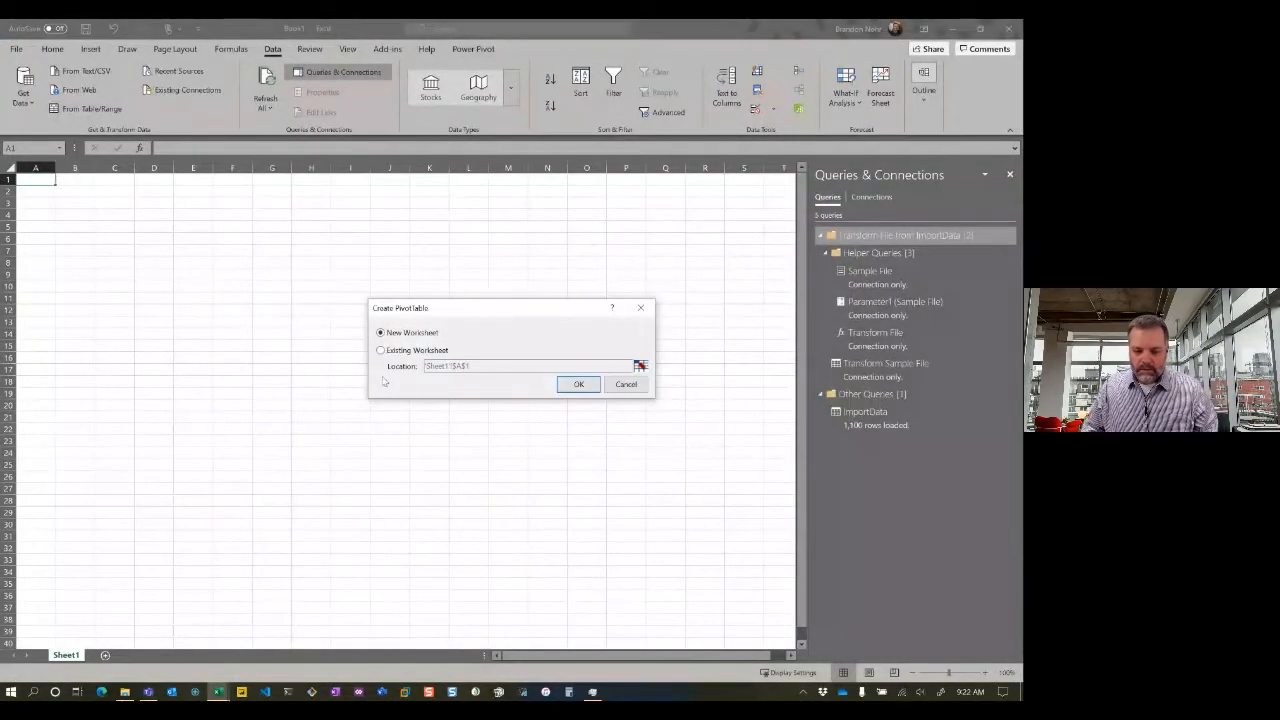
pyautogui.click(583, 386)
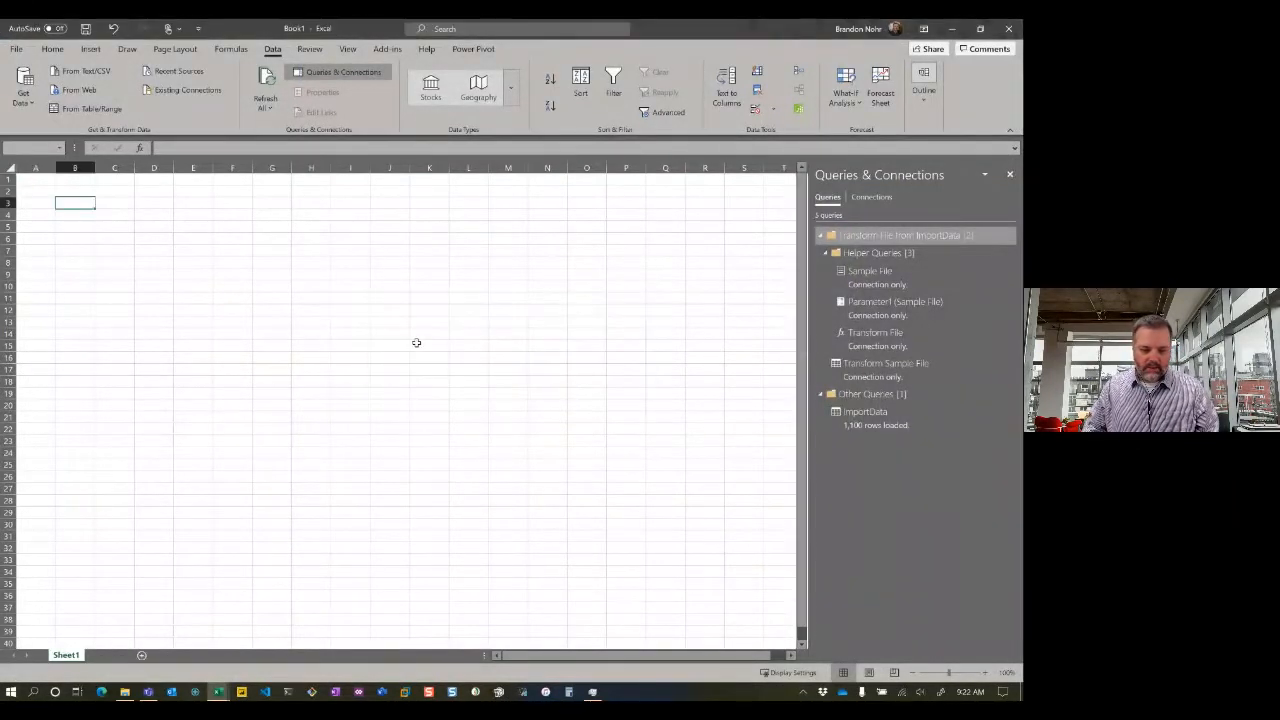
pyautogui.click(155, 302)
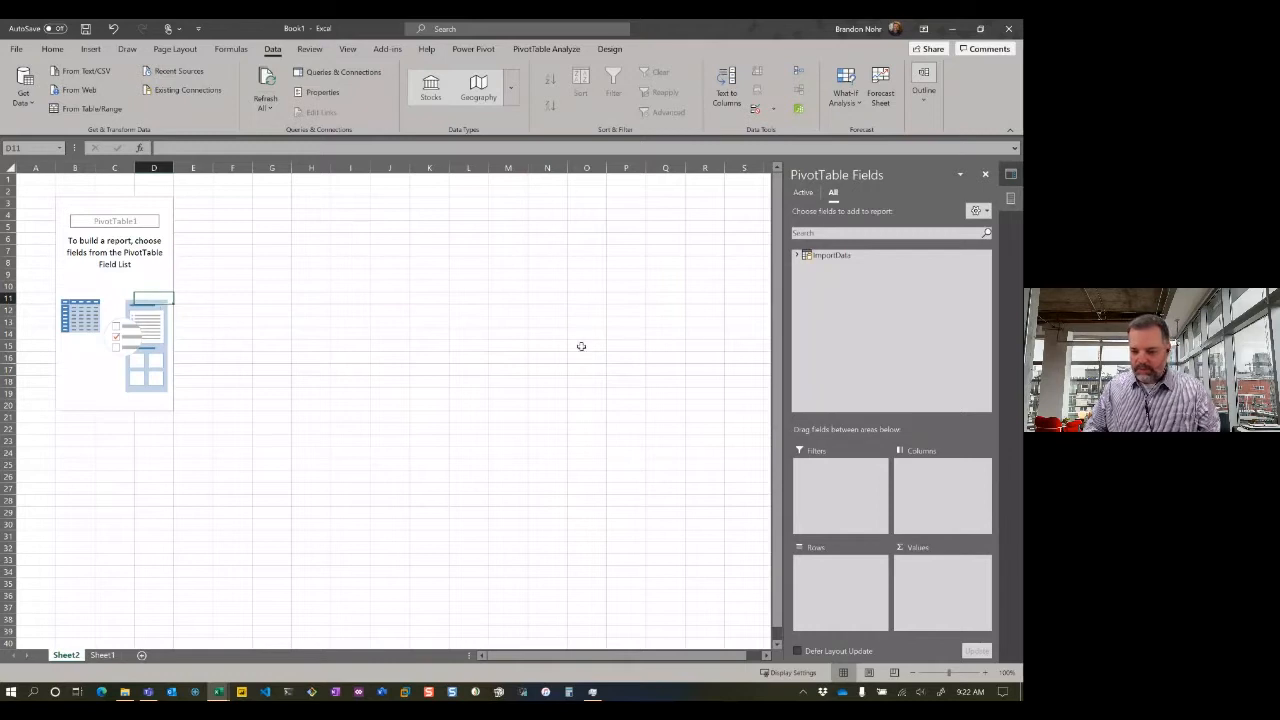
# Add Region as the PivotTable's rows and the sum of Gross Margin as its values.
pyautogui.click(797, 256)
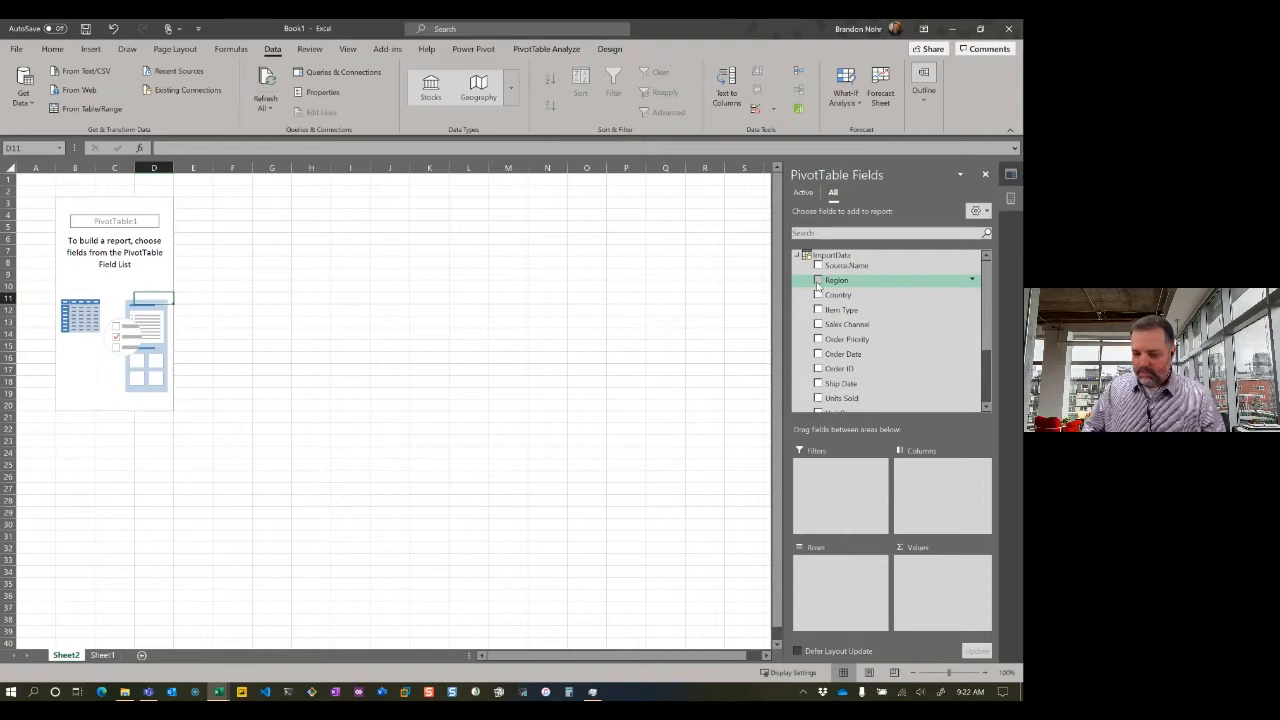
pyautogui.click(818, 280)
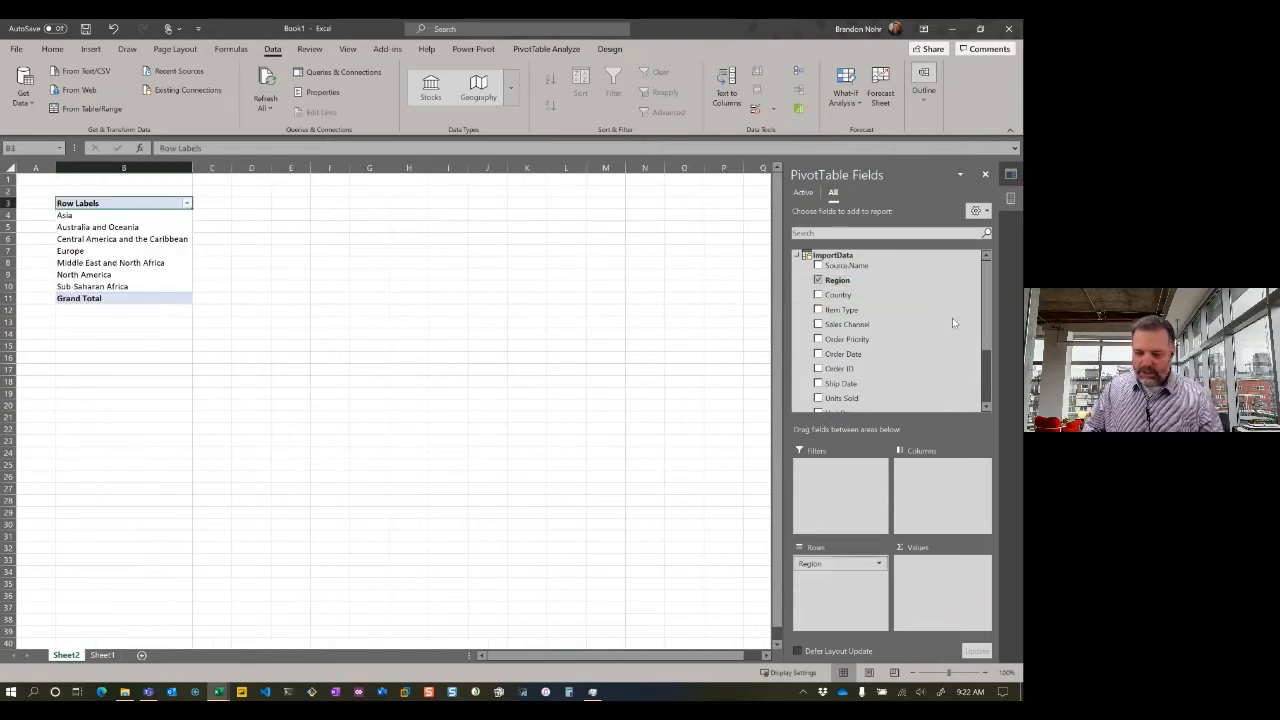
pyautogui.scroll(-3, 986, 320)
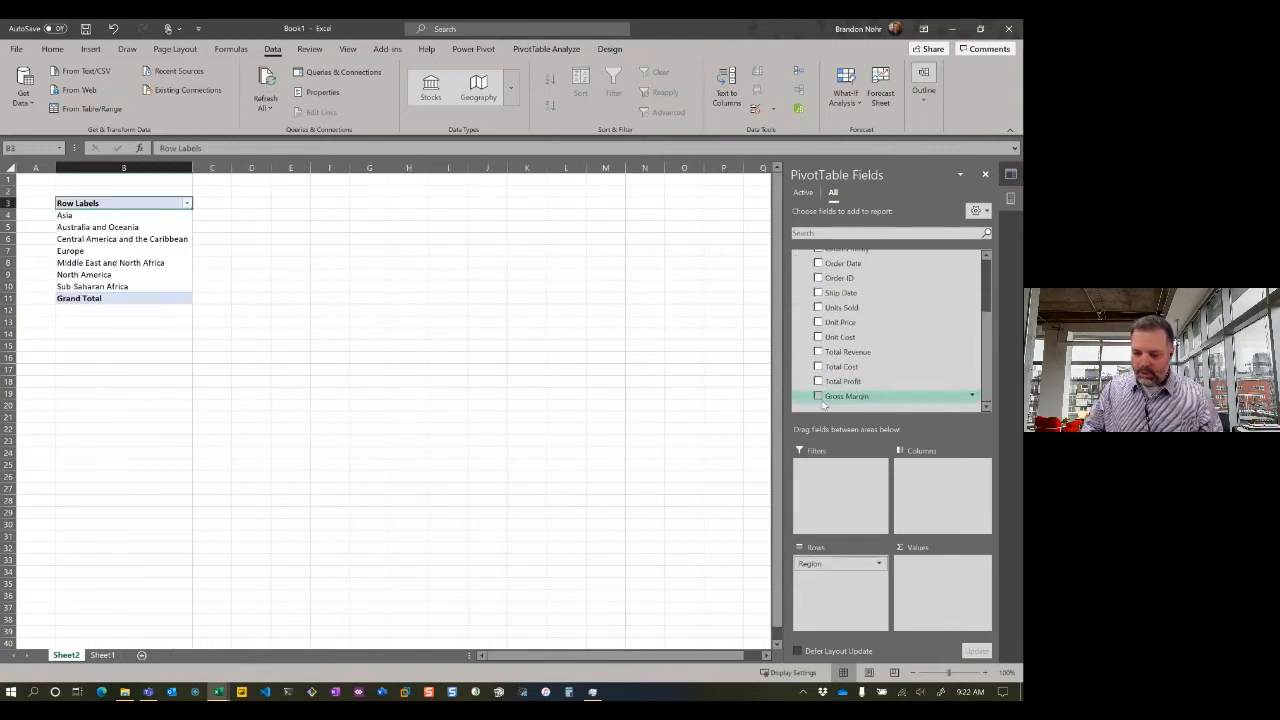
pyautogui.click(818, 396)
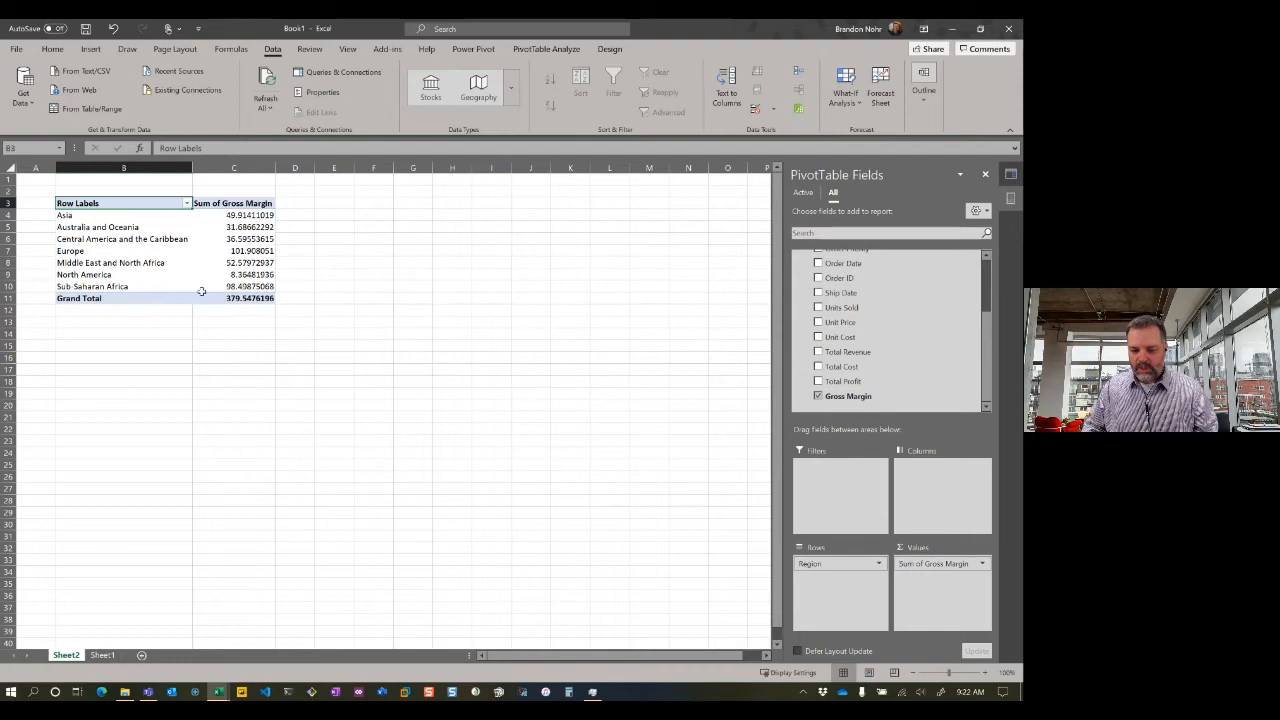
pyautogui.moveTo(201, 292)
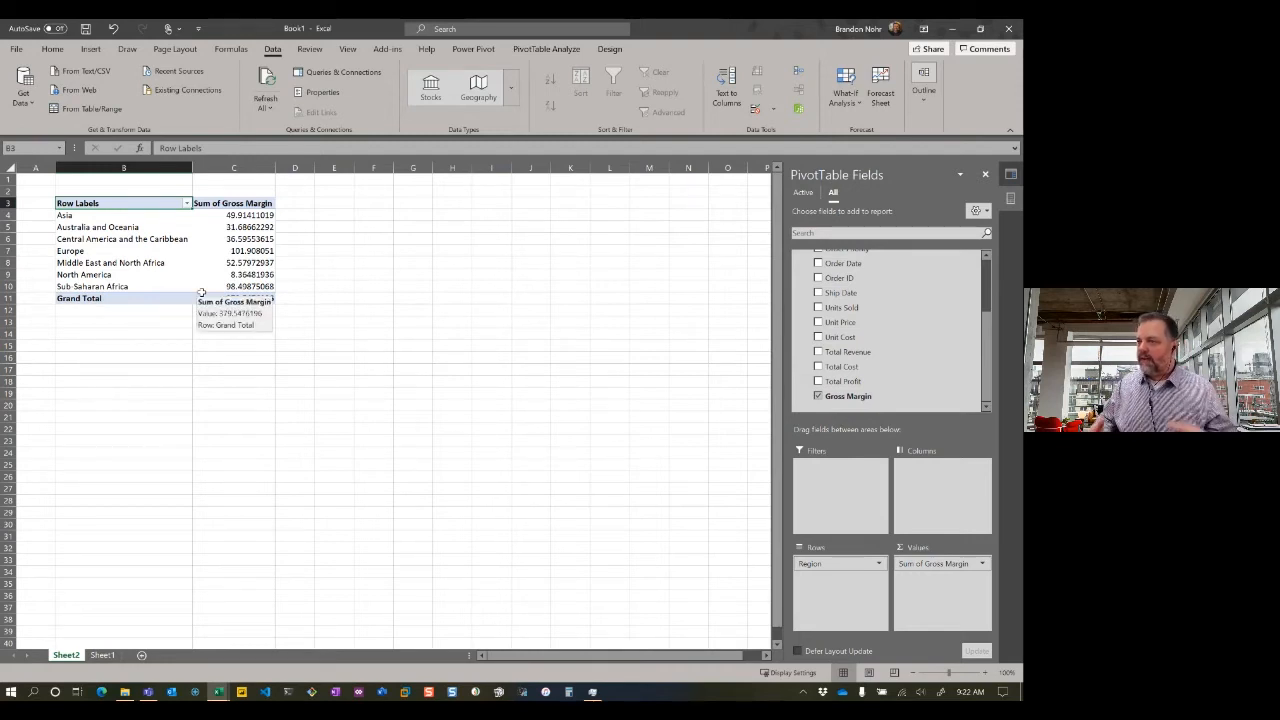
# Create a PivotChart from the data model on the existing worksheet, placed at Sheet2 cell B14 below the PivotTable.
pyautogui.click(150, 335)
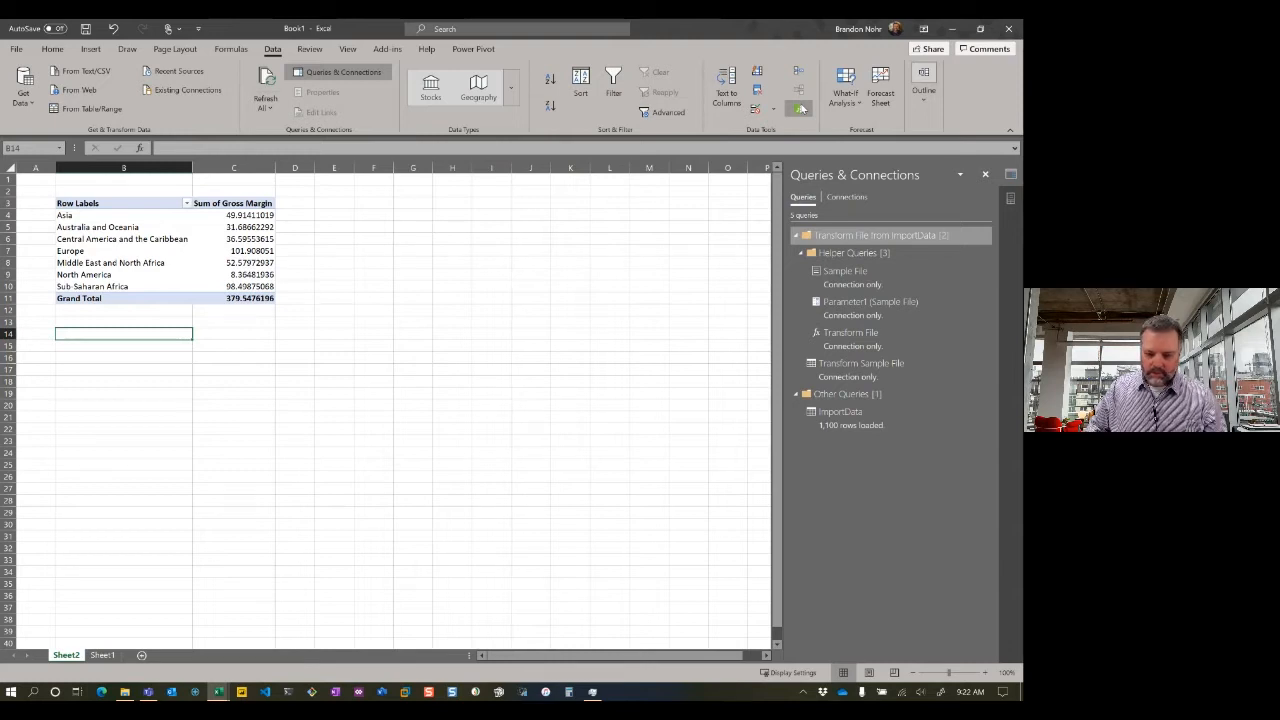
pyautogui.click(801, 108)
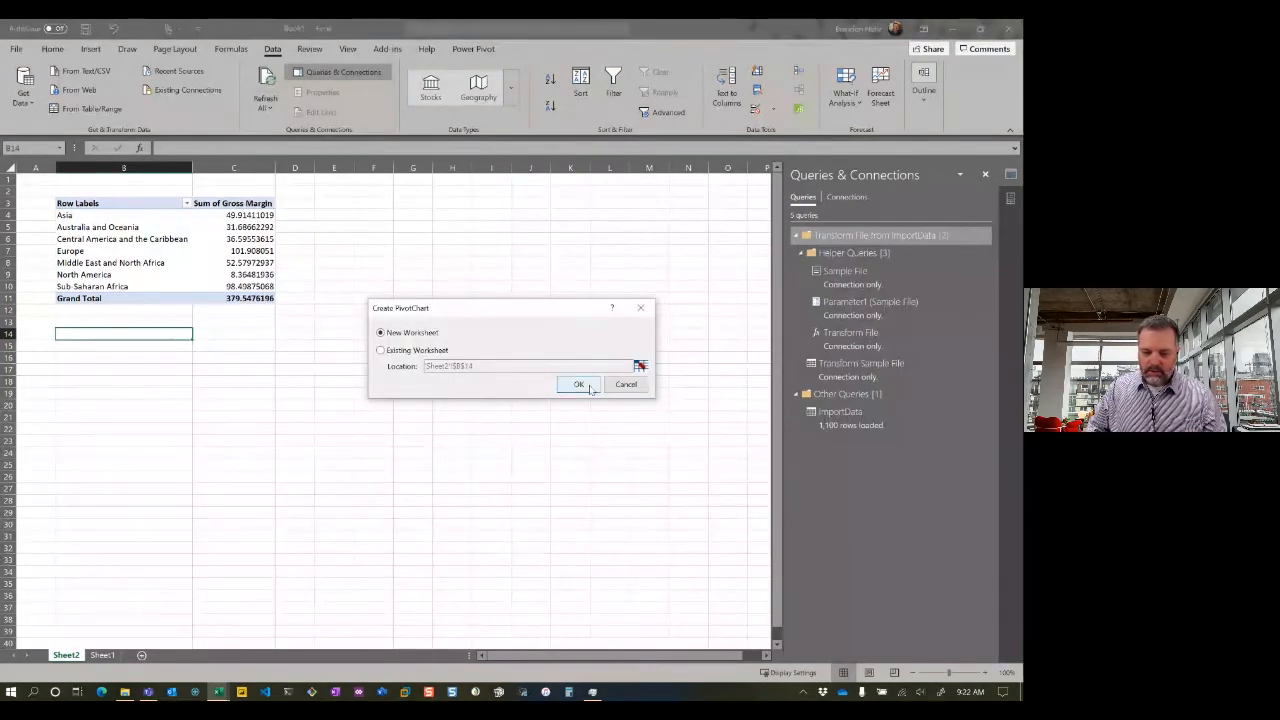
pyautogui.click(424, 351)
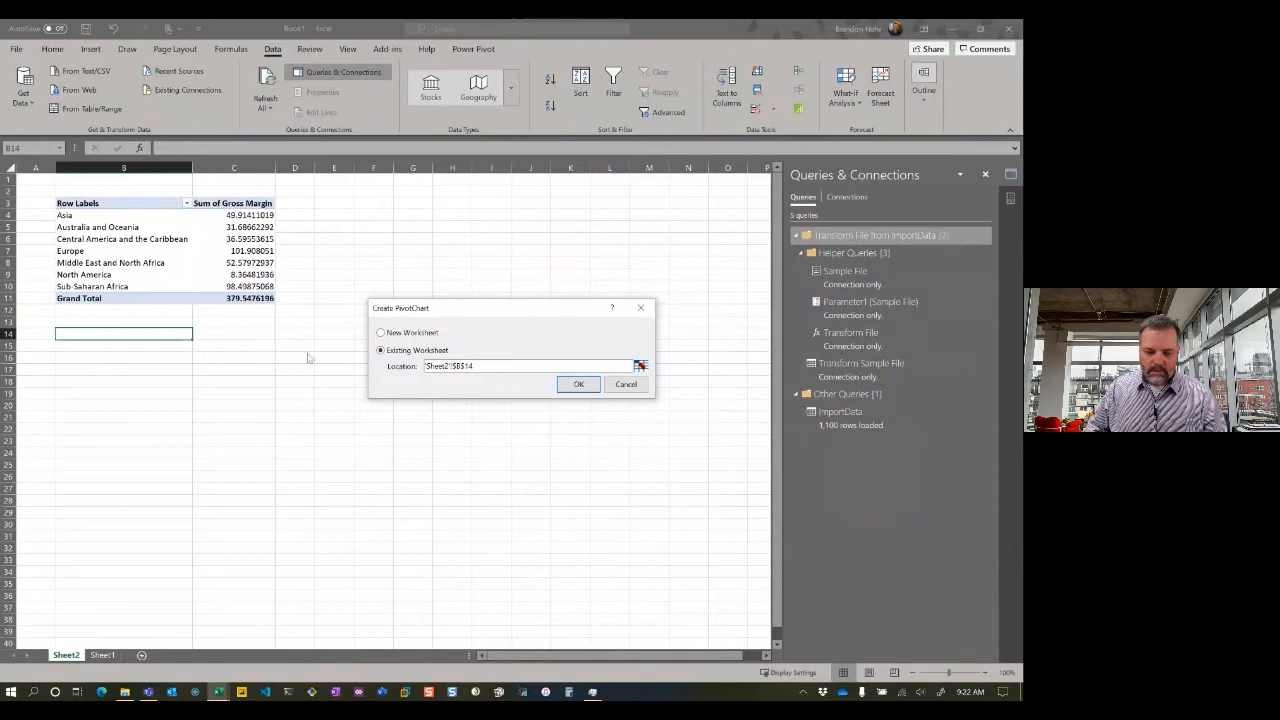
pyautogui.click(641, 367)
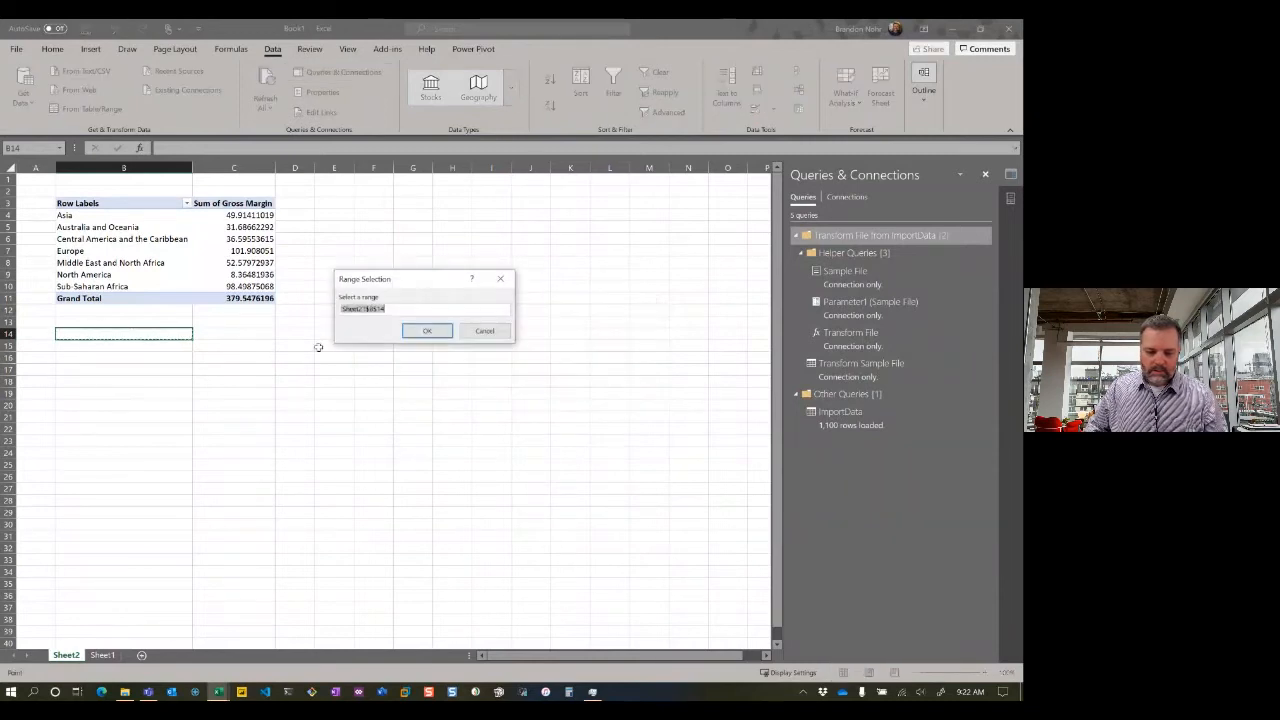
pyautogui.click(150, 334)
pyautogui.click(426, 331)
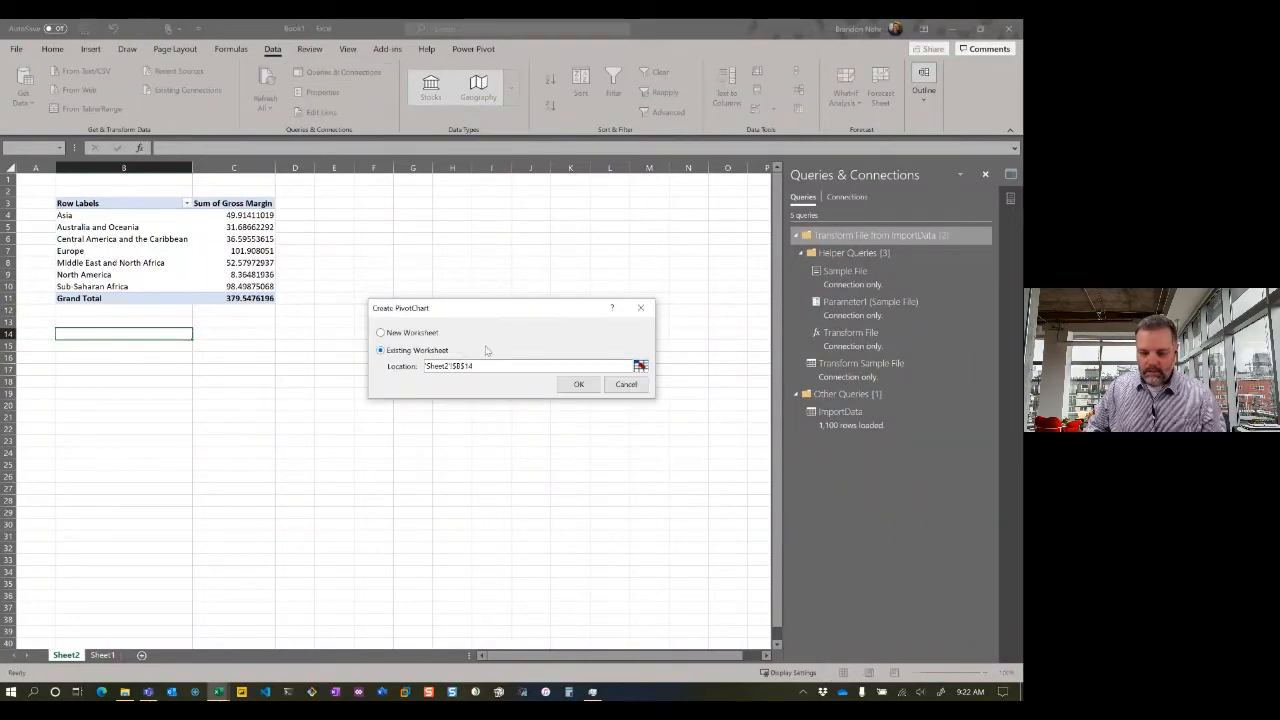
pyautogui.click(576, 385)
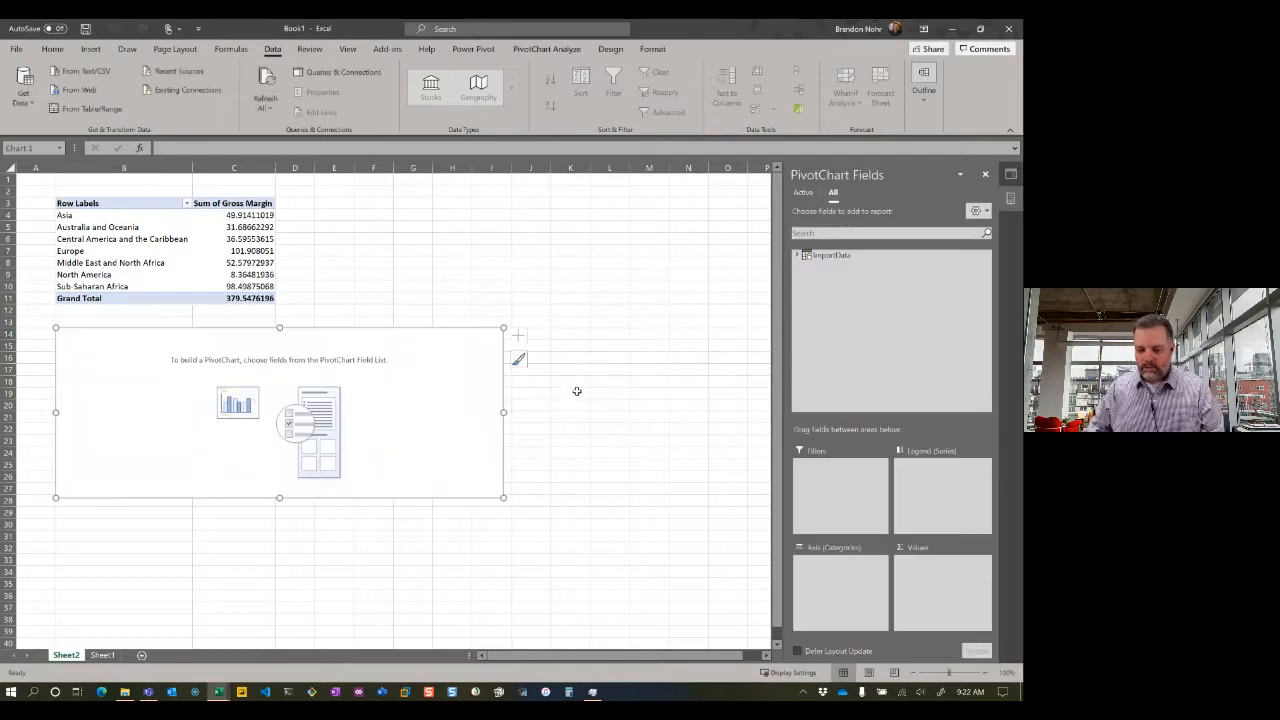
# Add Region from ImportData as the PivotChart's axis categories and the sum of Total Revenue as its values.
pyautogui.click(797, 256)
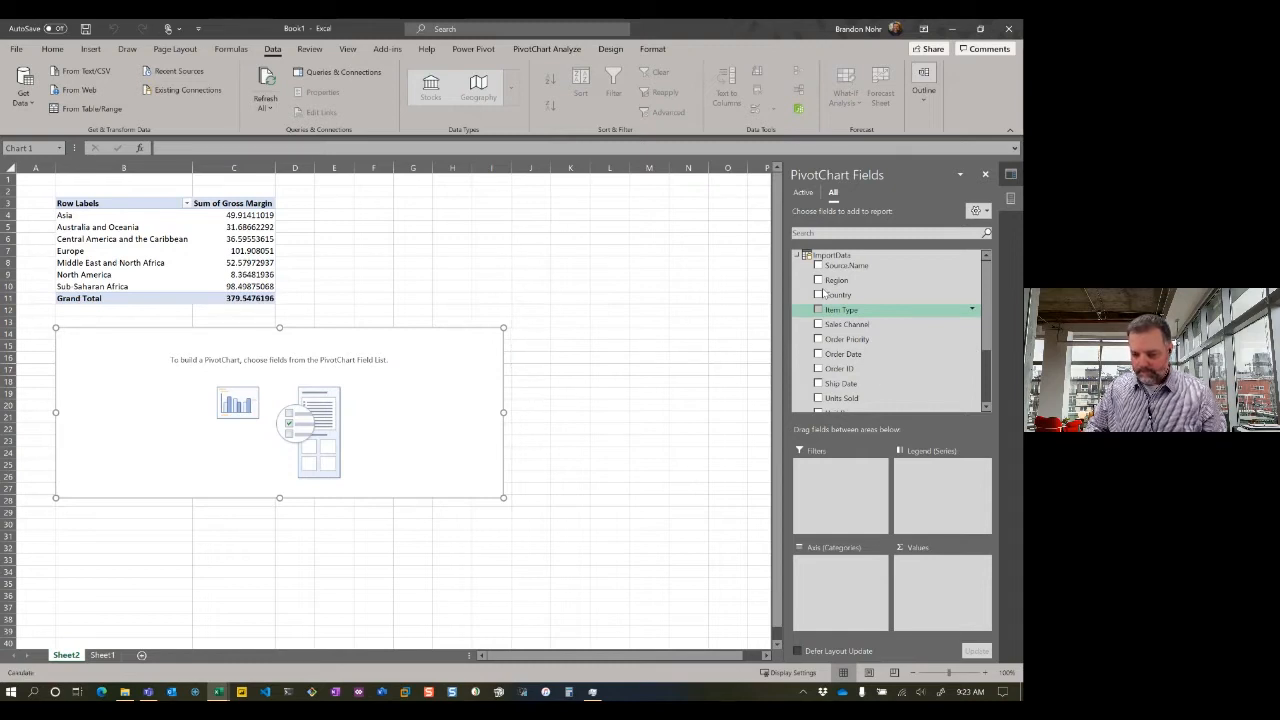
pyautogui.scroll(-2, 818, 290)
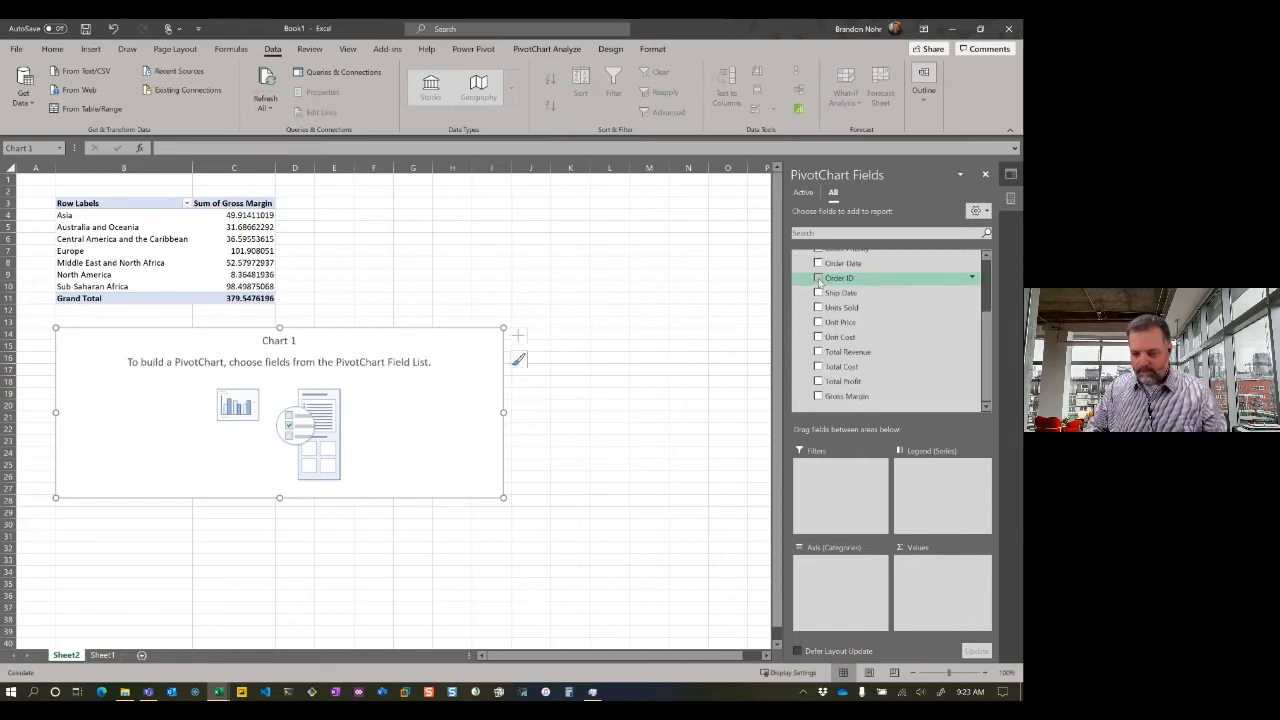
pyautogui.scroll(2, 860, 275)
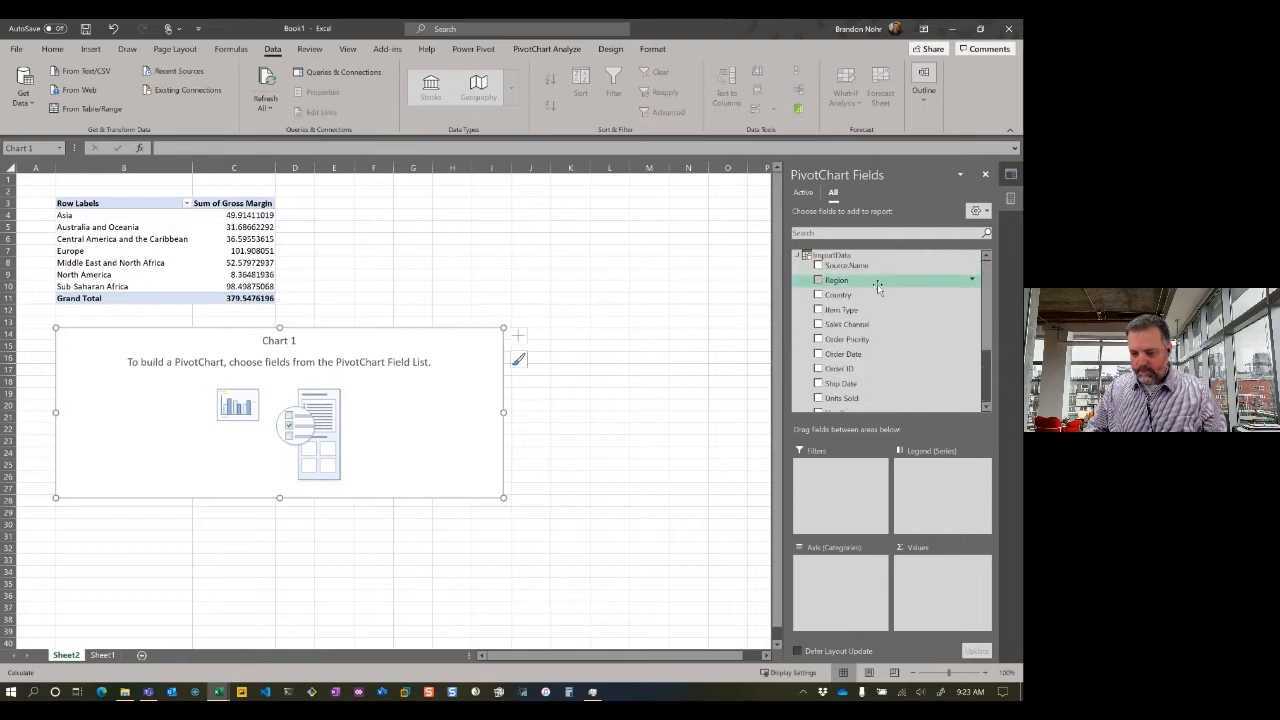
pyautogui.click(818, 281)
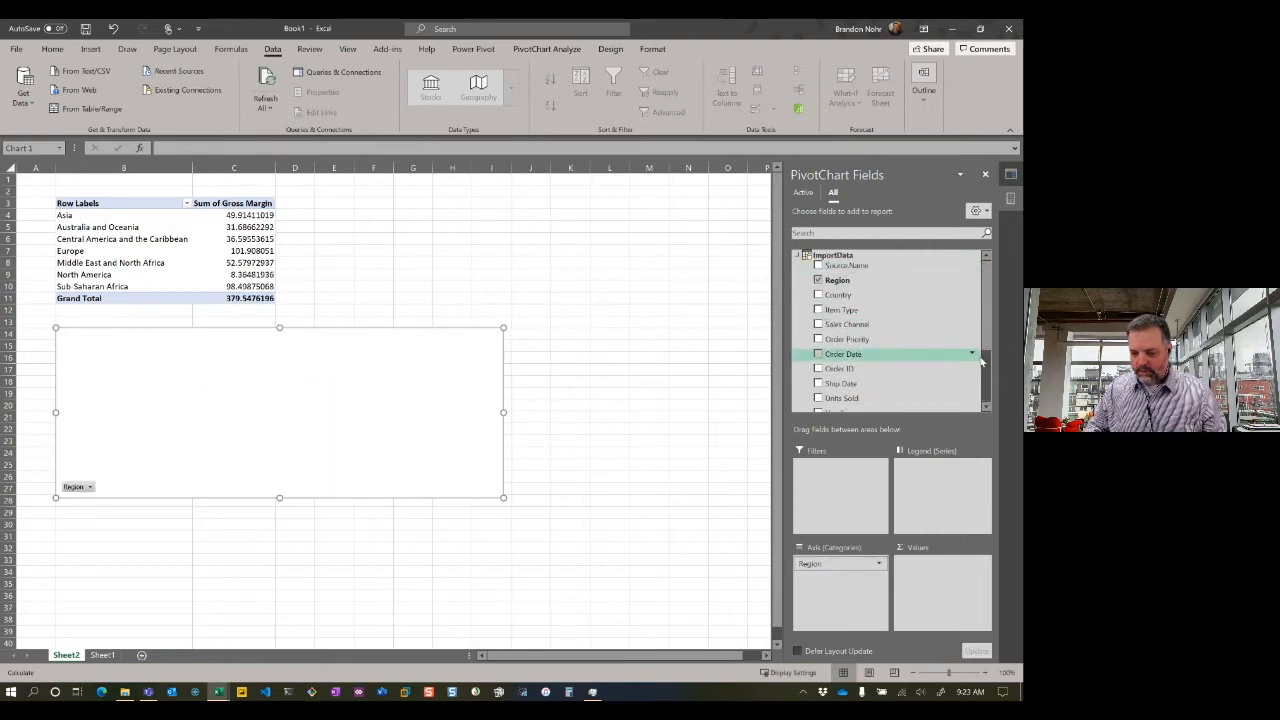
pyautogui.scroll(-2, 983, 362)
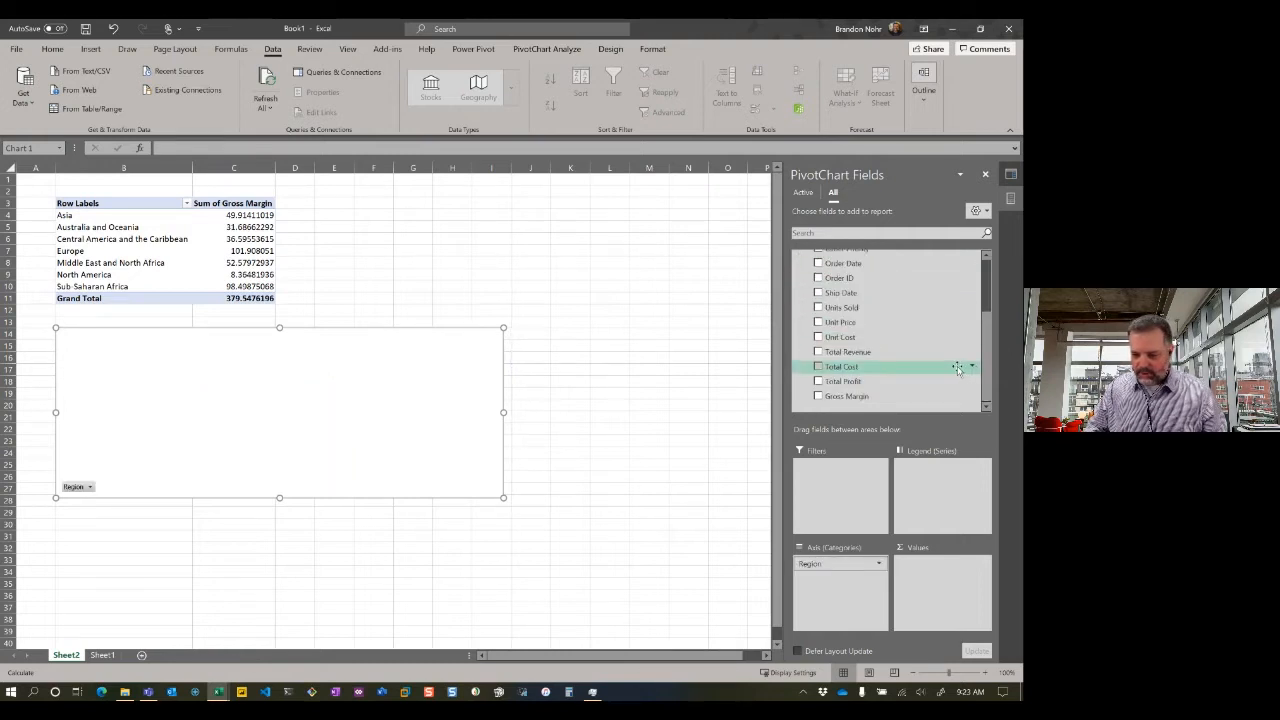
pyautogui.click(818, 352)
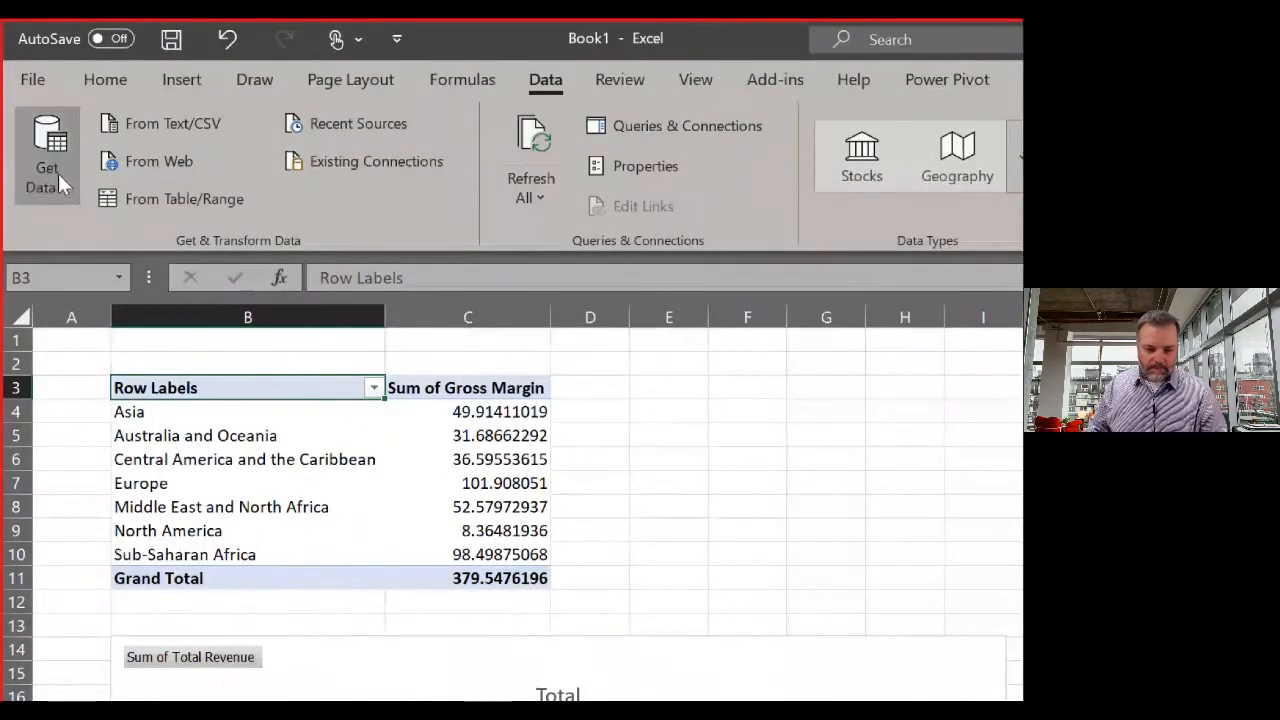
# Review the file, online service and other source types available for importing data, and open the import from a web page.
pyautogui.click(37, 174)
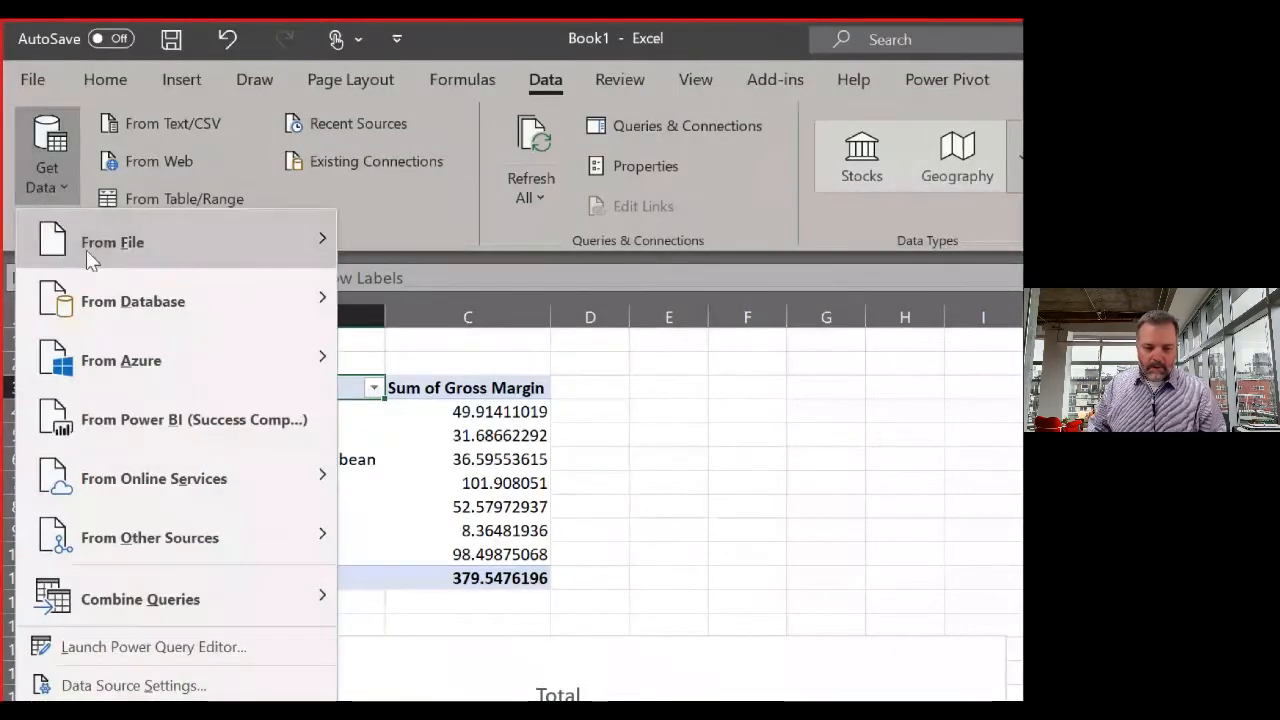
pyautogui.moveTo(160, 238)
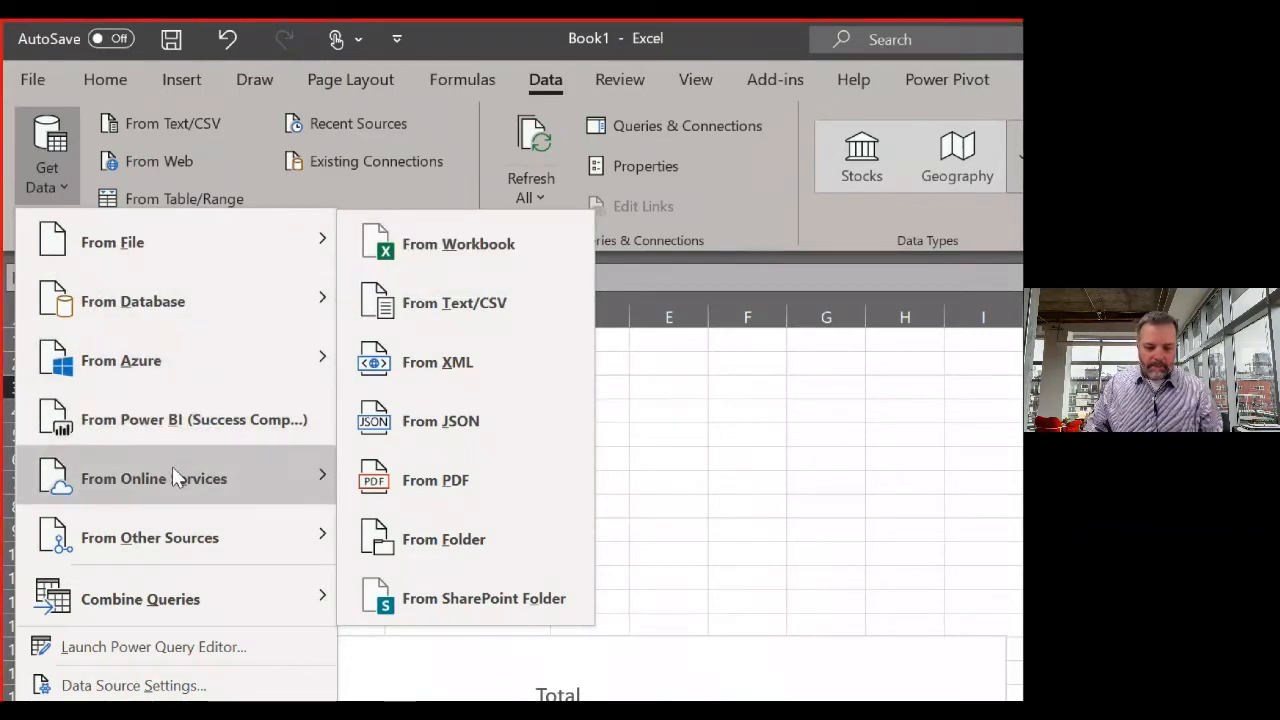
pyautogui.moveTo(170, 466)
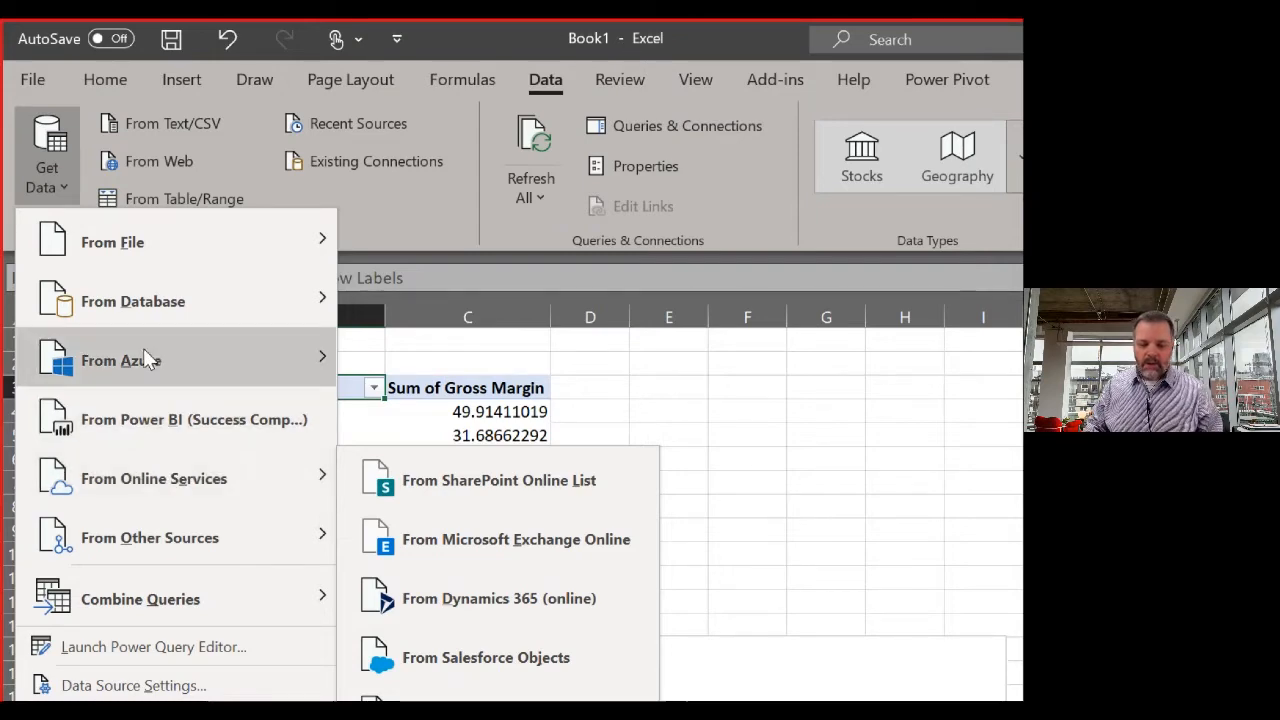
pyautogui.moveTo(168, 284)
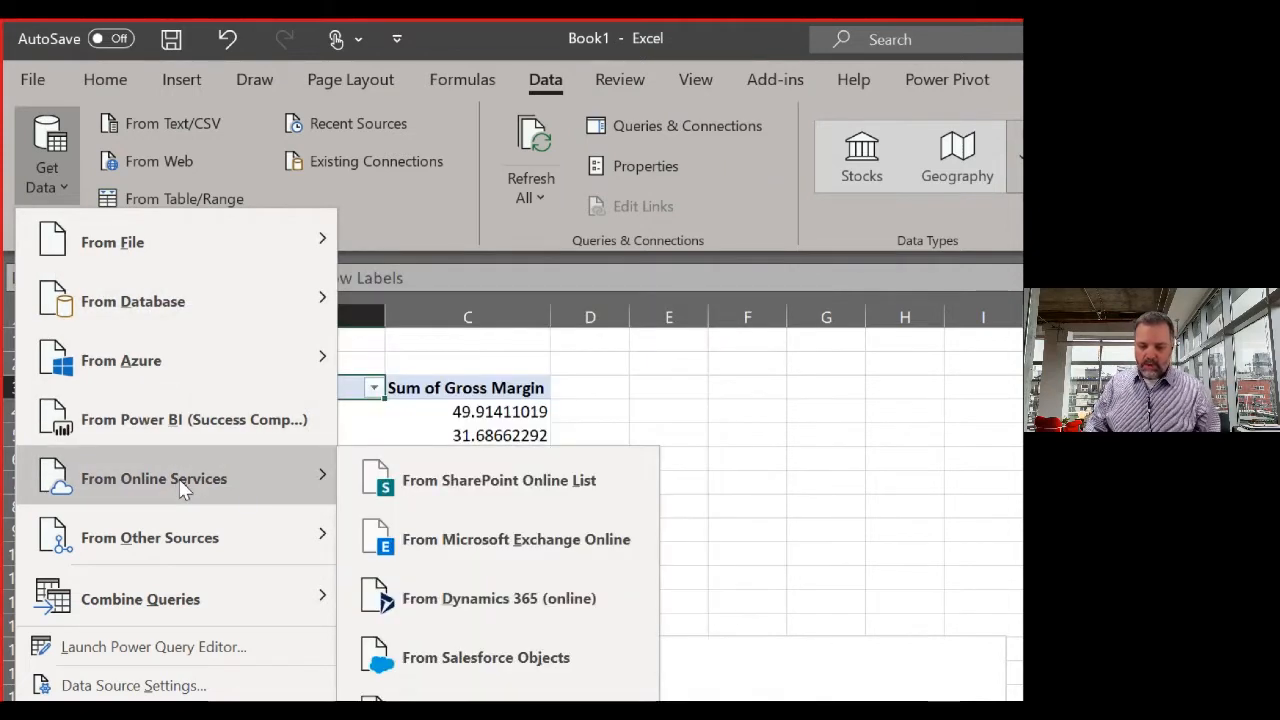
pyautogui.moveTo(180, 528)
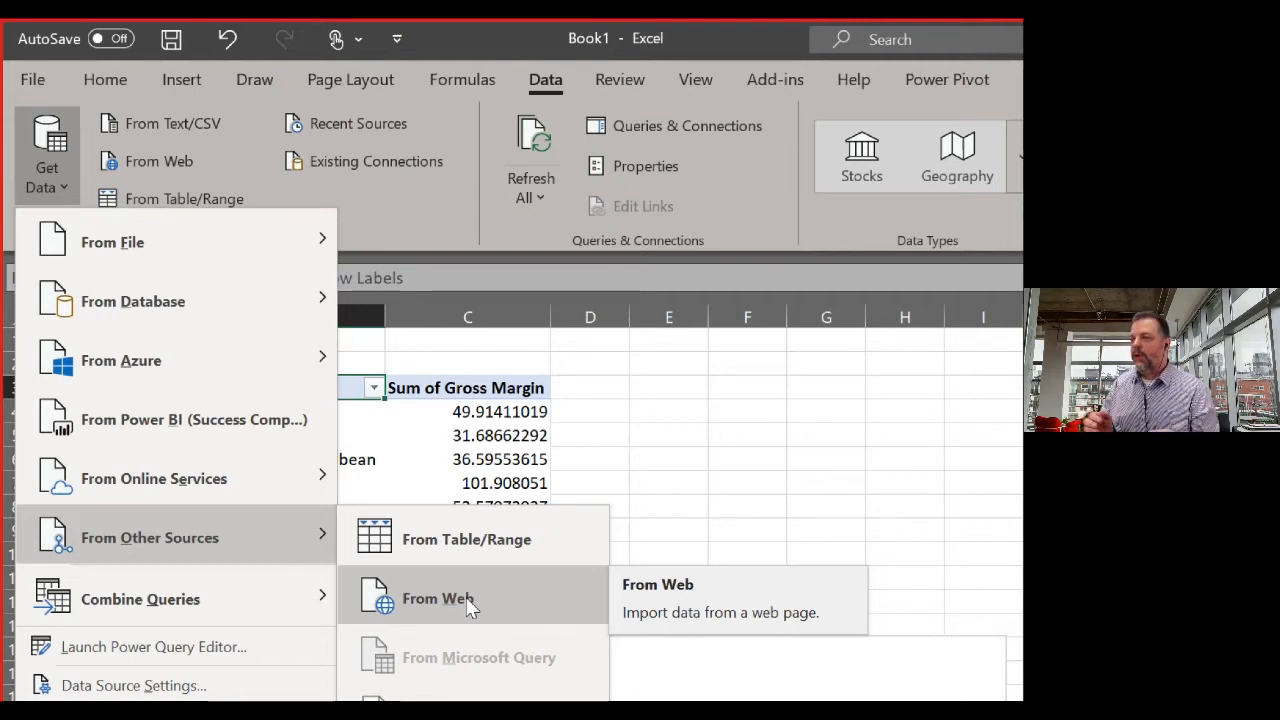
pyautogui.click(466, 597)
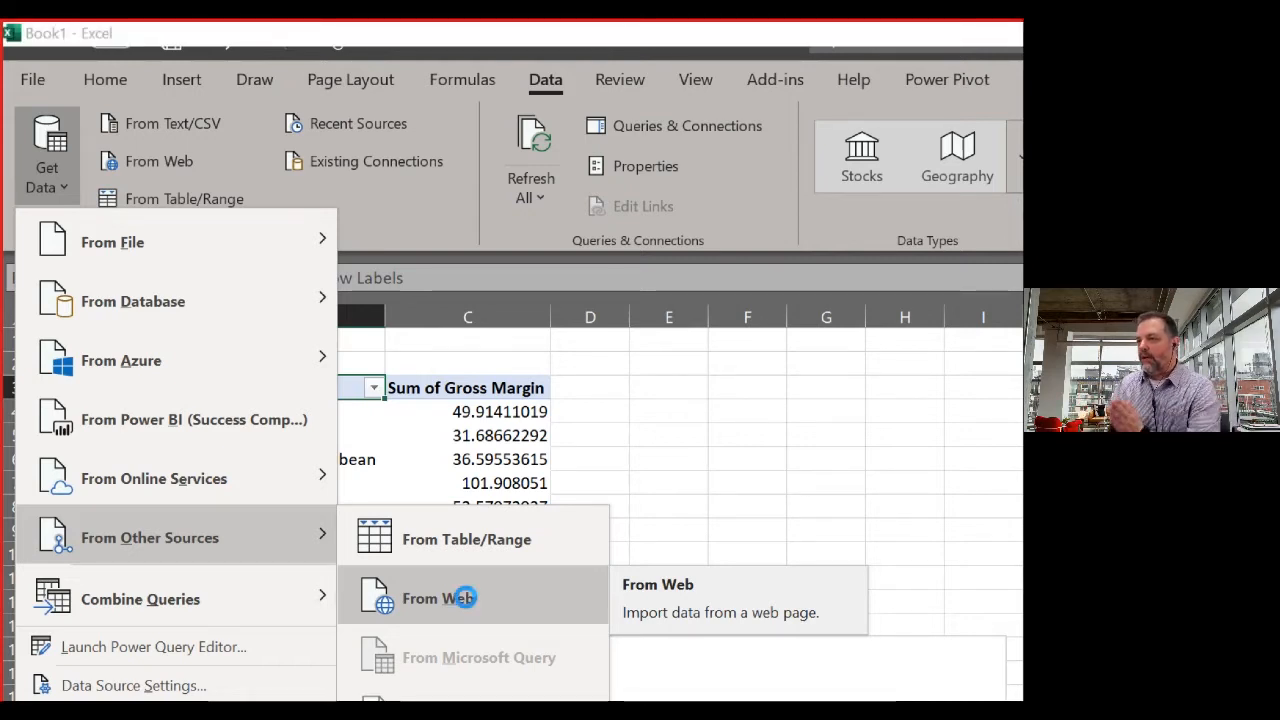
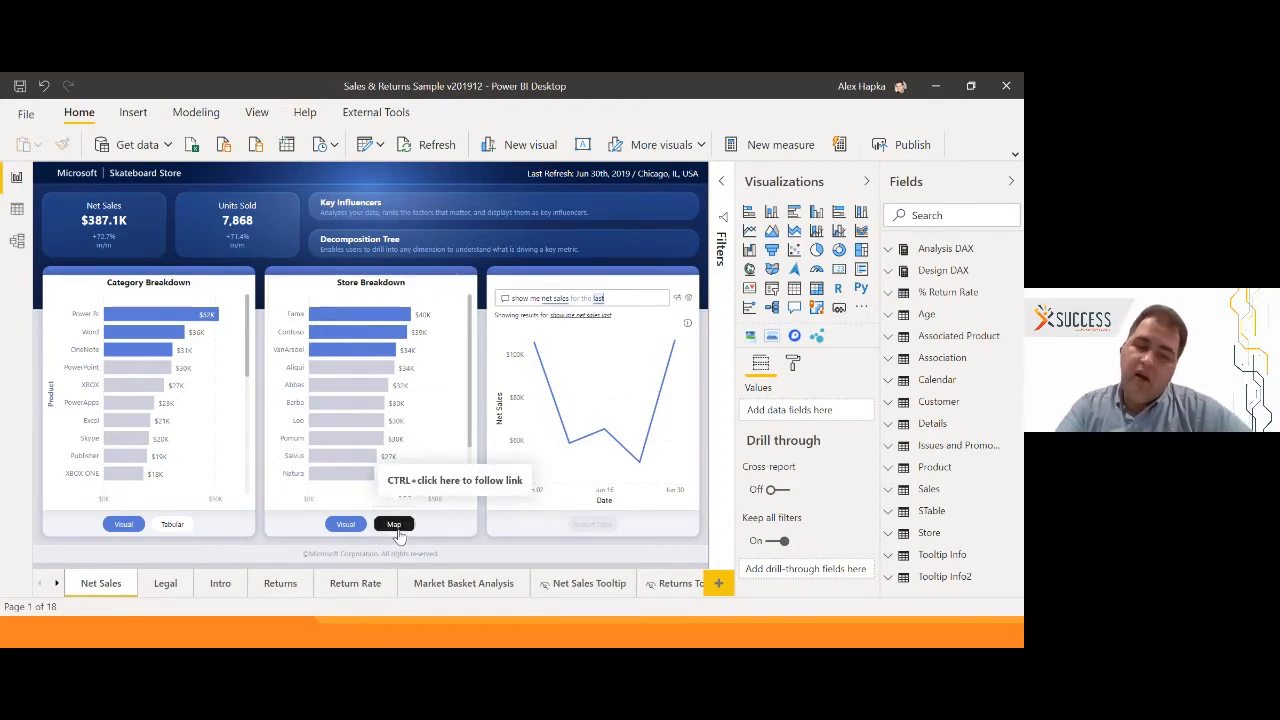
# In the Power BI Desktop Sales & Returns Sample report, switch Store Breakdown to its map and filter the page by the Power BI product.
pyautogui.keyDown('ctrl'); pyautogui.click(398, 530); pyautogui.keyUp('ctrl')
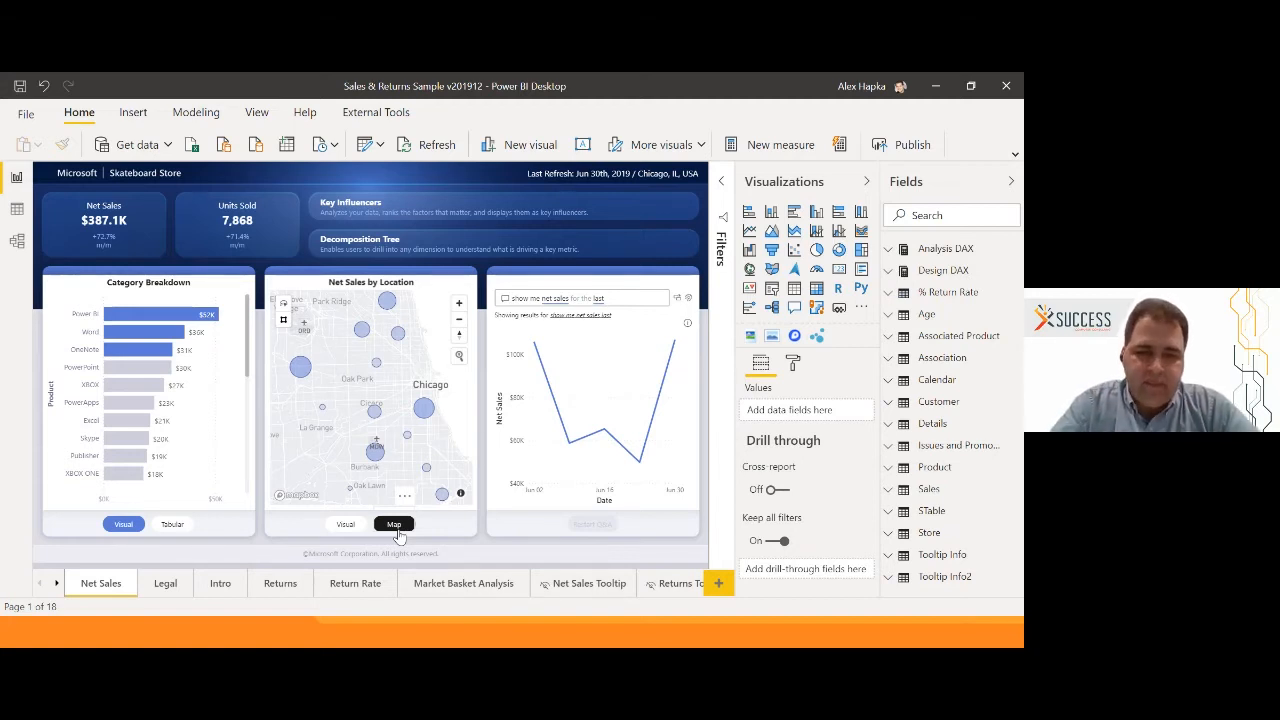
pyautogui.click(396, 528)
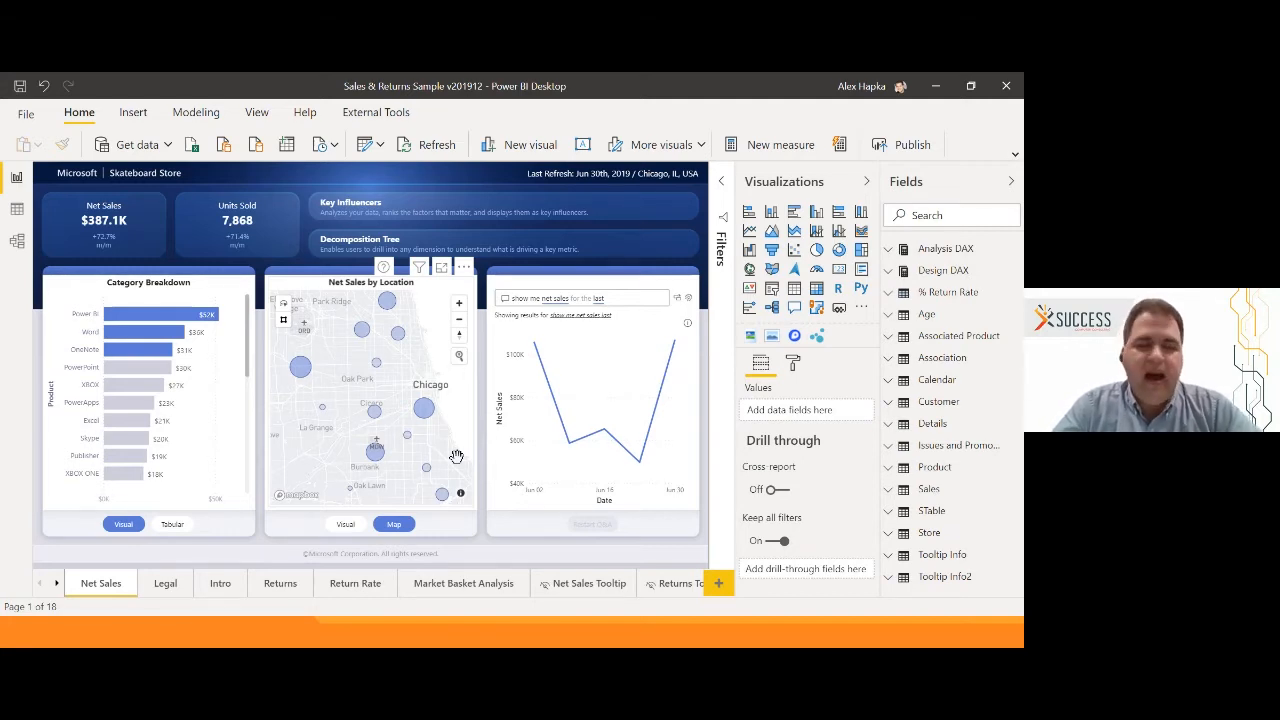
pyautogui.click(85, 318)
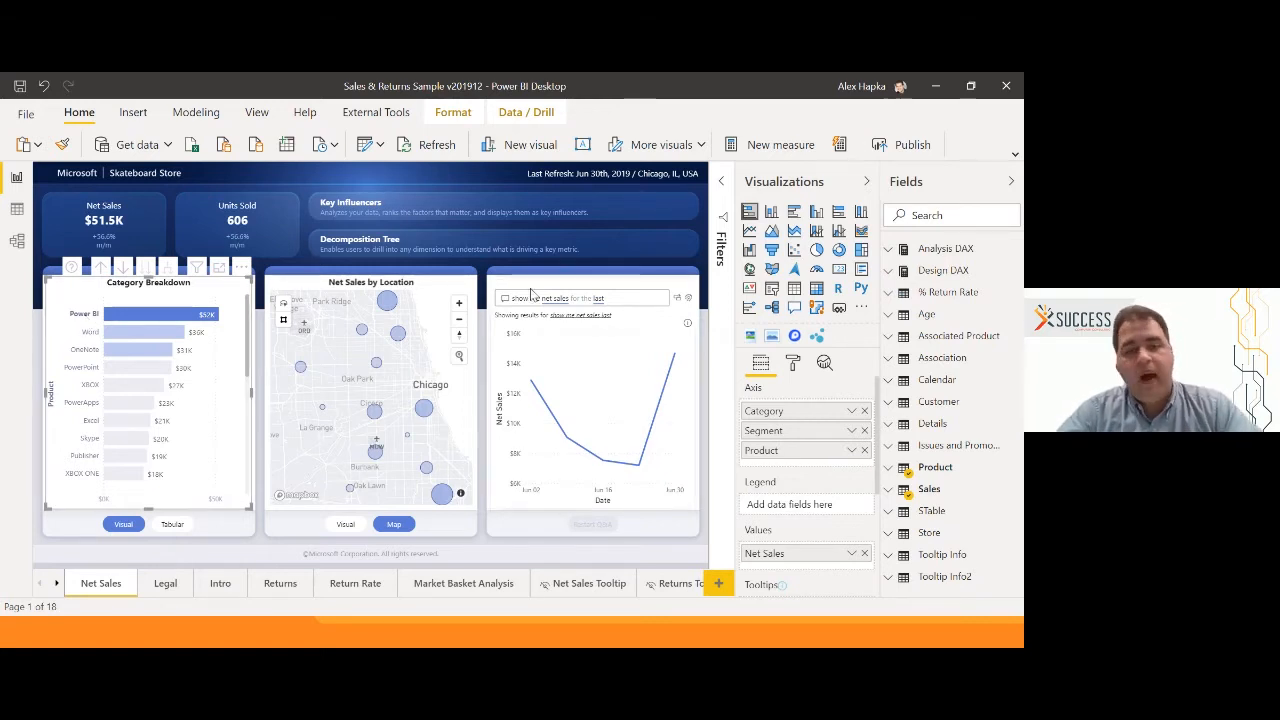
# Ask the Q&A visual for Net Sales variance and clear the Power BI product filter from the Category Breakdown chart.
pyautogui.tripleClick(617, 298)
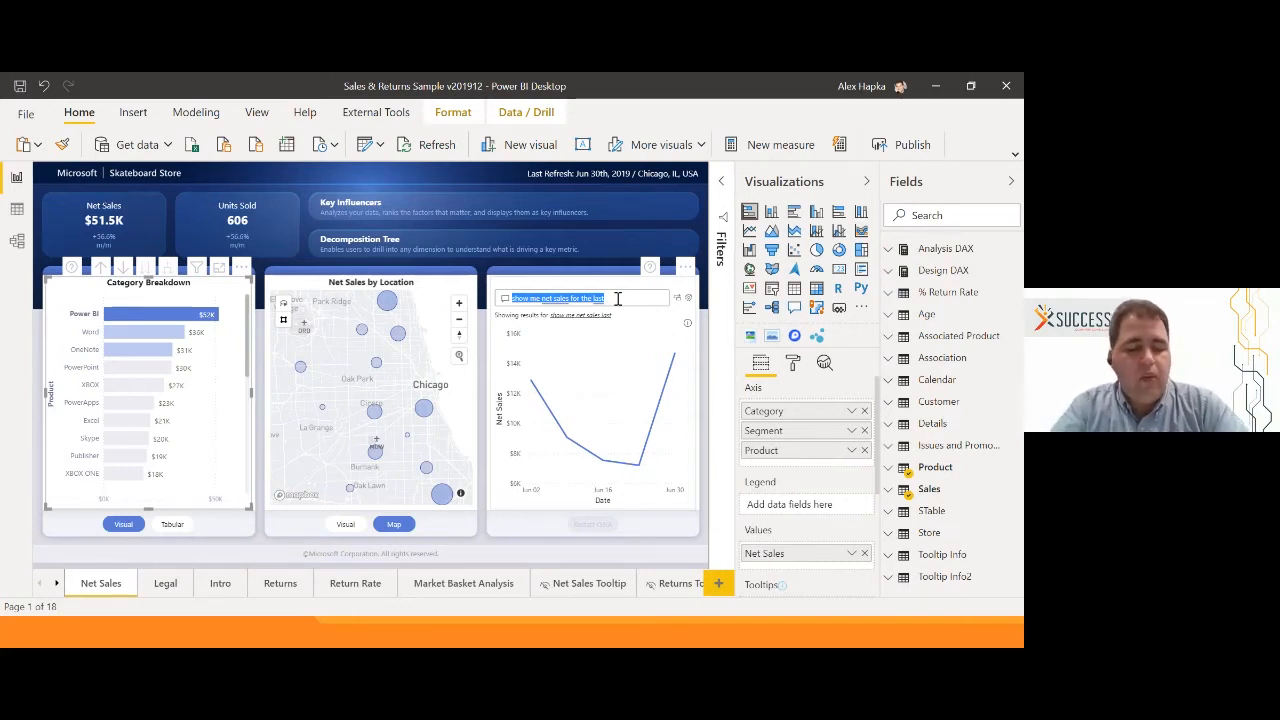
pyautogui.press('BackSpace')
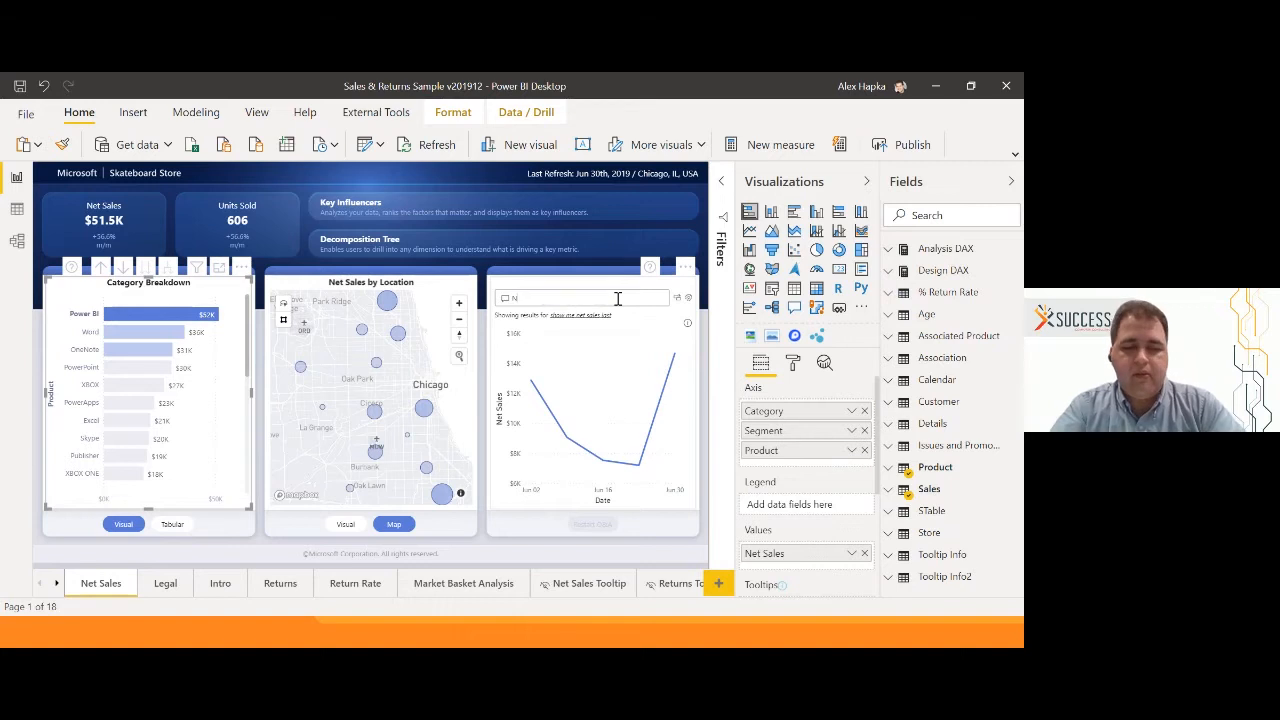
pyautogui.write('Net Sales b')
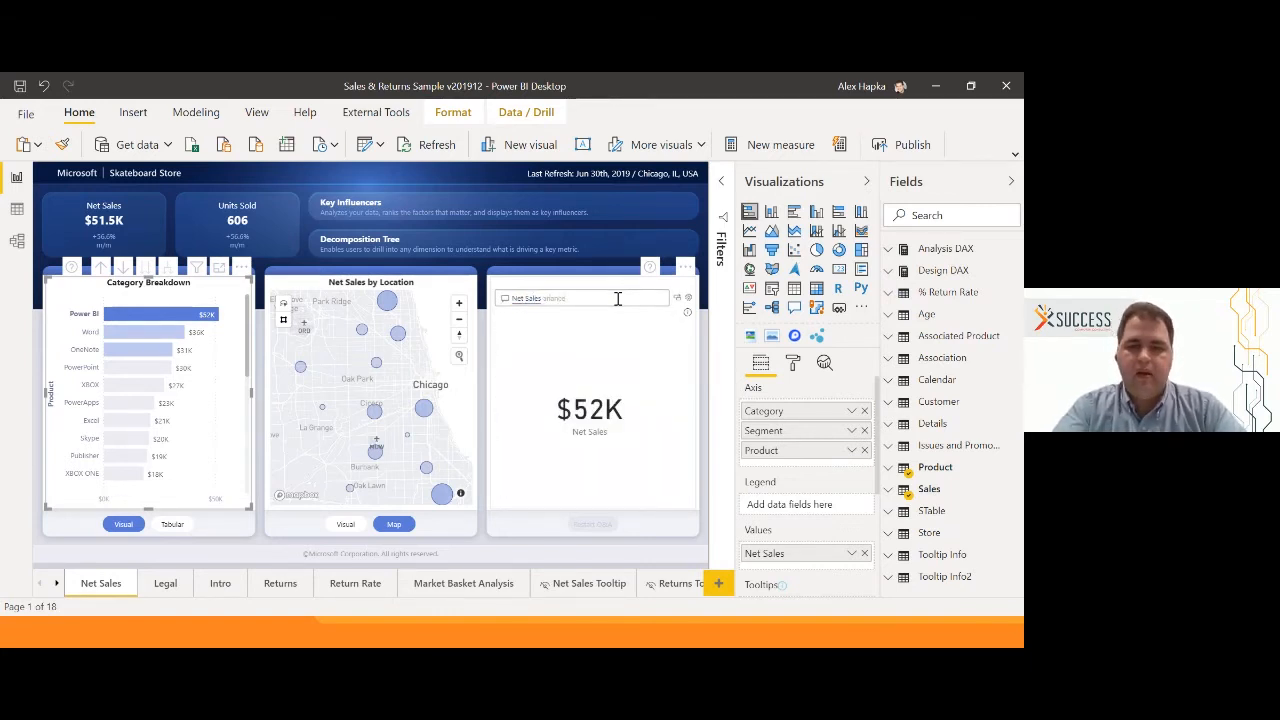
pyautogui.write('variance')
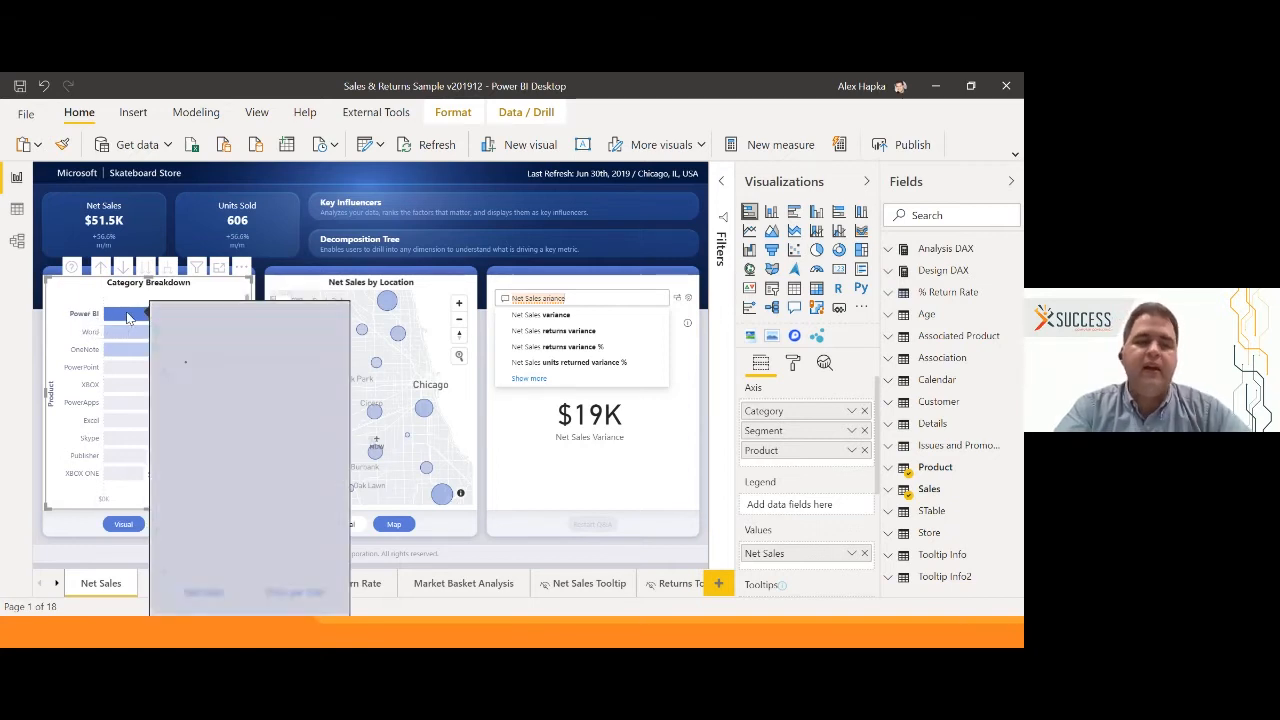
pyautogui.click(127, 318)
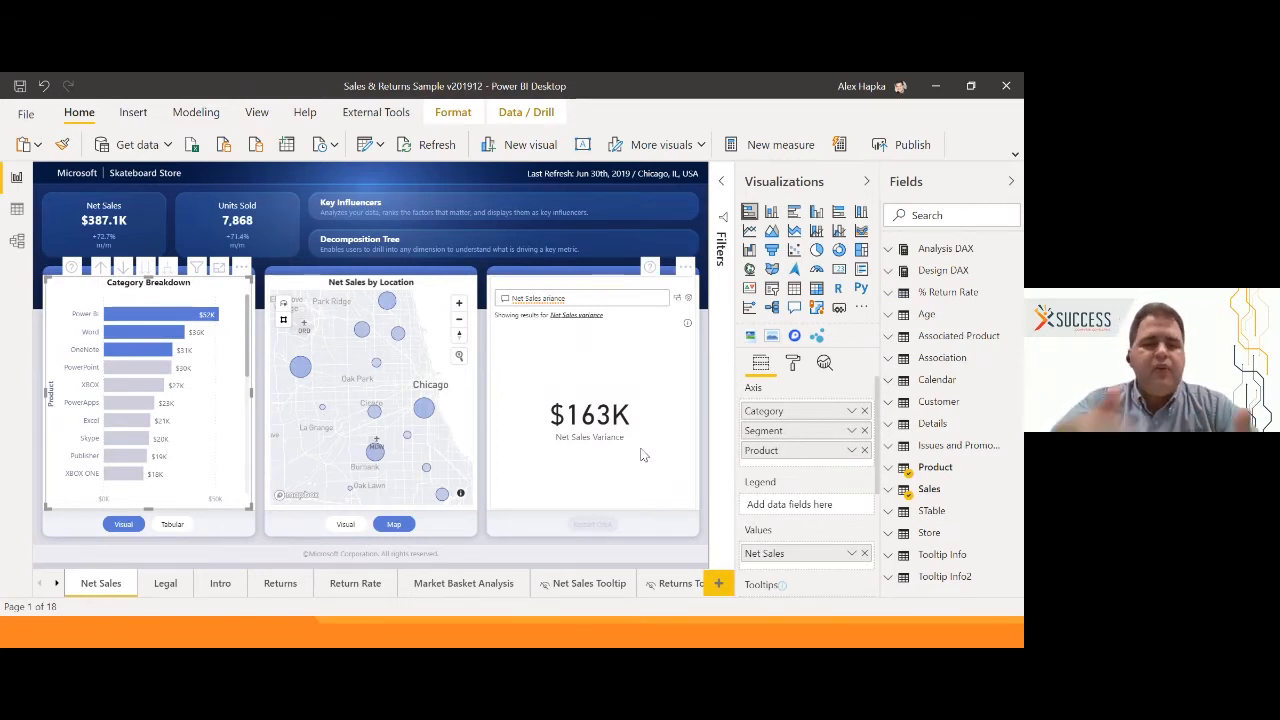
# Clear the Q&A question, expand all suggestions and choose "products sorted by product product image".
pyautogui.click(586, 300)
pyautogui.press('BackSpace')
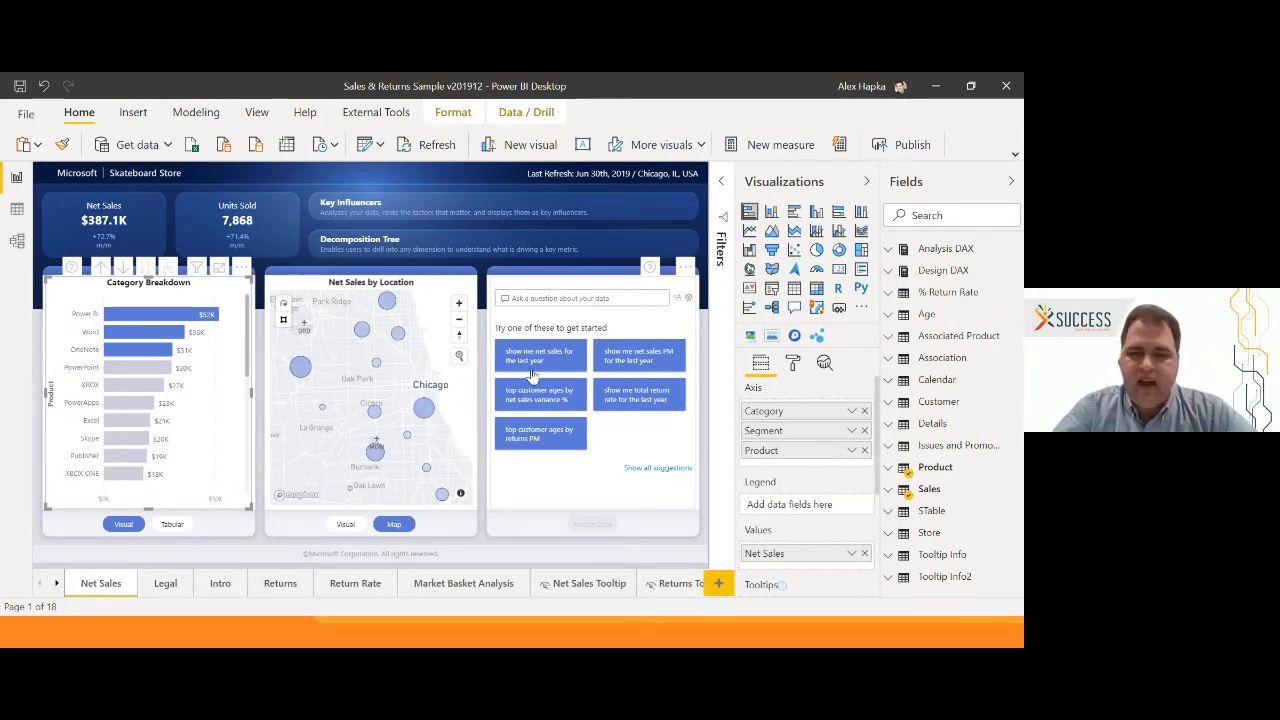
pyautogui.click(657, 472)
pyautogui.scroll(-1, 641, 332)
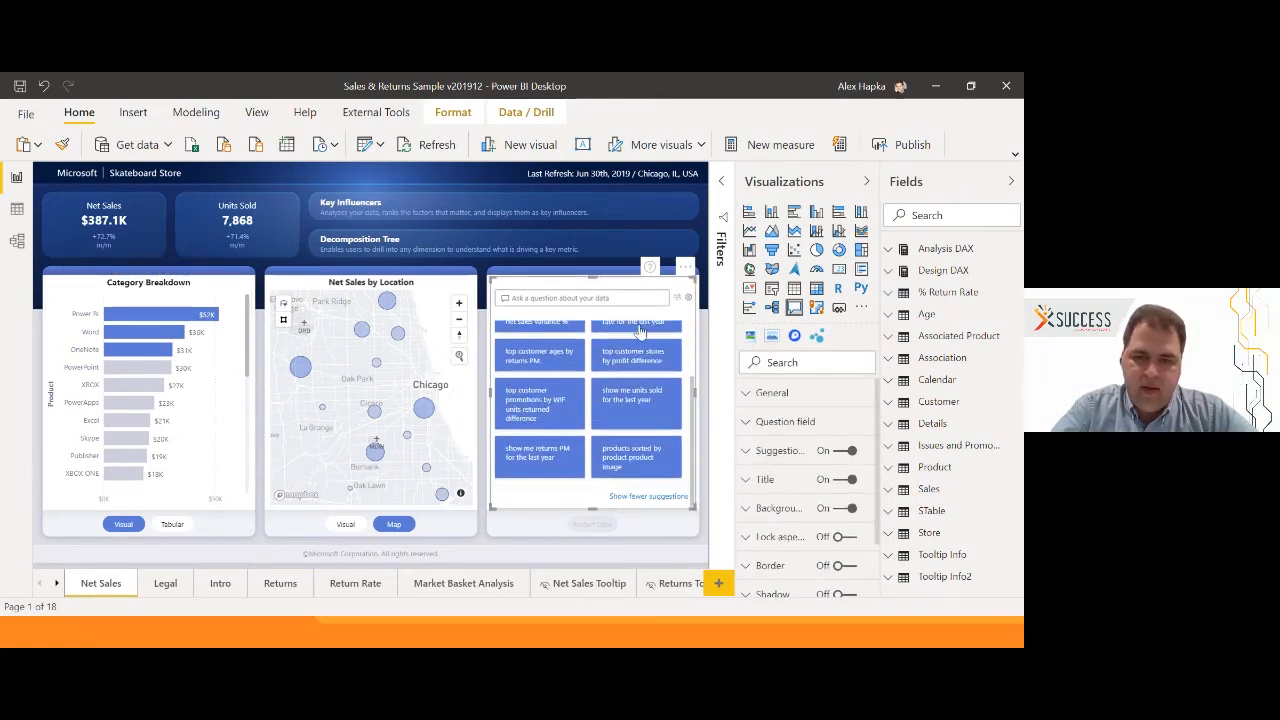
pyautogui.click(625, 470)
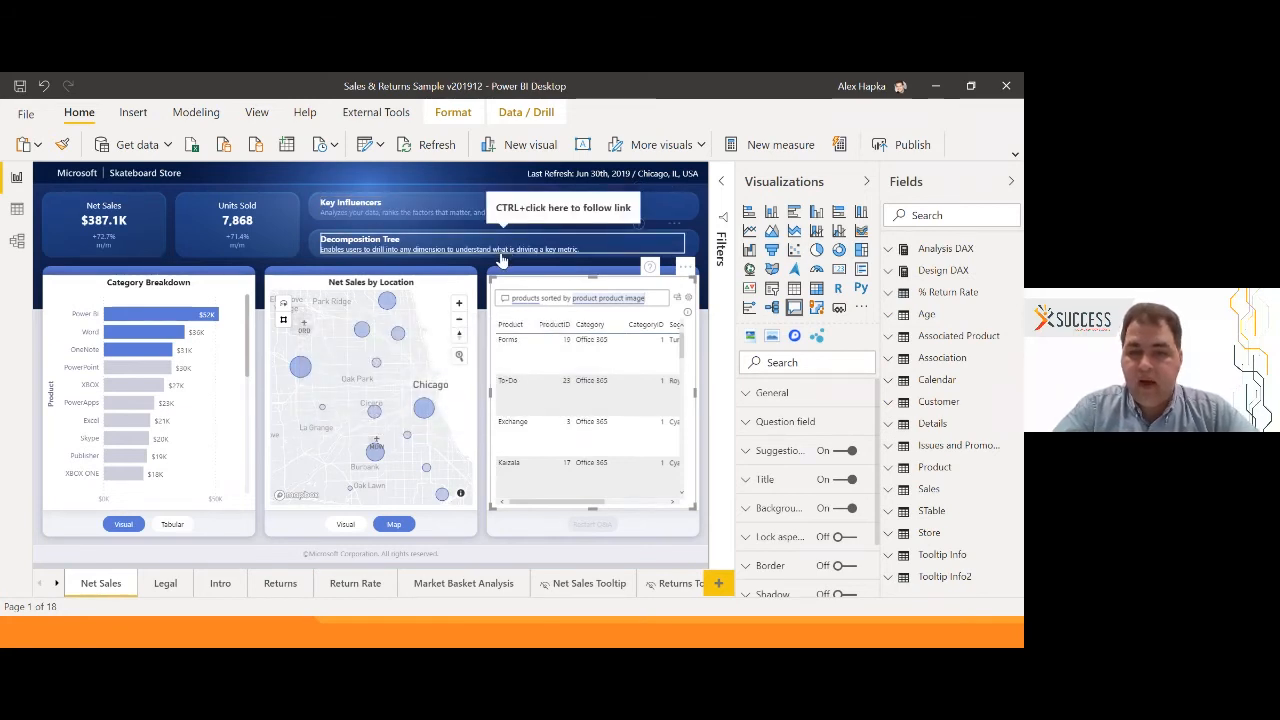
# Examine the product images in the Q&A result table and the tooltip of the Power BI bar in Category Breakdown.
pyautogui.moveTo(655, 463)
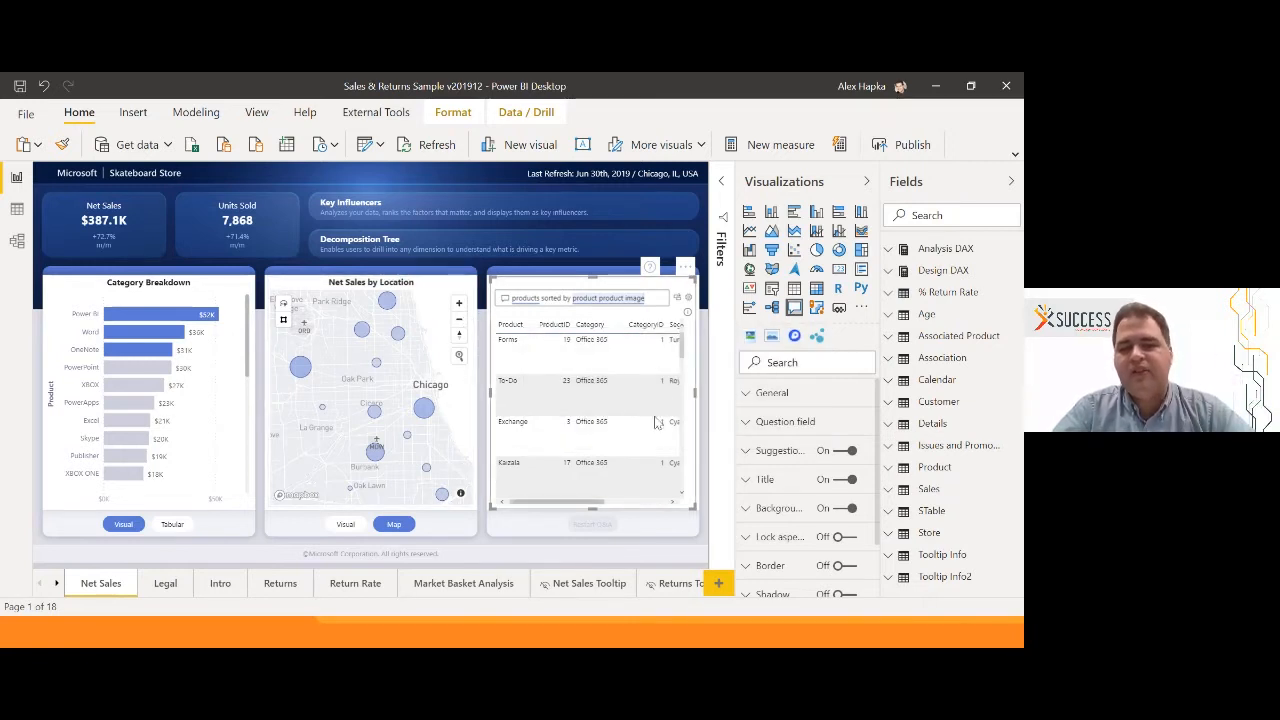
pyautogui.hscroll(5, 576, 487)
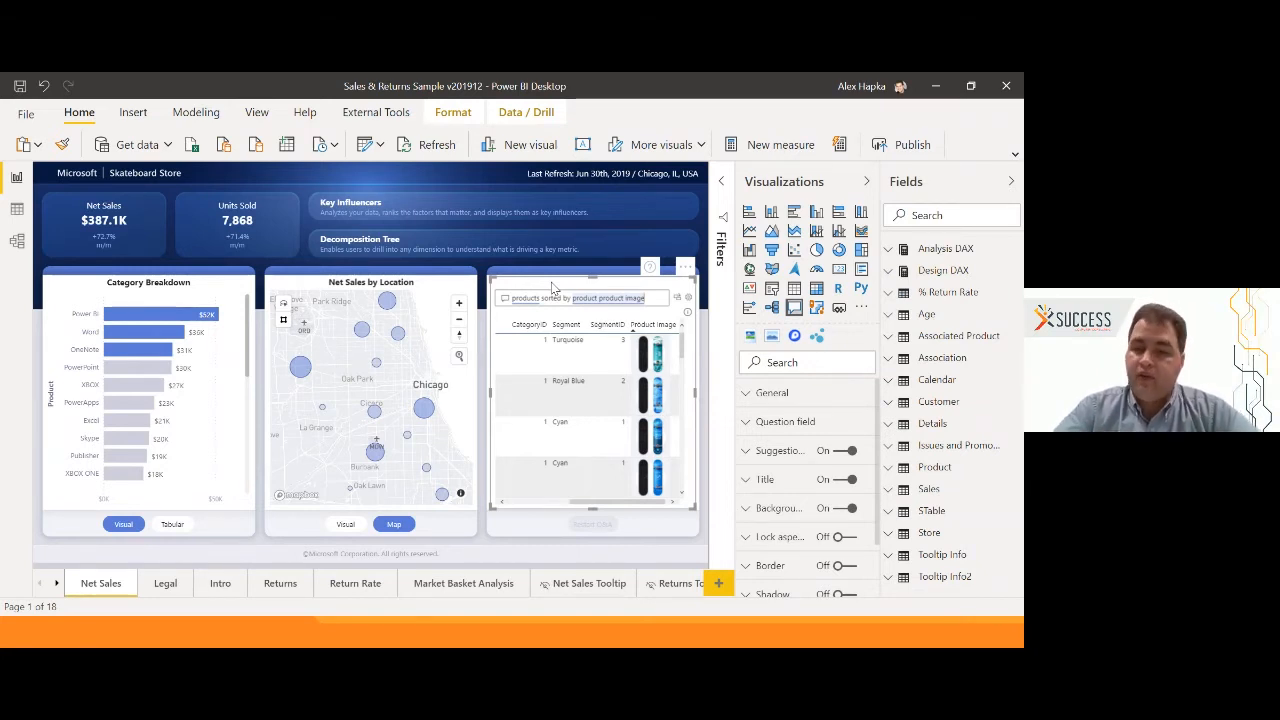
pyautogui.moveTo(636, 366)
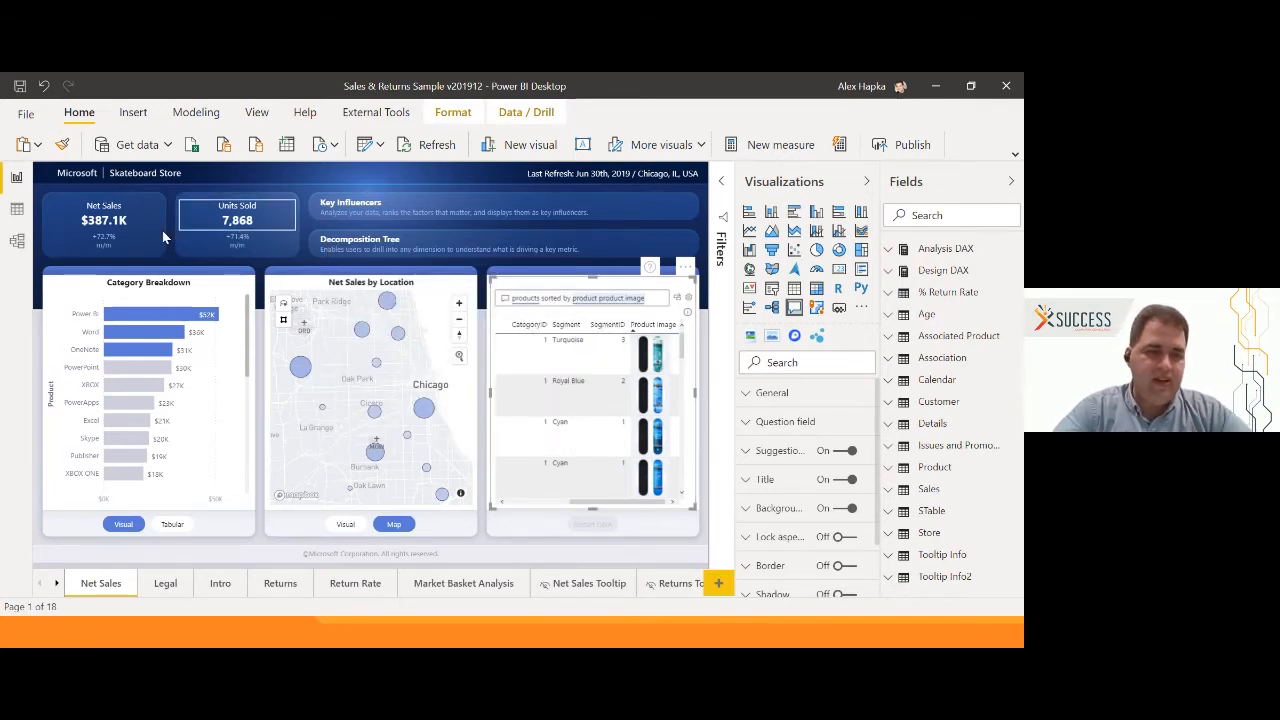
pyautogui.moveTo(155, 318)
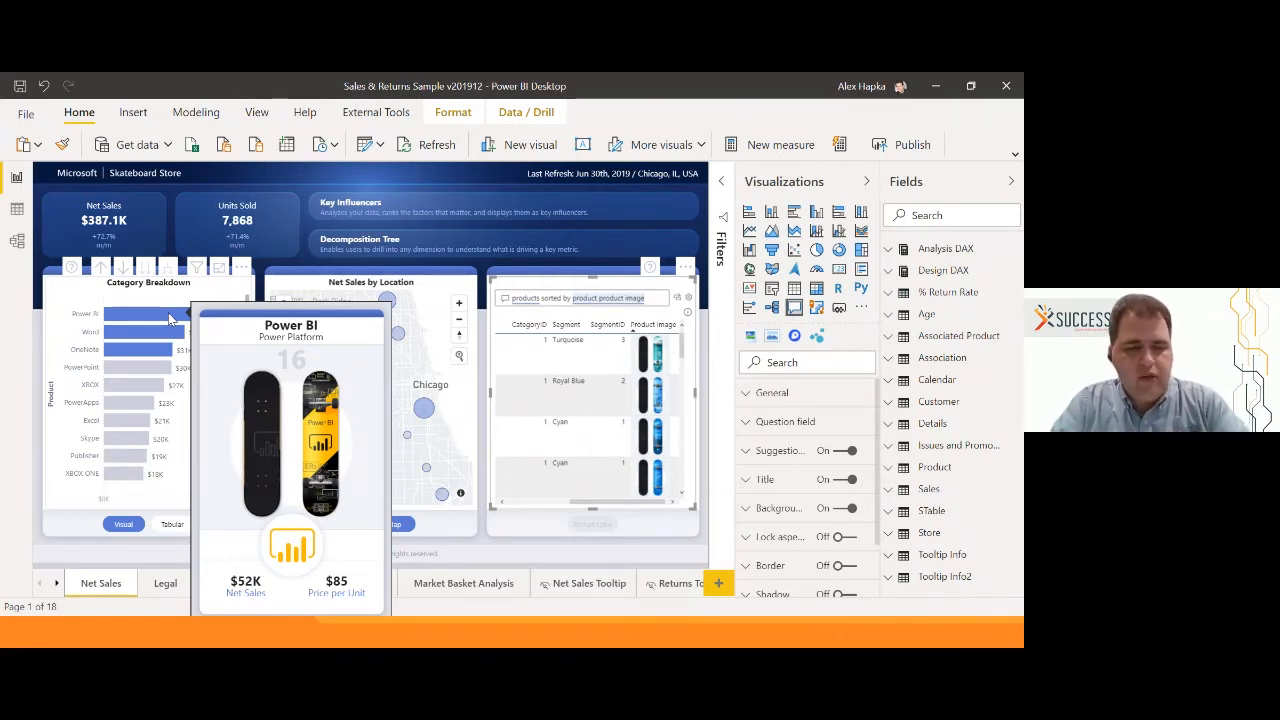
# Switch to the Sales & Returns Sample v201912_Blank report and look through the full list of Get Data connectors.
pyautogui.hotkey('alt', 'Tab')
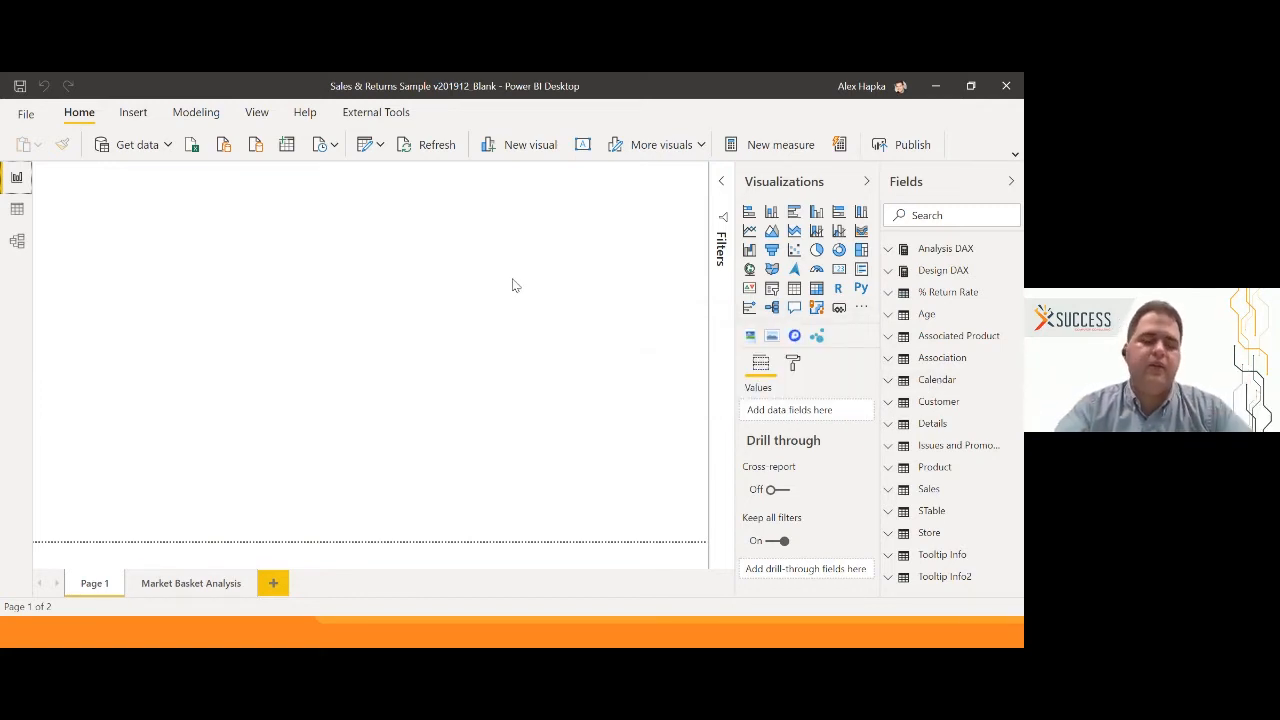
pyautogui.click(125, 160)
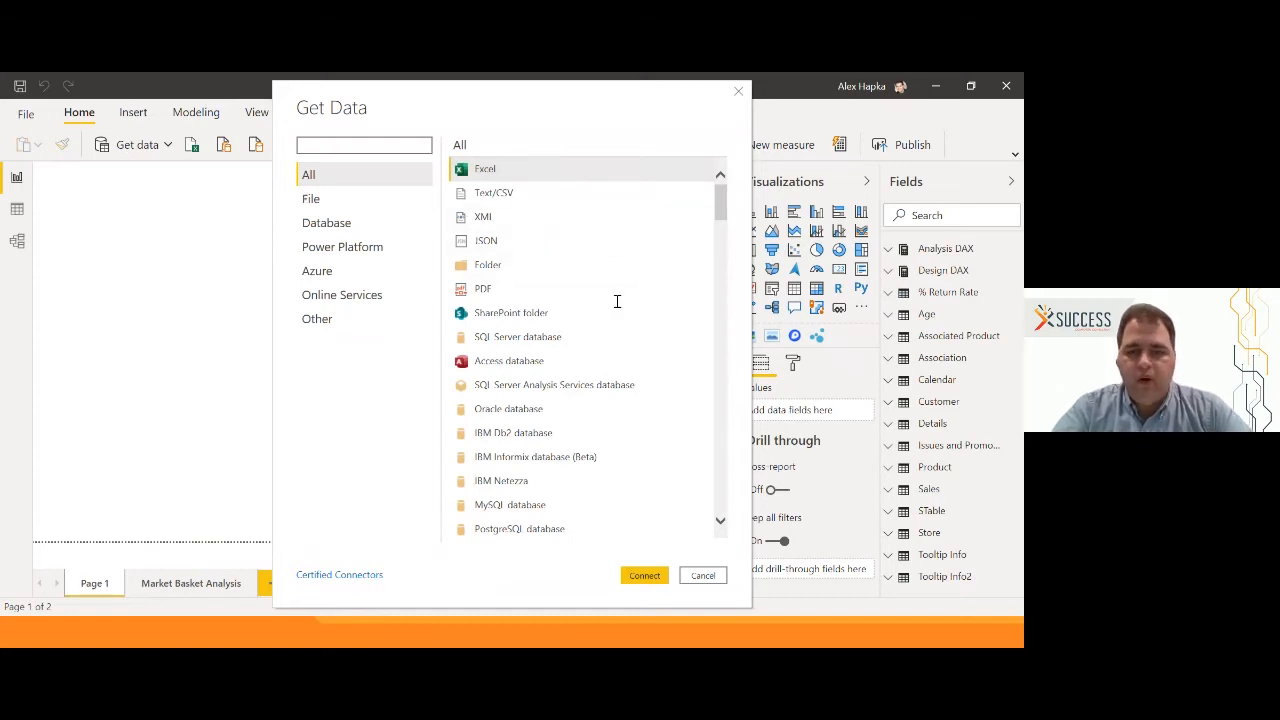
pyautogui.scroll(-3, 617, 301)
pyautogui.scroll(-6, 617, 301)
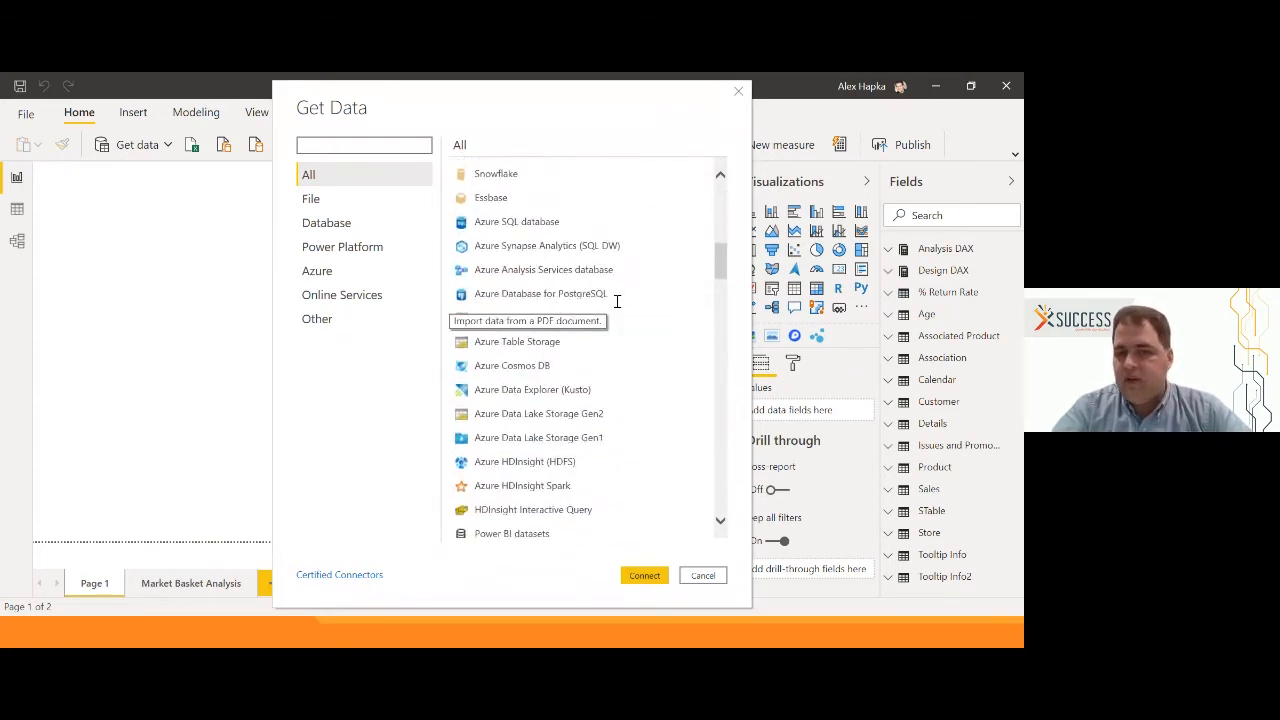
pyautogui.scroll(-4, 617, 301)
pyautogui.scroll(12, 617, 301)
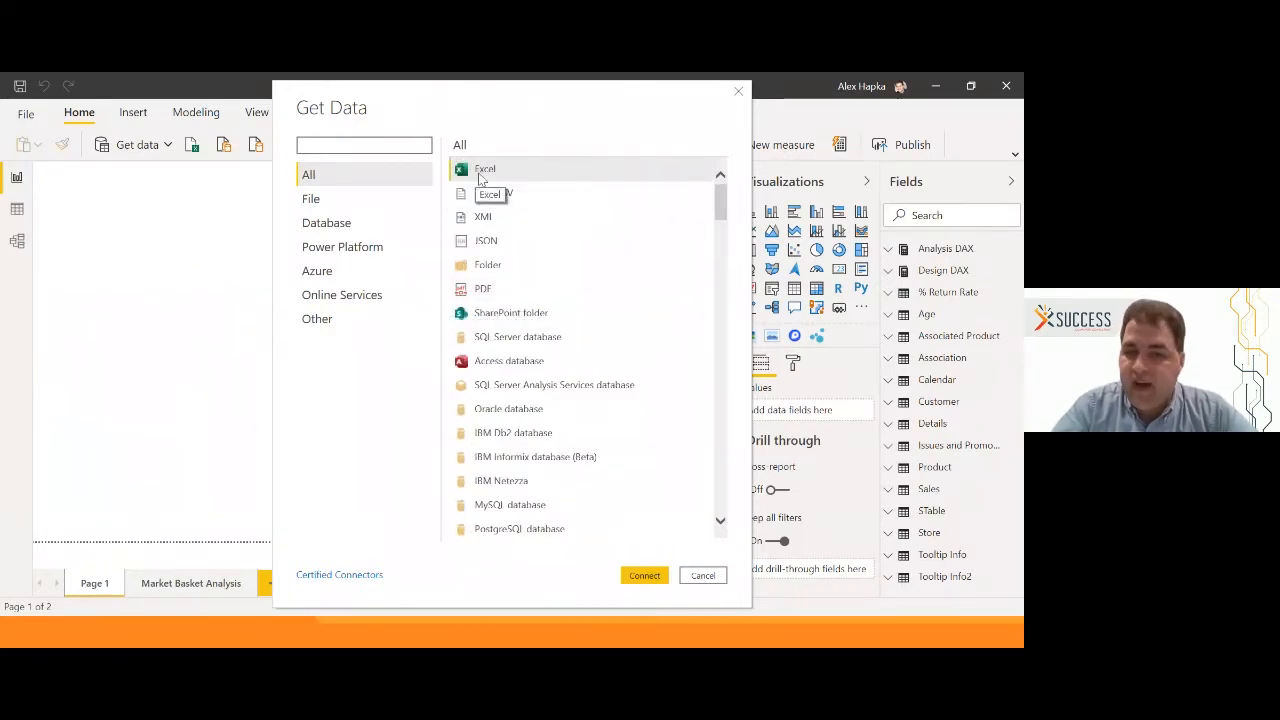
pyautogui.scroll(-15, 637, 290)
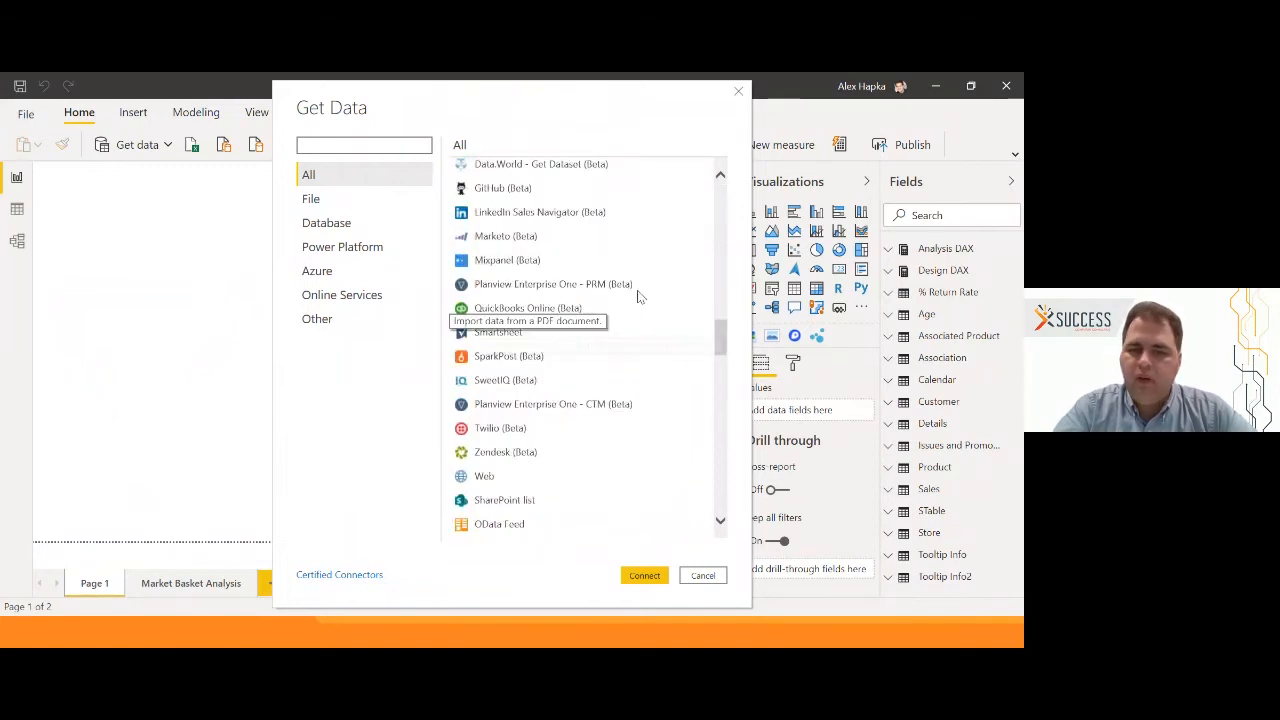
pyautogui.scroll(-1, 637, 294)
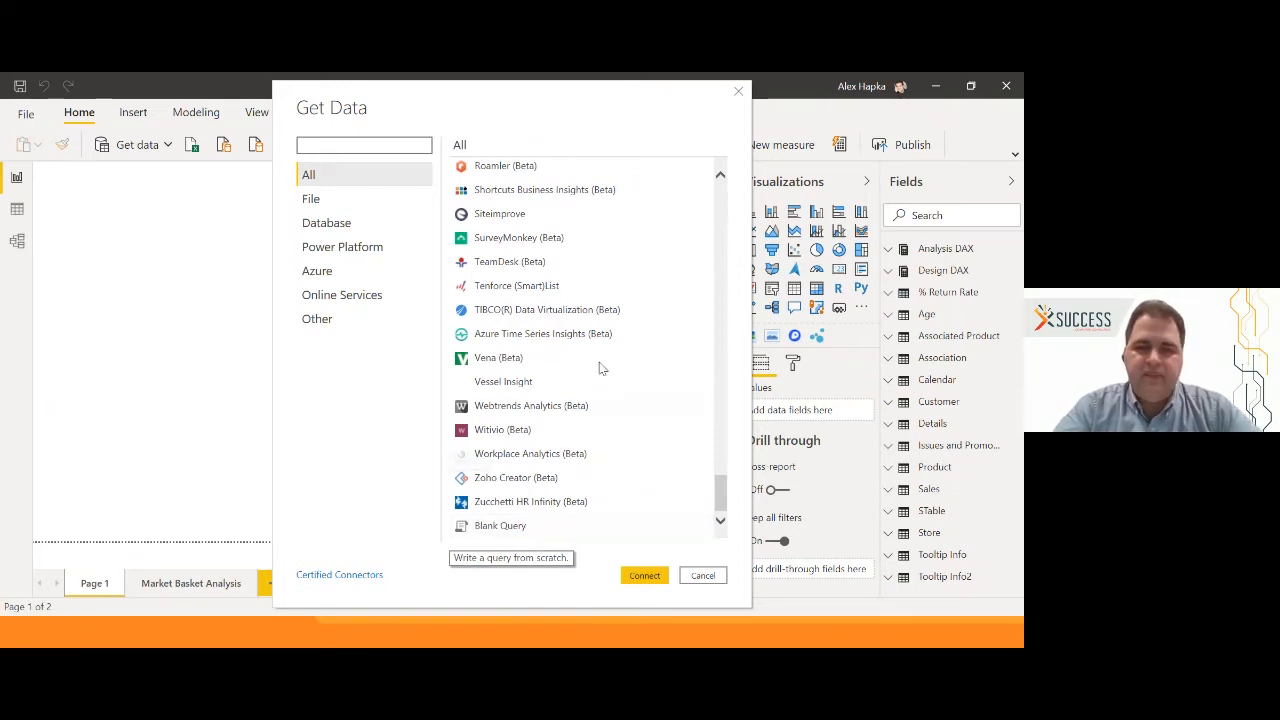
pyautogui.scroll(3, 600, 366)
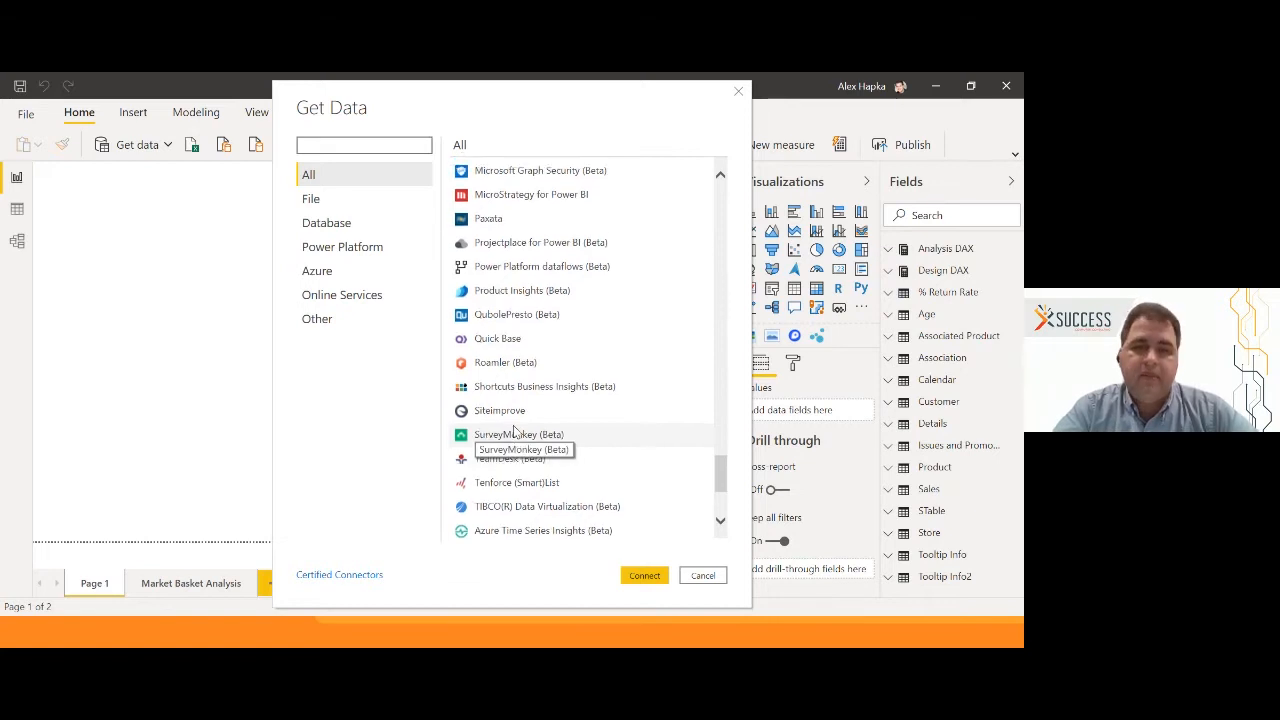
# Look through the File, Database, Power Platform, Azure and Other connector categories in Get Data, and leave without connecting.
pyautogui.scroll(5, 514, 430)
pyautogui.scroll(3, 514, 430)
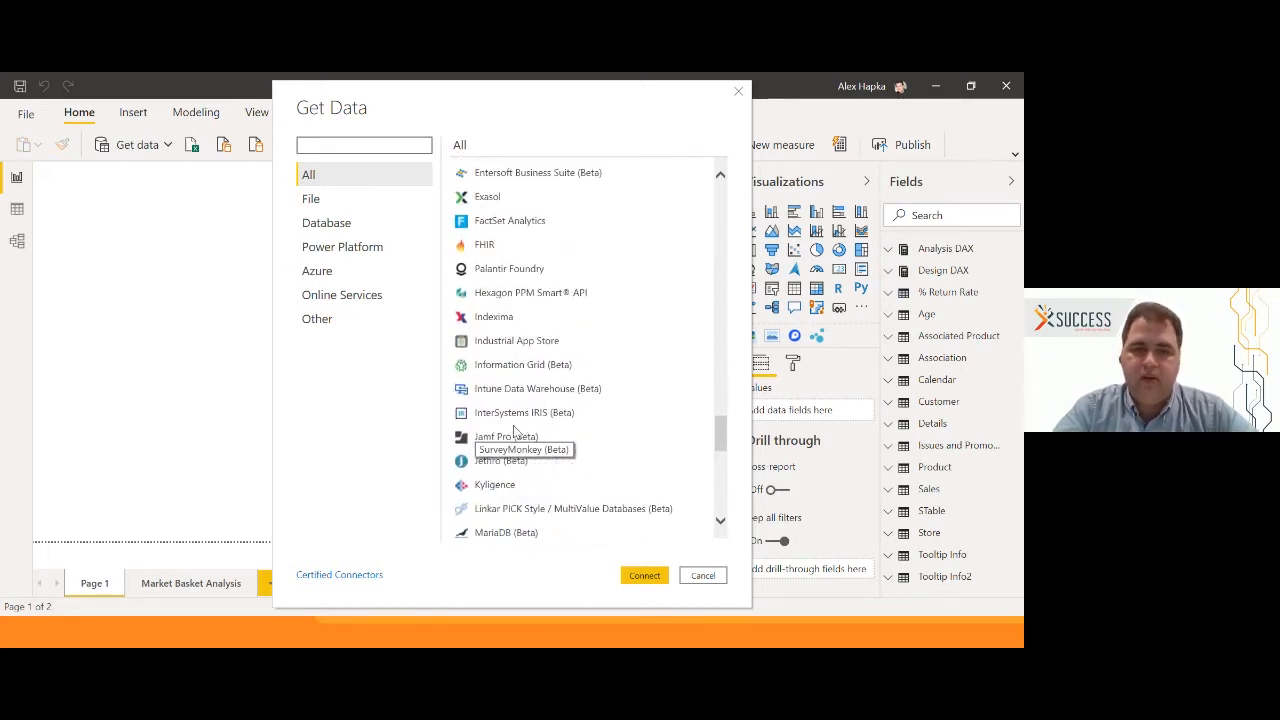
pyautogui.scroll(8, 514, 430)
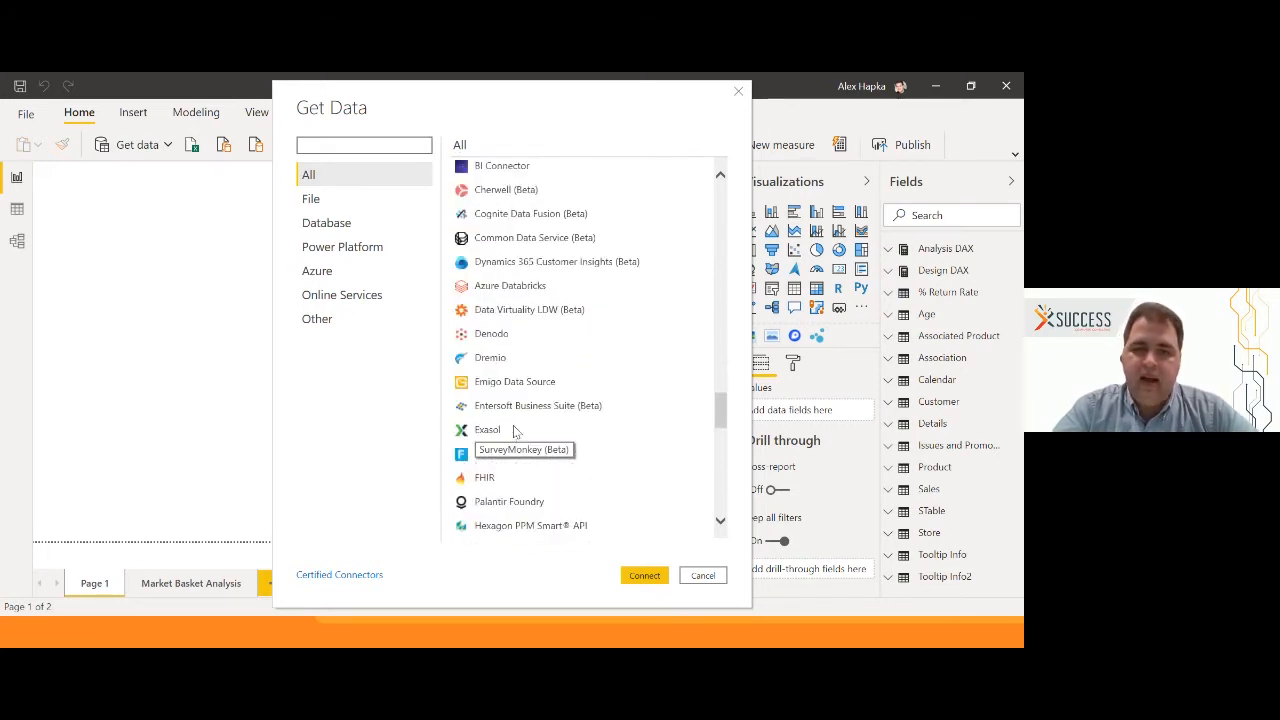
pyautogui.scroll(1, 514, 430)
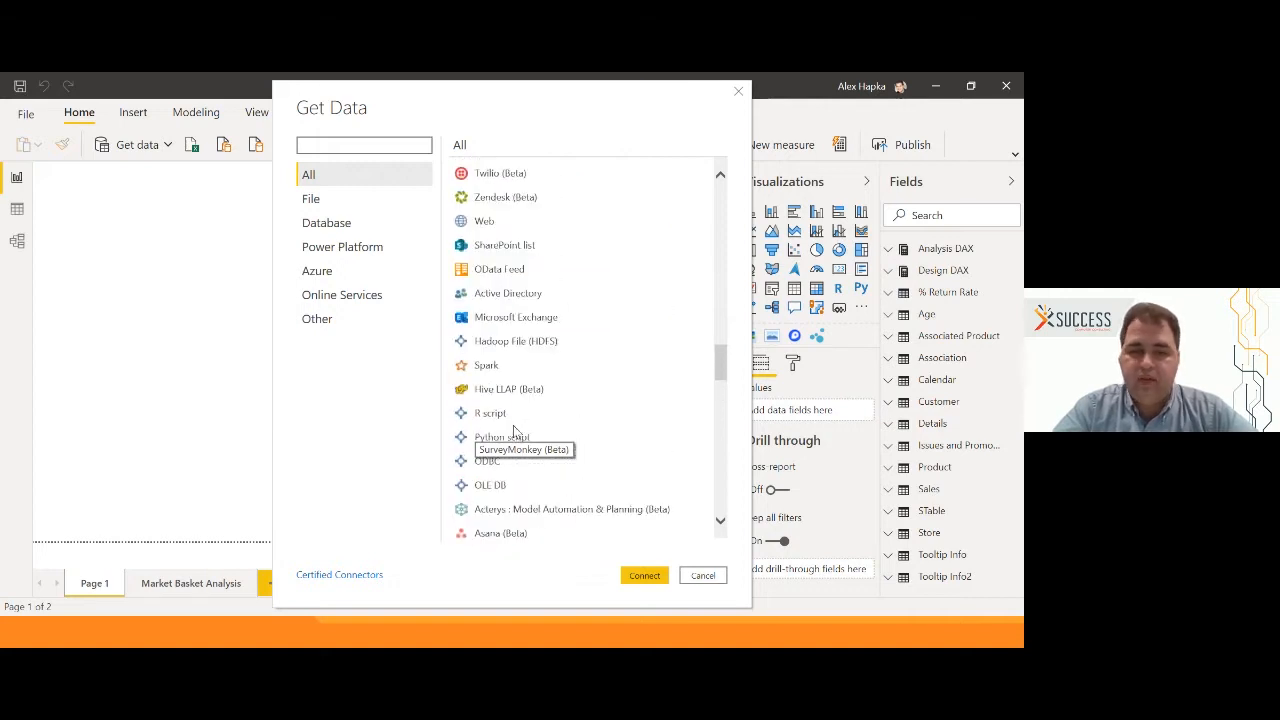
pyautogui.scroll(1, 514, 430)
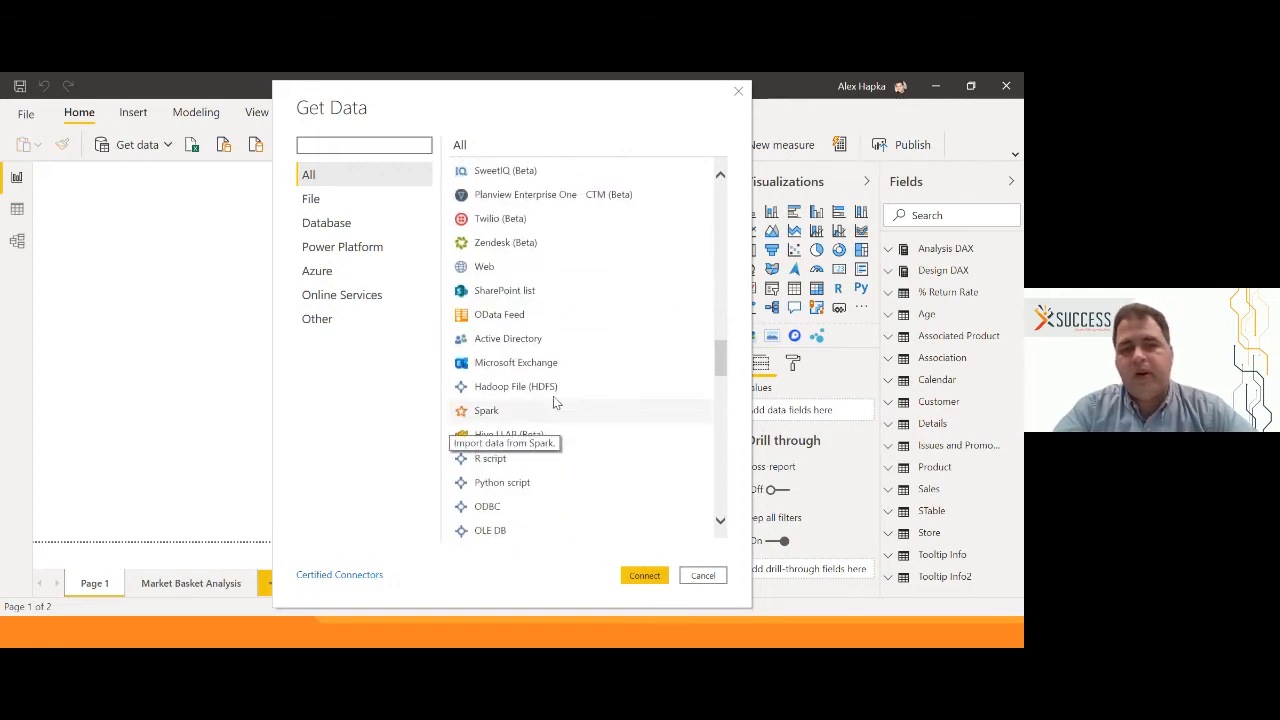
pyautogui.scroll(10, 555, 401)
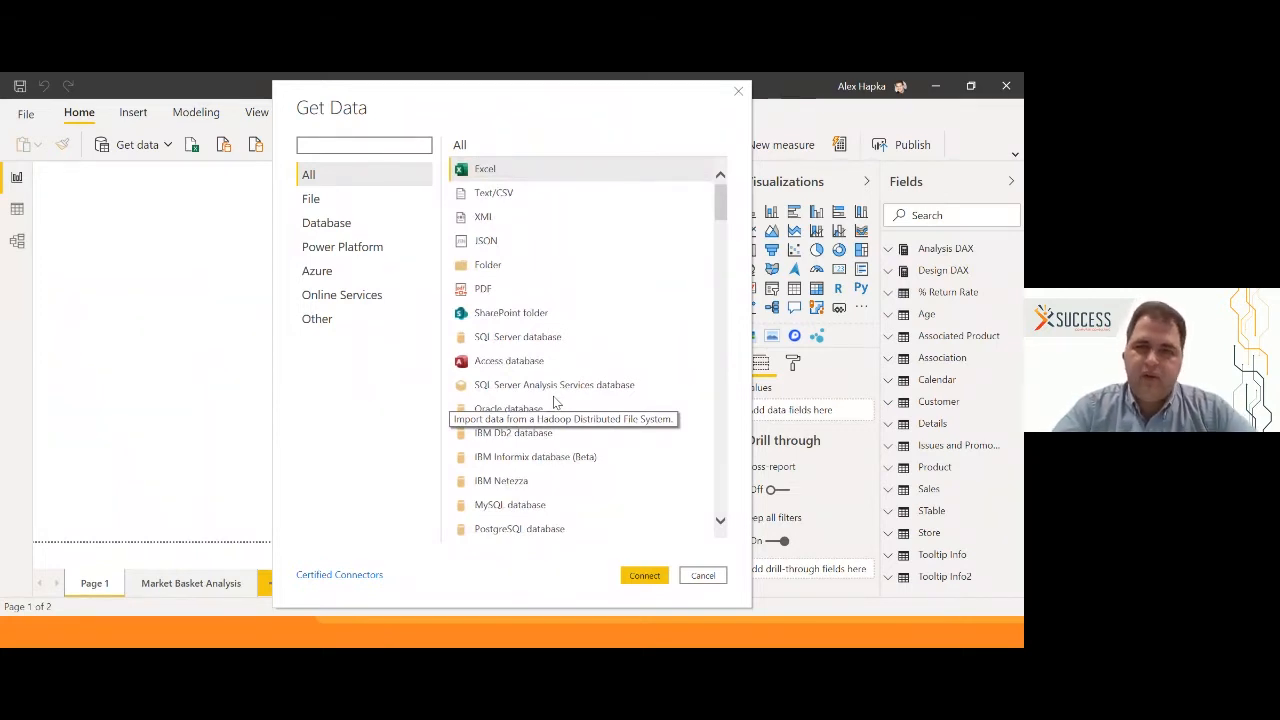
pyautogui.click(333, 199)
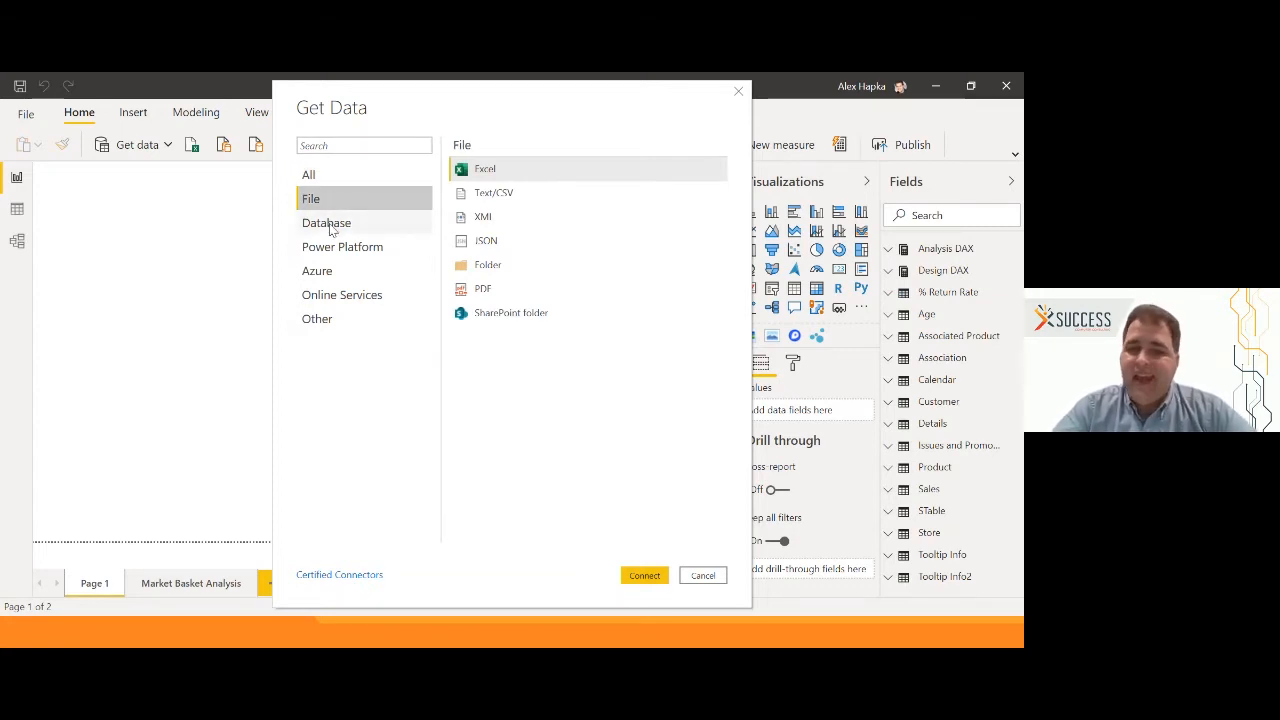
pyautogui.click(332, 227)
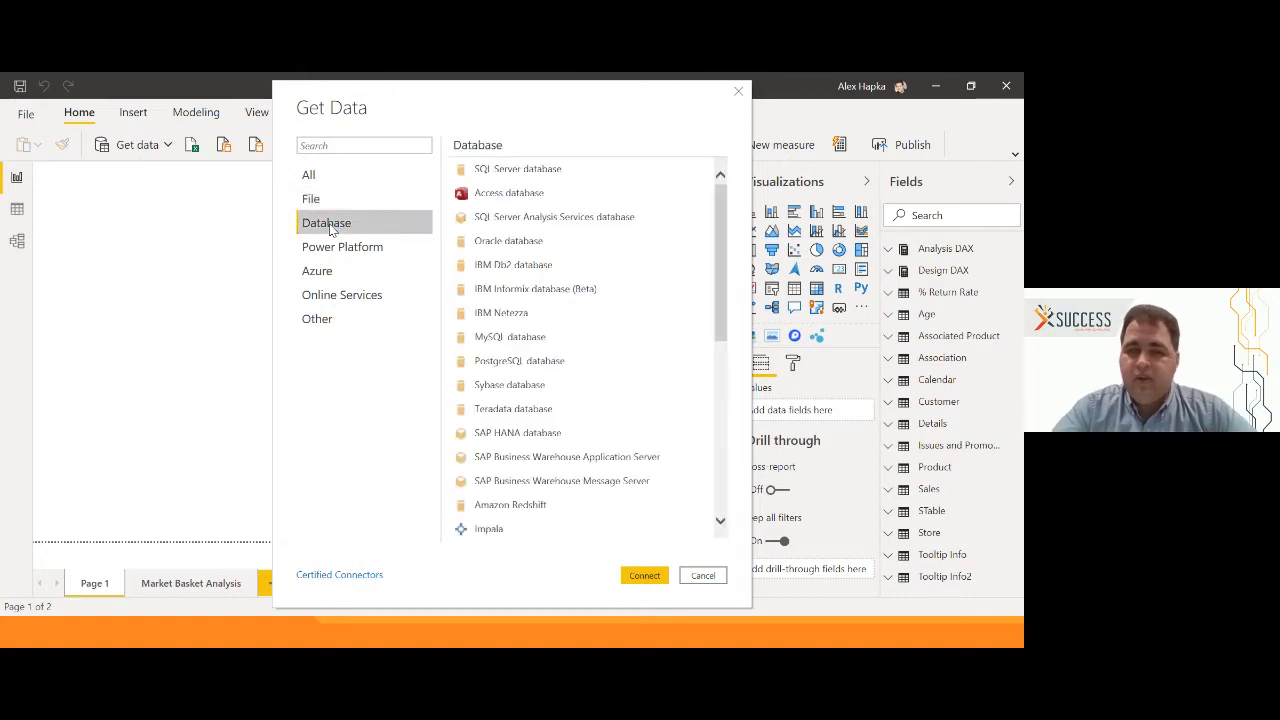
pyautogui.click(333, 249)
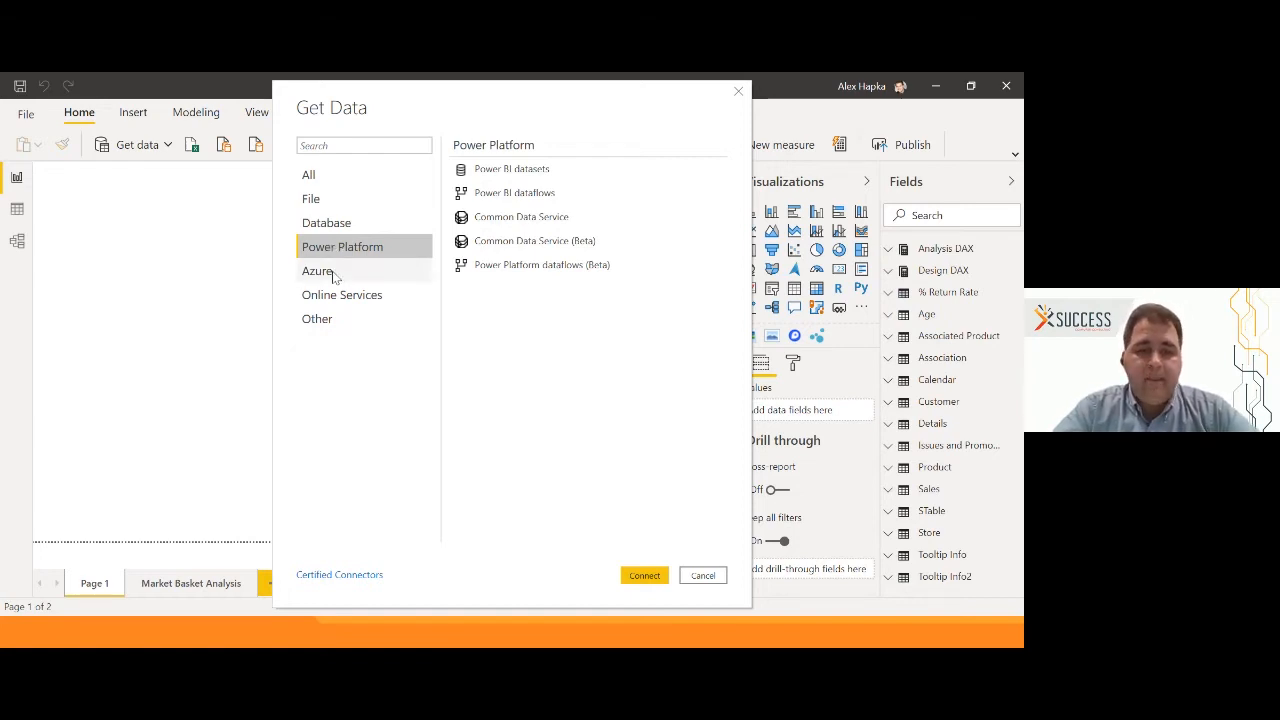
pyautogui.click(335, 275)
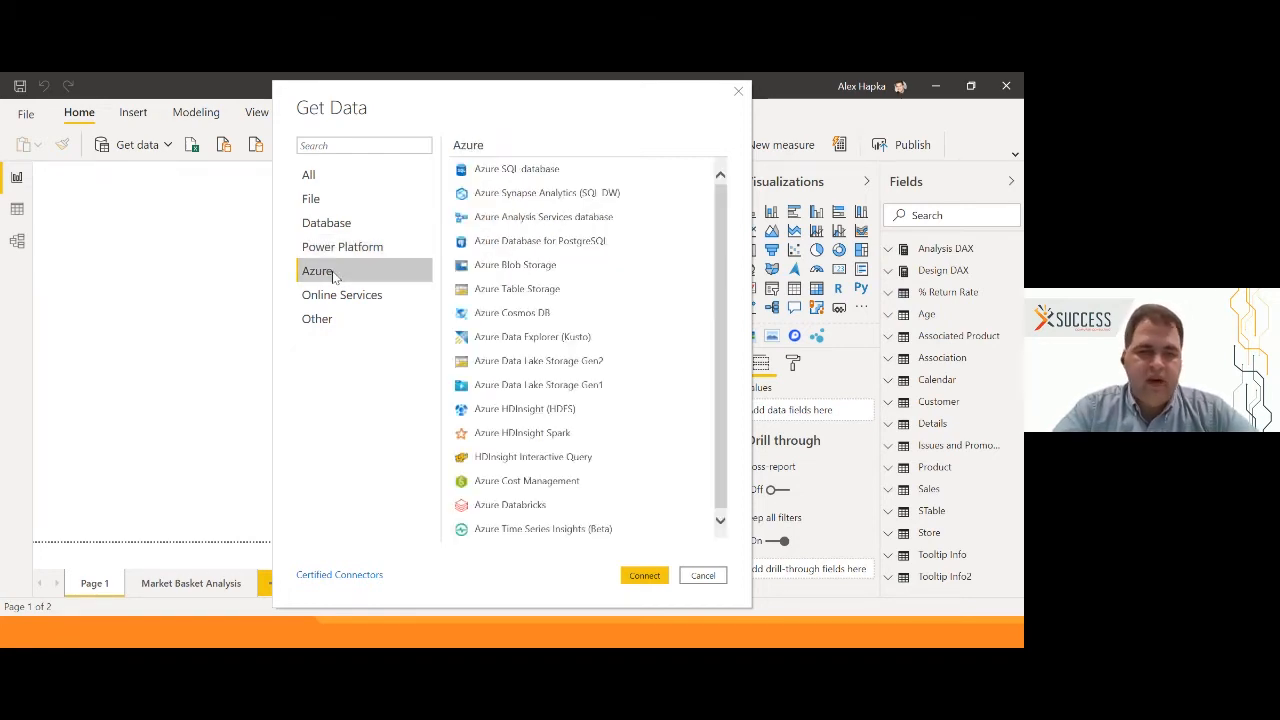
pyautogui.click(322, 318)
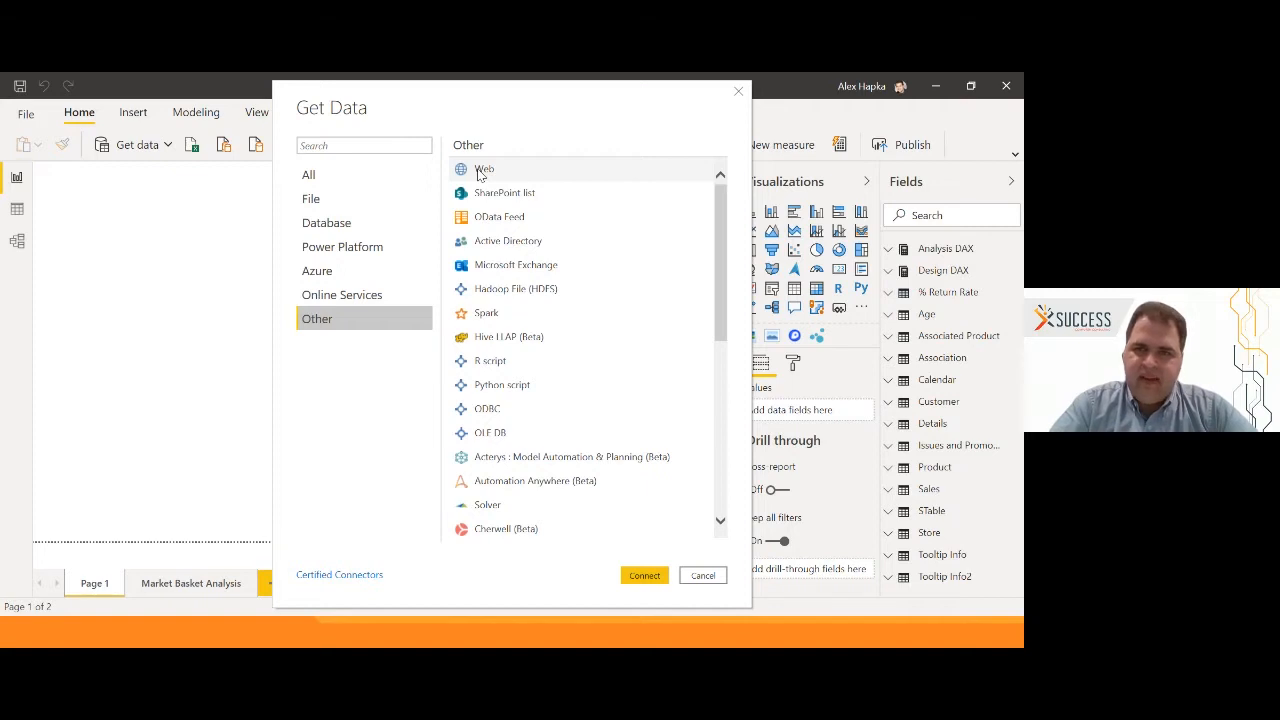
pyautogui.click(703, 577)
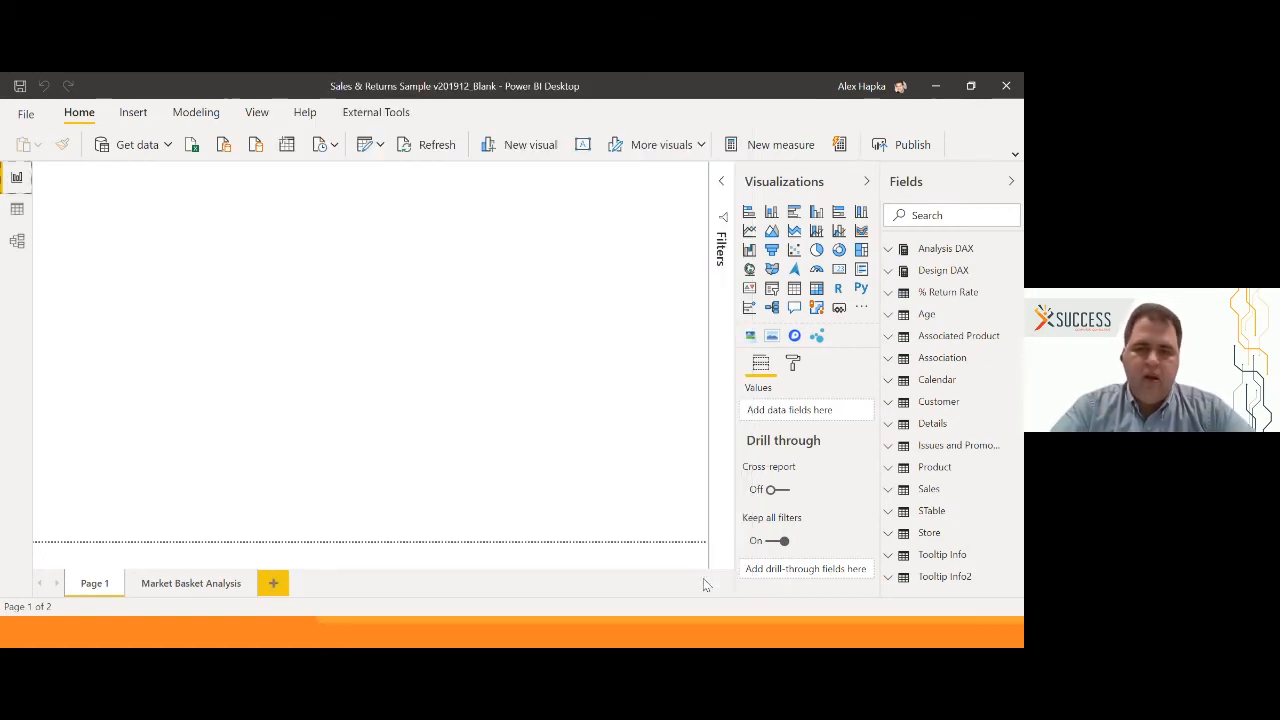
# Open the Power Query Editor, examine the Calendar query and the data types available for its Month column, and close the editor.
pyautogui.click(366, 146)
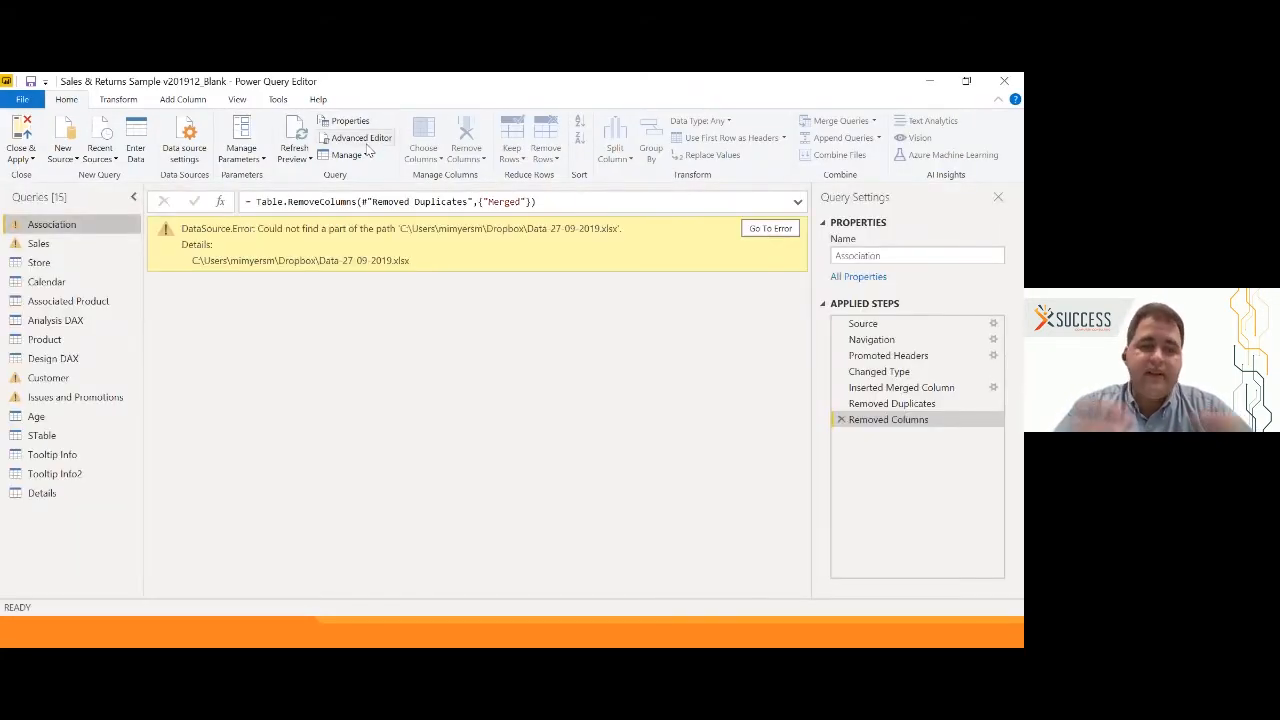
pyautogui.click(57, 287)
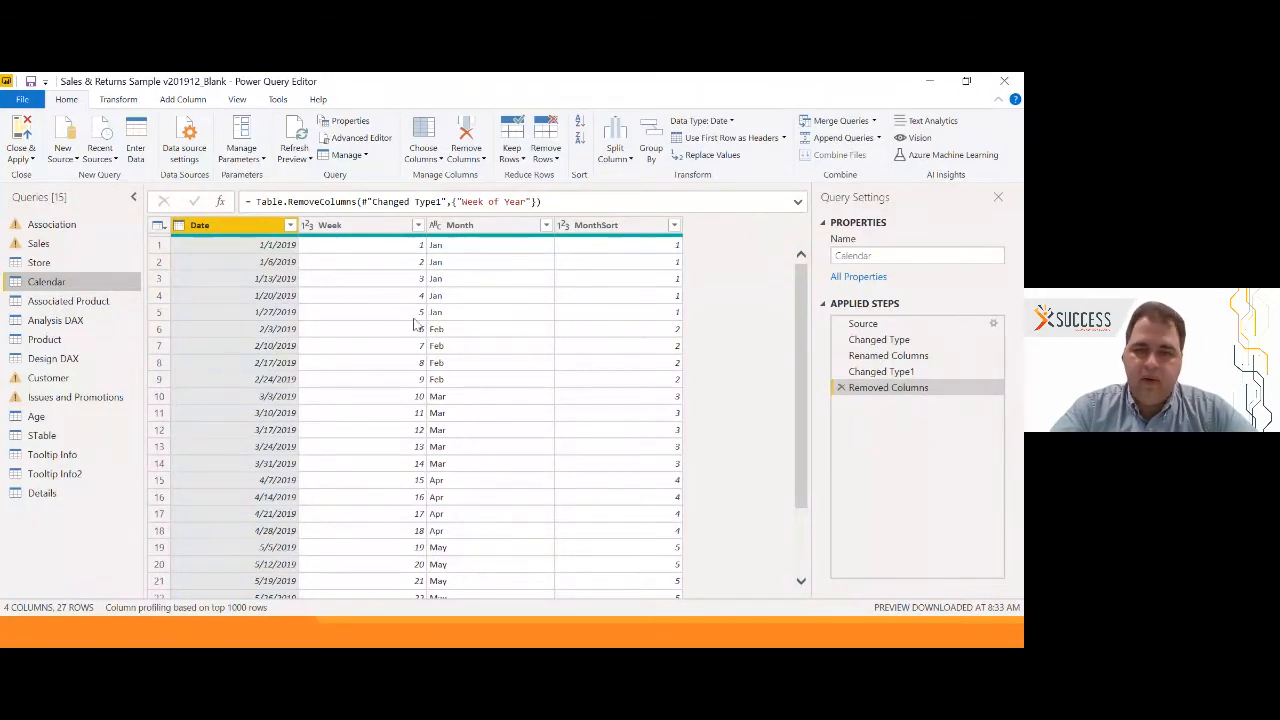
pyautogui.click(436, 227)
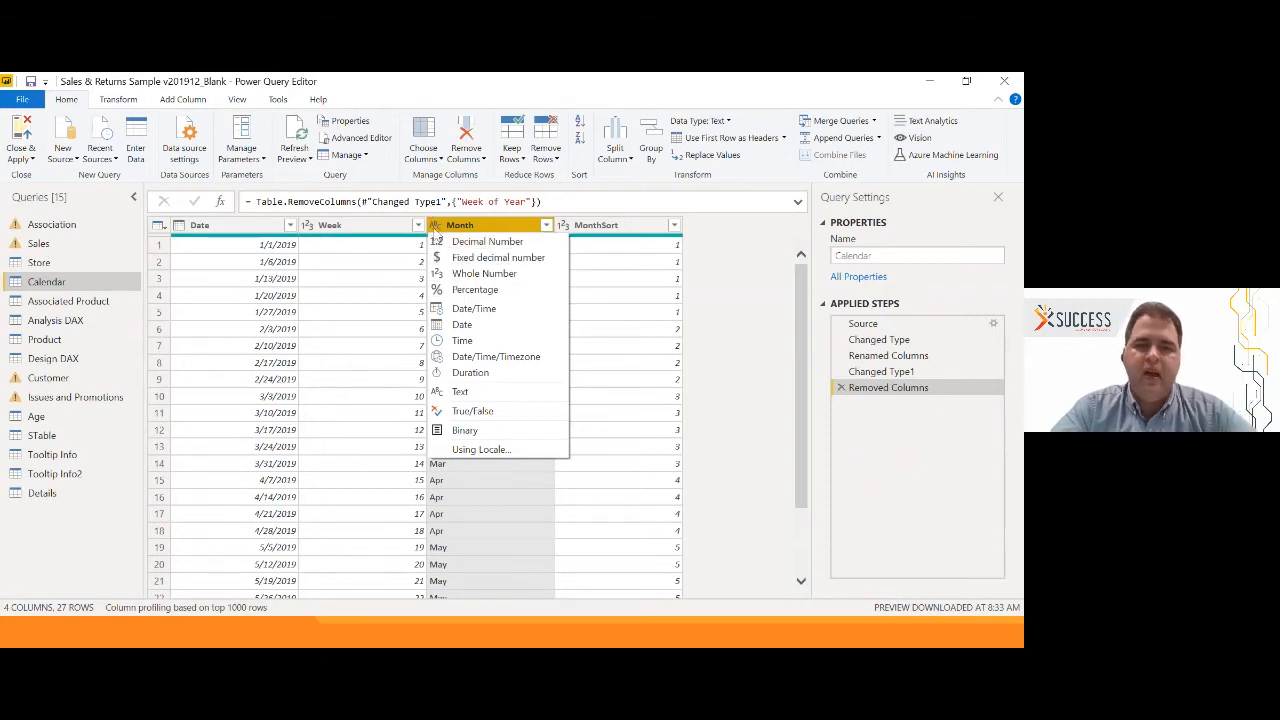
pyautogui.click(437, 228)
pyautogui.click(437, 229)
pyautogui.click(436, 230)
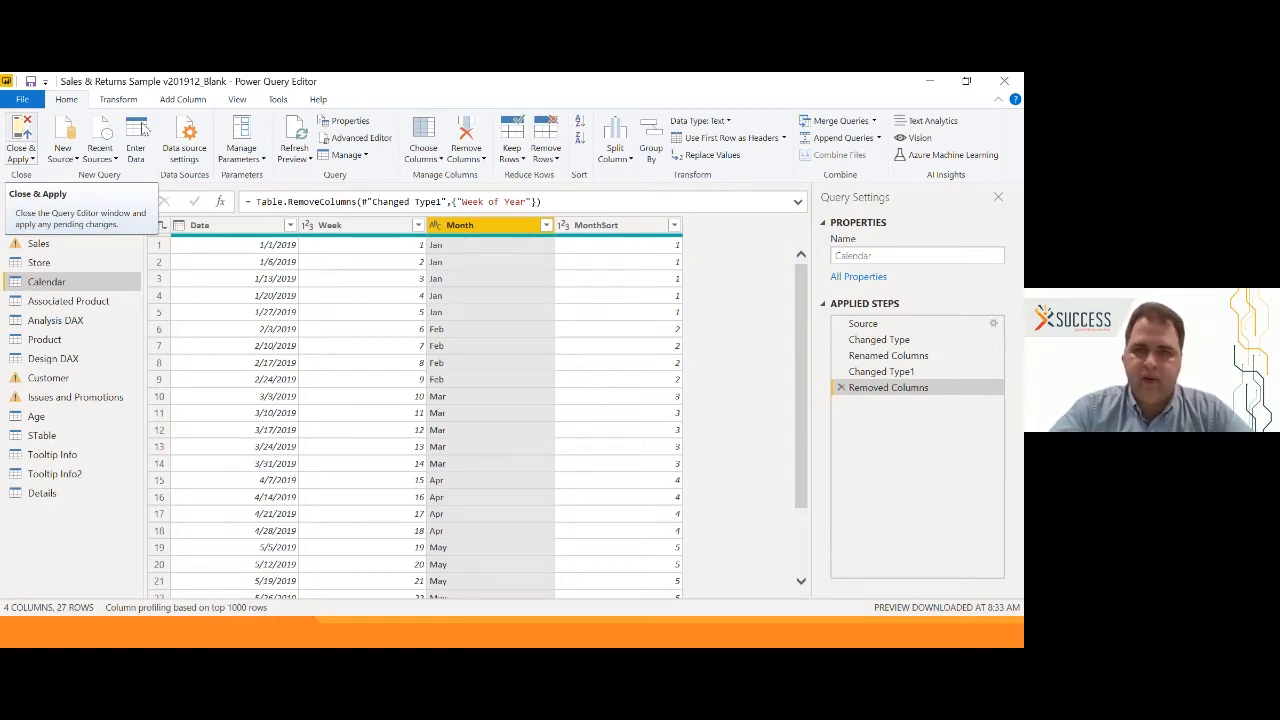
pyautogui.click(1004, 81)
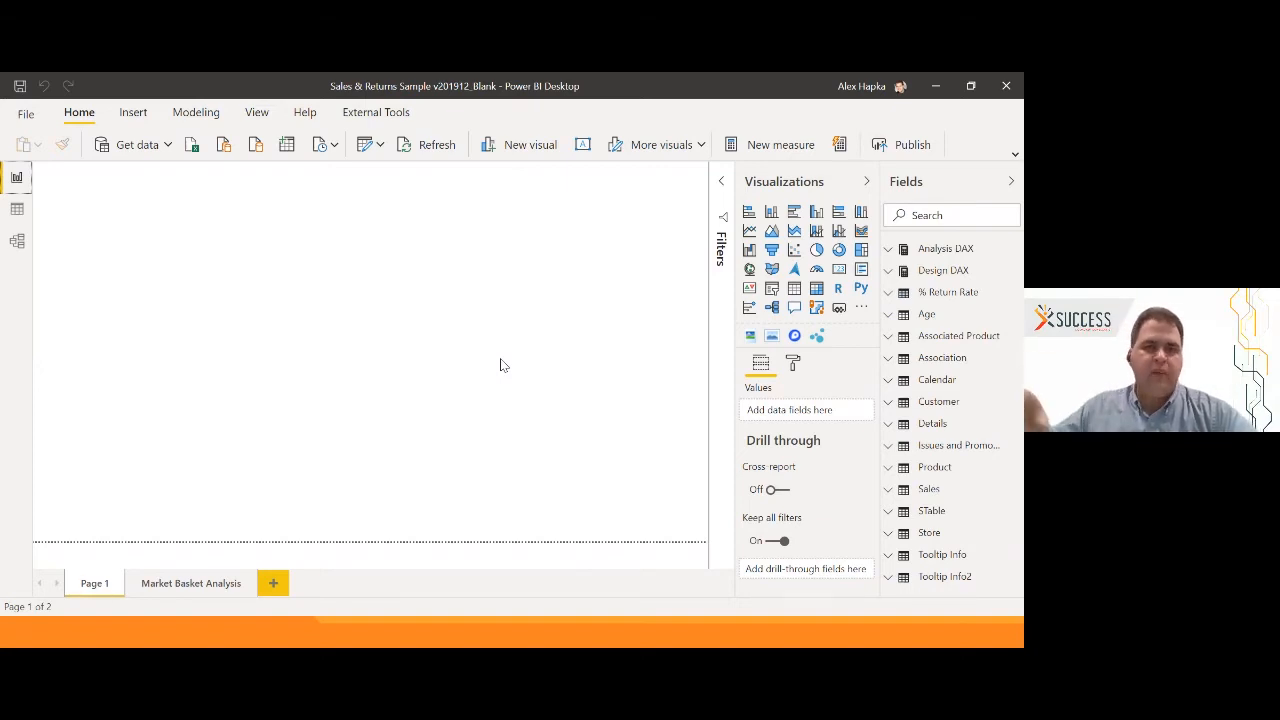
# Add a card visual to Page 1 that shows the Amount field from the Sales table.
pyautogui.click(890, 492)
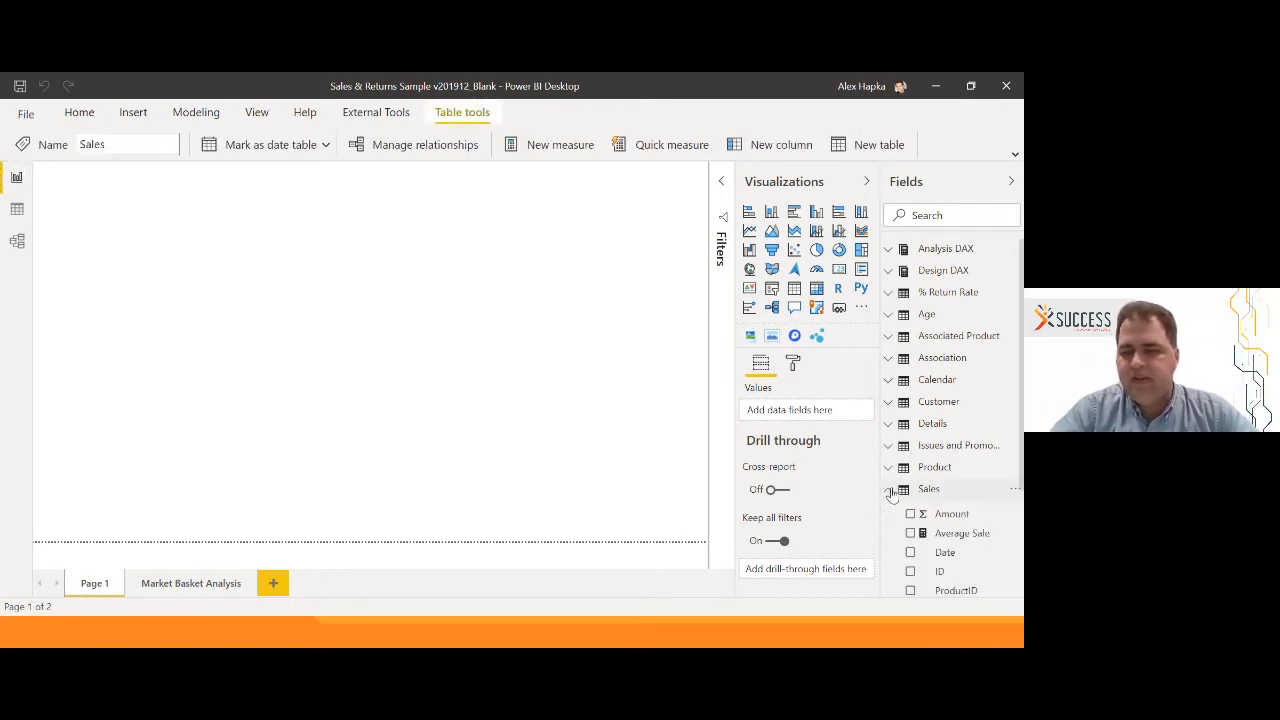
pyautogui.click(940, 519)
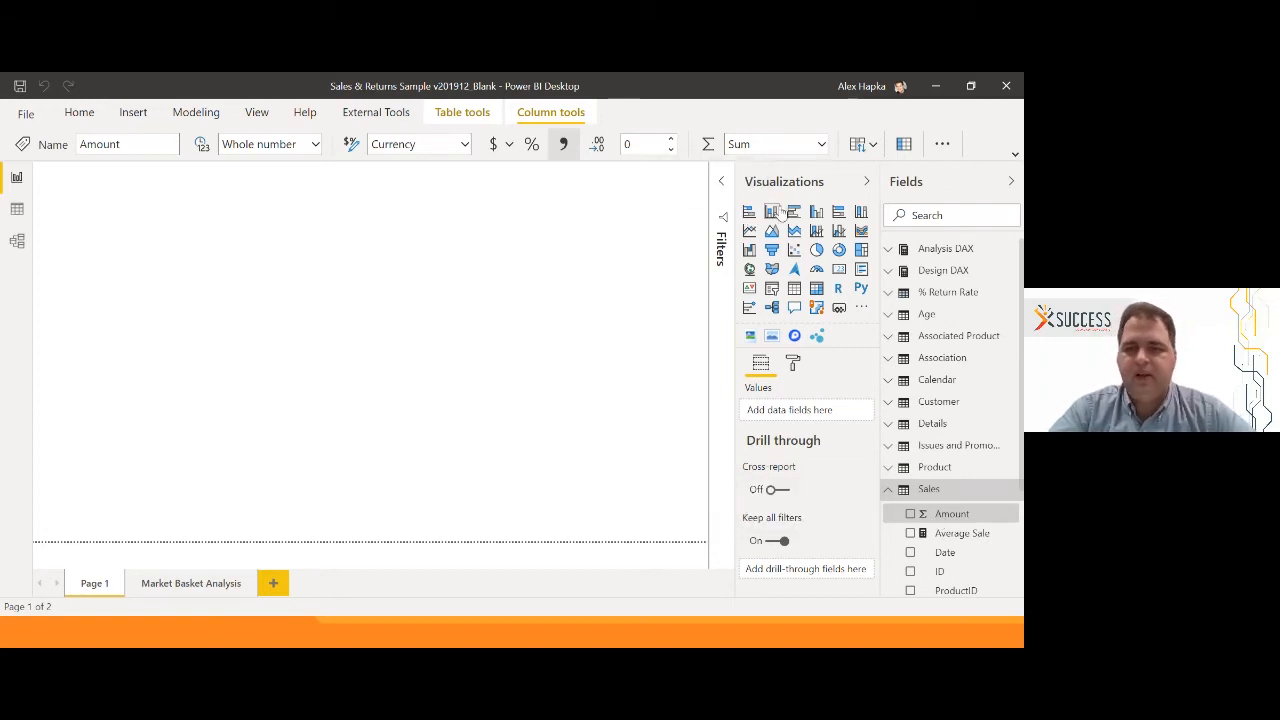
pyautogui.click(841, 274)
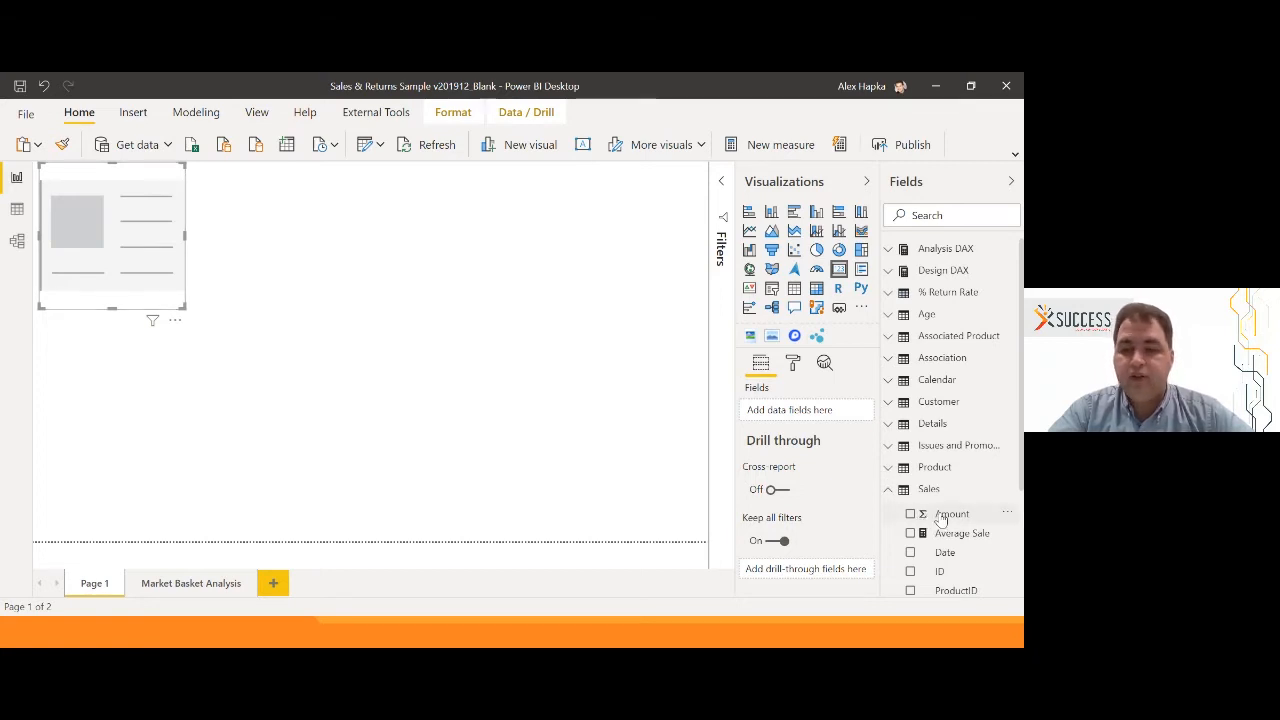
pyautogui.moveTo(942, 514); pyautogui.dragTo(804, 416)
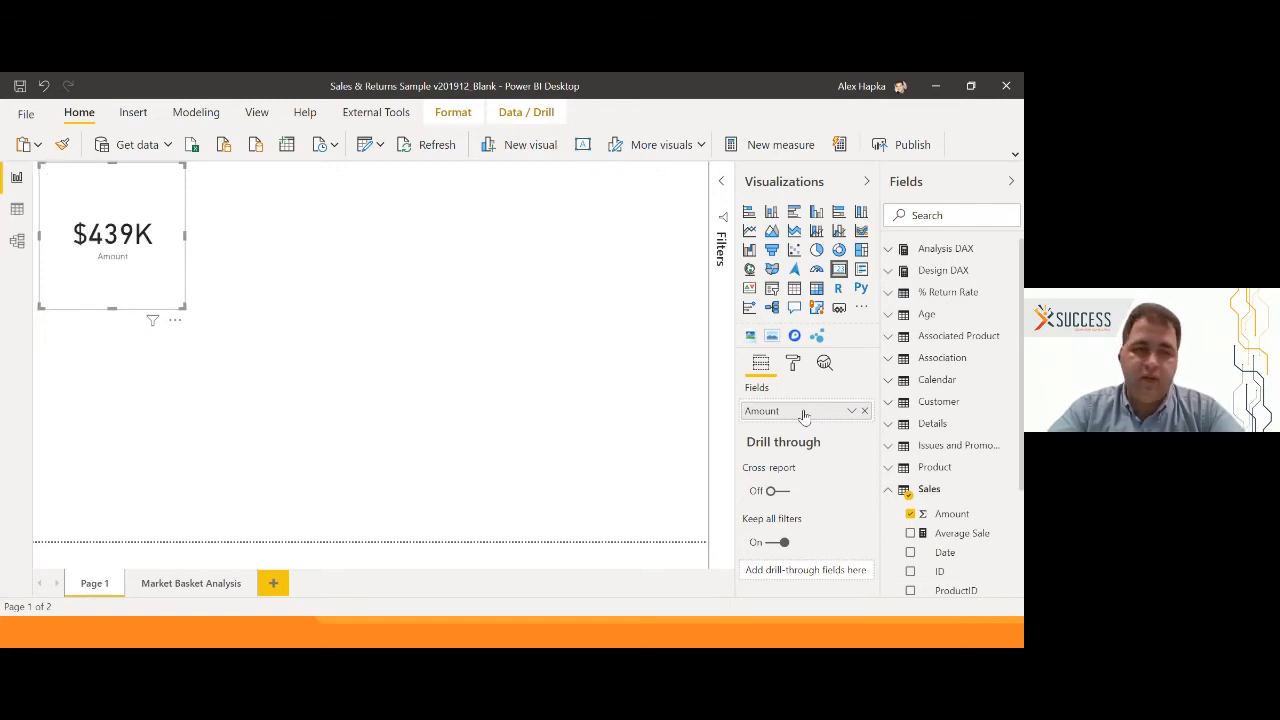
# Remove Amount from the card, add the field back directly onto the visual, and deselect the card.
pyautogui.click(864, 411)
pyautogui.moveTo(950, 514); pyautogui.dragTo(122, 238)
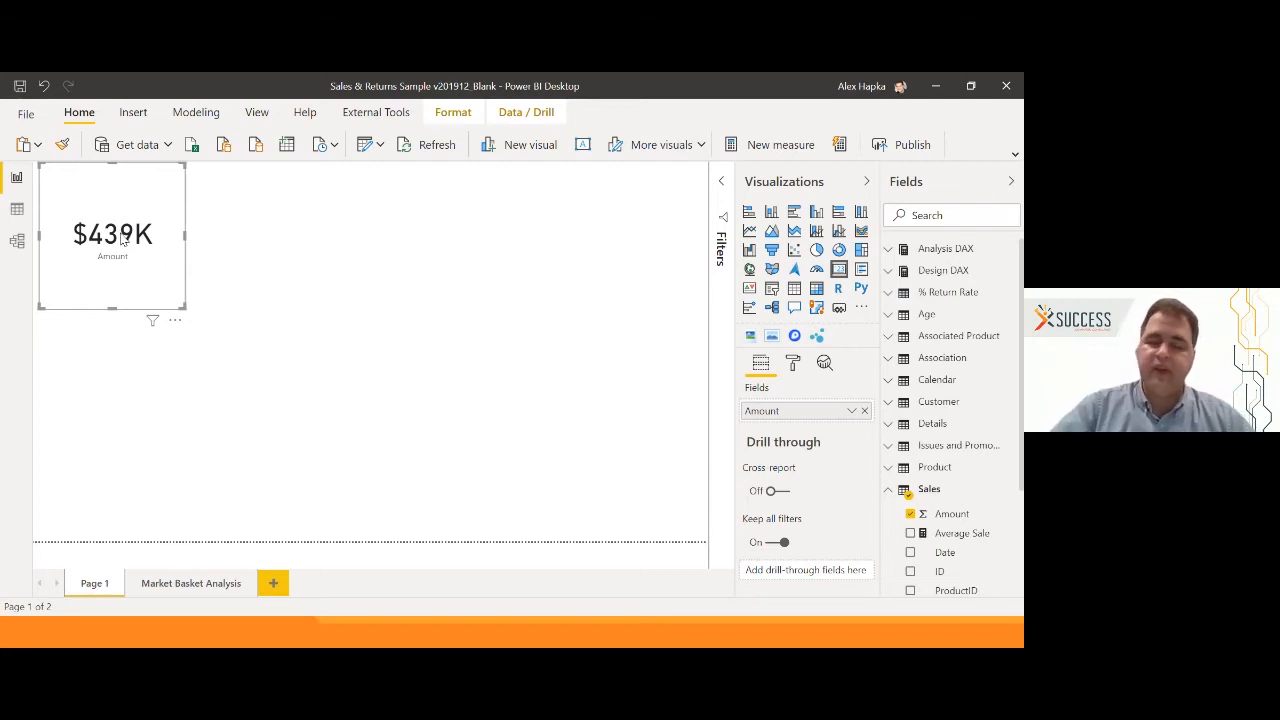
pyautogui.click(455, 364)
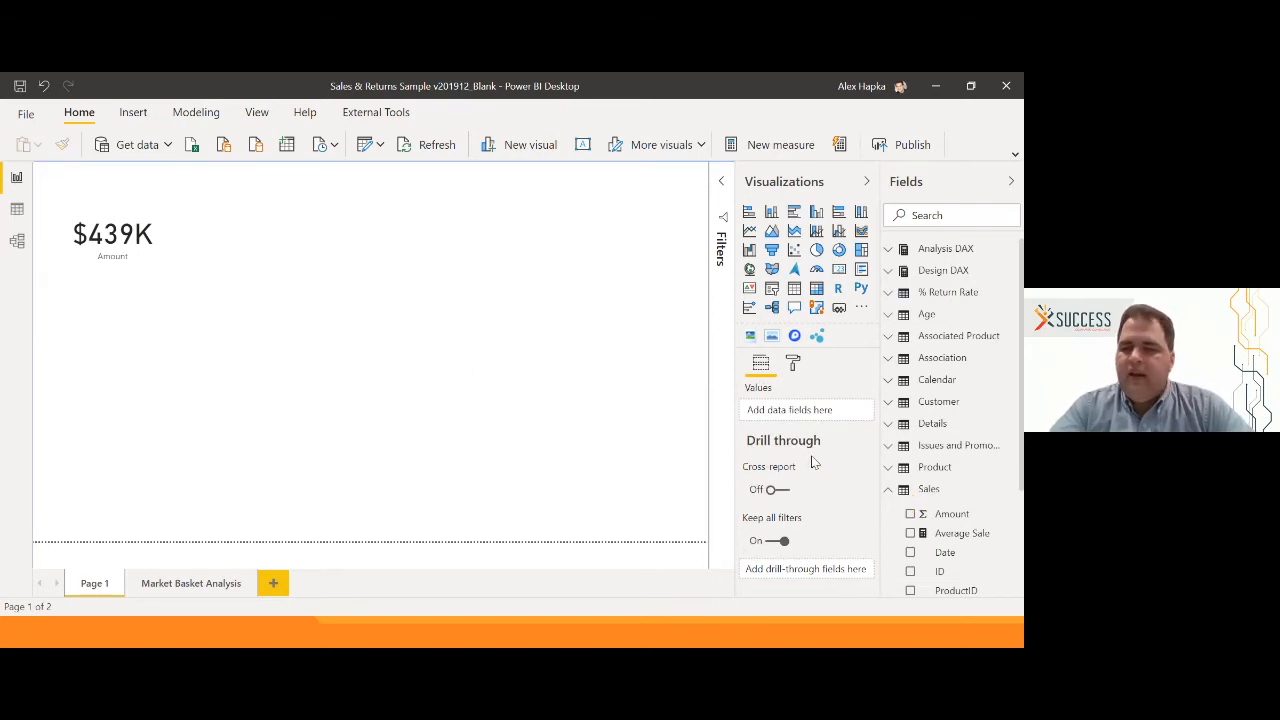
# Create a second visual from Sales Amount on the blank canvas, try the gauge and area chart types, and place it as a card below the first.
pyautogui.moveTo(945, 514); pyautogui.dragTo(456, 340)
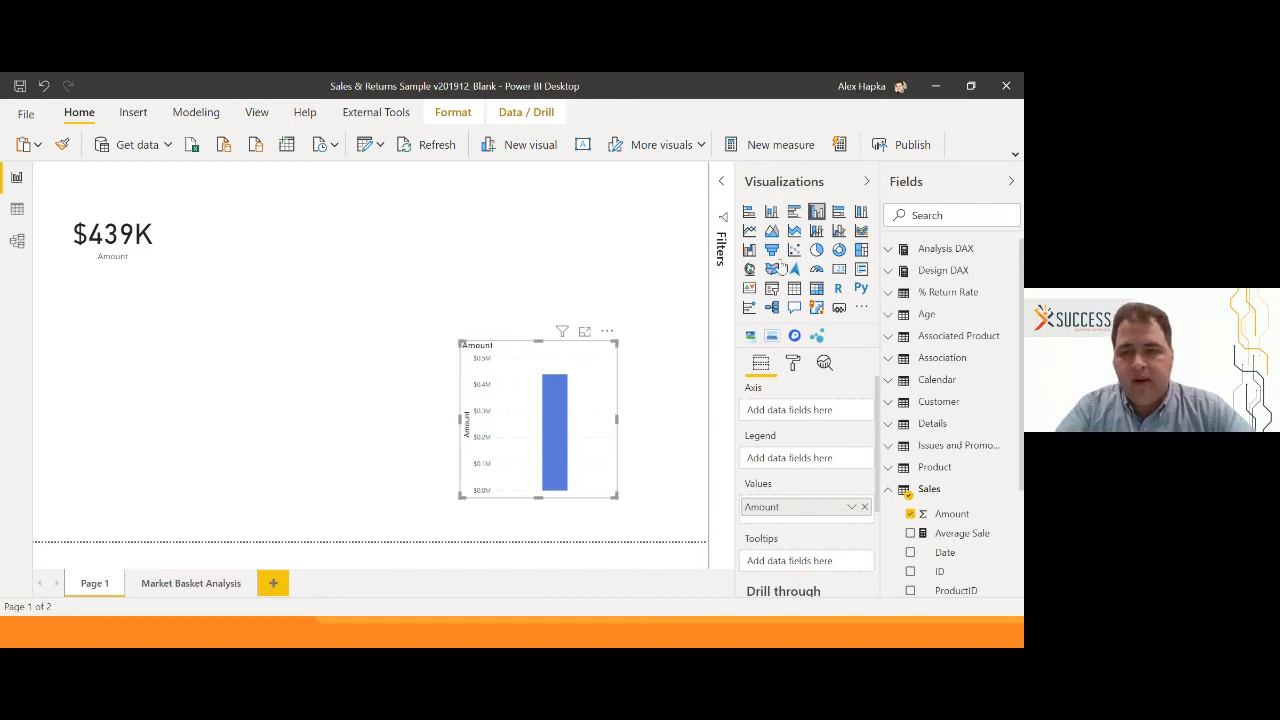
pyautogui.click(837, 271)
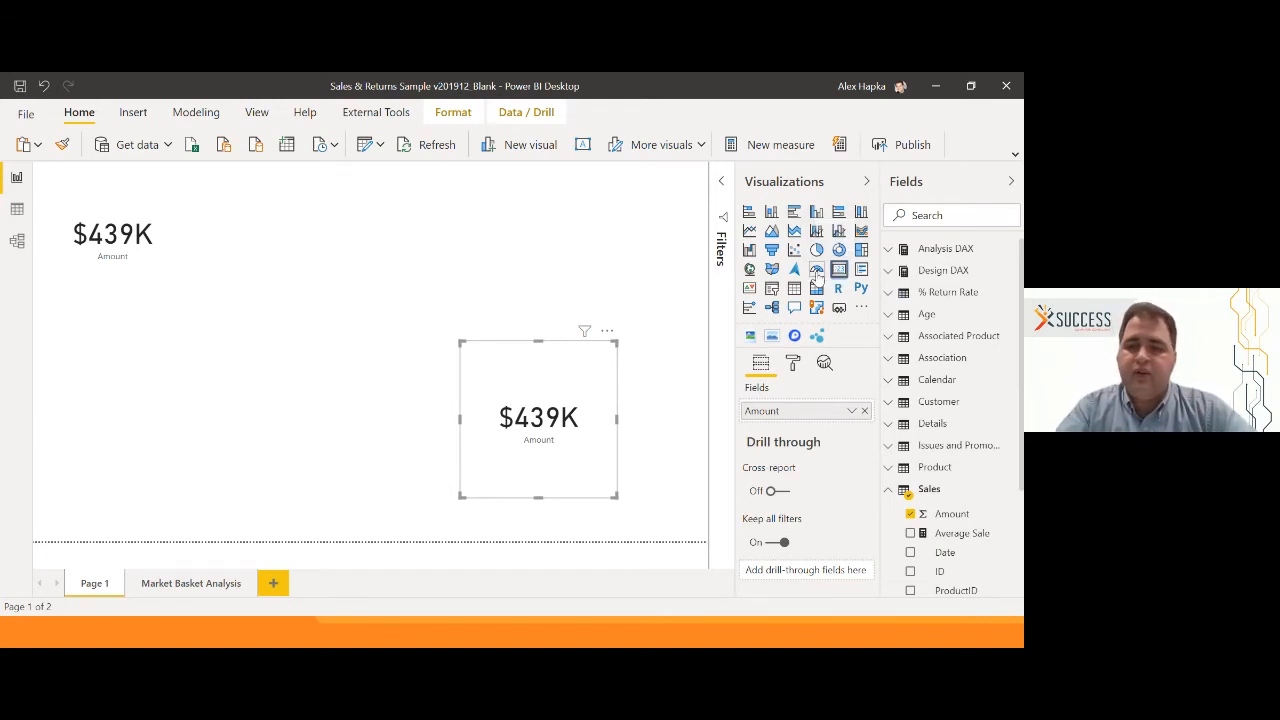
pyautogui.click(816, 270)
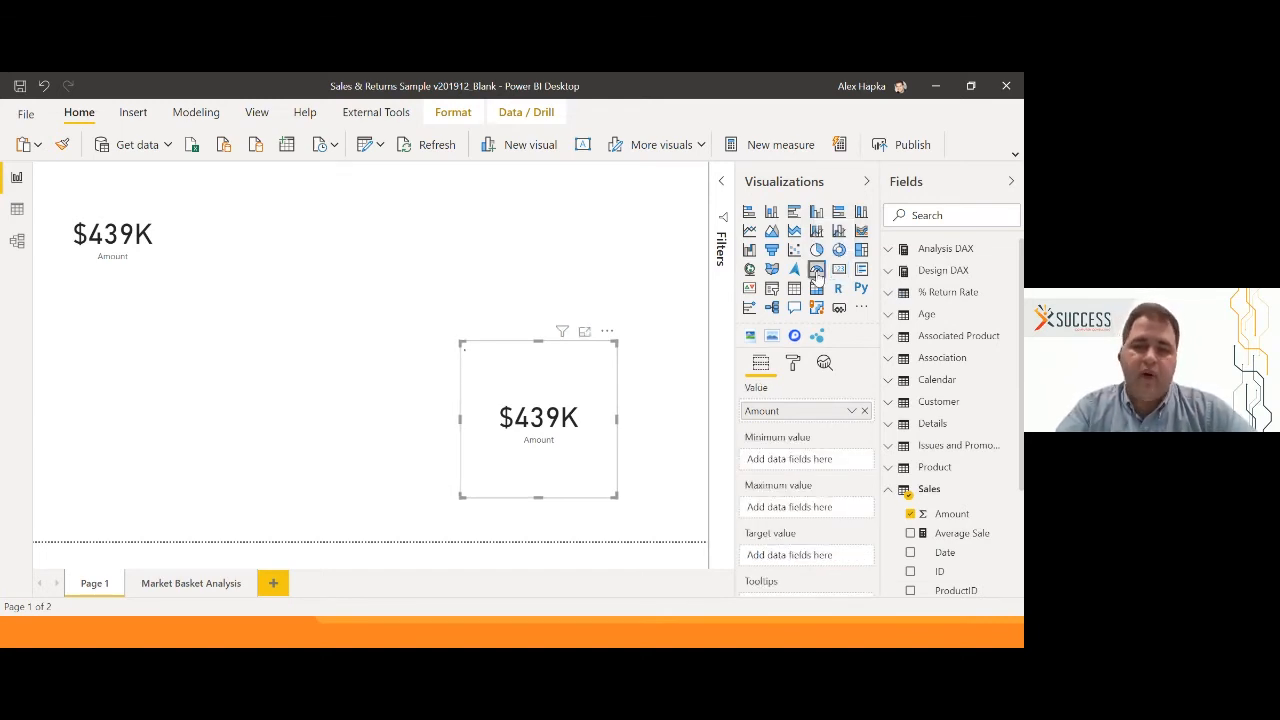
pyautogui.click(771, 231)
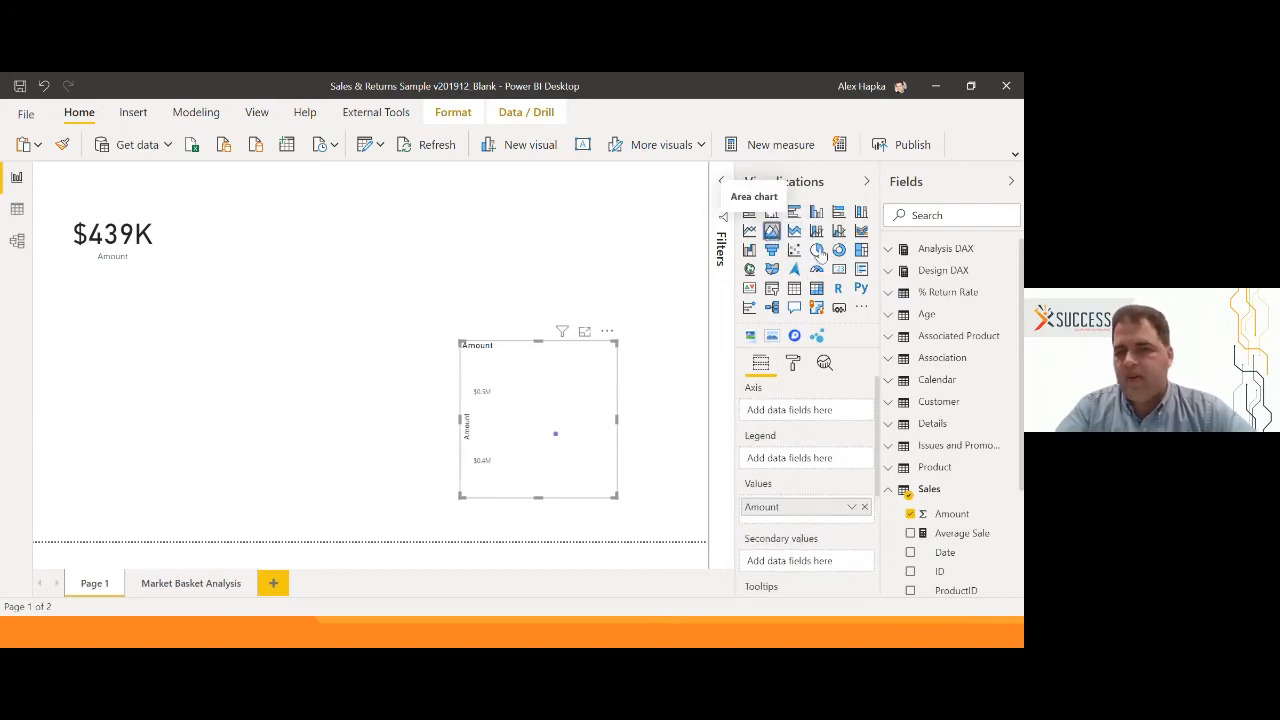
pyautogui.click(839, 269)
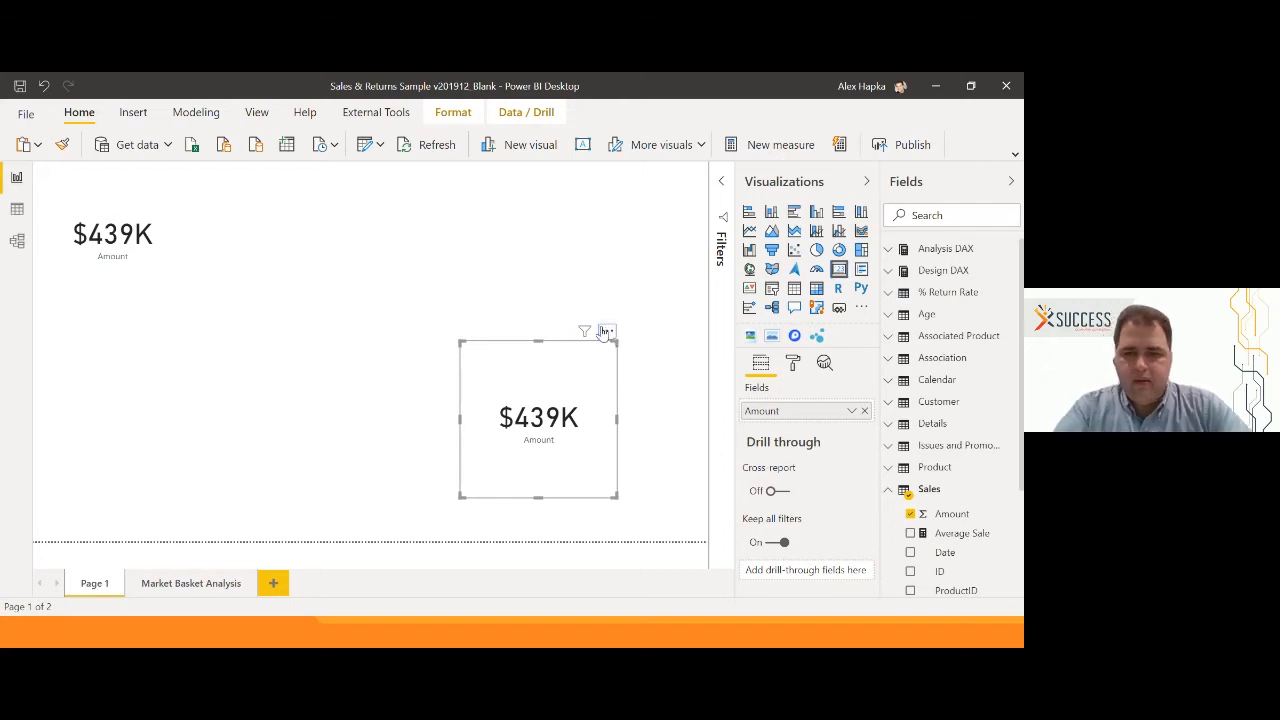
pyautogui.moveTo(604, 332); pyautogui.dragTo(338, 334)
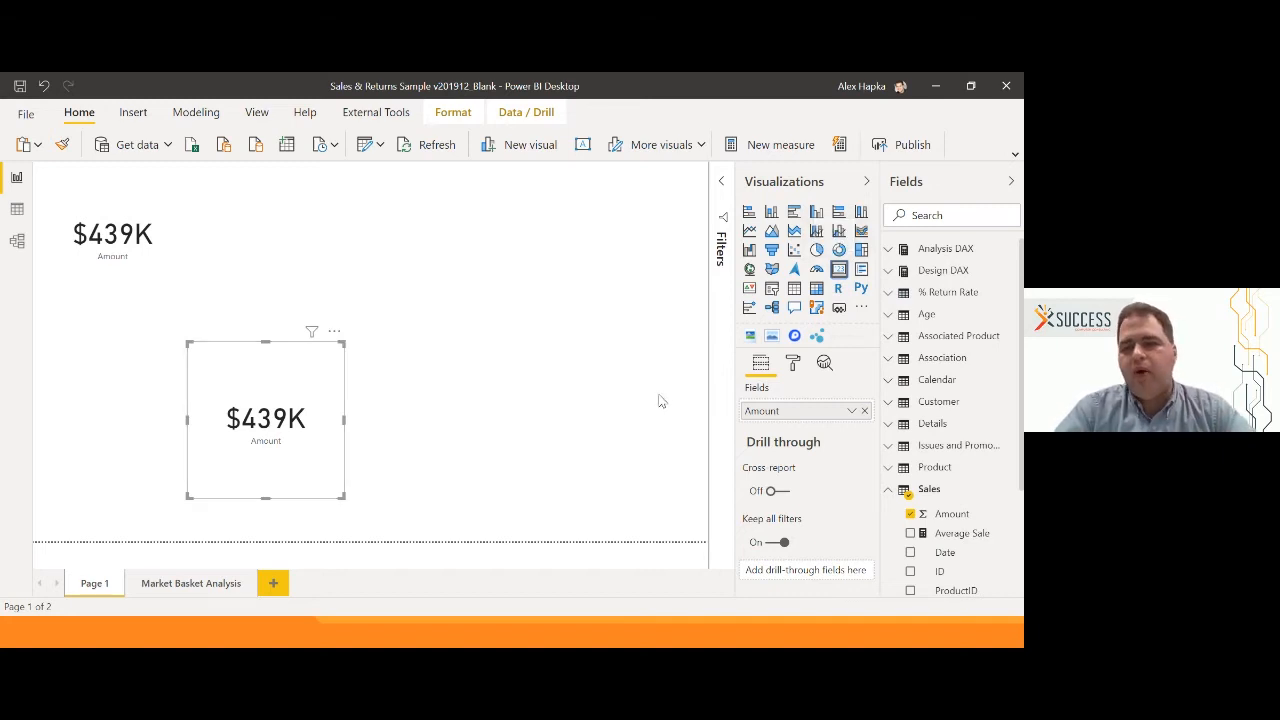
# Look through the AppSource visuals, including the KPIs category, and close the gallery without adding any.
pyautogui.click(862, 310)
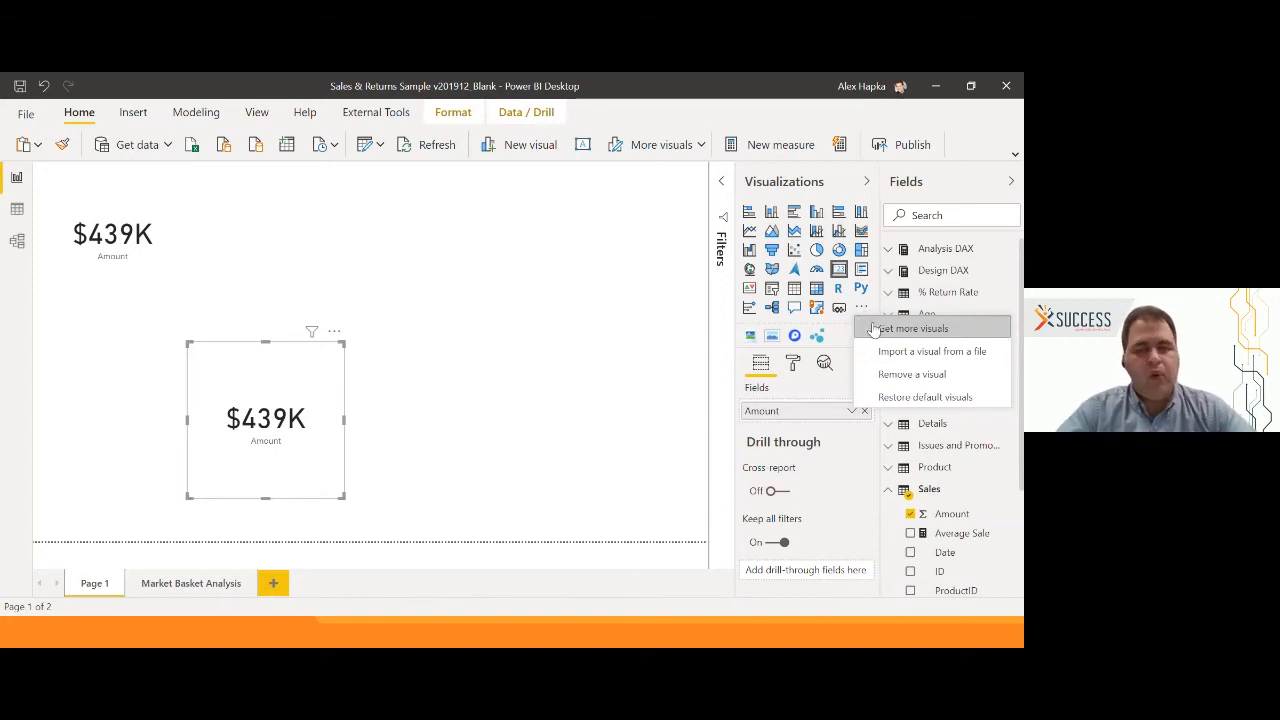
pyautogui.click(873, 330)
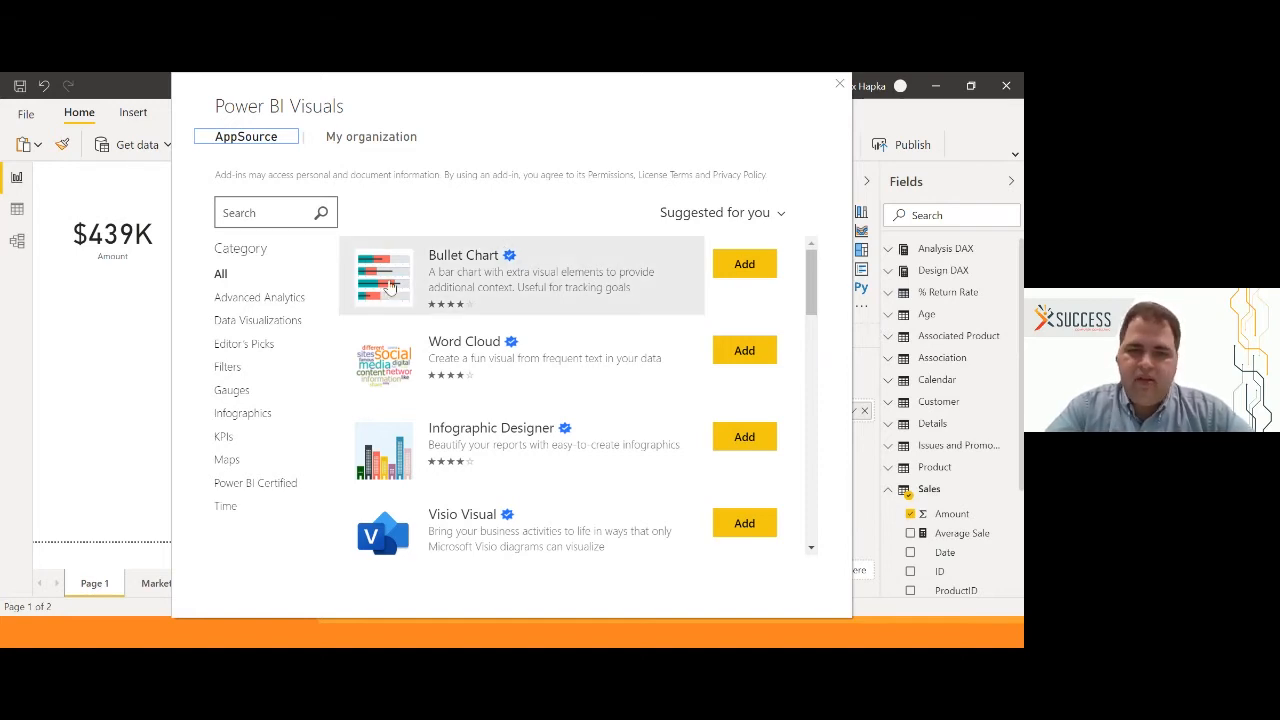
pyautogui.scroll(-3, 478, 370)
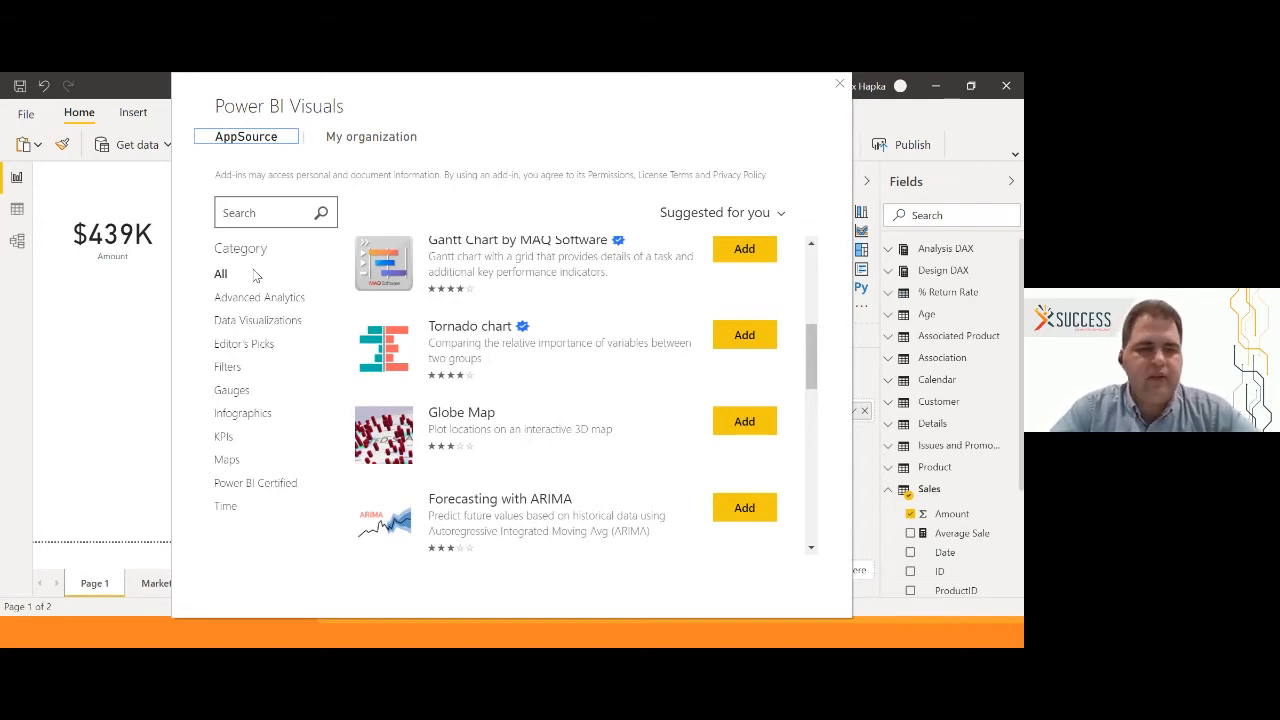
pyautogui.click(226, 440)
pyautogui.scroll(-2, 455, 452)
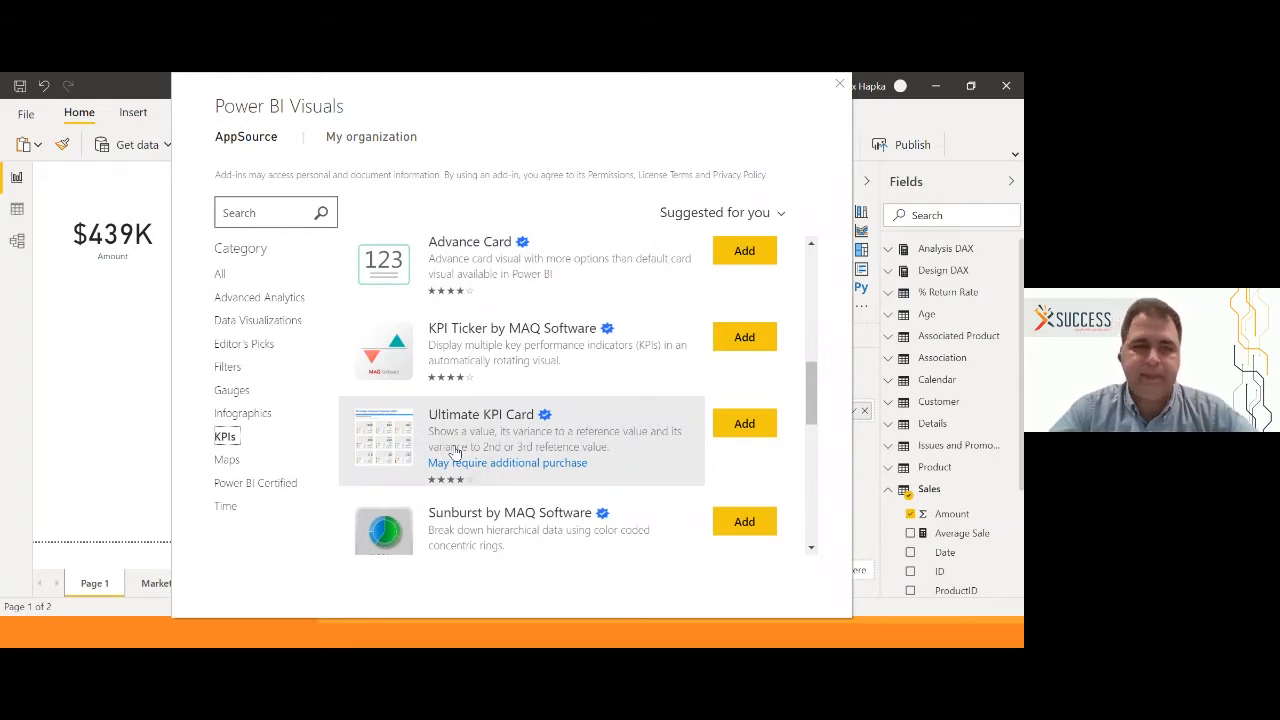
pyautogui.click(838, 85)
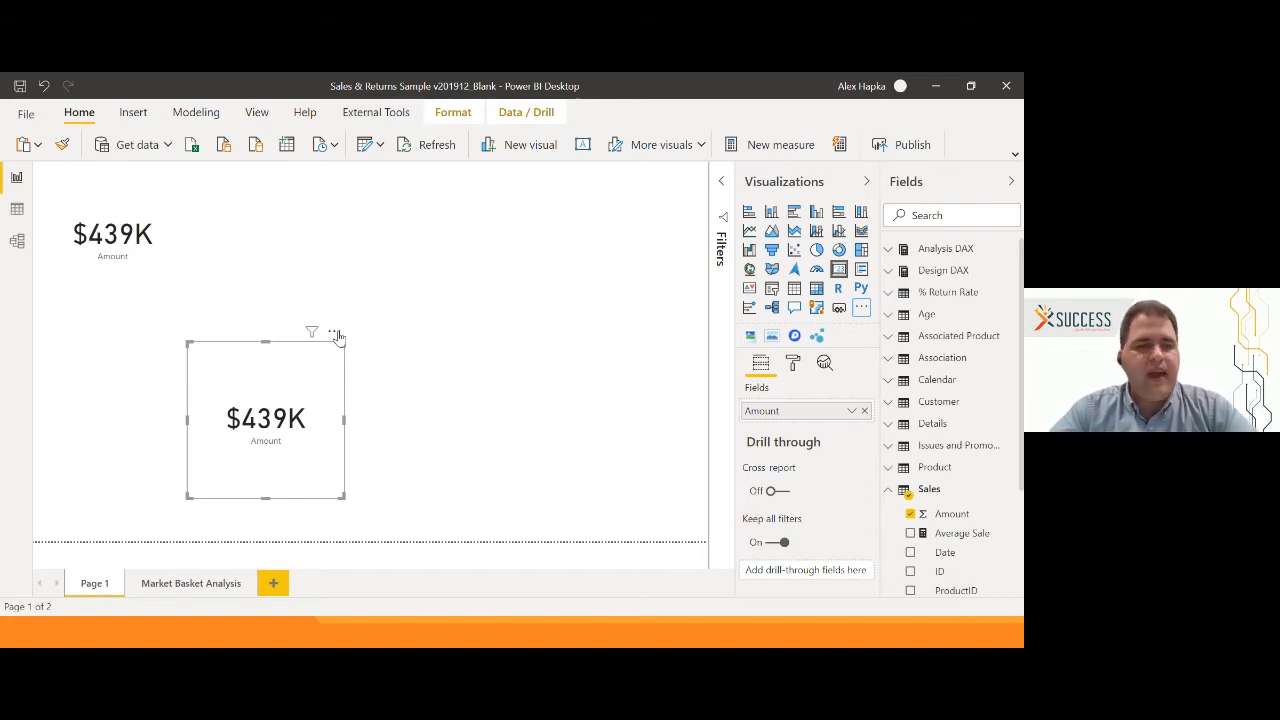
# Move the second Amount card toward the middle of the page and convert it to a clustered column chart.
pyautogui.moveTo(334, 334); pyautogui.dragTo(453, 291)
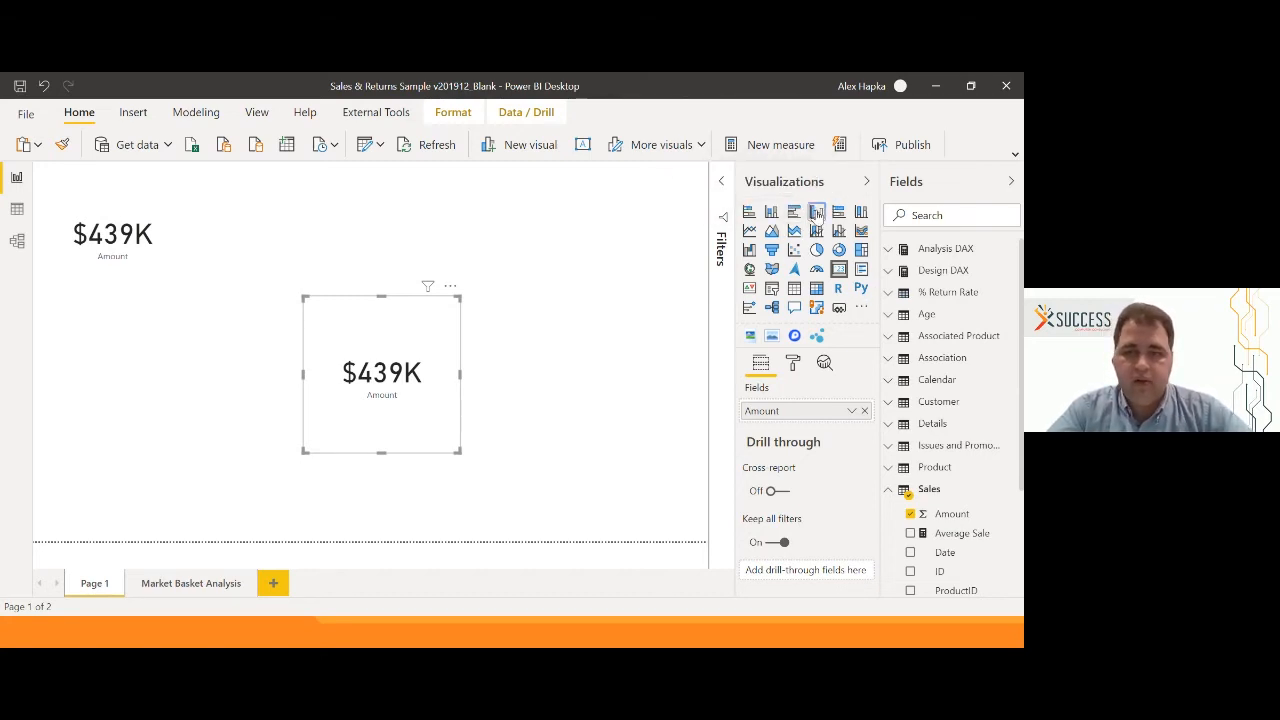
pyautogui.click(817, 213)
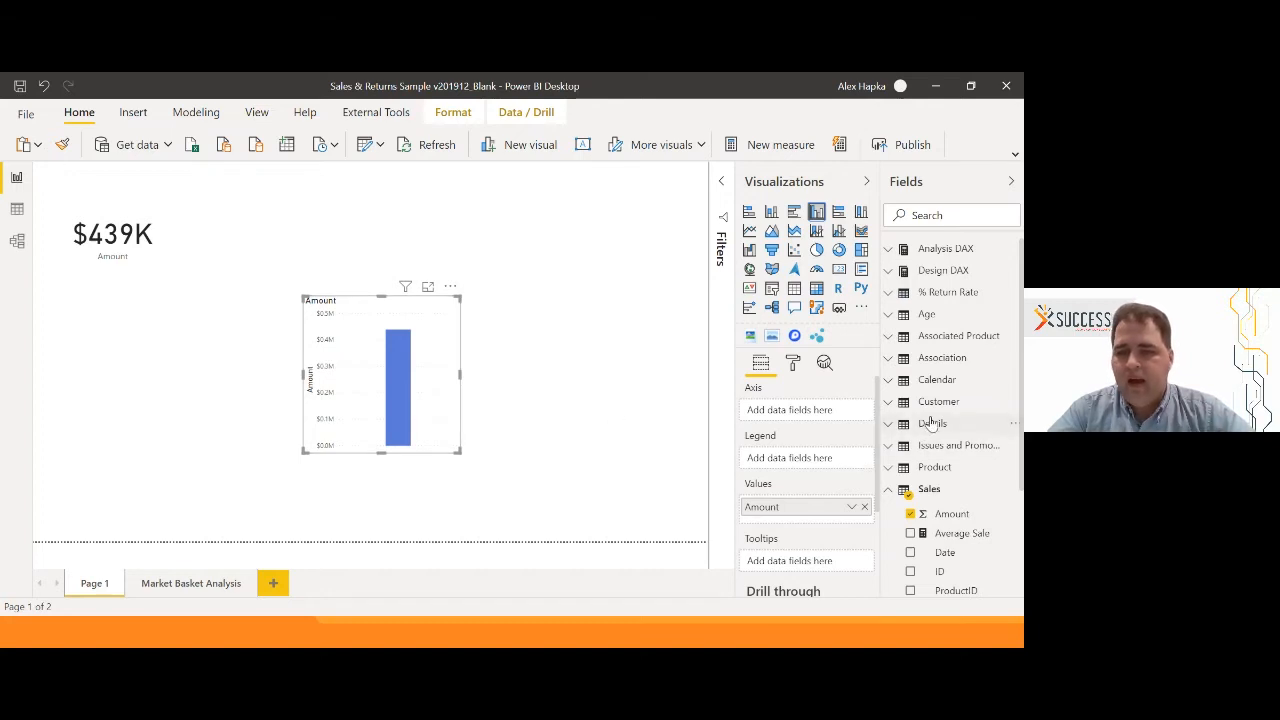
# Expand the Calendar table's fields and open the Calendar table in the data view.
pyautogui.click(890, 381)
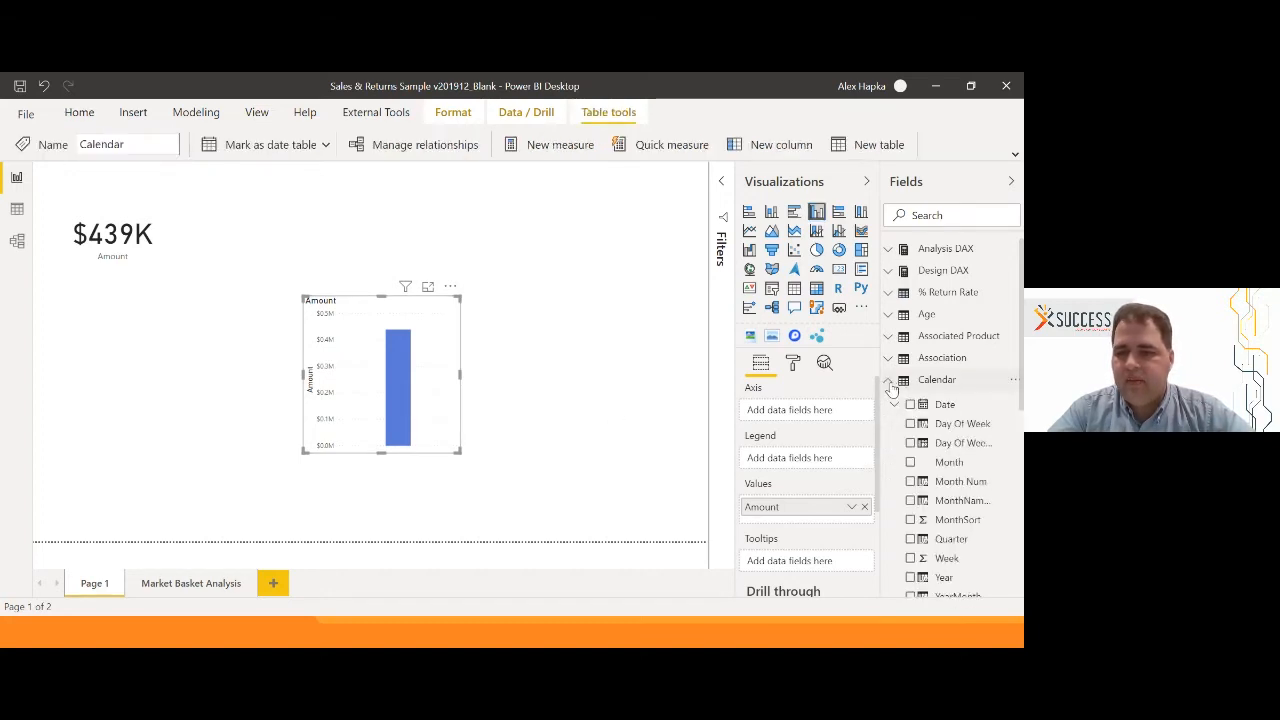
pyautogui.scroll(-2, 966, 417)
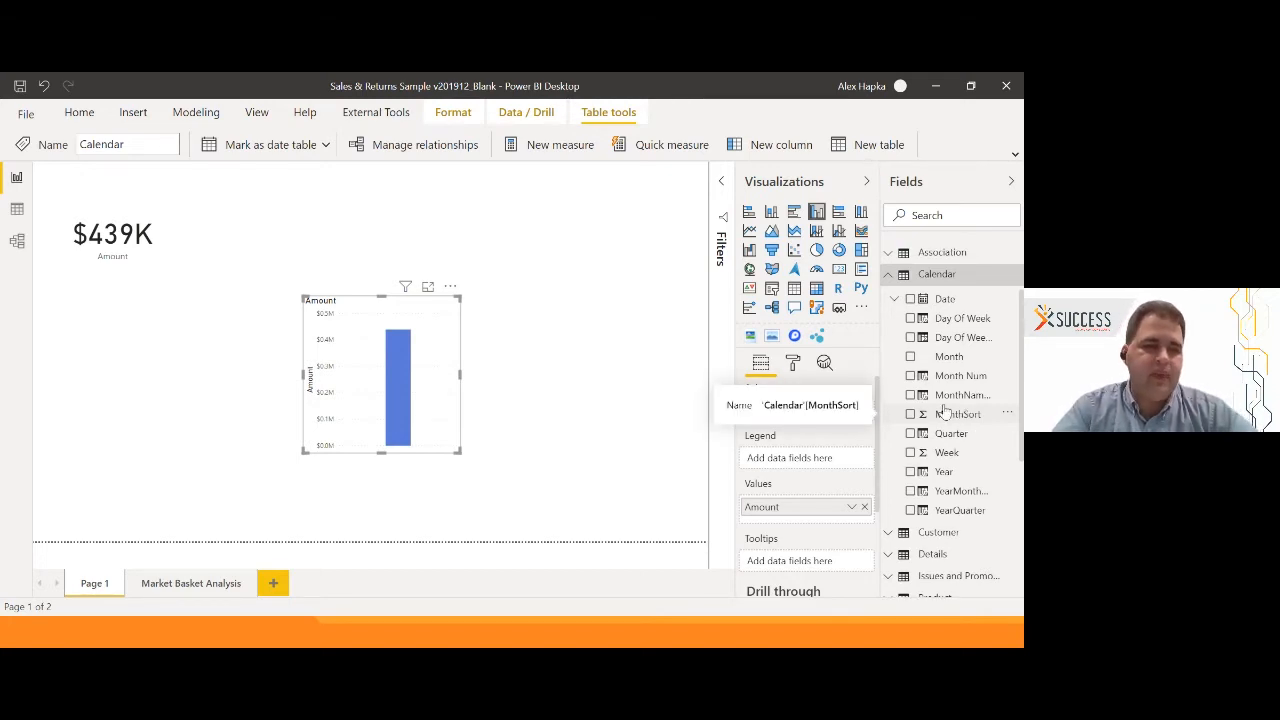
pyautogui.click(16, 210)
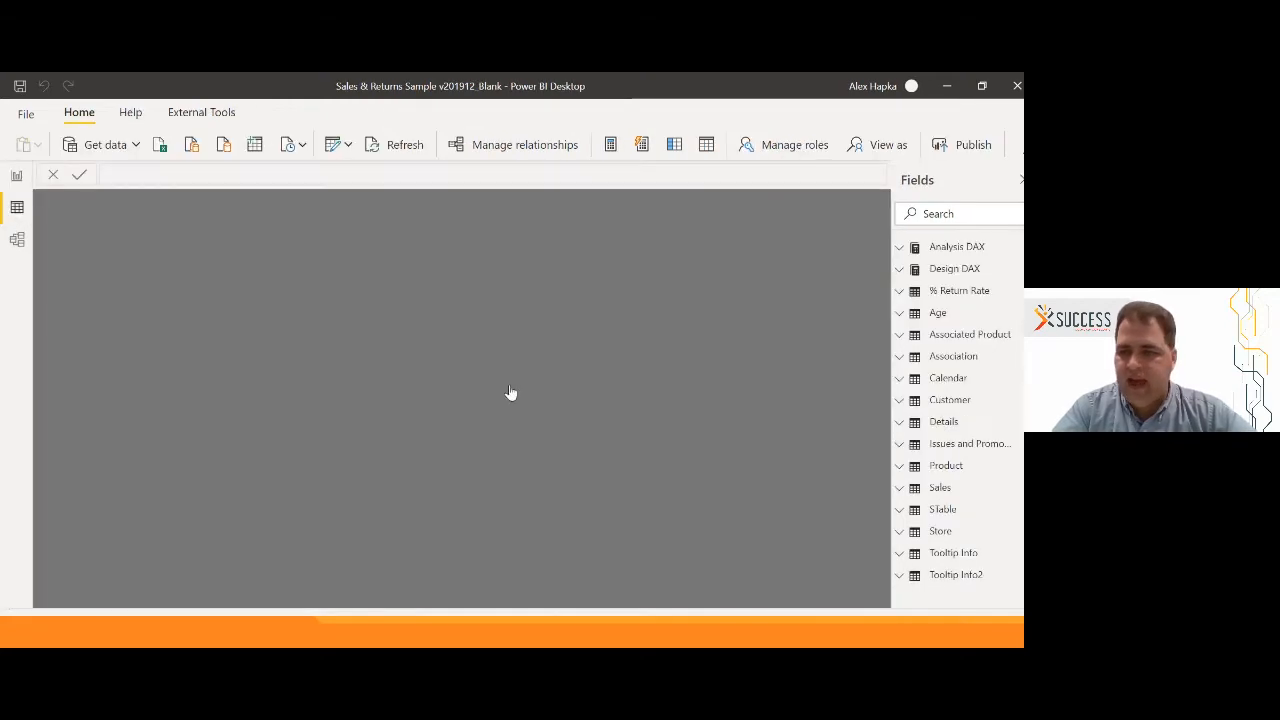
pyautogui.click(938, 378)
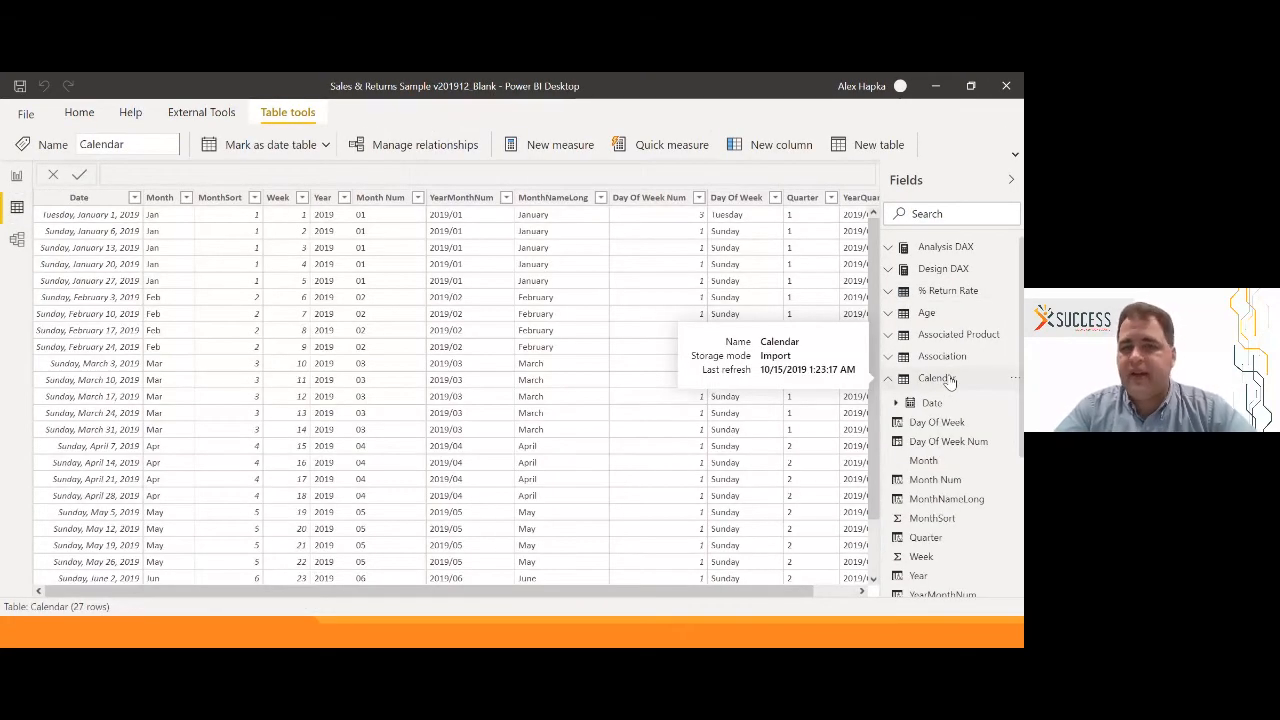
# Examine the Calendar columns and their formulas, from Date and Year through MonthNameLong to Quarter, and return to the report page.
pyautogui.click(552, 198)
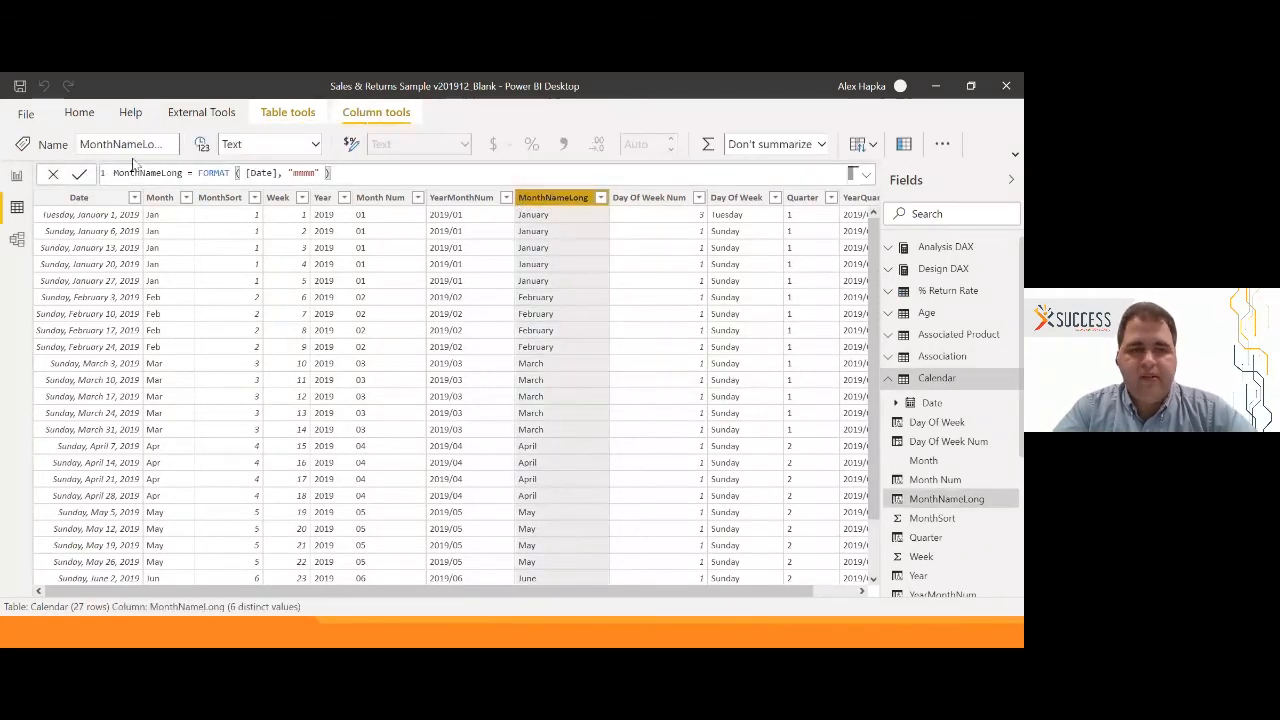
pyautogui.click(99, 204)
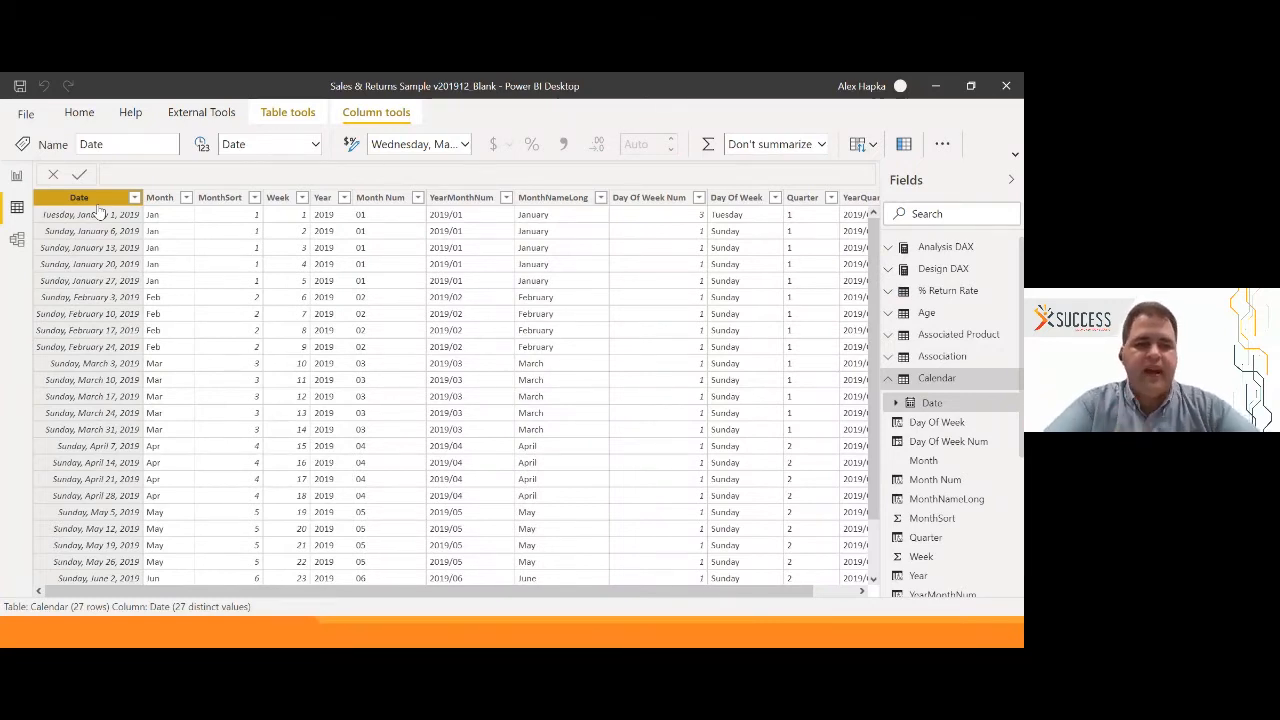
pyautogui.click(322, 197)
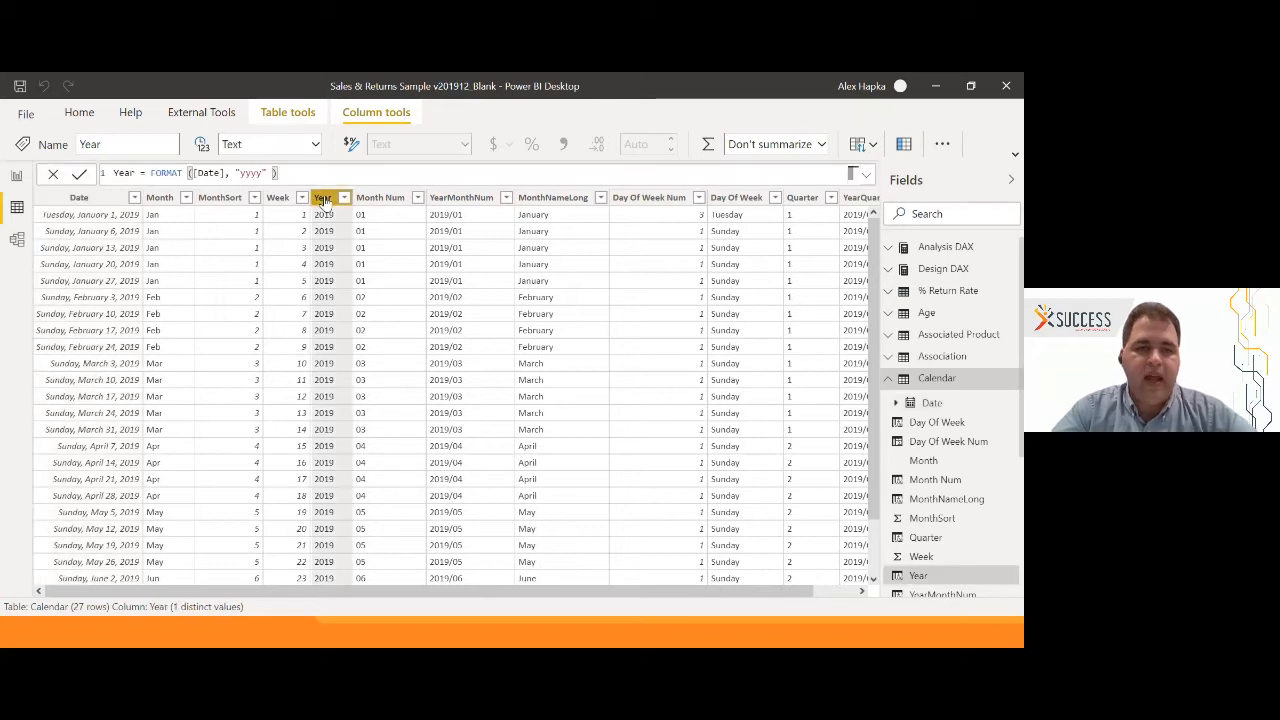
pyautogui.click(453, 200)
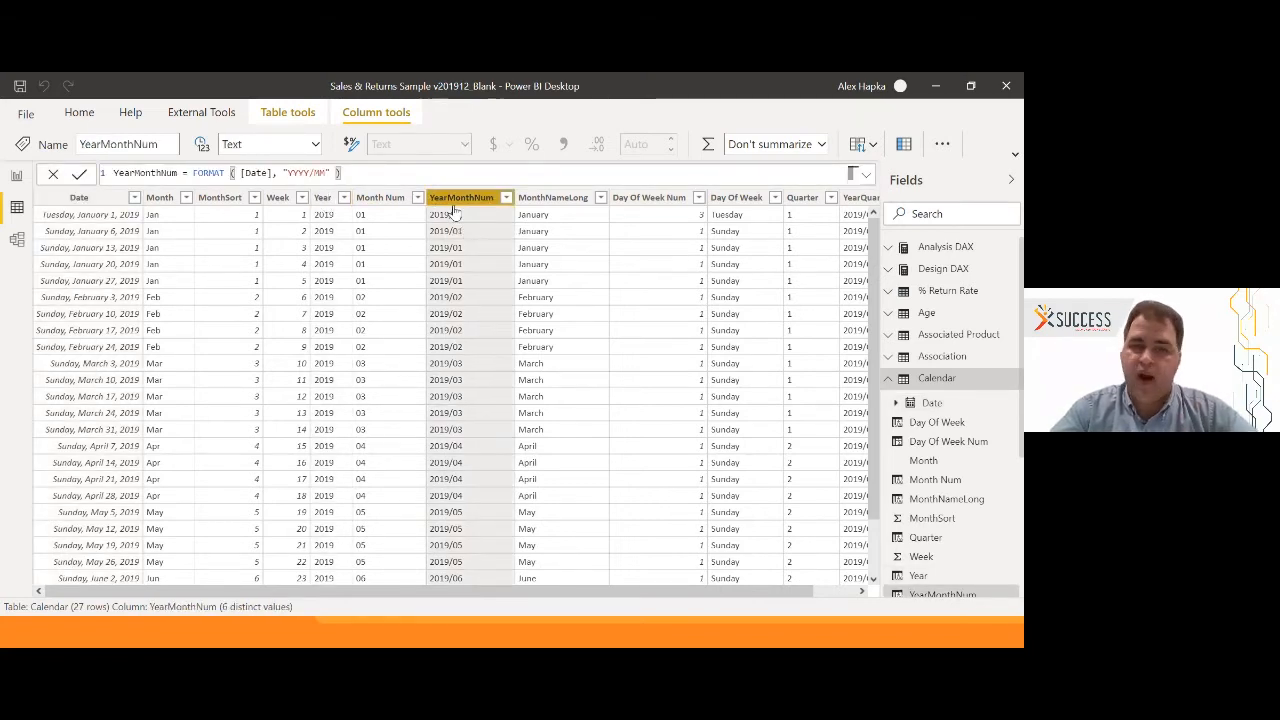
pyautogui.click(570, 198)
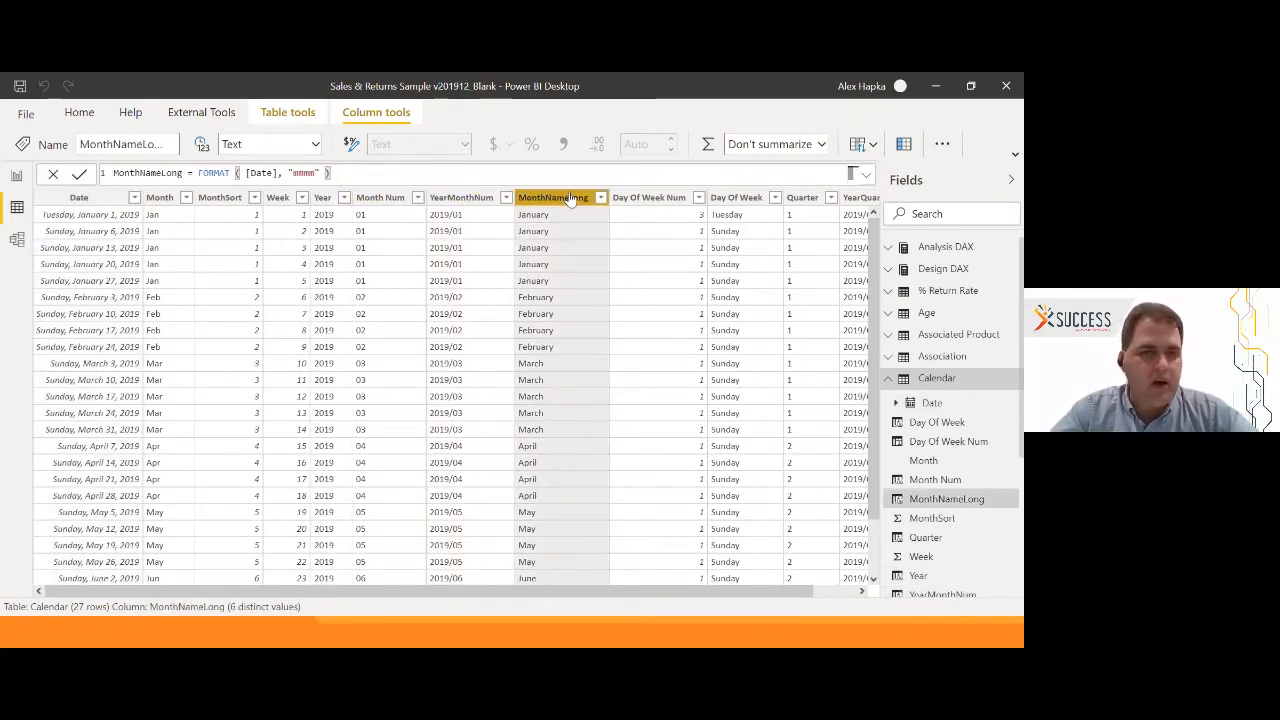
pyautogui.click(645, 206)
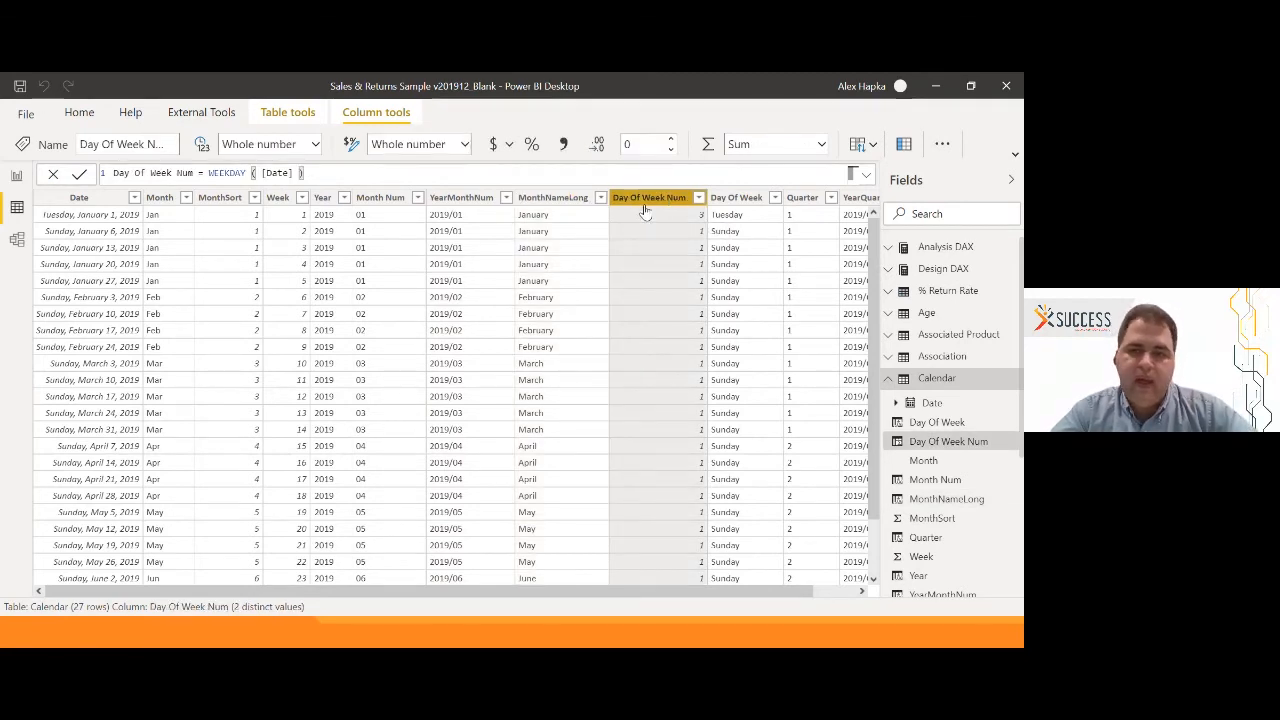
pyautogui.click(741, 200)
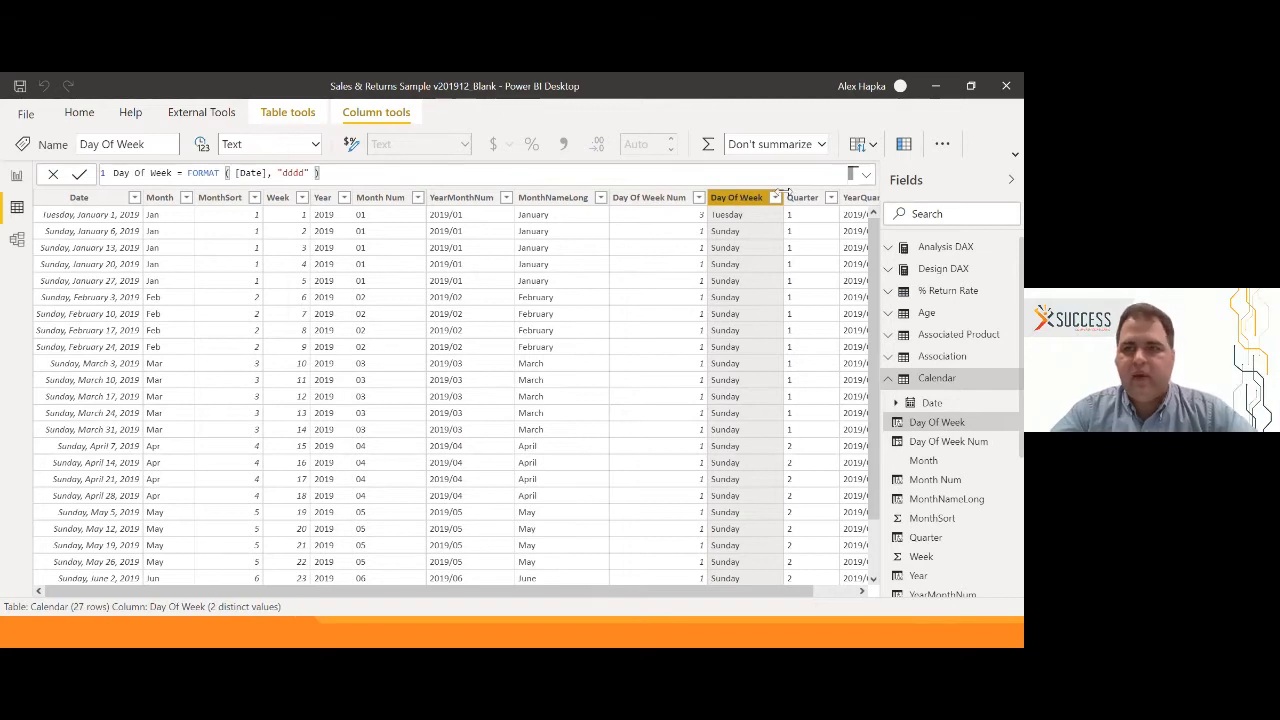
pyautogui.click(787, 198)
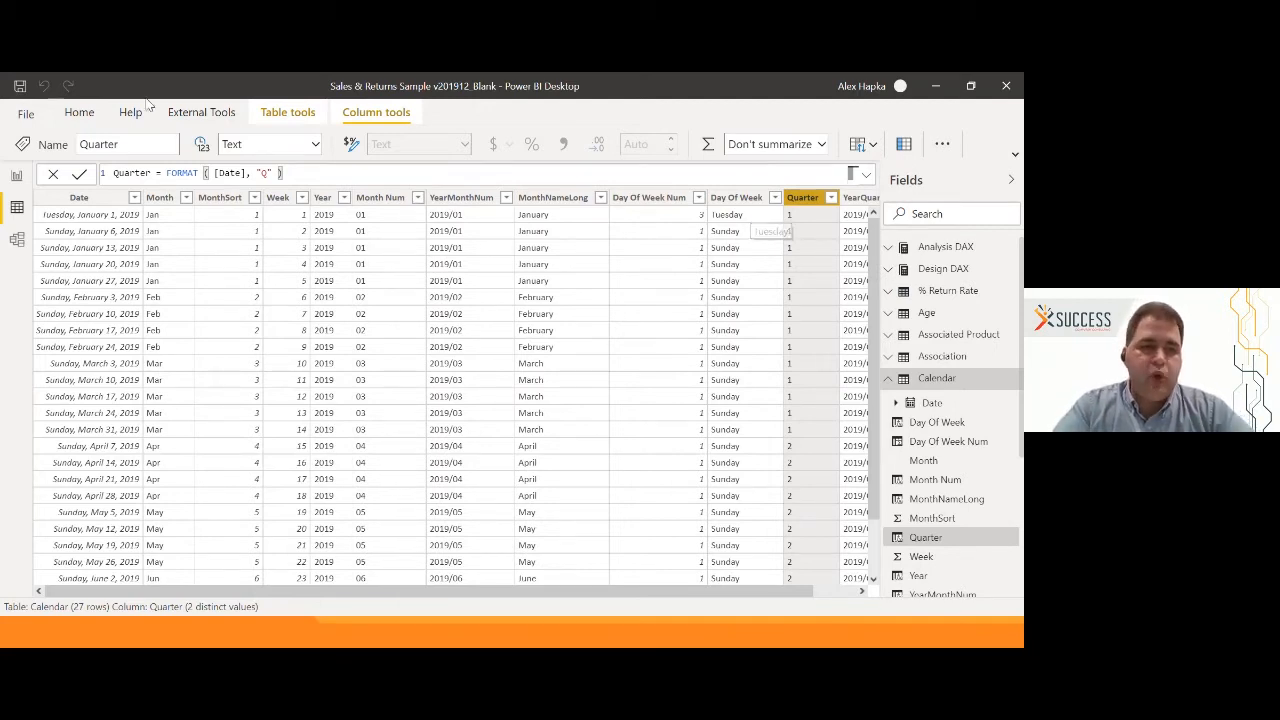
pyautogui.click(17, 177)
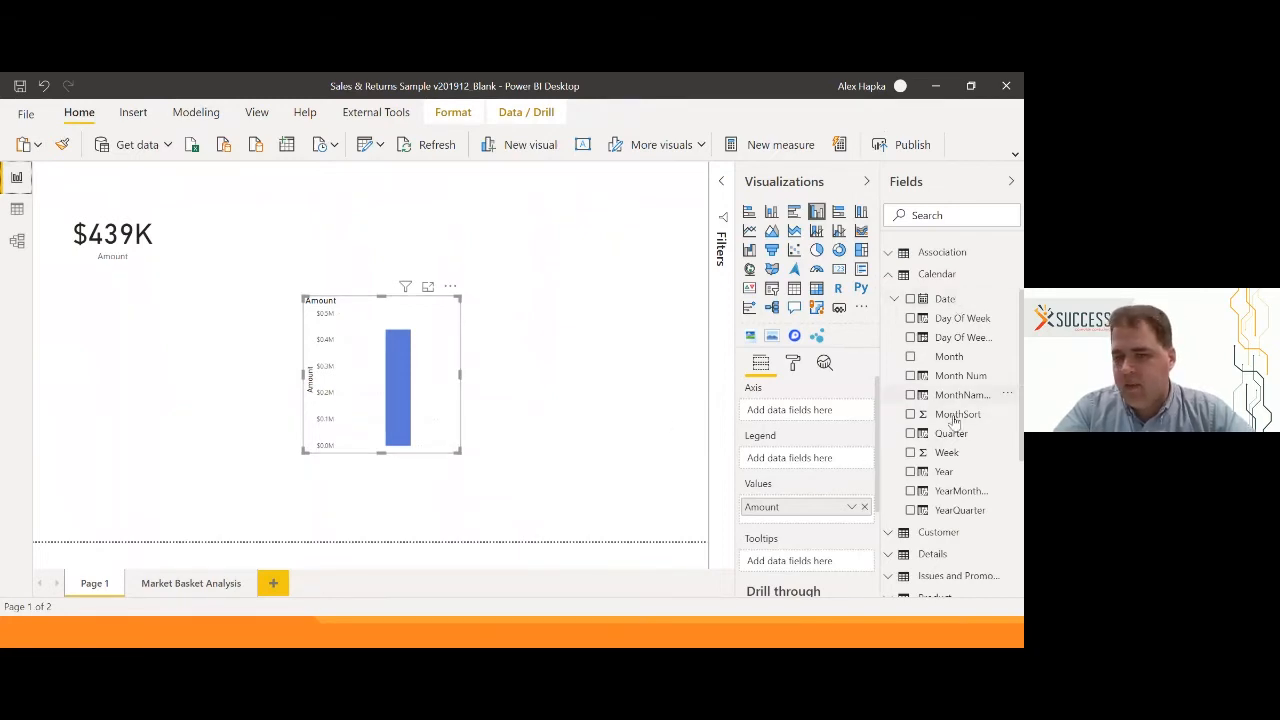
# Try the Calendar fields Quarter and Day Of Week as the column chart's axis, removing each one after viewing it.
pyautogui.moveTo(951, 436); pyautogui.dragTo(809, 424)
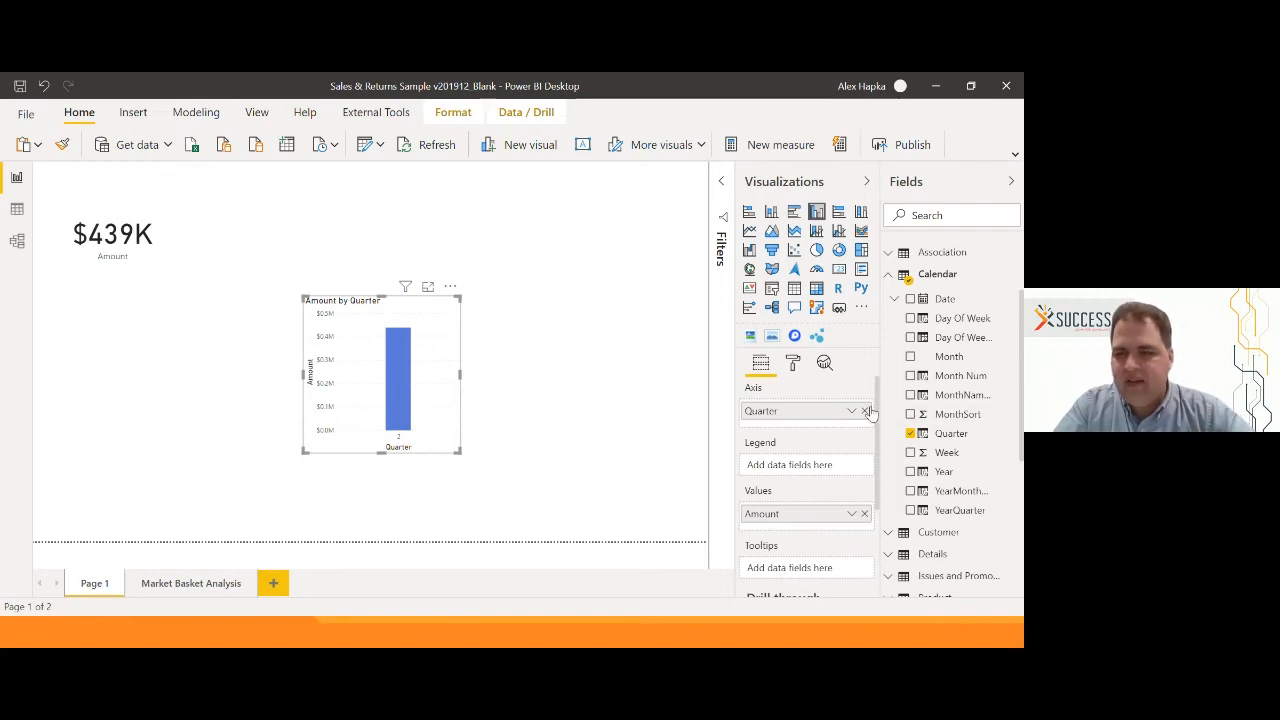
pyautogui.click(910, 433)
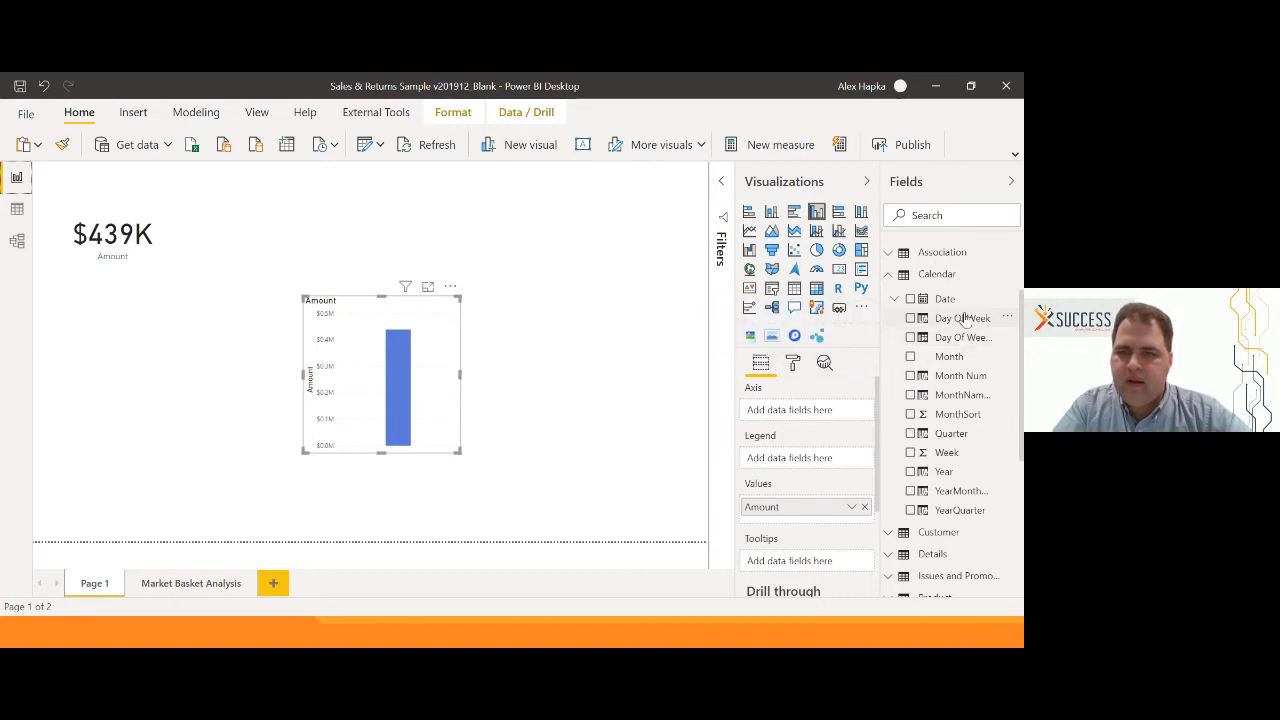
pyautogui.moveTo(965, 318); pyautogui.dragTo(806, 420)
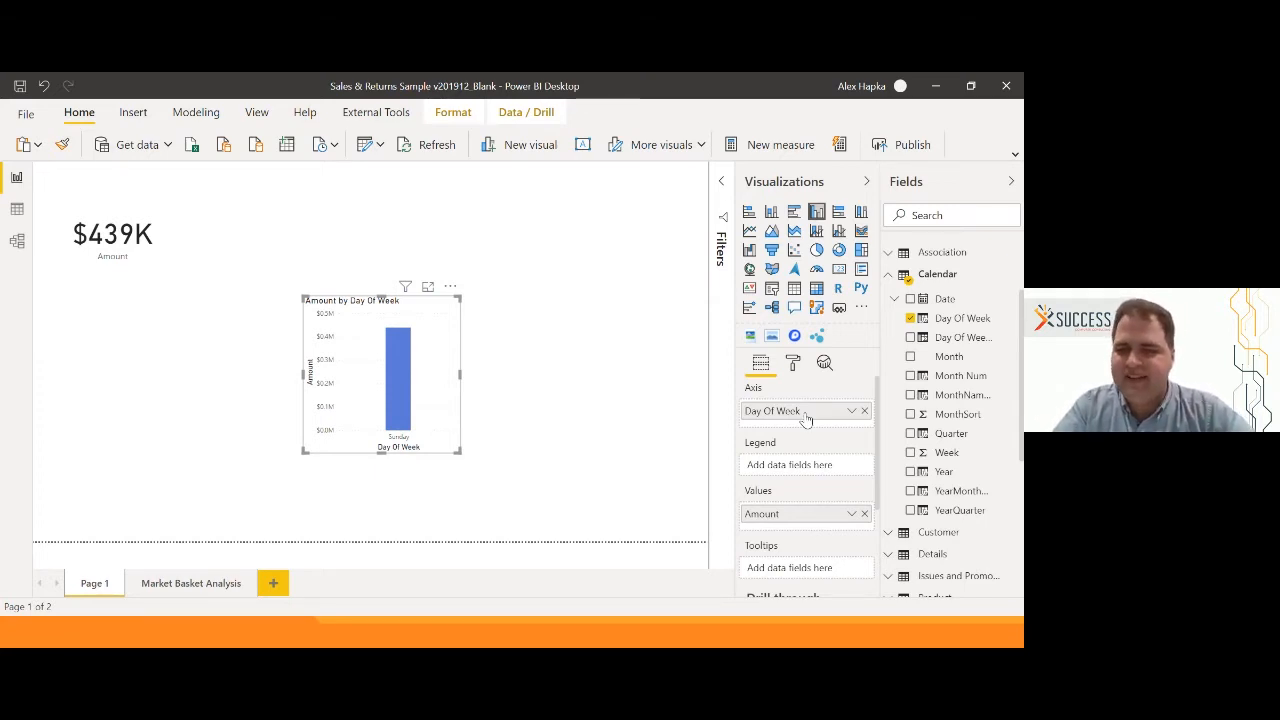
pyautogui.click(864, 410)
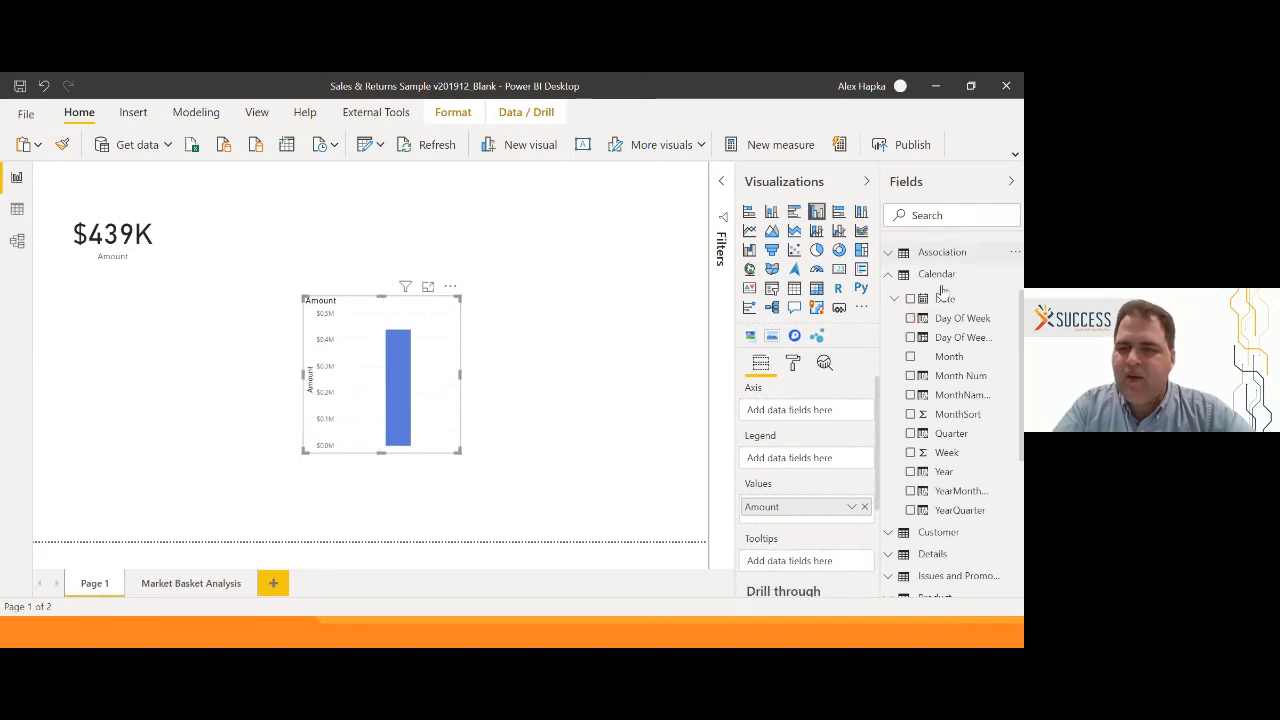
# Put the Calendar Date hierarchy on the column chart's axis and remove its Year, Quarter and Month levels, keeping only Day.
pyautogui.moveTo(940, 298); pyautogui.dragTo(808, 410)
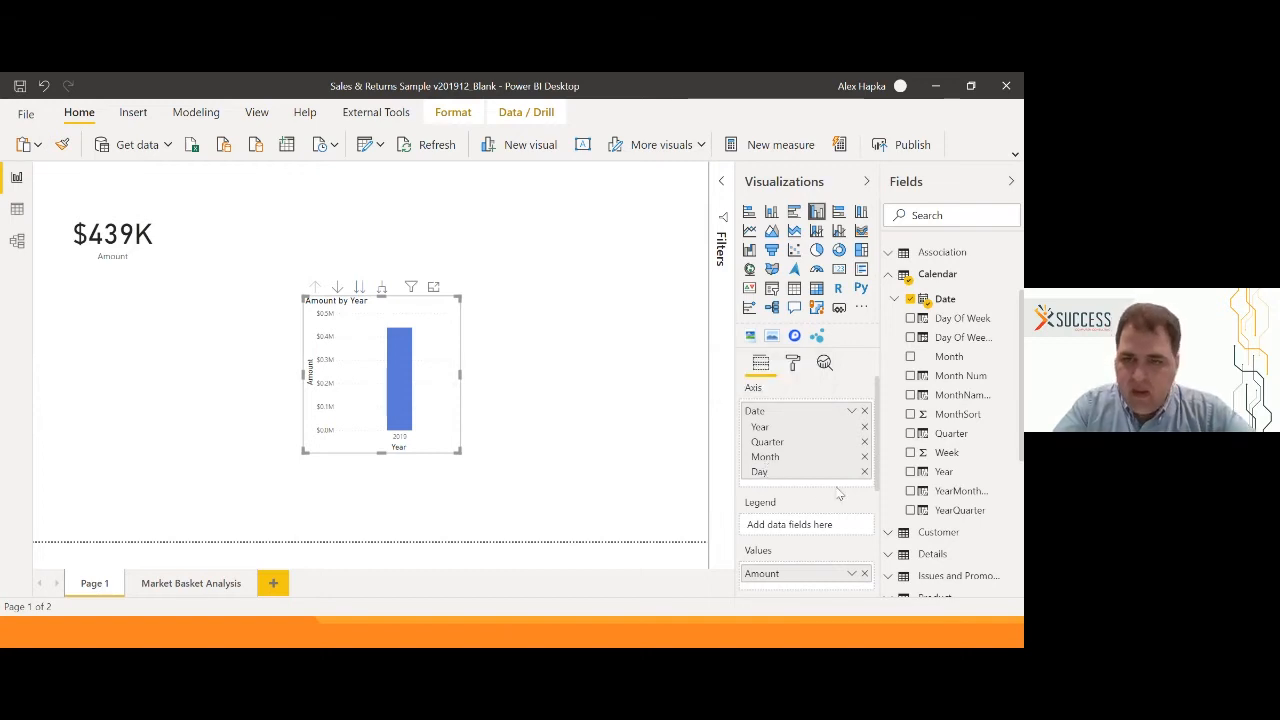
pyautogui.click(865, 428)
pyautogui.click(865, 428)
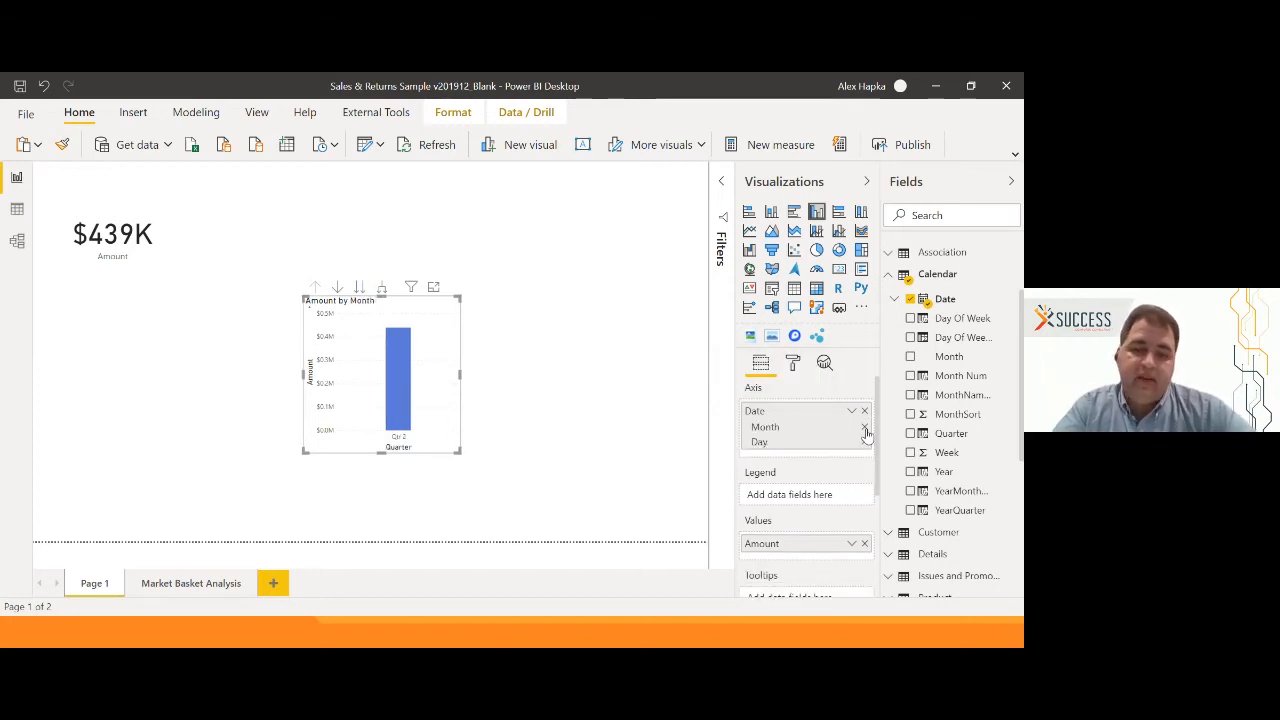
pyautogui.click(865, 428)
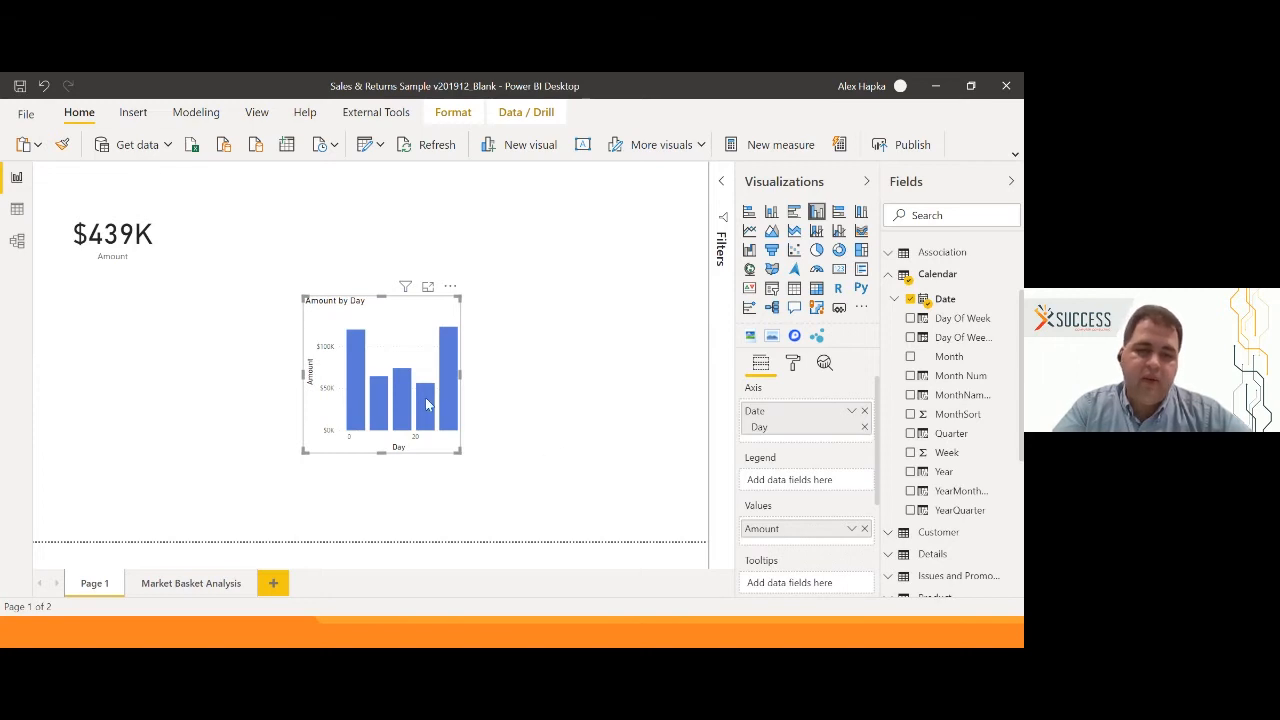
# Move the daily Amount chart to the page's left edge below the card and widen it.
pyautogui.moveTo(366, 402)
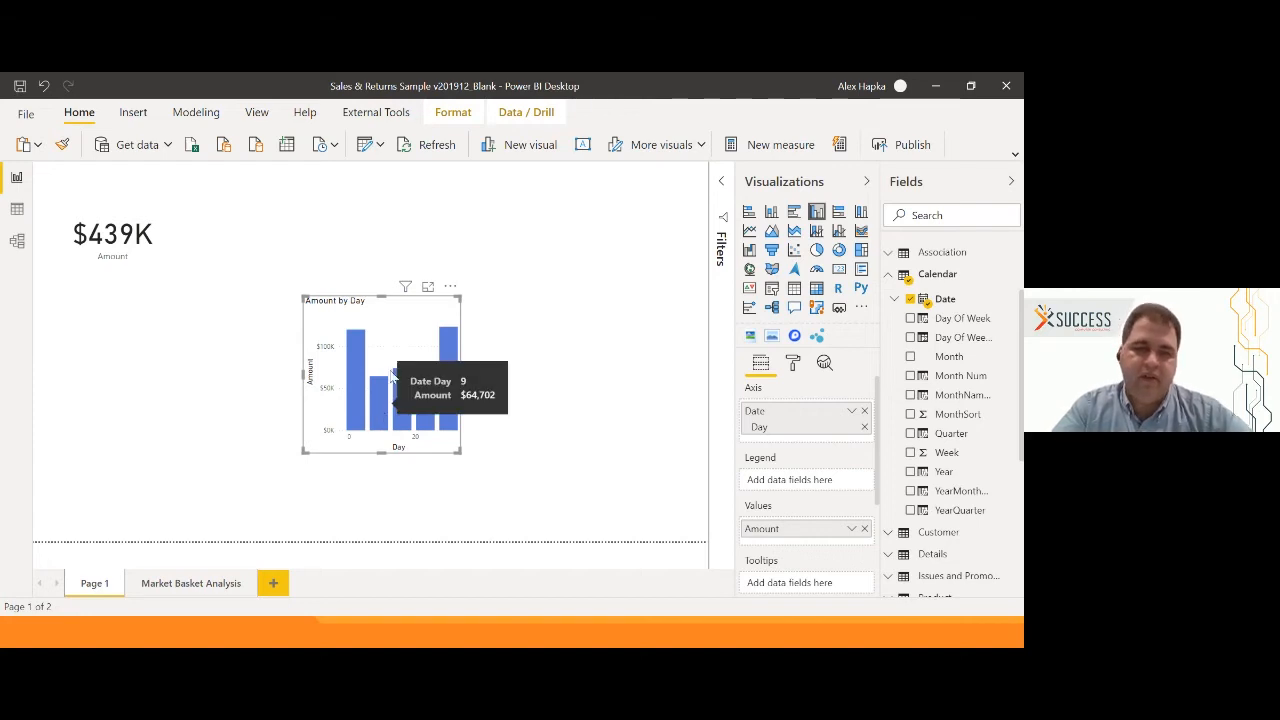
pyautogui.moveTo(420, 305); pyautogui.dragTo(156, 303)
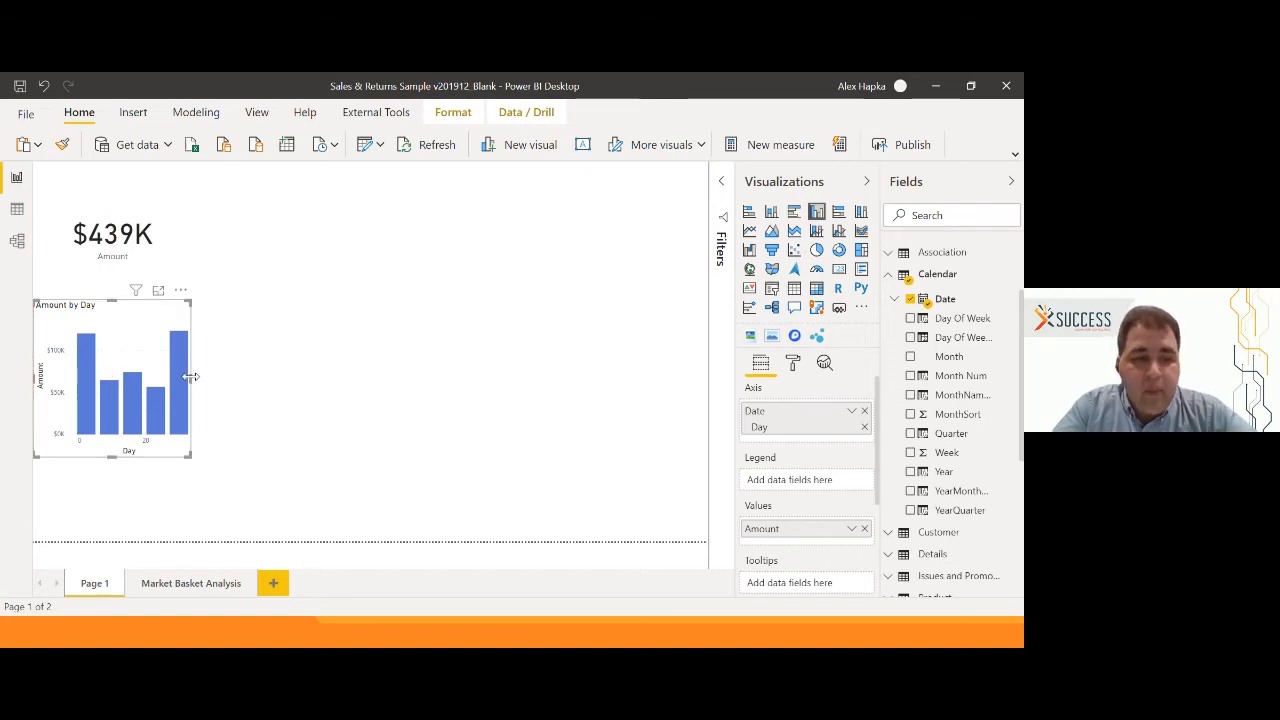
pyautogui.moveTo(190, 376); pyautogui.dragTo(305, 391)
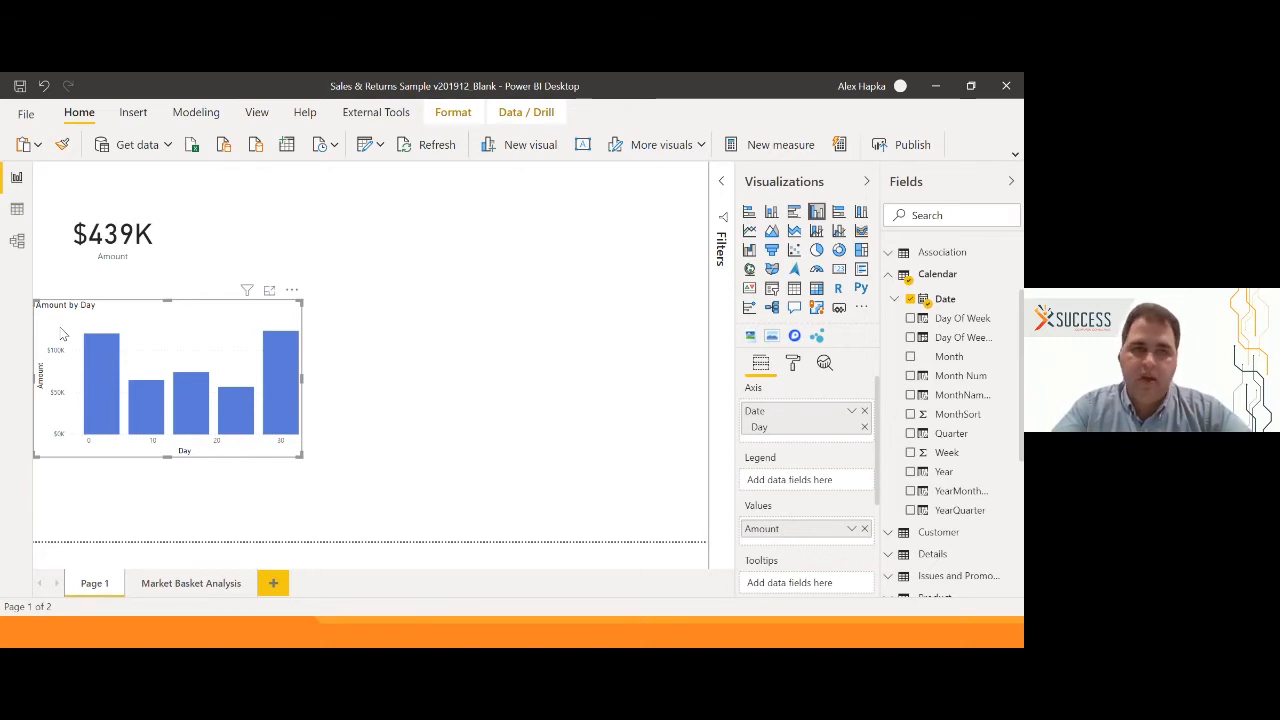
# Change the column chart's title text to "Total Sales by Day".
pyautogui.click(793, 365)
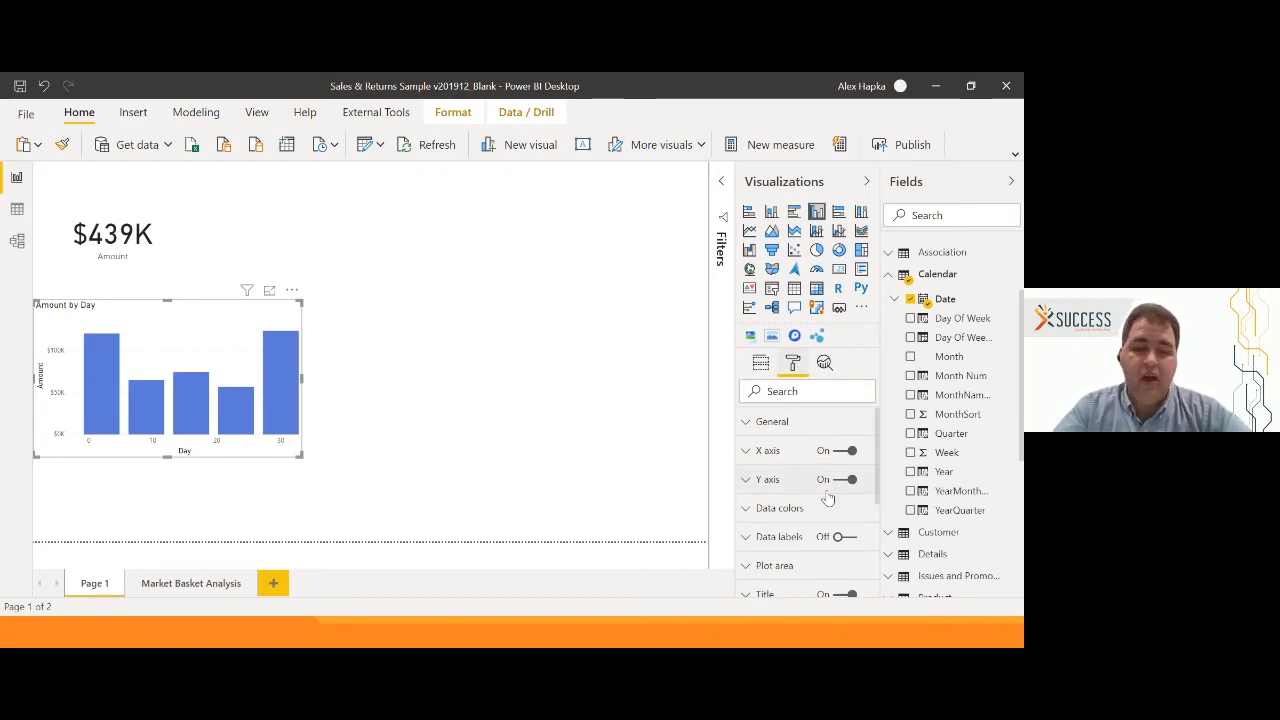
pyautogui.scroll(-3, 828, 498)
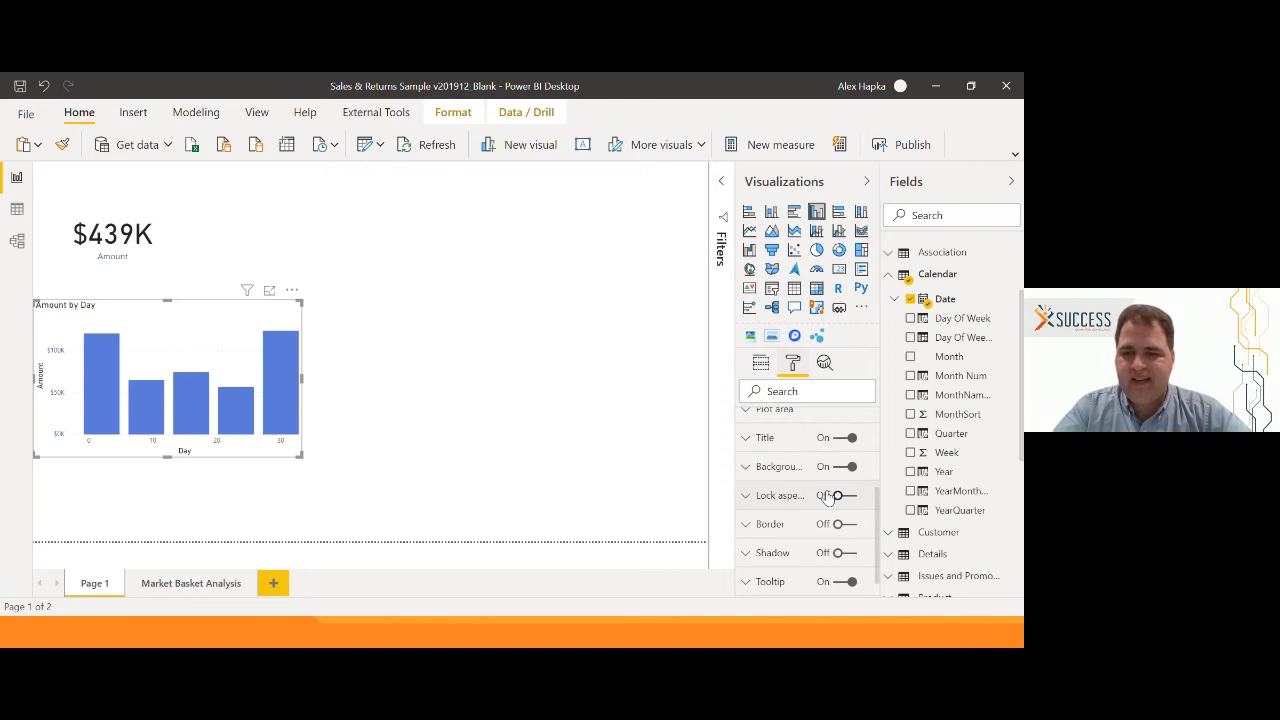
pyautogui.click(765, 437)
pyautogui.tripleClick(785, 485)
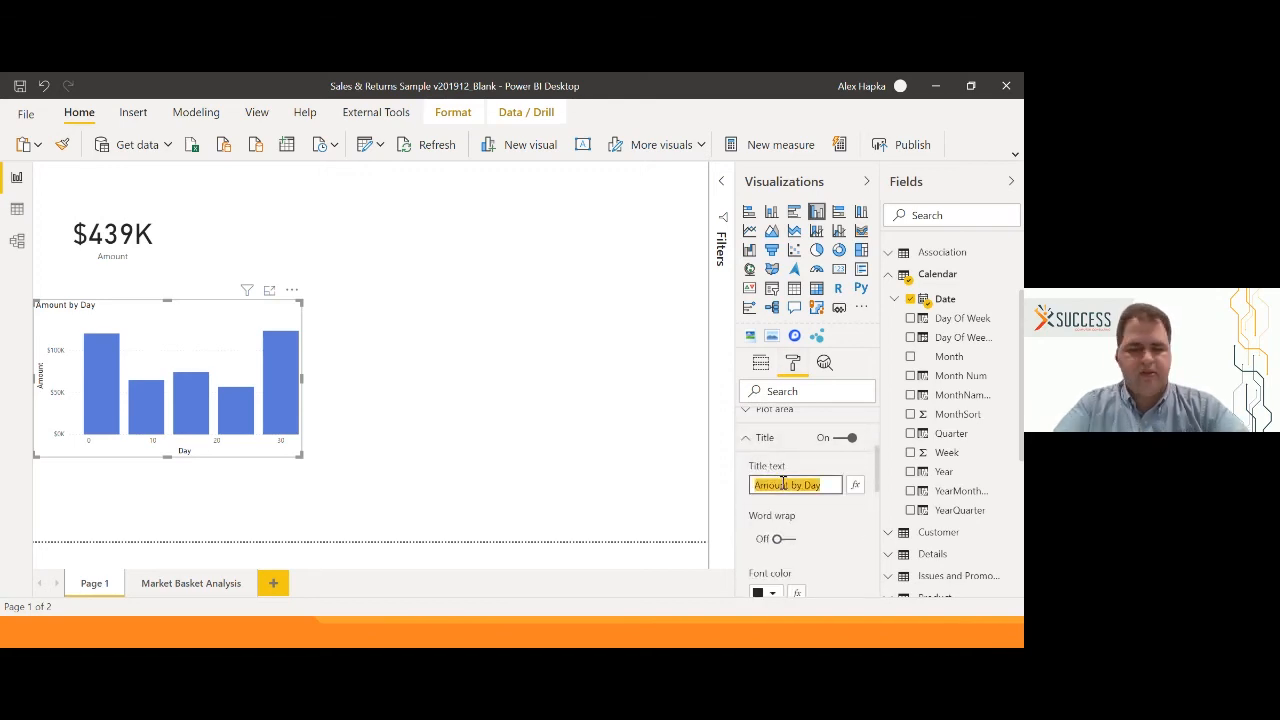
pyautogui.write('Total Sales')
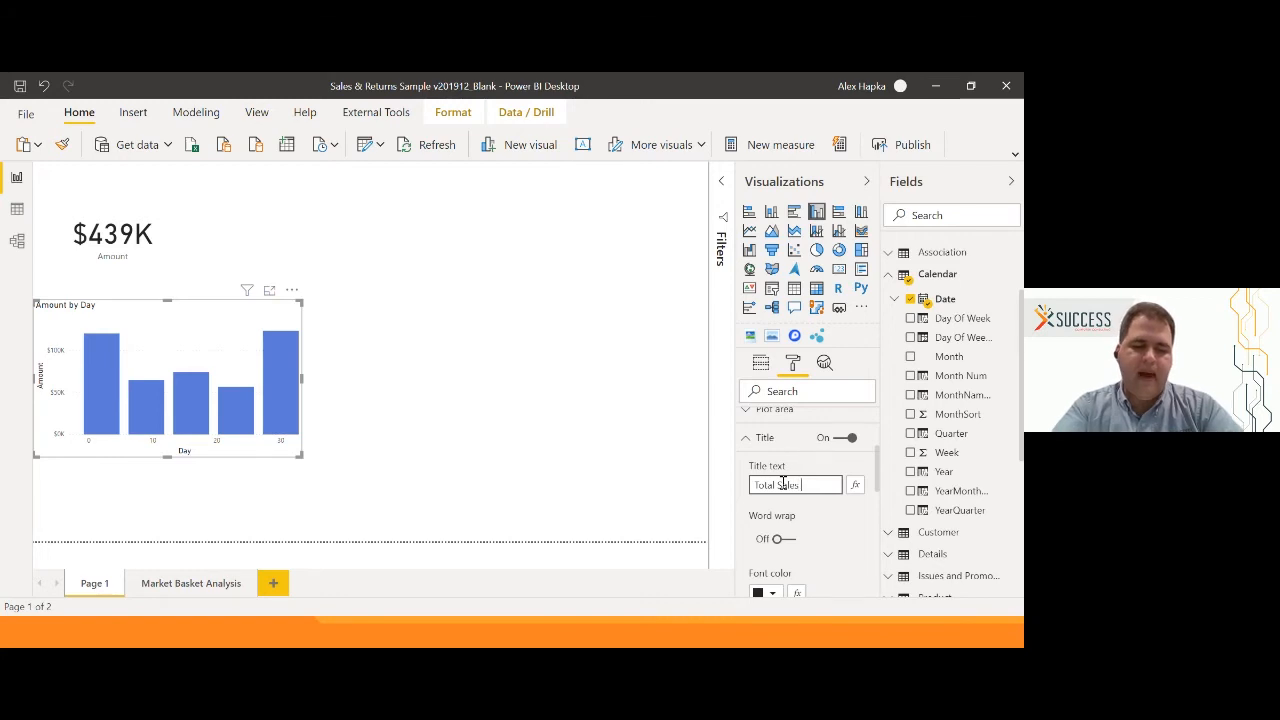
pyautogui.write(' by Day')
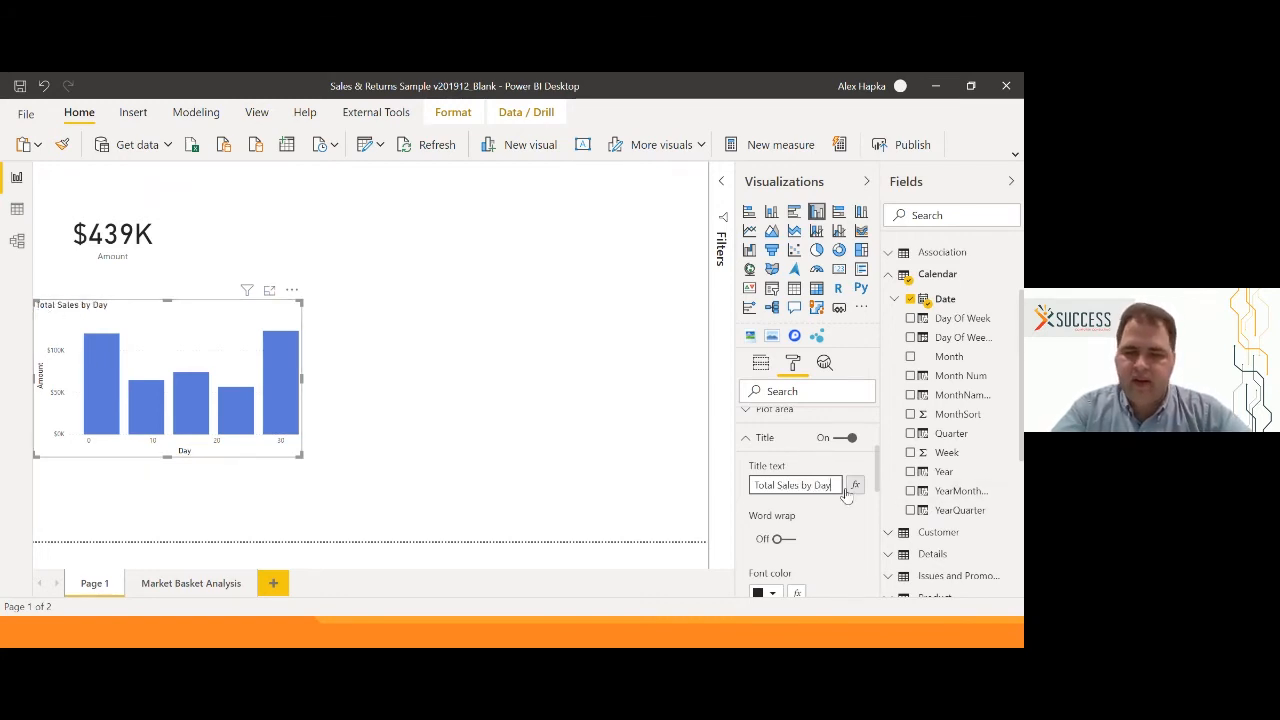
# Set the chart title's font color to a dark orange theme shade.
pyautogui.scroll(-2, 845, 488)
pyautogui.click(771, 488)
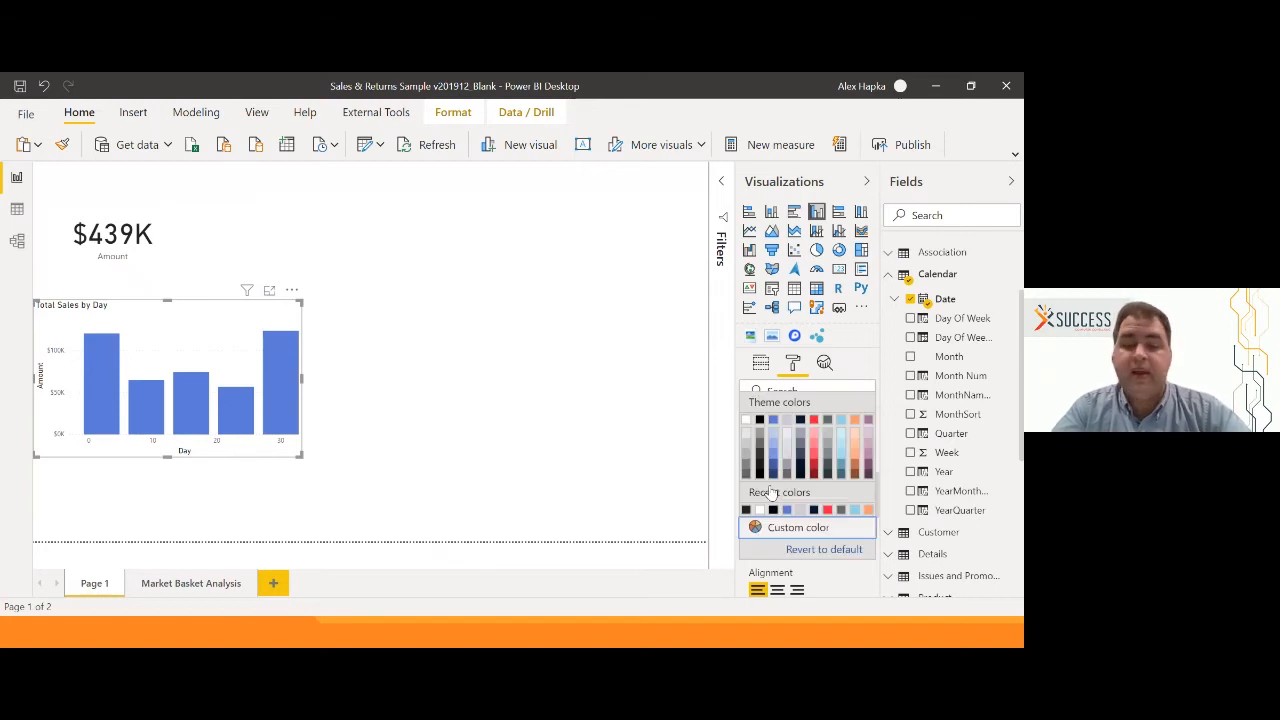
pyautogui.click(854, 470)
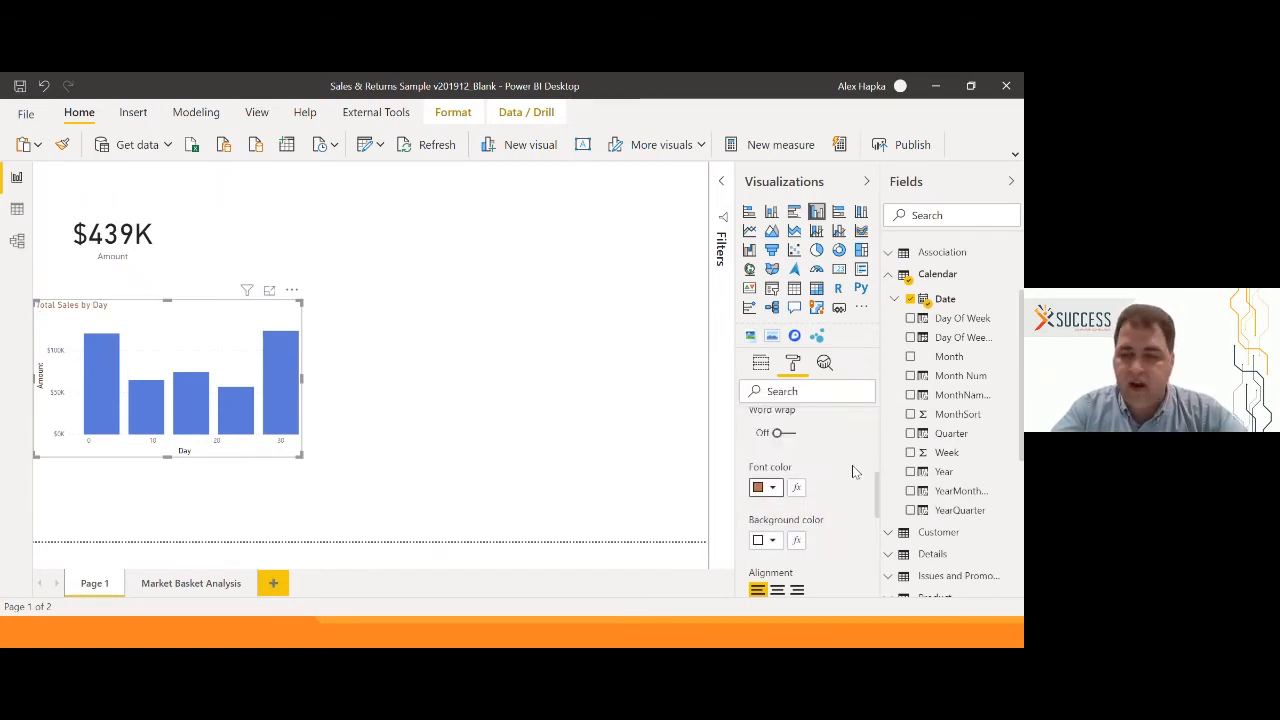
# Try a blue background behind the chart title and set the background back to white.
pyautogui.click(771, 488)
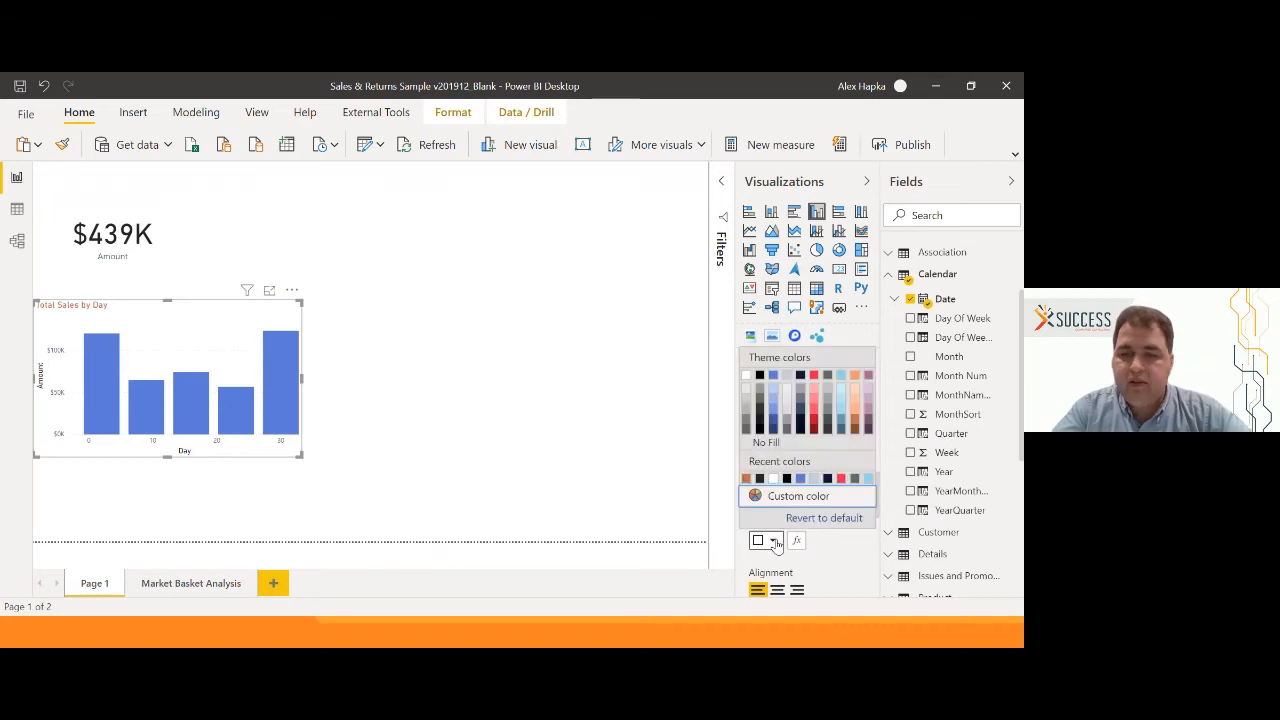
pyautogui.click(773, 418)
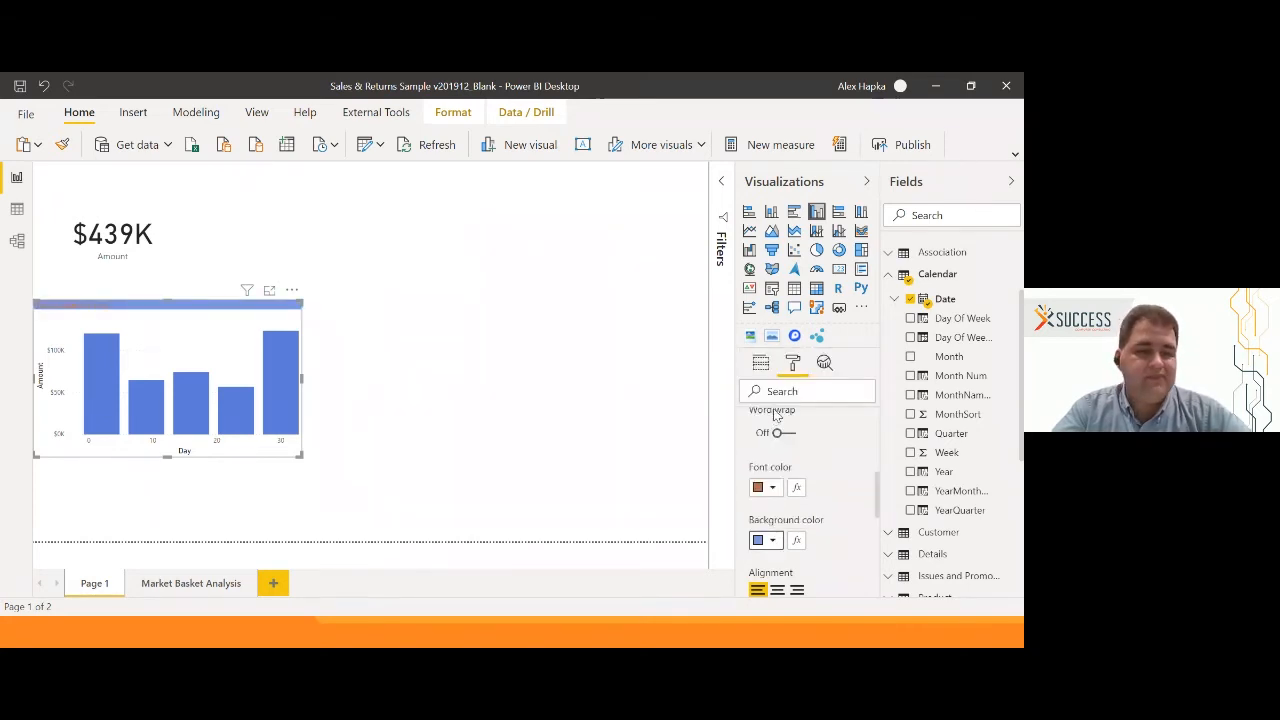
pyautogui.click(771, 540)
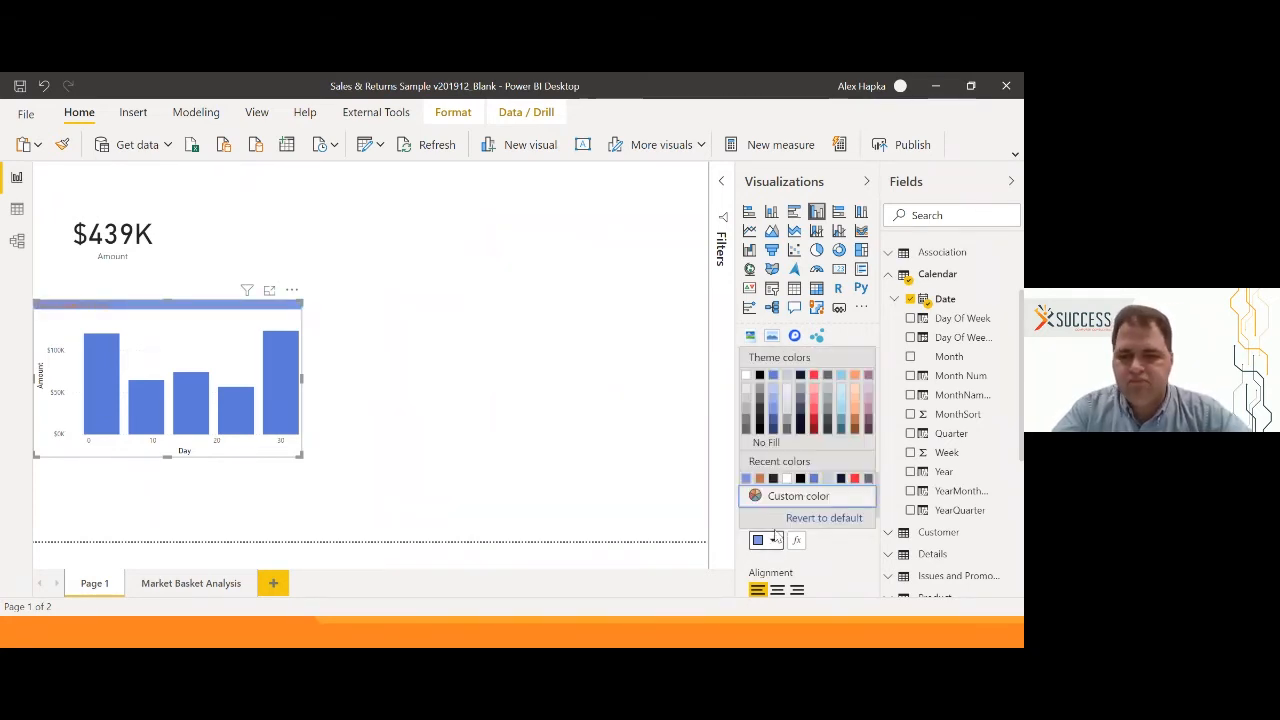
pyautogui.click(788, 480)
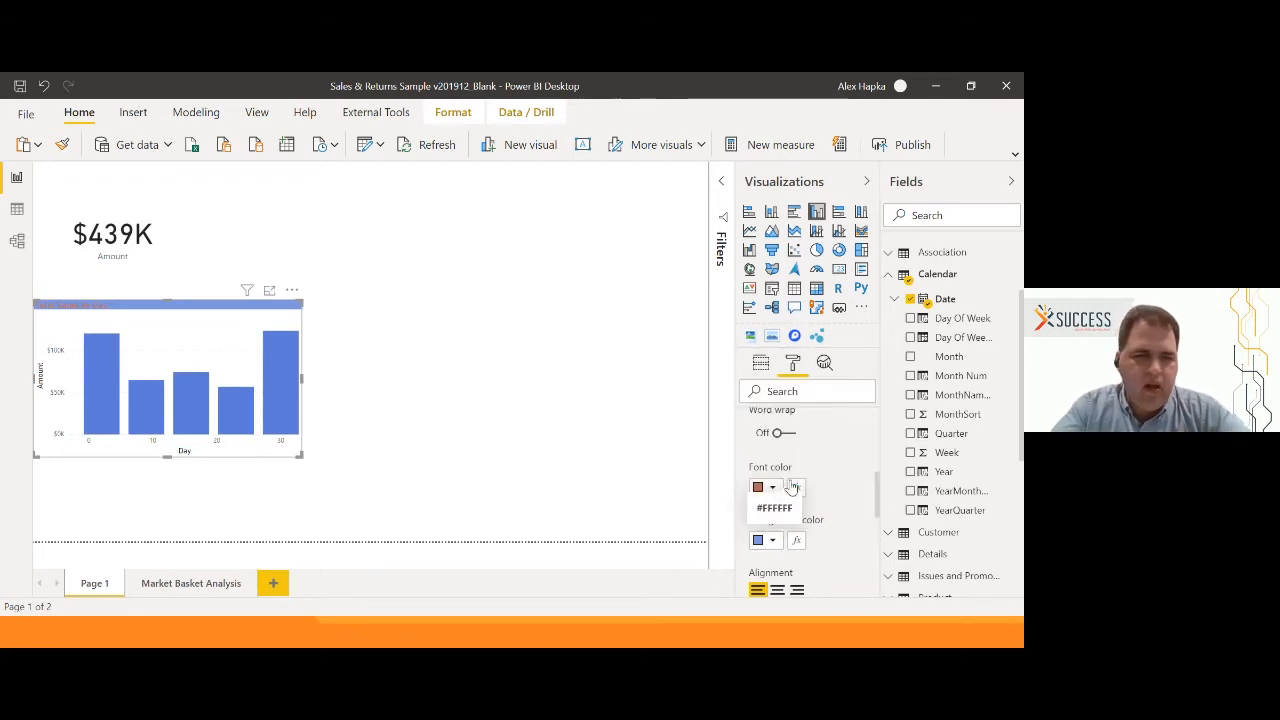
pyautogui.click(771, 540)
pyautogui.click(787, 479)
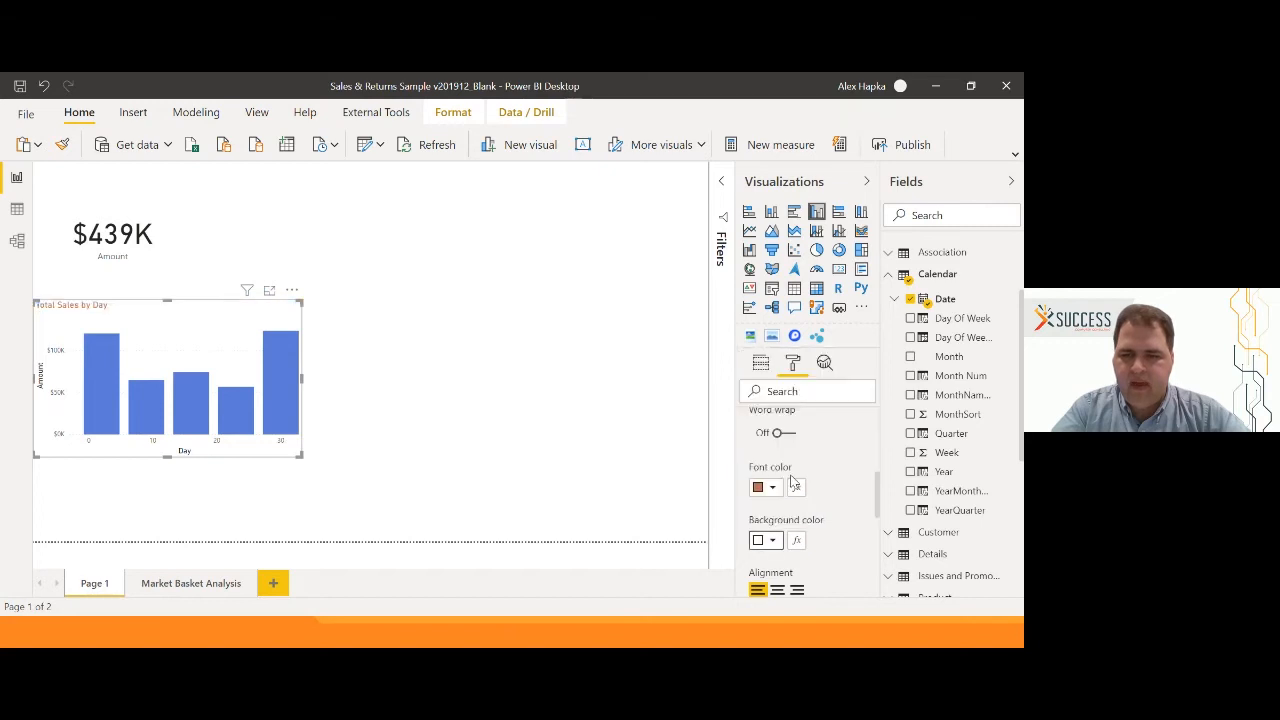
# Center the column chart's title and set its text size to 20 pt.
pyautogui.scroll(-3, 830, 493)
pyautogui.scroll(1, 779, 449)
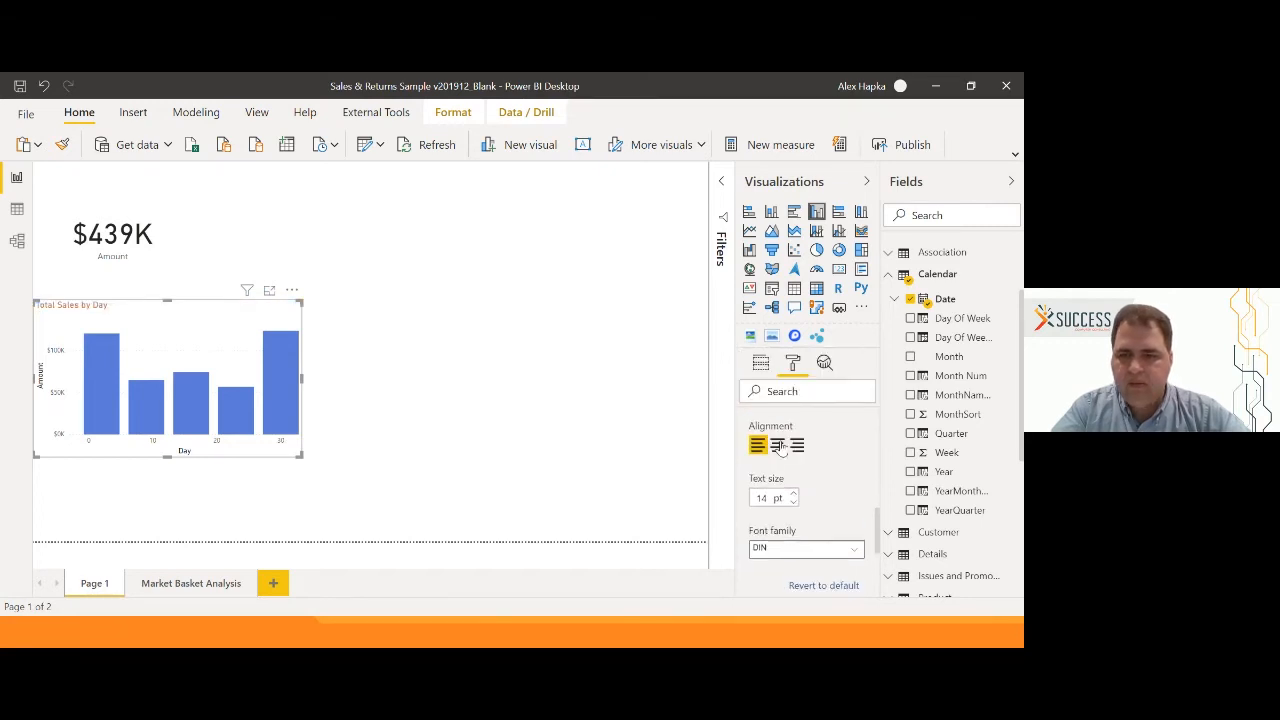
pyautogui.click(779, 447)
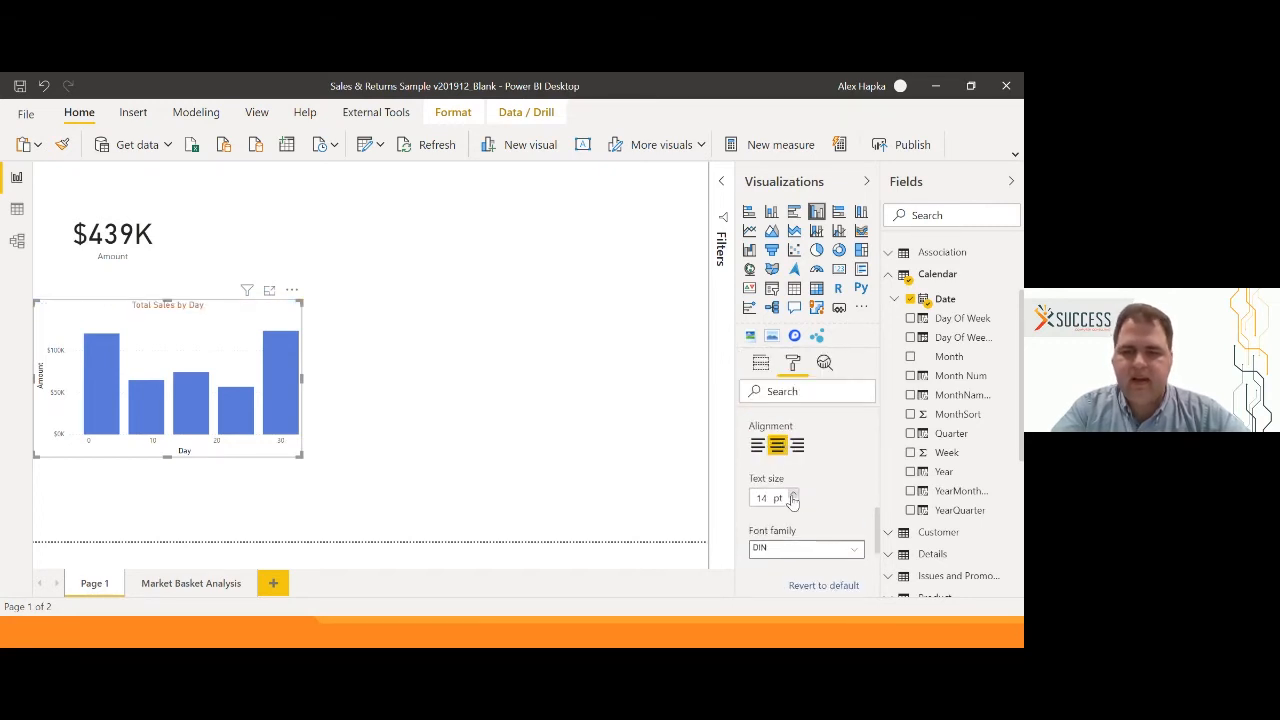
pyautogui.click(793, 494)
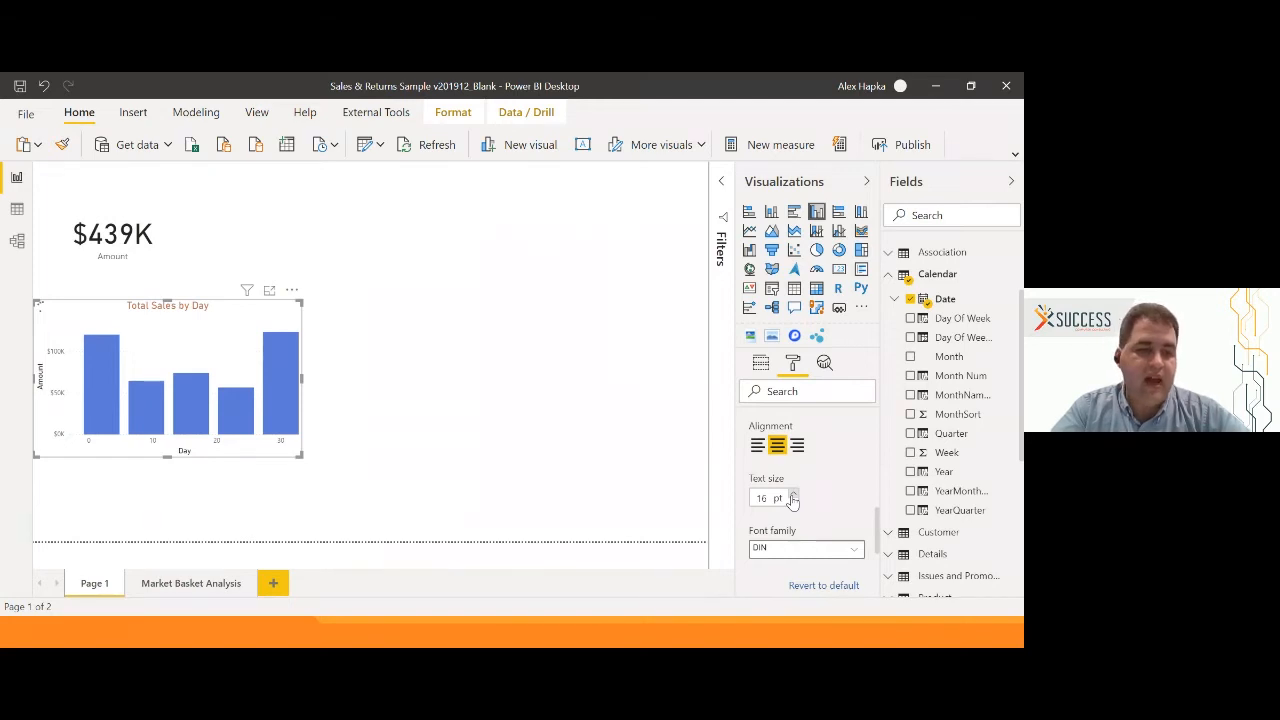
pyautogui.click(793, 495)
pyautogui.click(793, 495)
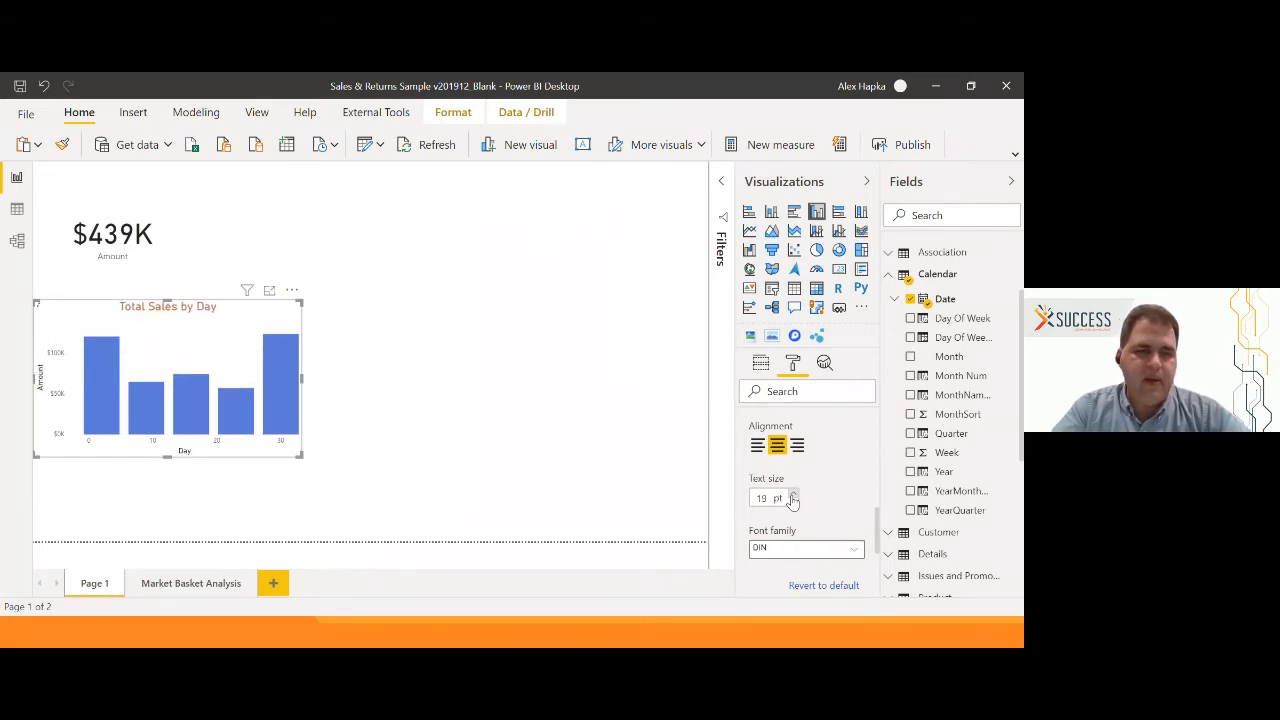
pyautogui.click(793, 495)
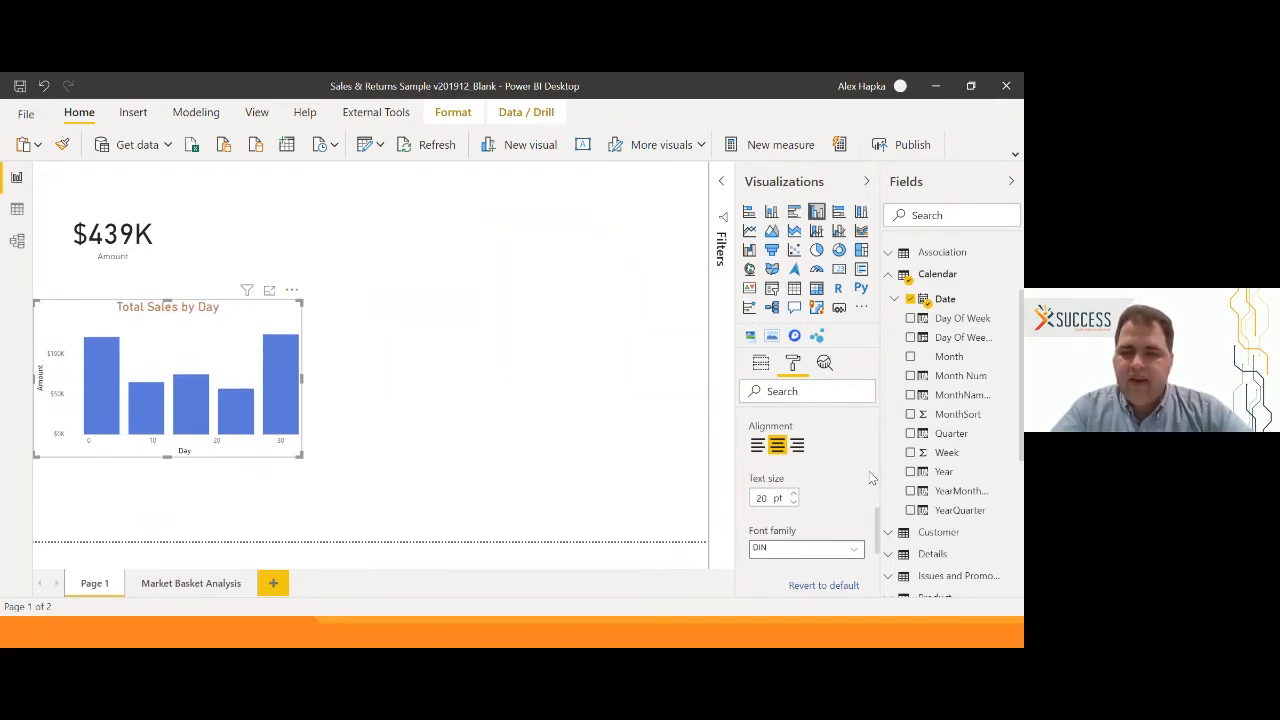
pyautogui.scroll(5, 860, 480)
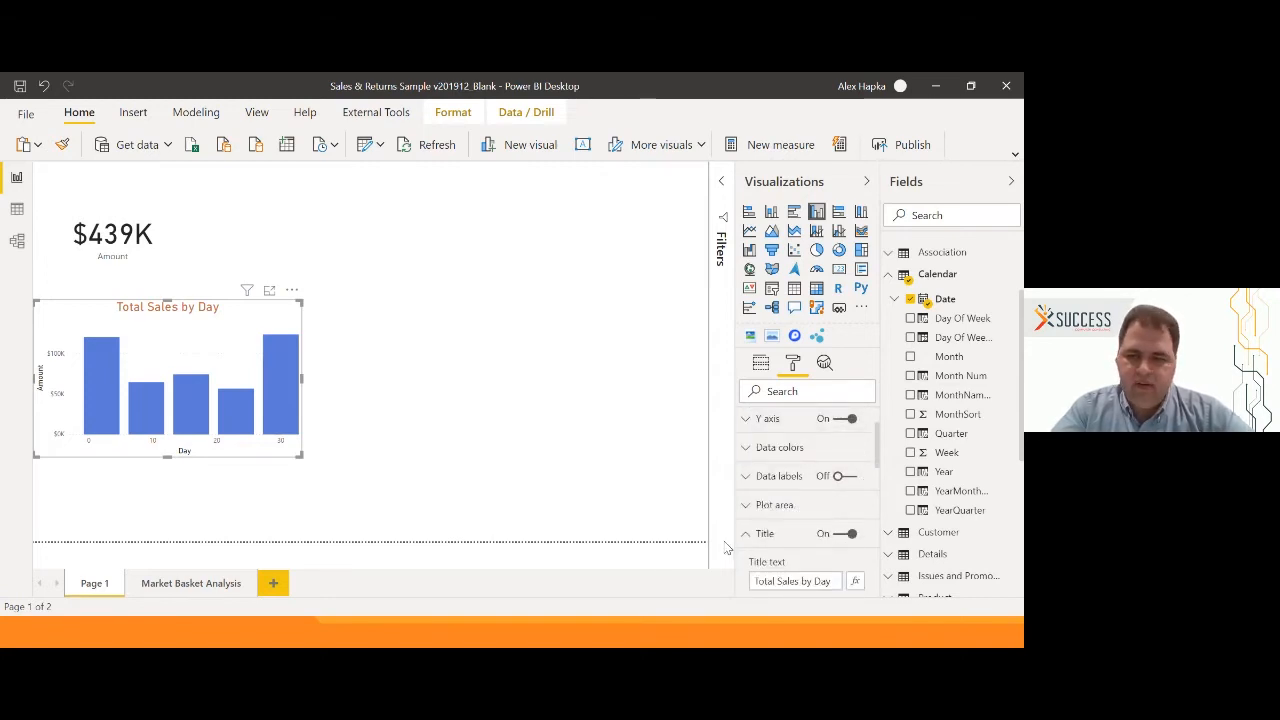
pyautogui.click(745, 533)
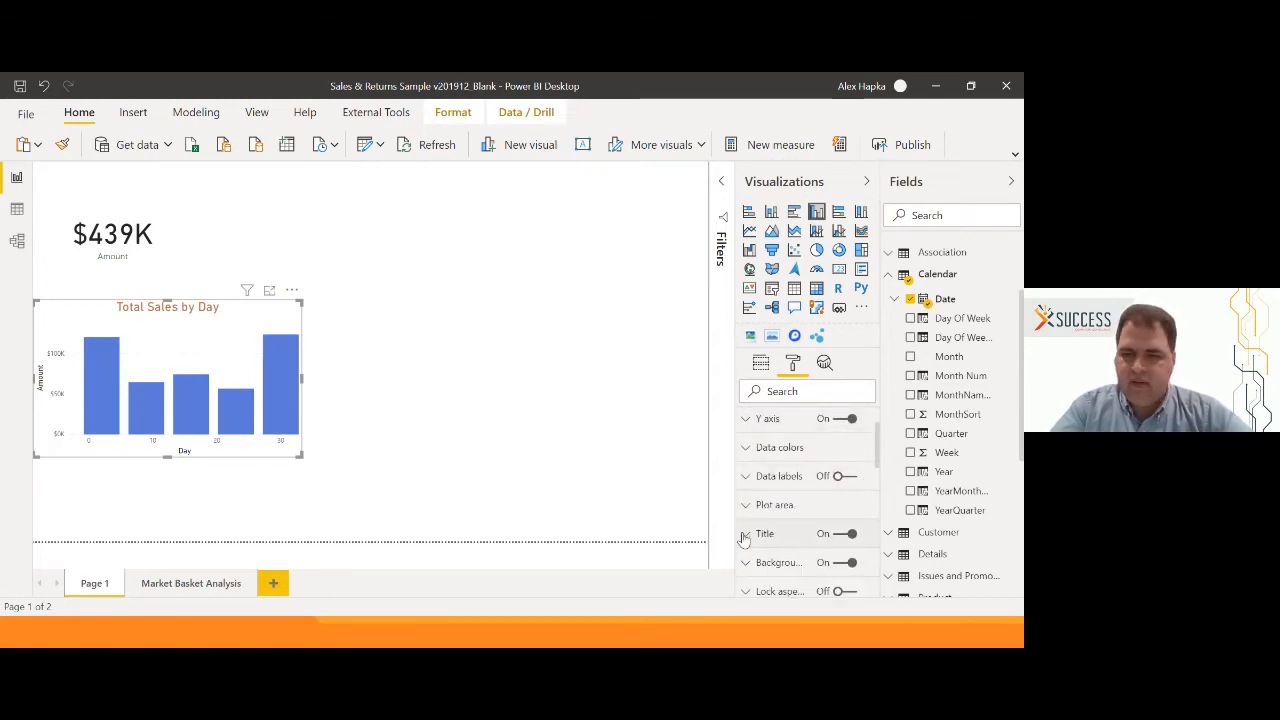
# Turn on data labels for the daily sales chart and set their orientation to Vertical.
pyautogui.click(838, 478)
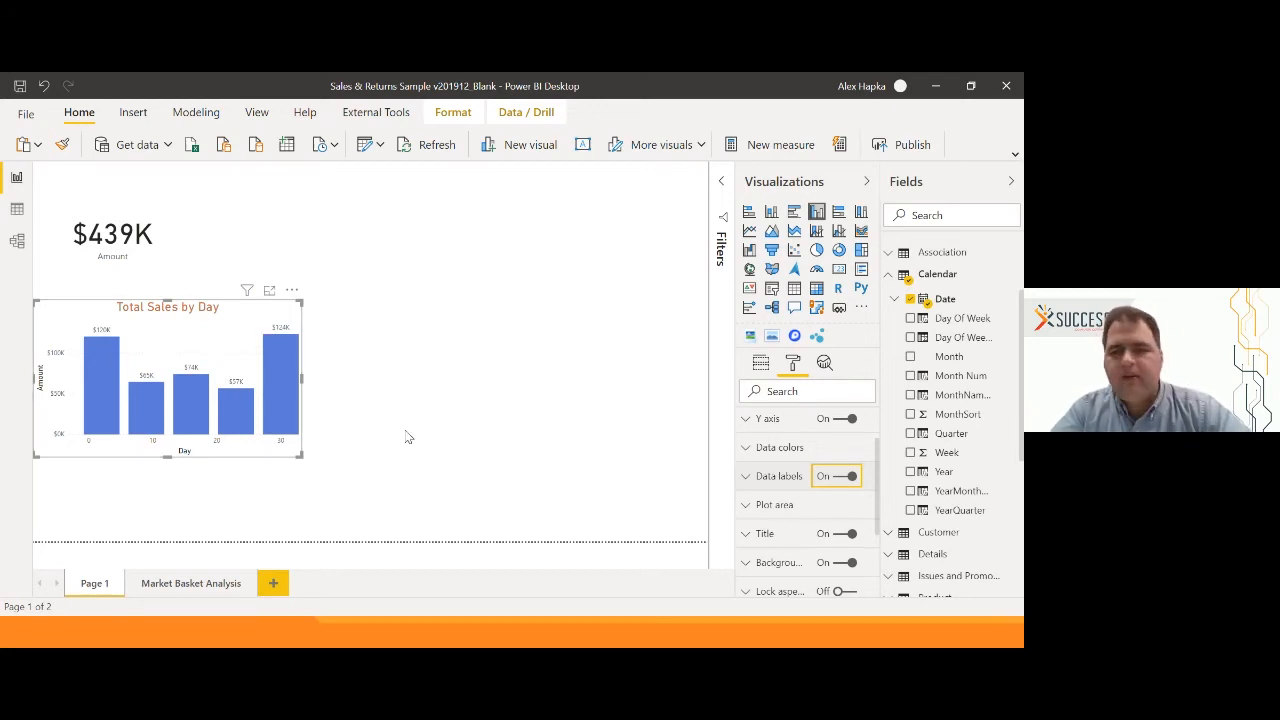
pyautogui.click(766, 478)
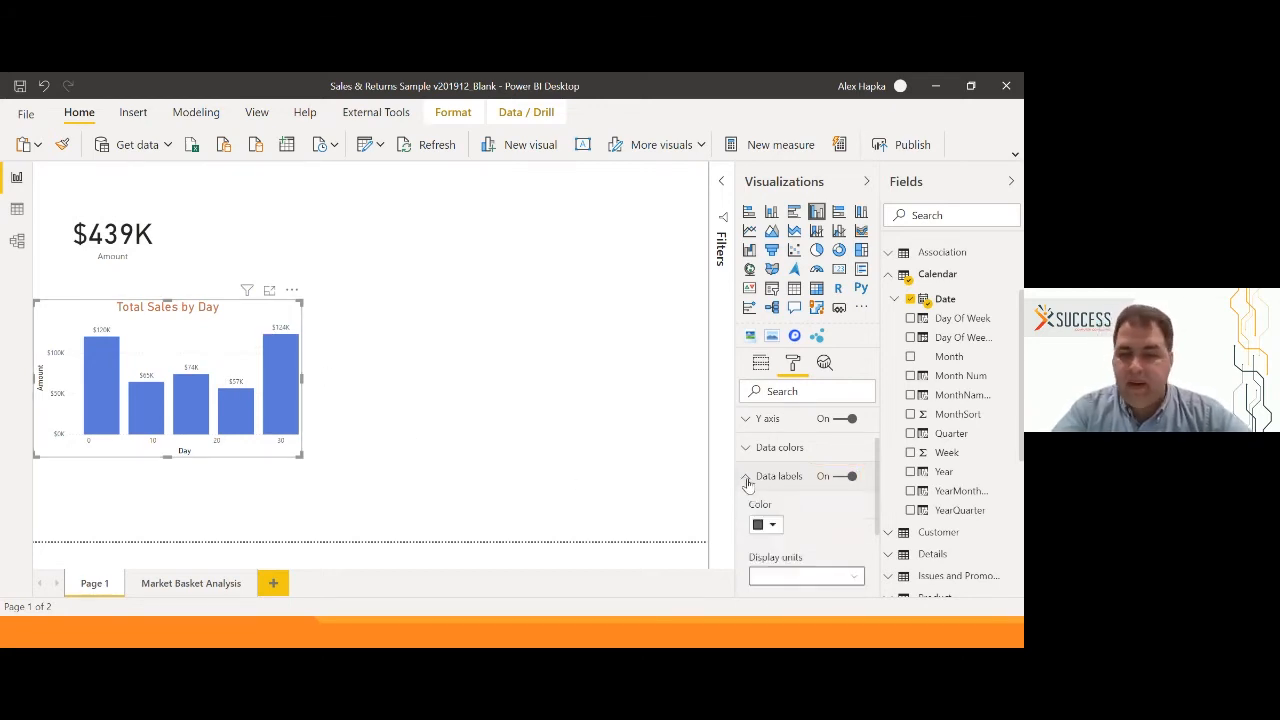
pyautogui.scroll(-1, 766, 484)
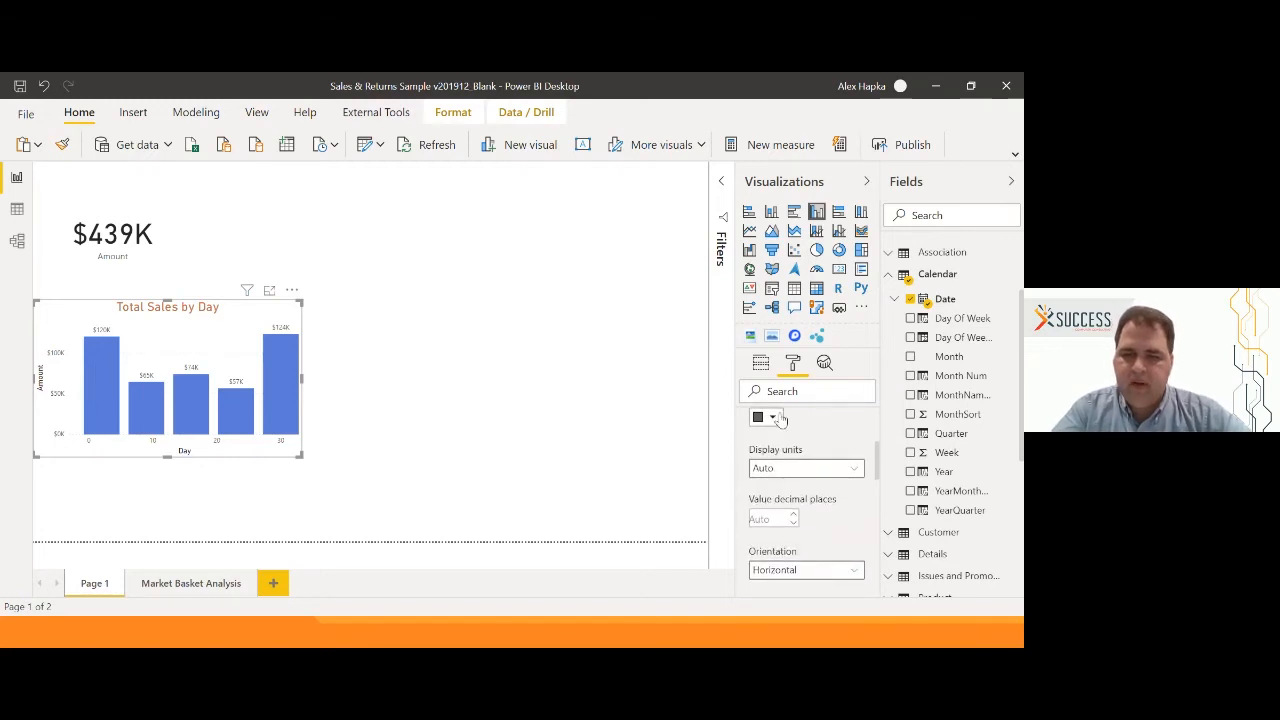
pyautogui.click(785, 469)
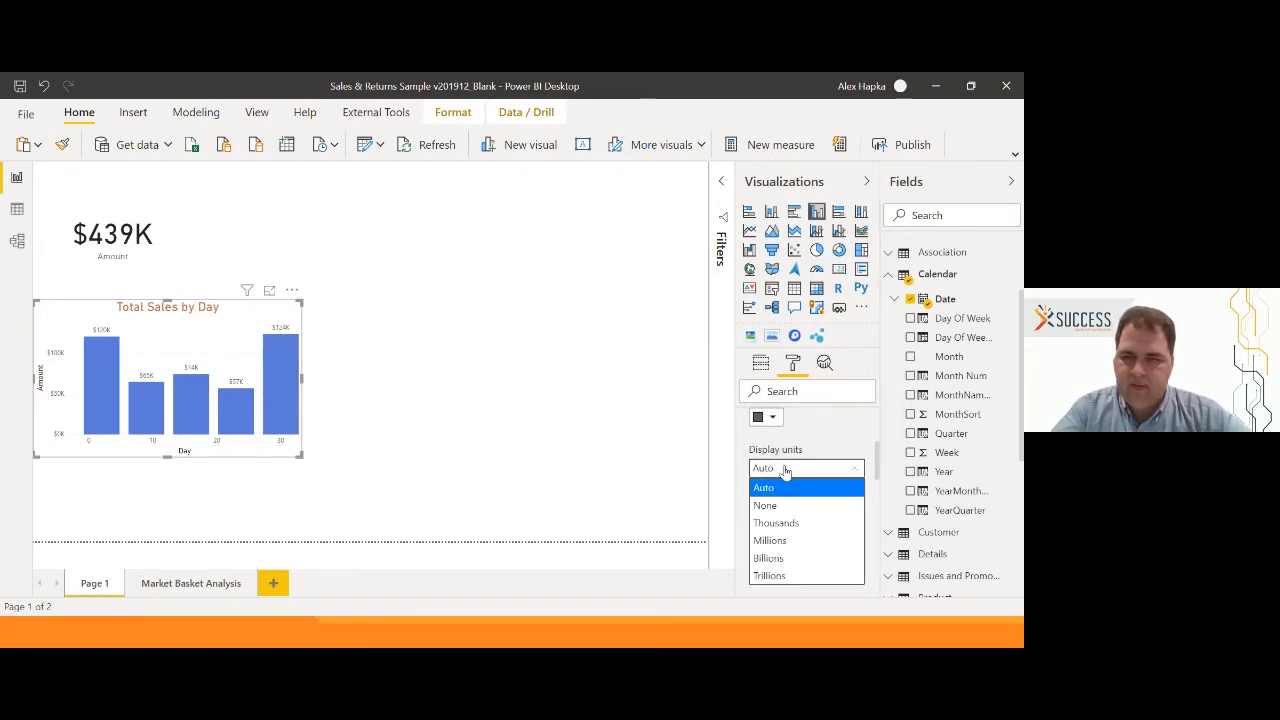
pyautogui.click(785, 469)
pyautogui.scroll(-2, 787, 470)
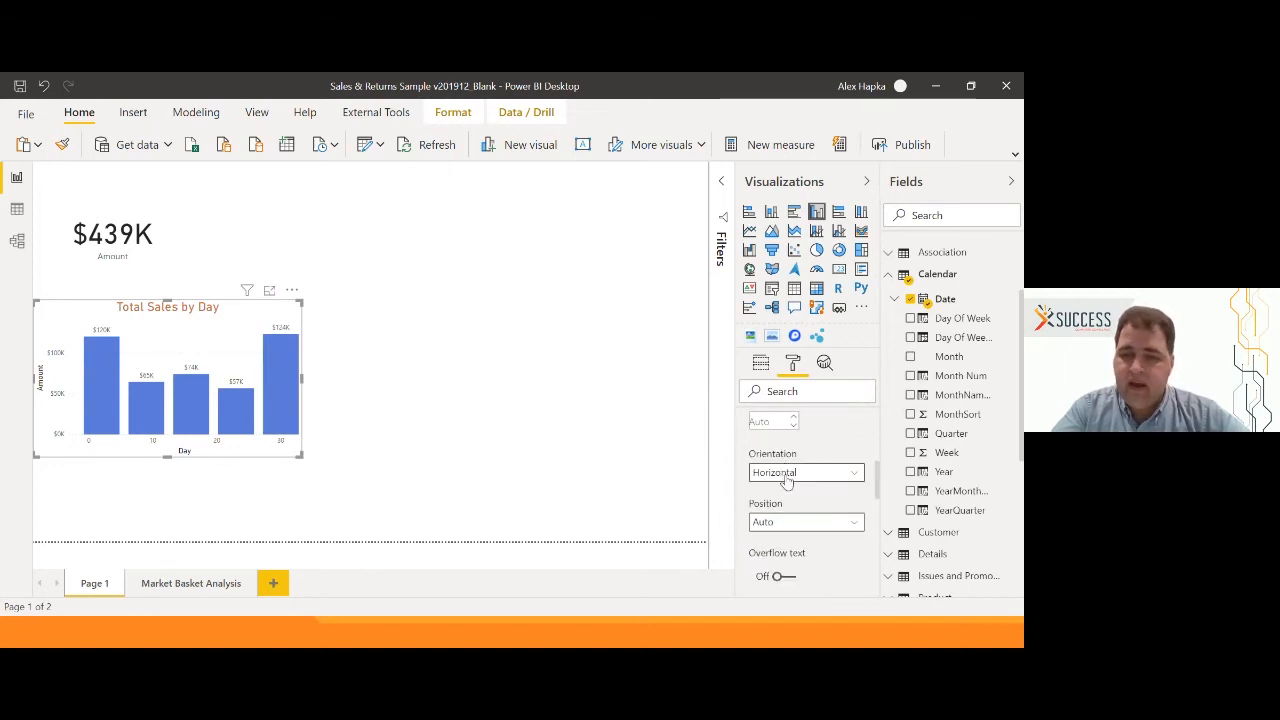
pyautogui.click(787, 476)
pyautogui.click(787, 492)
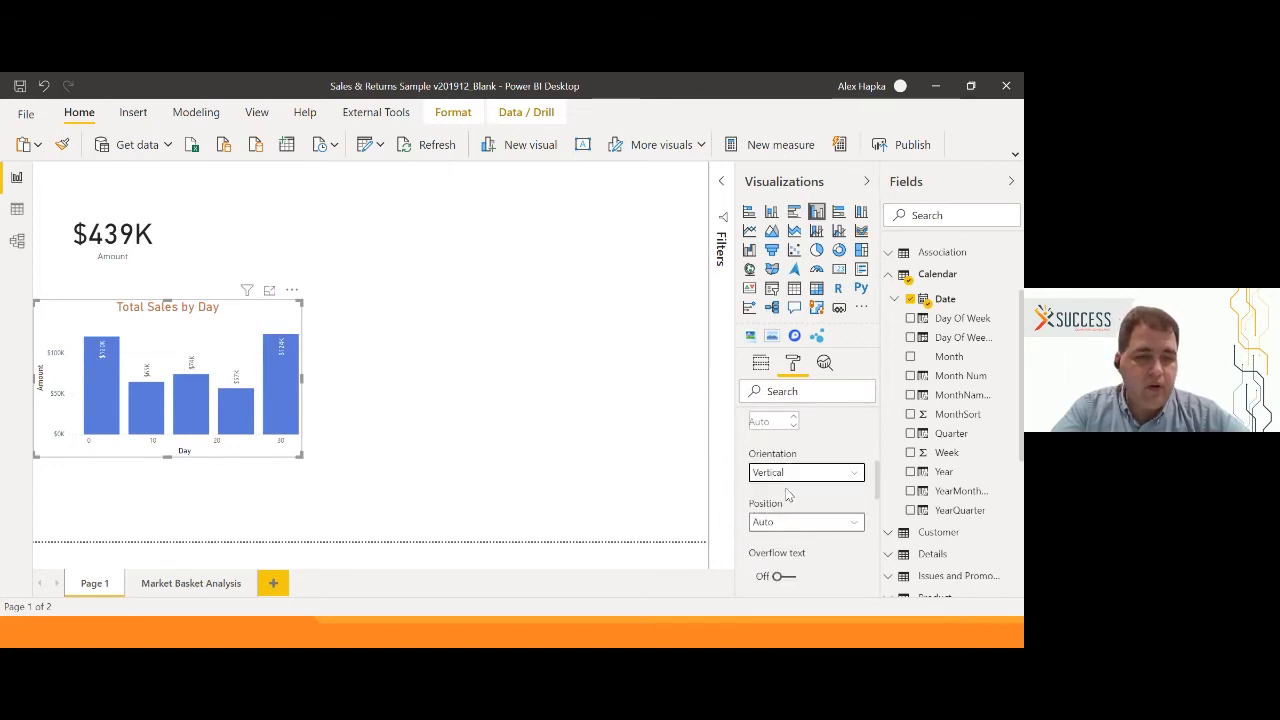
# Place the data labels at Inside end and set their text size to 11 pt.
pyautogui.click(792, 523)
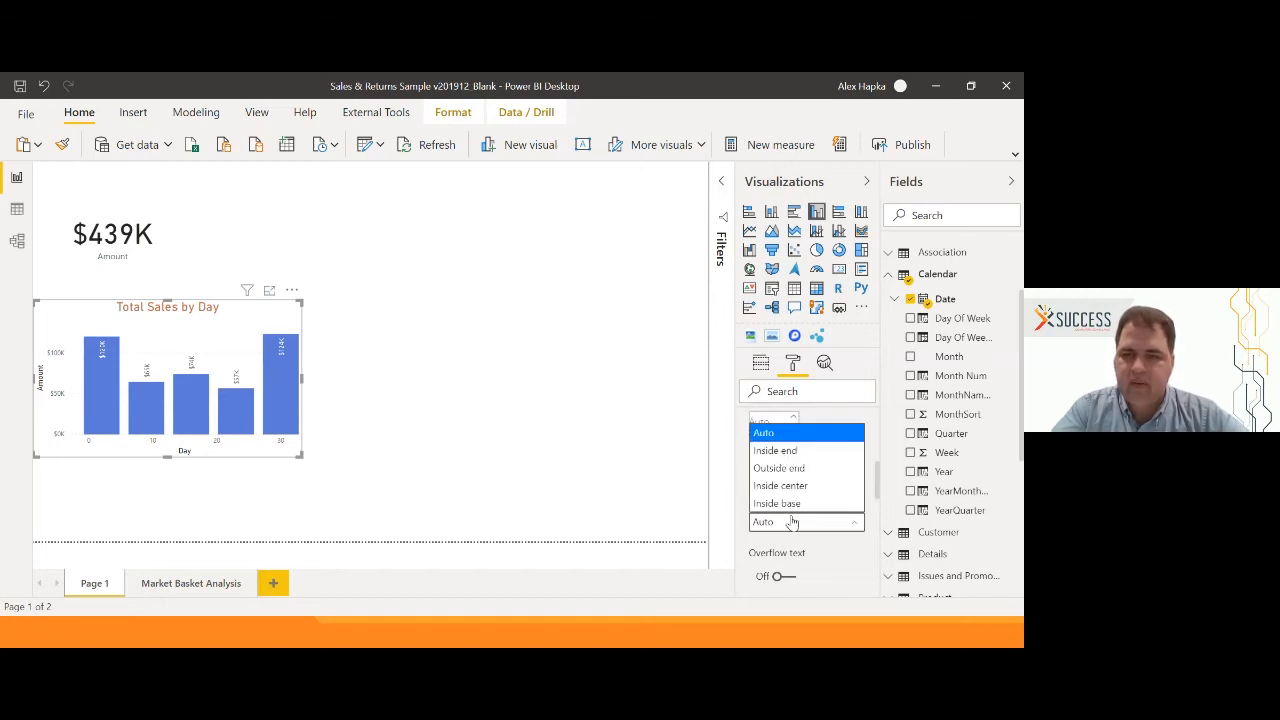
pyautogui.click(790, 451)
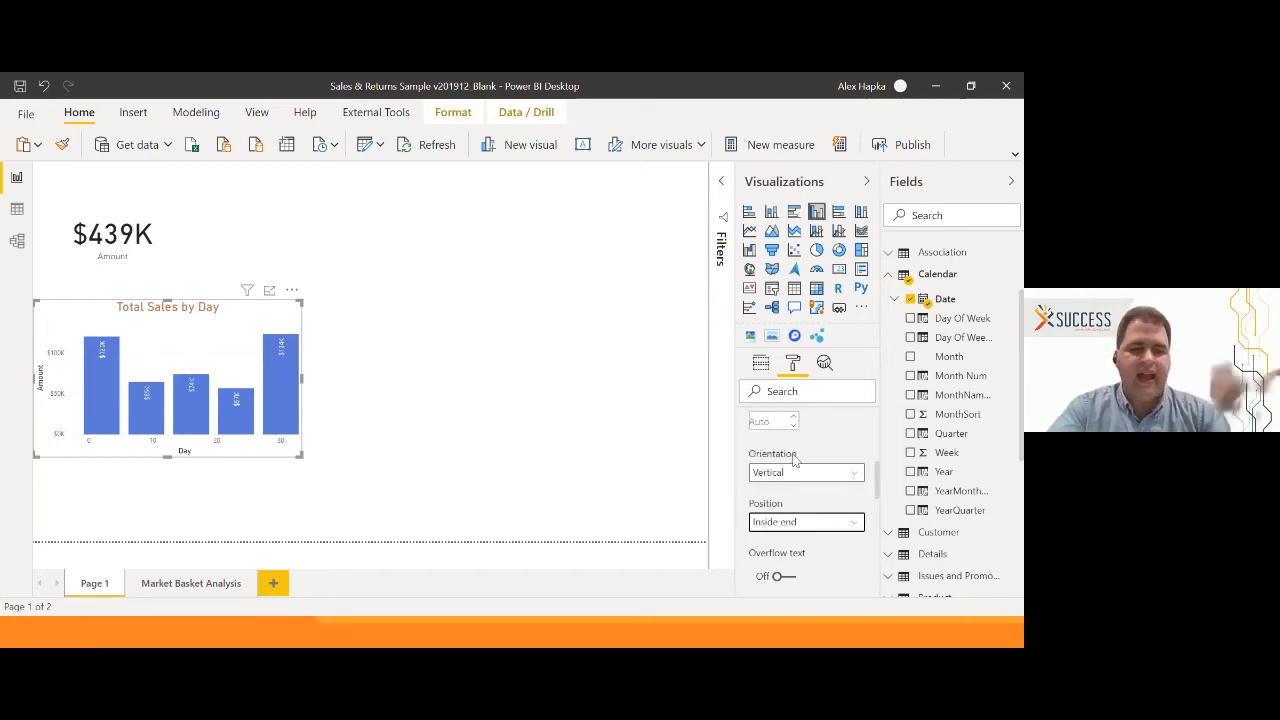
pyautogui.scroll(-2, 793, 458)
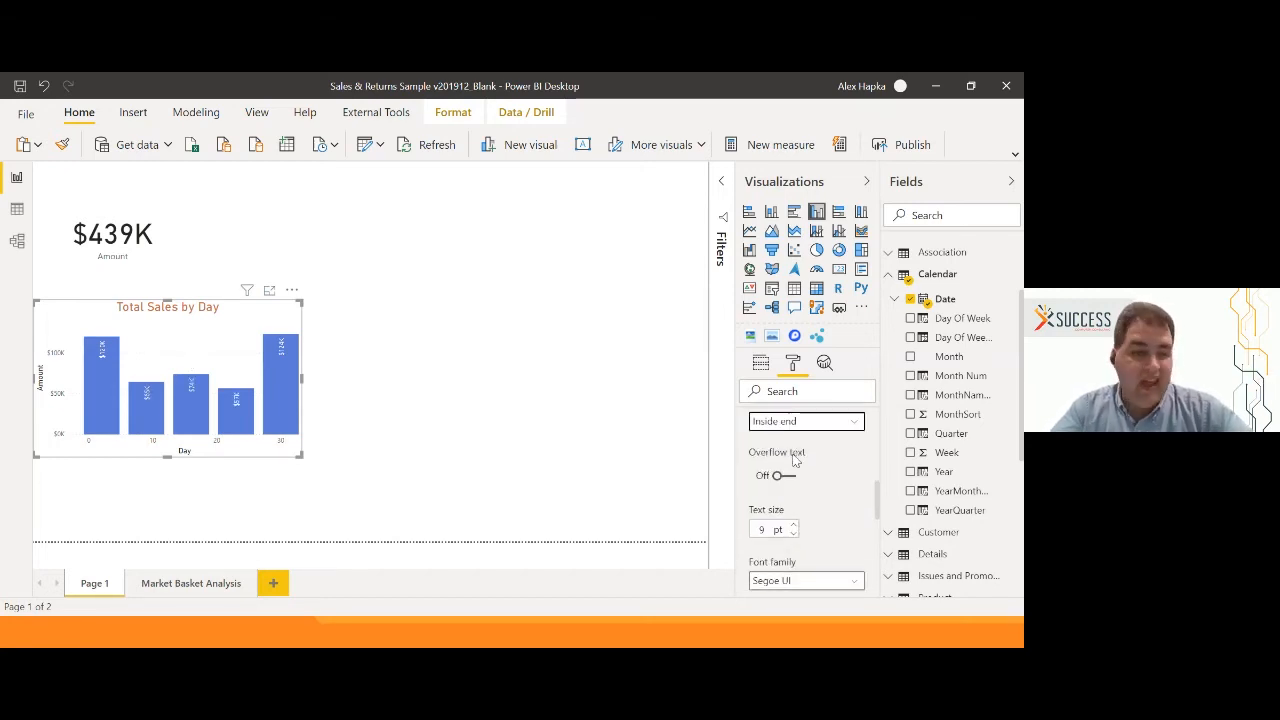
pyautogui.scroll(-1, 793, 458)
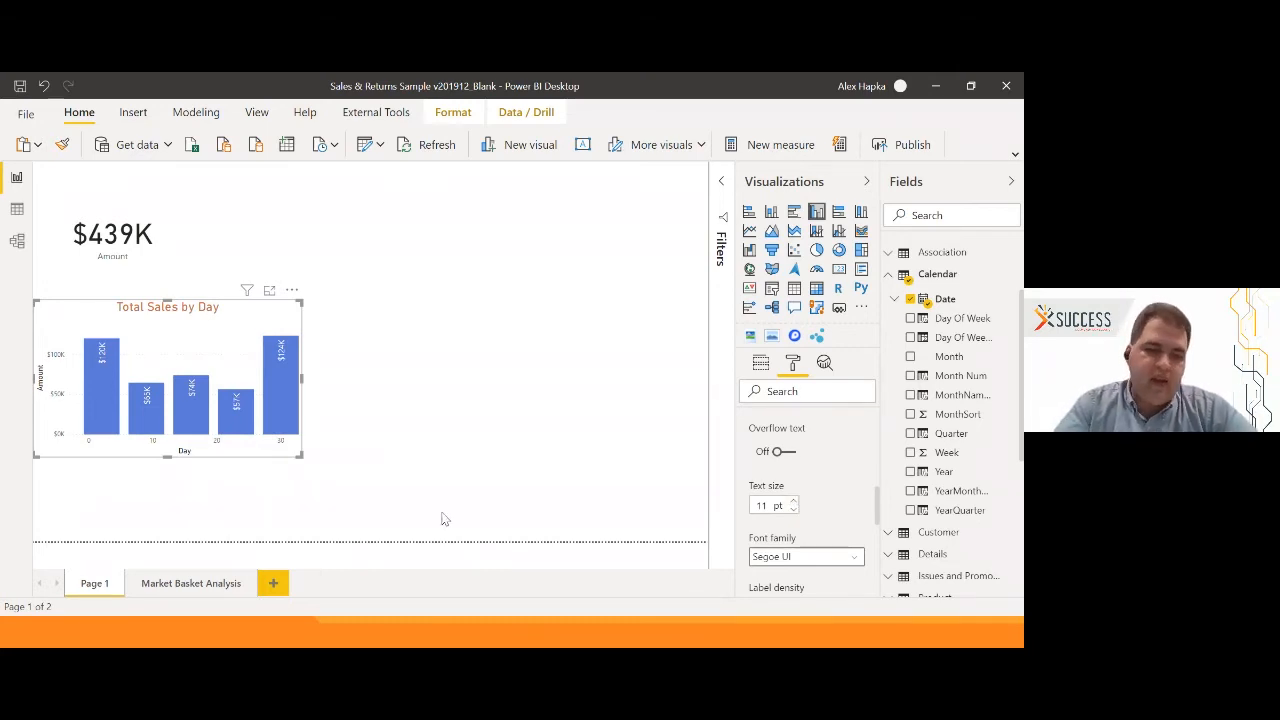
# Enlarge the daily sales chart and move it down to the page's bottom edge.
pyautogui.moveTo(299, 457); pyautogui.dragTo(381, 527)
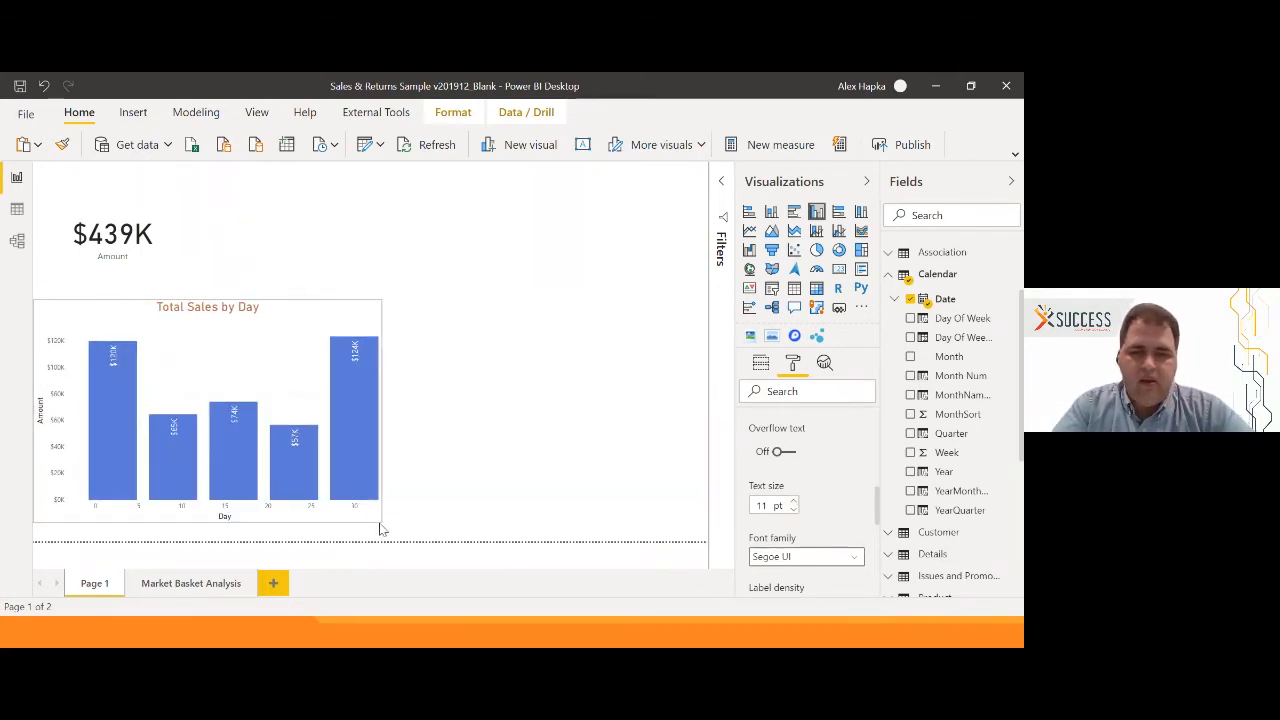
pyautogui.moveTo(234, 368); pyautogui.dragTo(228, 408)
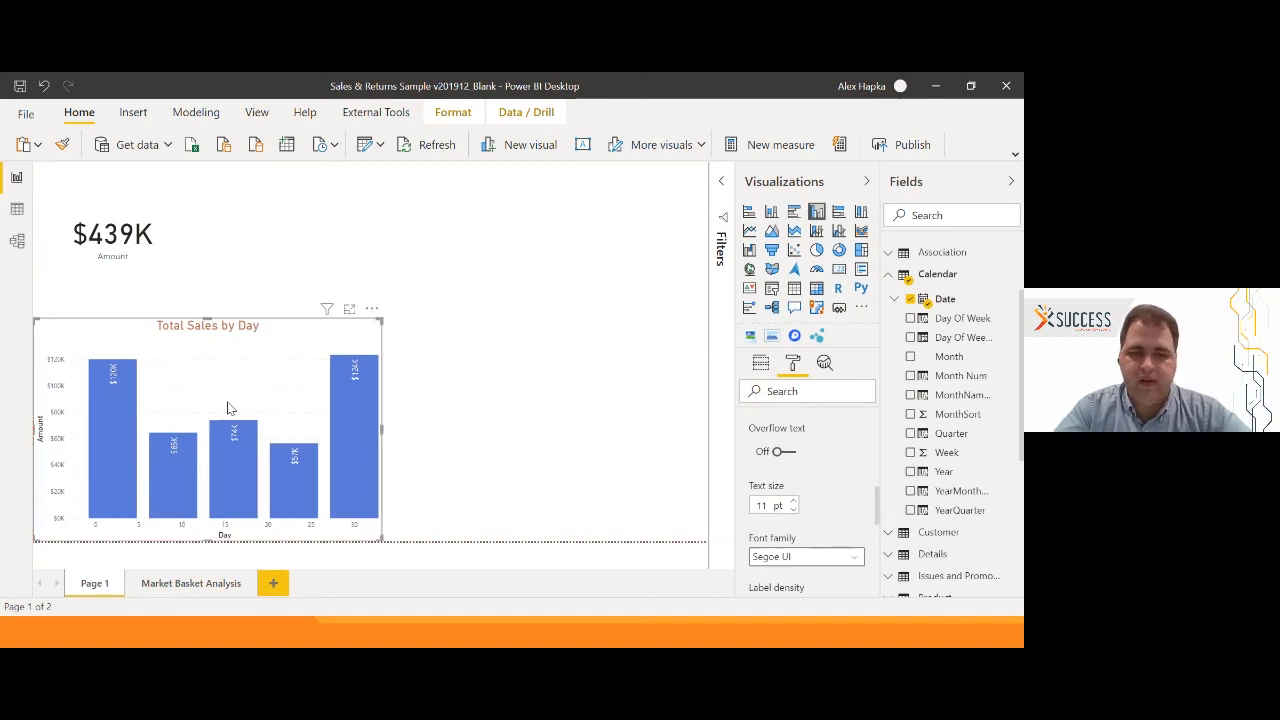
pyautogui.click(530, 381)
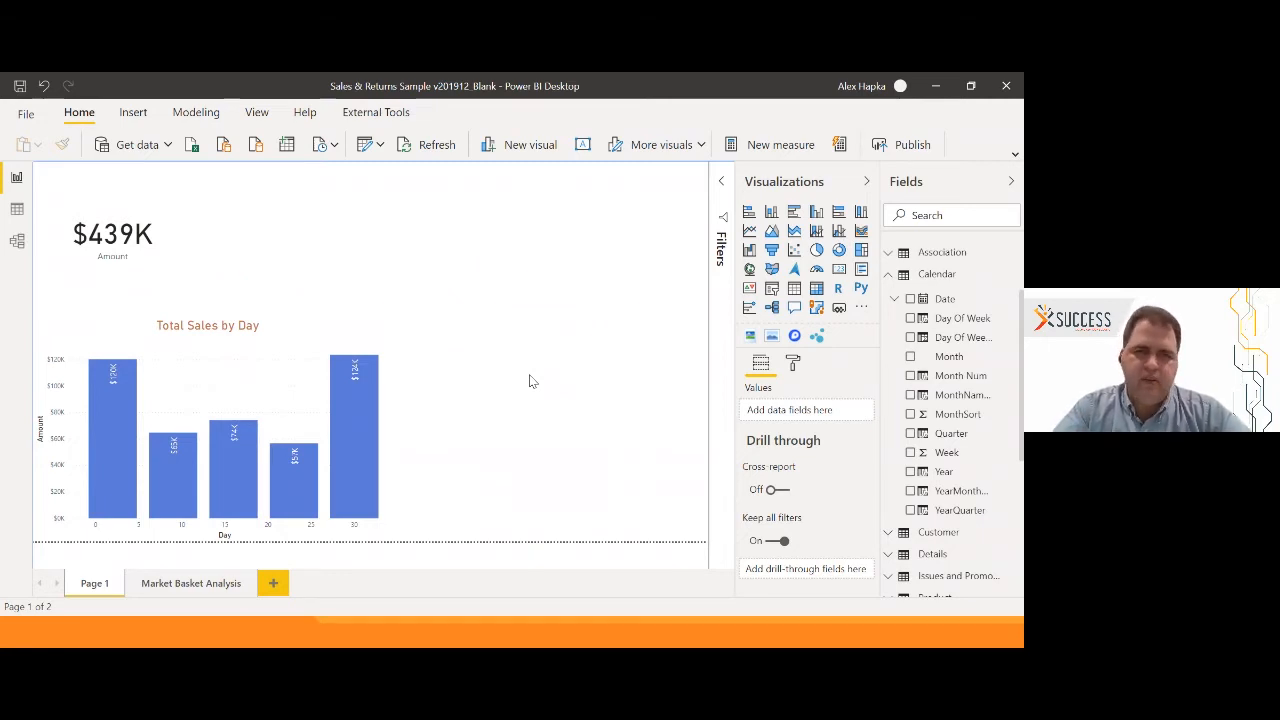
# Examine the table relationships in the data model and return to the report page.
pyautogui.click(16, 240)
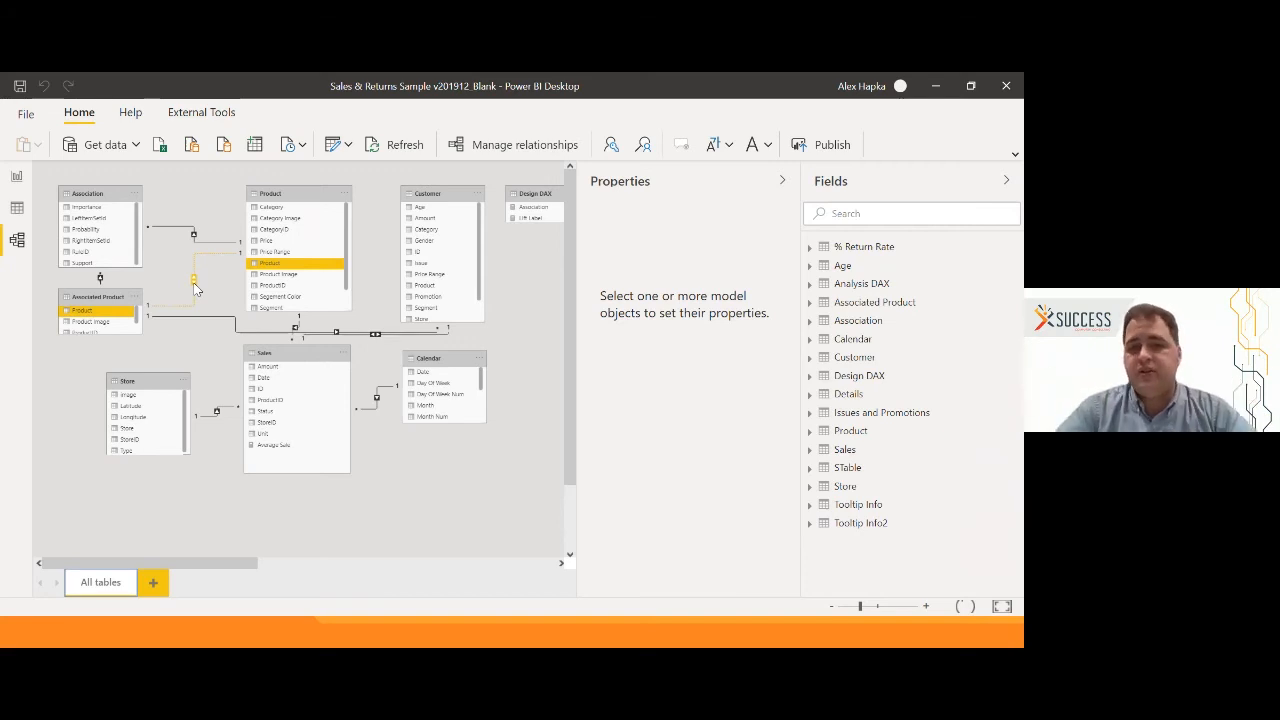
pyautogui.click(16, 176)
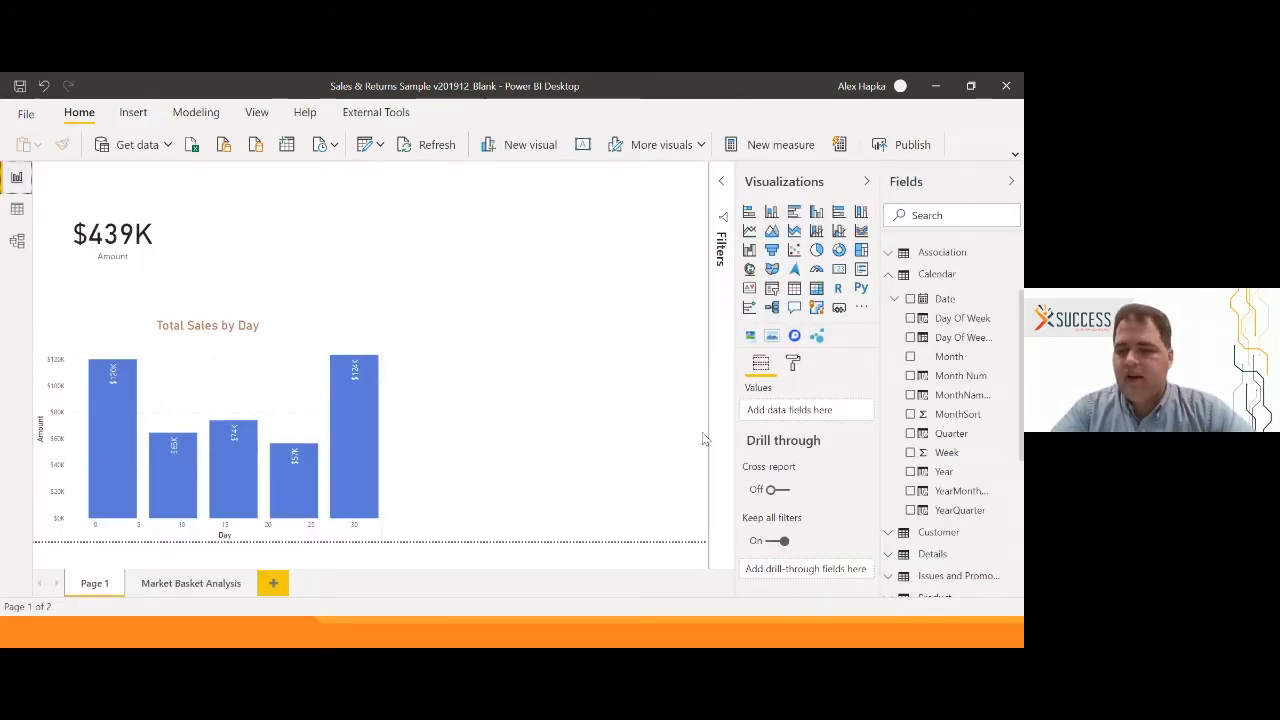
# Add a table of the Store table's Store field in the page's upper right and make it tall enough for all rows.
pyautogui.click(888, 276)
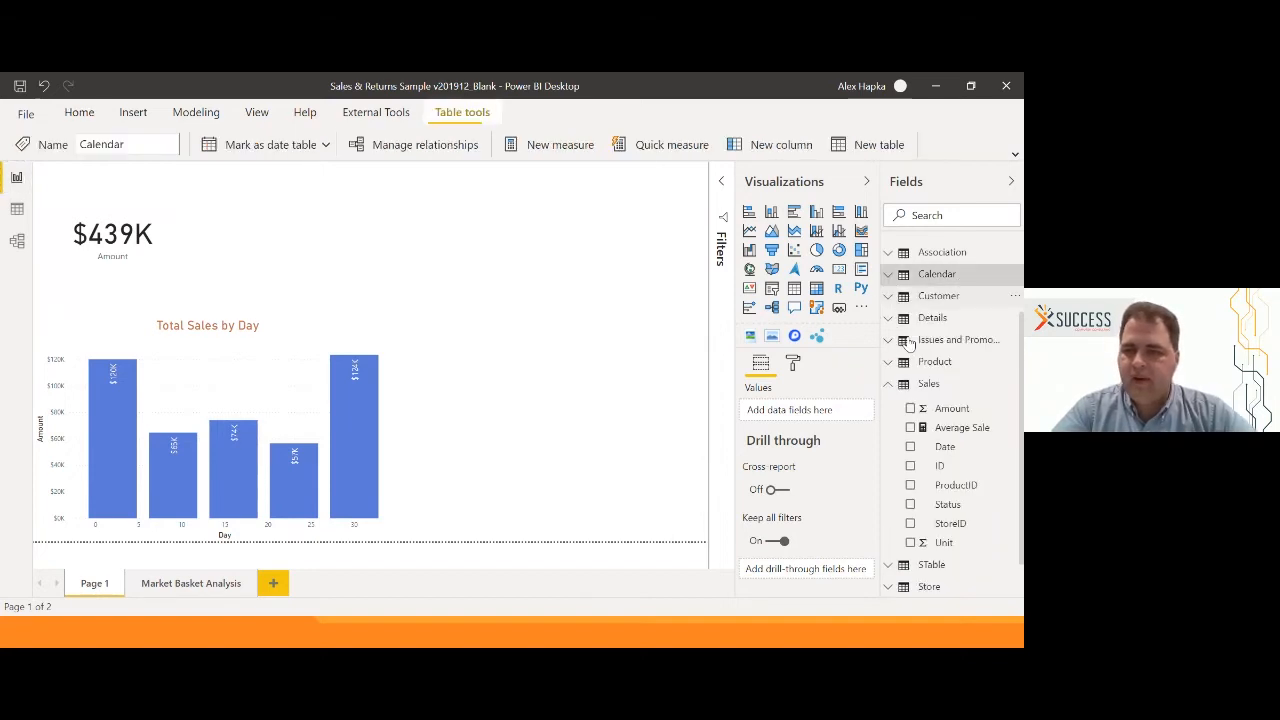
pyautogui.click(889, 386)
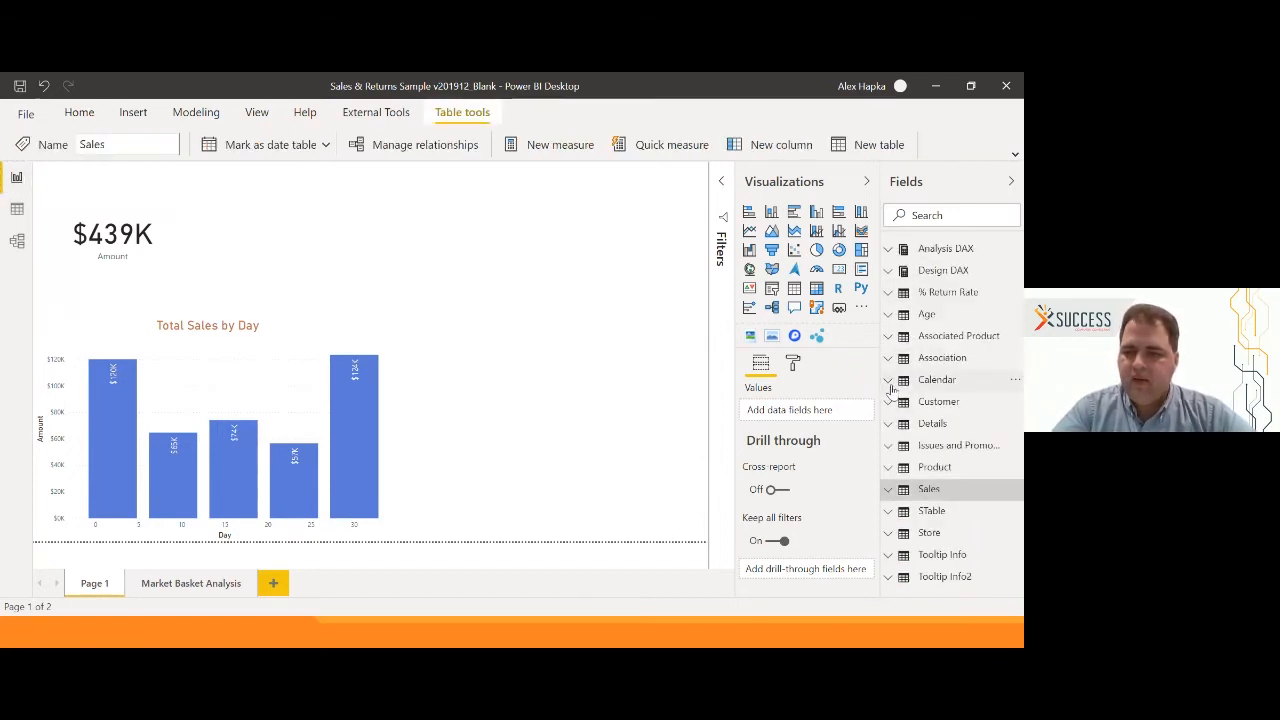
pyautogui.click(889, 535)
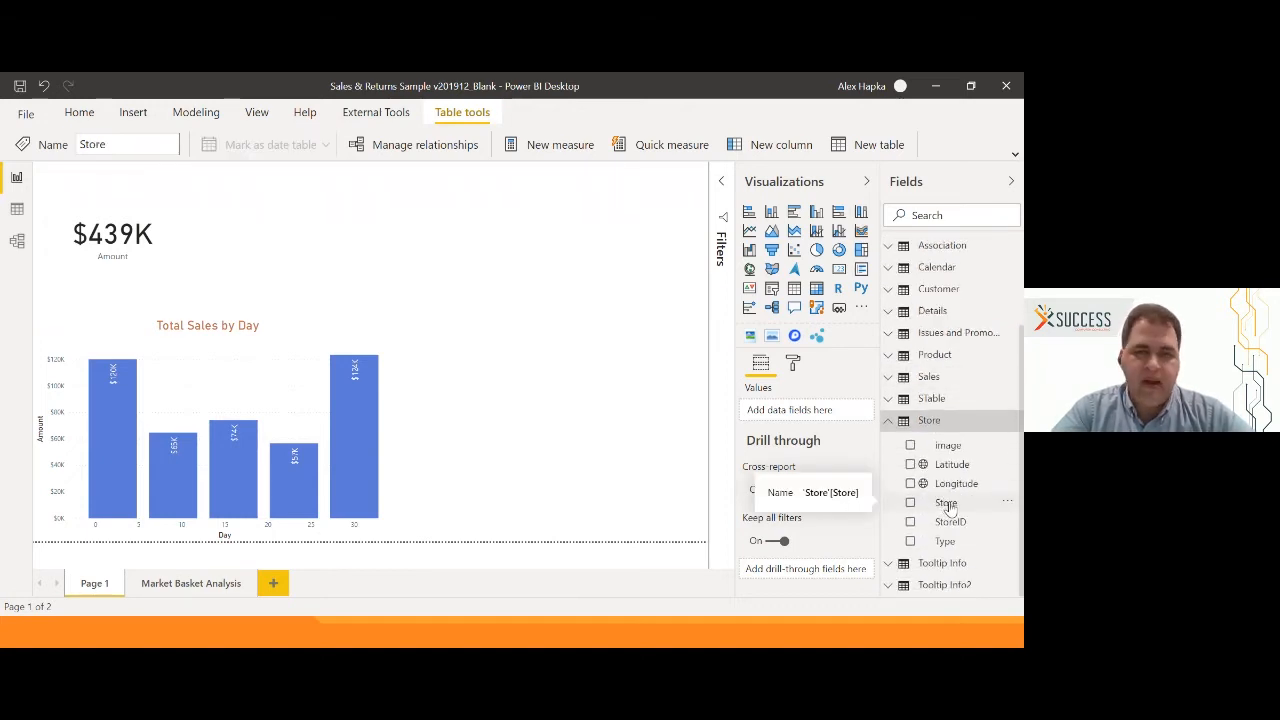
pyautogui.moveTo(948, 508); pyautogui.dragTo(529, 288)
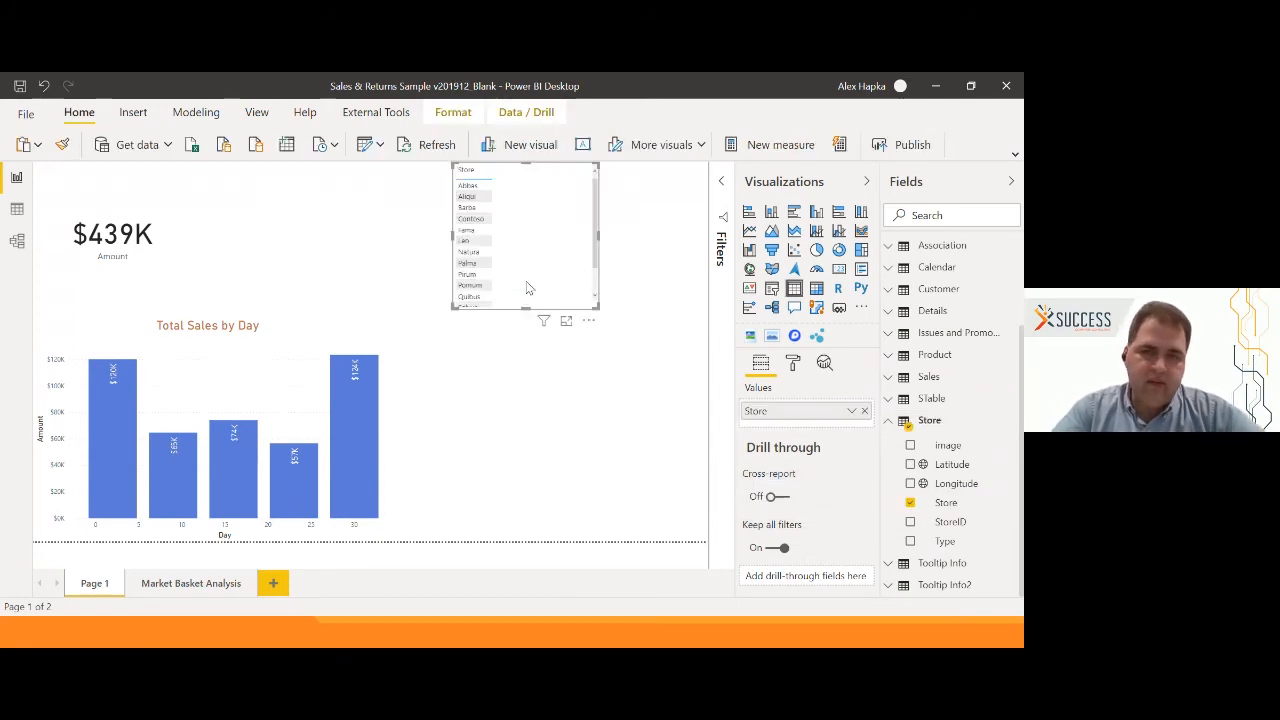
pyautogui.moveTo(525, 305); pyautogui.dragTo(528, 372)
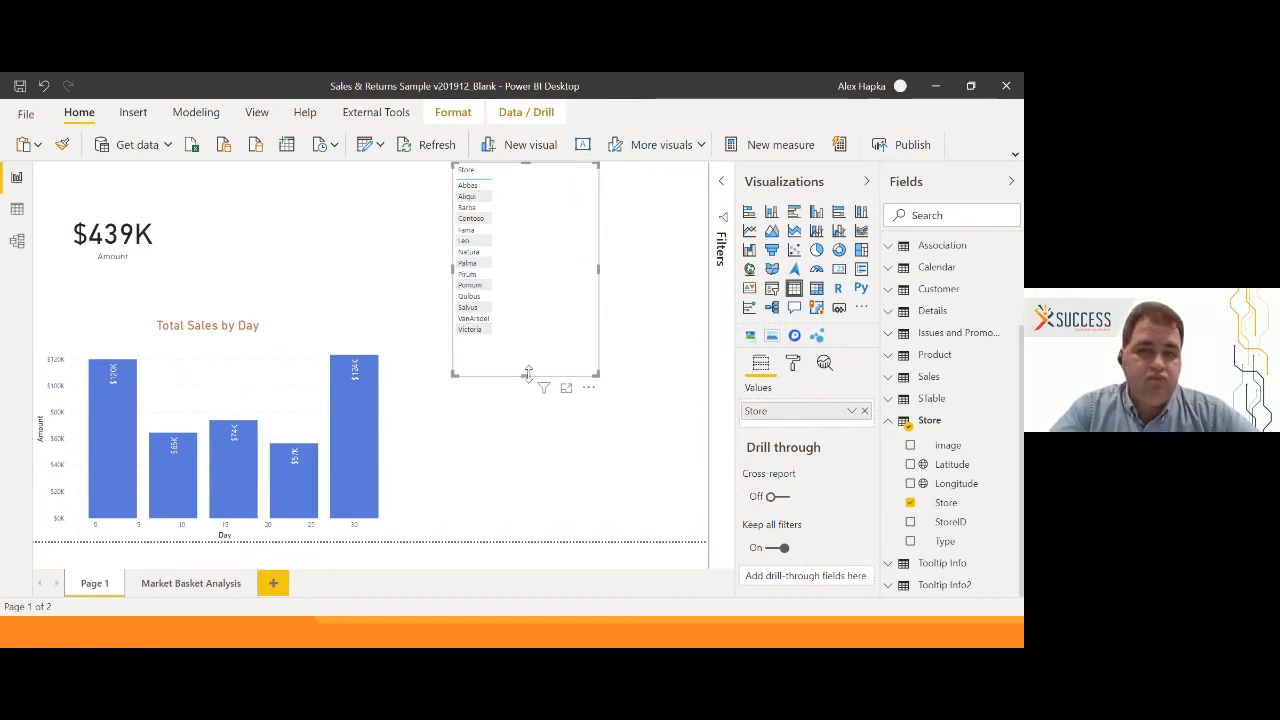
# Cross-filter the page by the store Fama, inspect the first column's highlighted amount, and clear the selection.
pyautogui.click(474, 231)
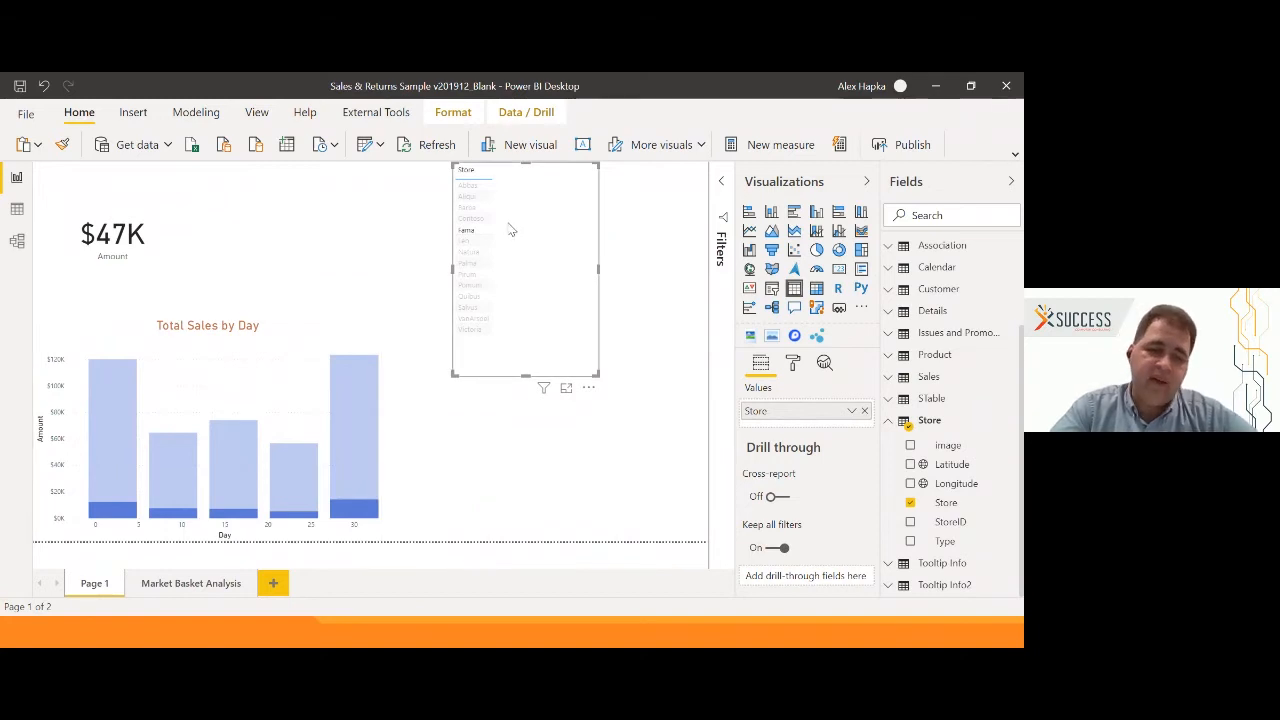
pyautogui.moveTo(101, 421)
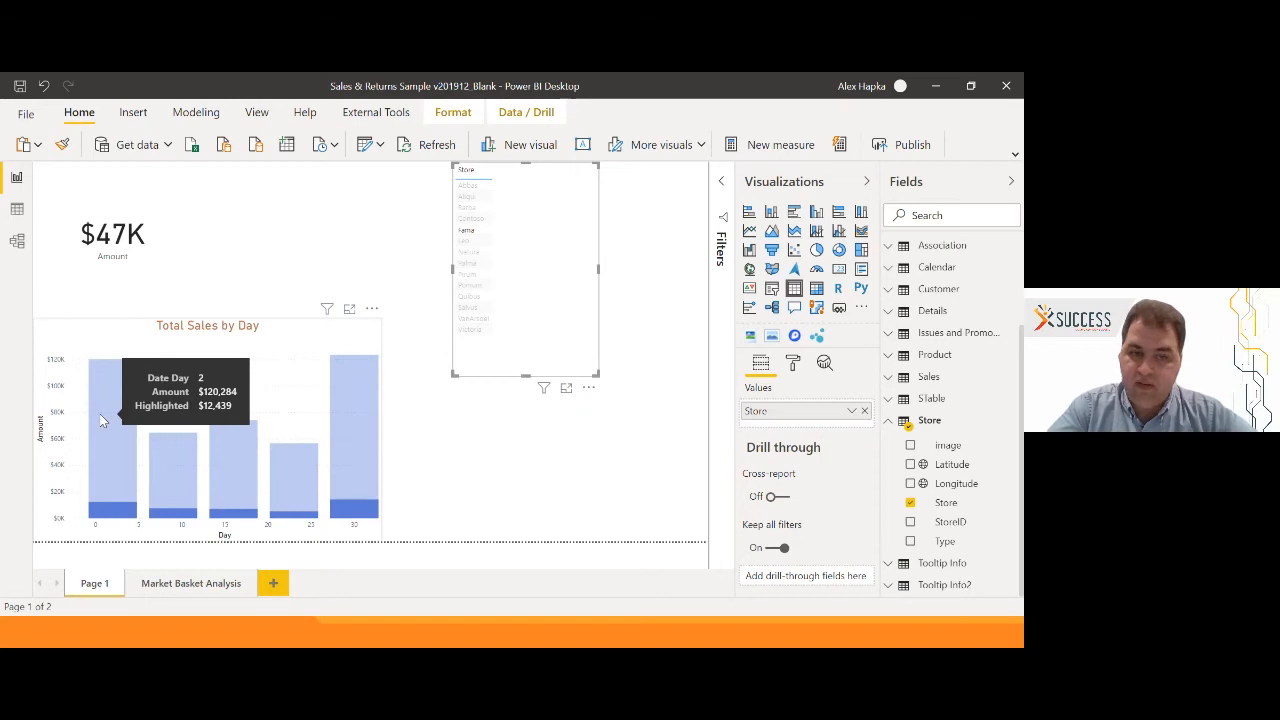
pyautogui.click(484, 234)
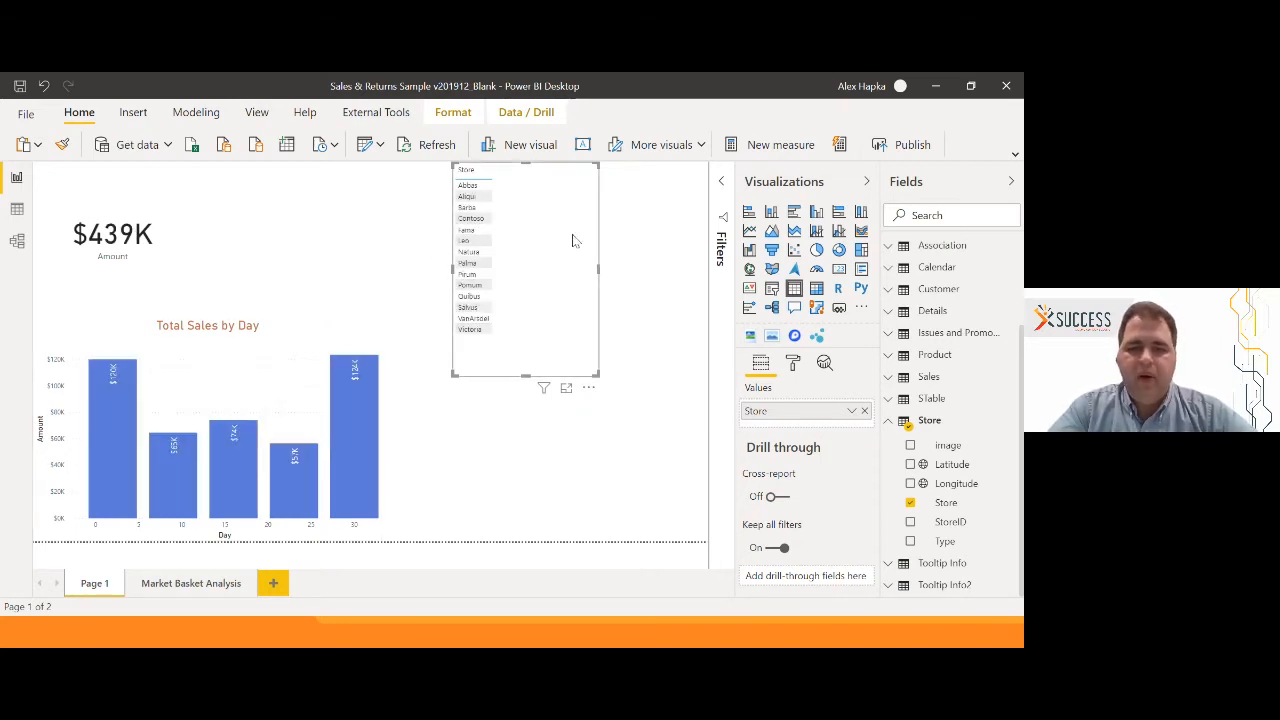
# Move the store table to the right of the daily sales chart and widen it.
pyautogui.moveTo(571, 240); pyautogui.dragTo(645, 429)
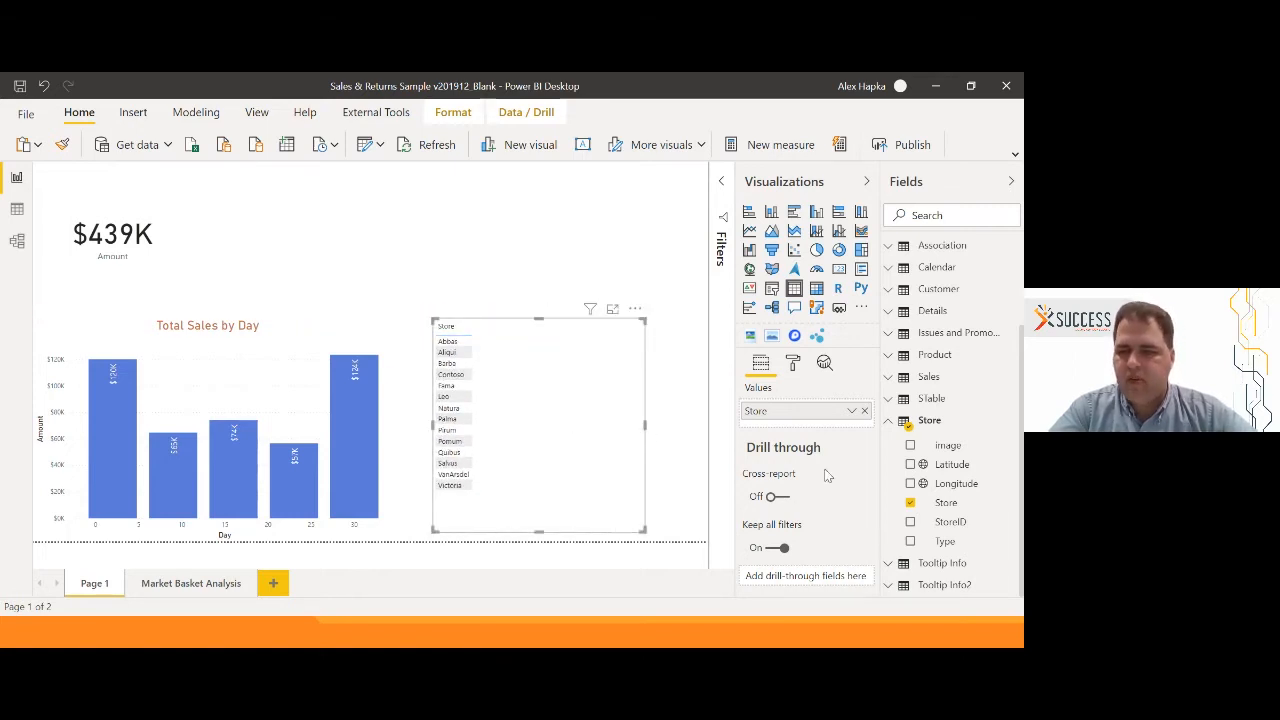
# Add the Sales table's Amount field to the store table and convert the visual to a pie chart.
pyautogui.click(888, 421)
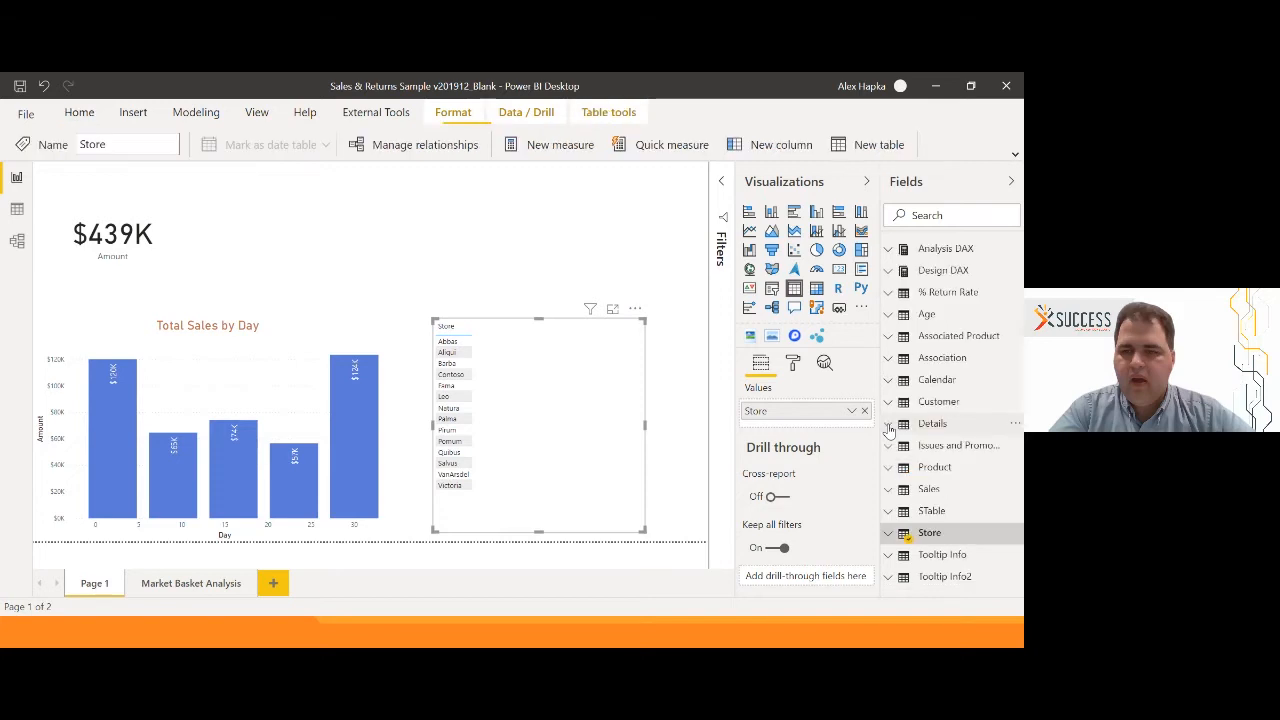
pyautogui.click(888, 492)
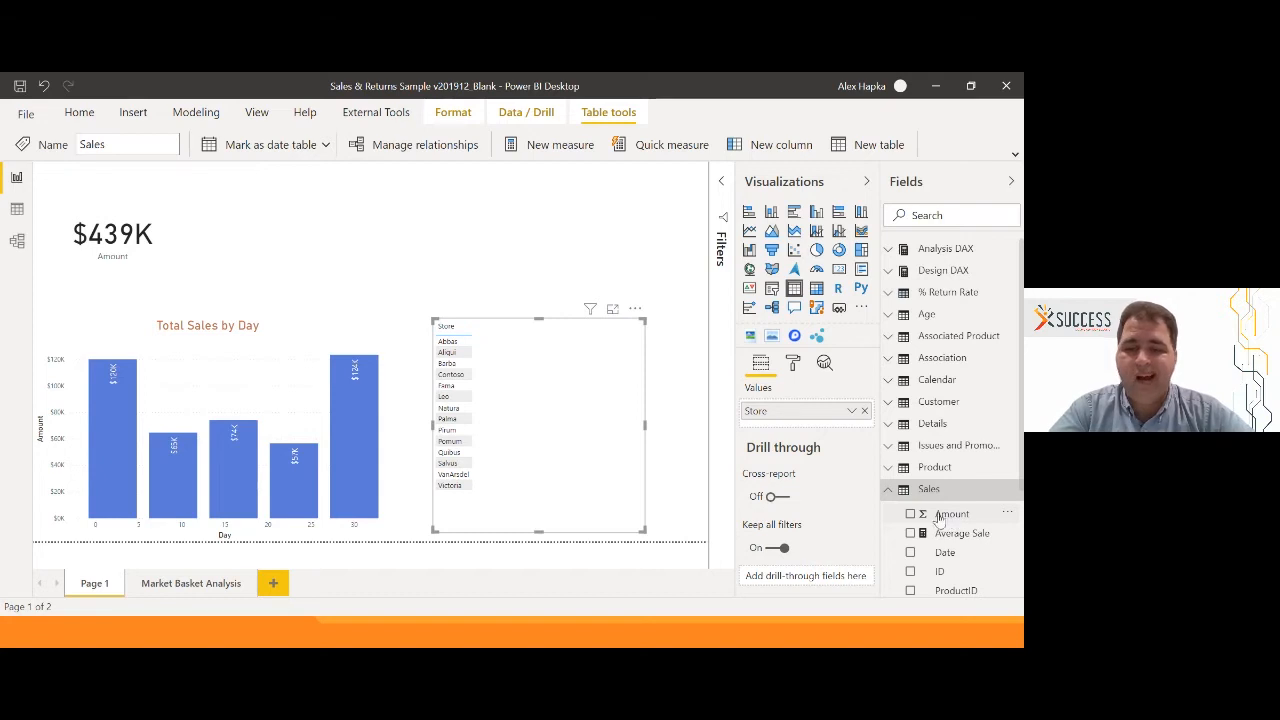
pyautogui.moveTo(945, 514); pyautogui.dragTo(600, 405)
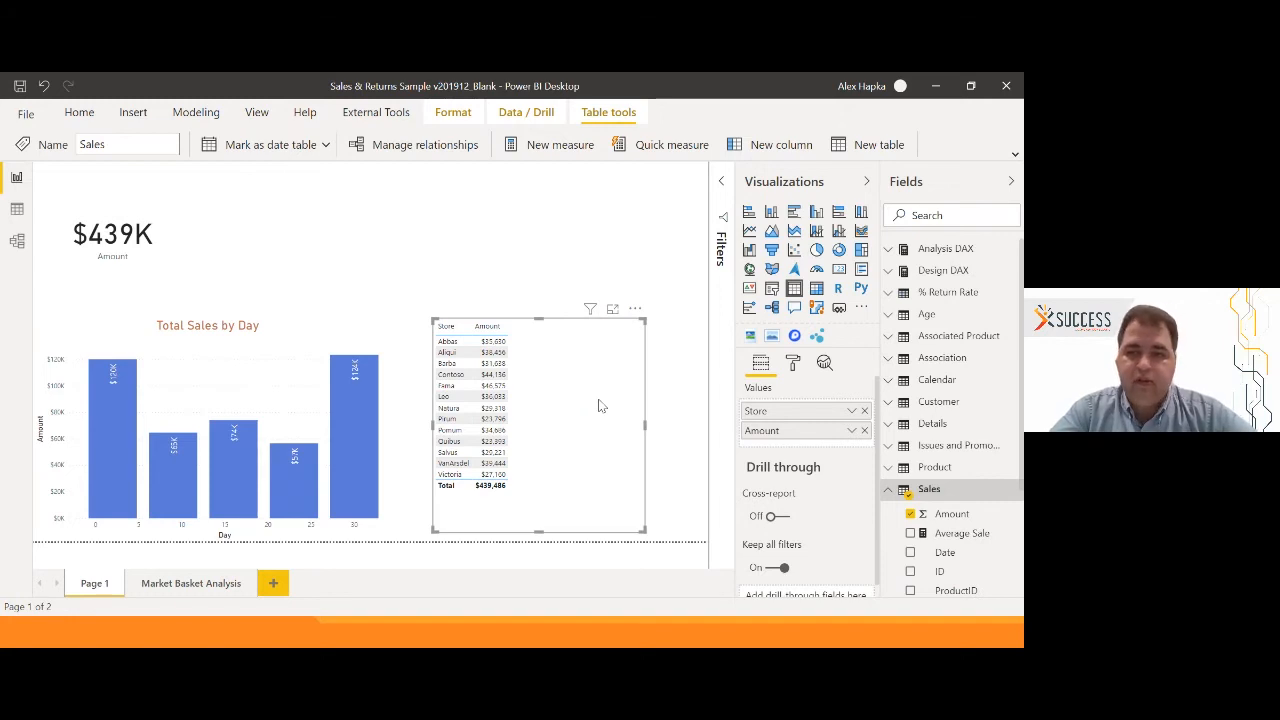
pyautogui.click(817, 254)
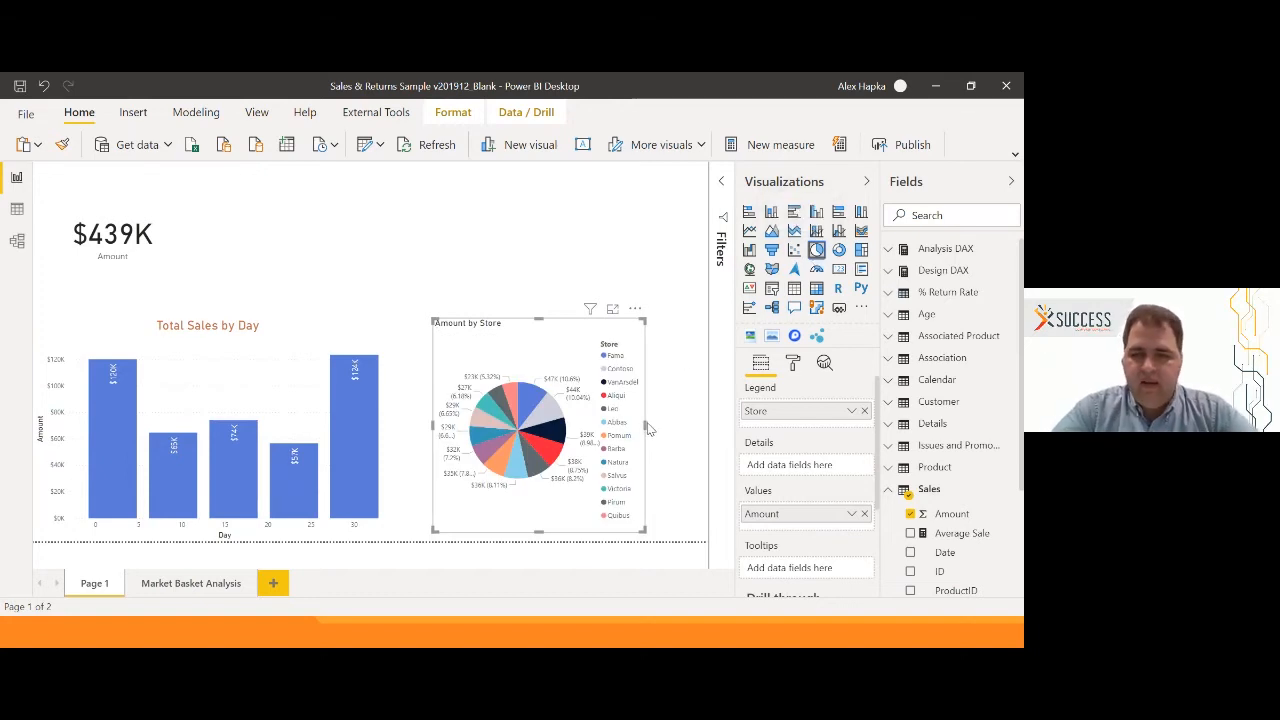
# Enlarge the store pie chart across the space beside the daily chart, and cross-filter the page by the Contoso slice before clearing the selection.
pyautogui.moveTo(645, 433); pyautogui.dragTo(720, 425)
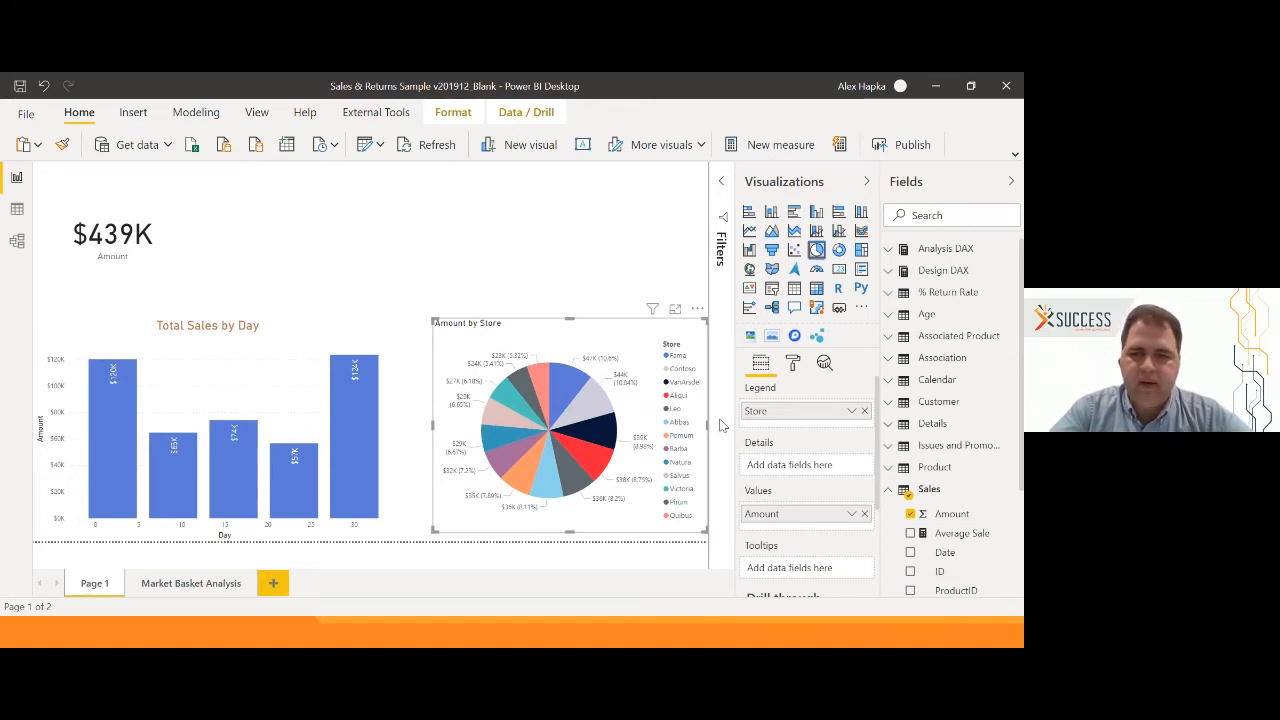
pyautogui.click(604, 404)
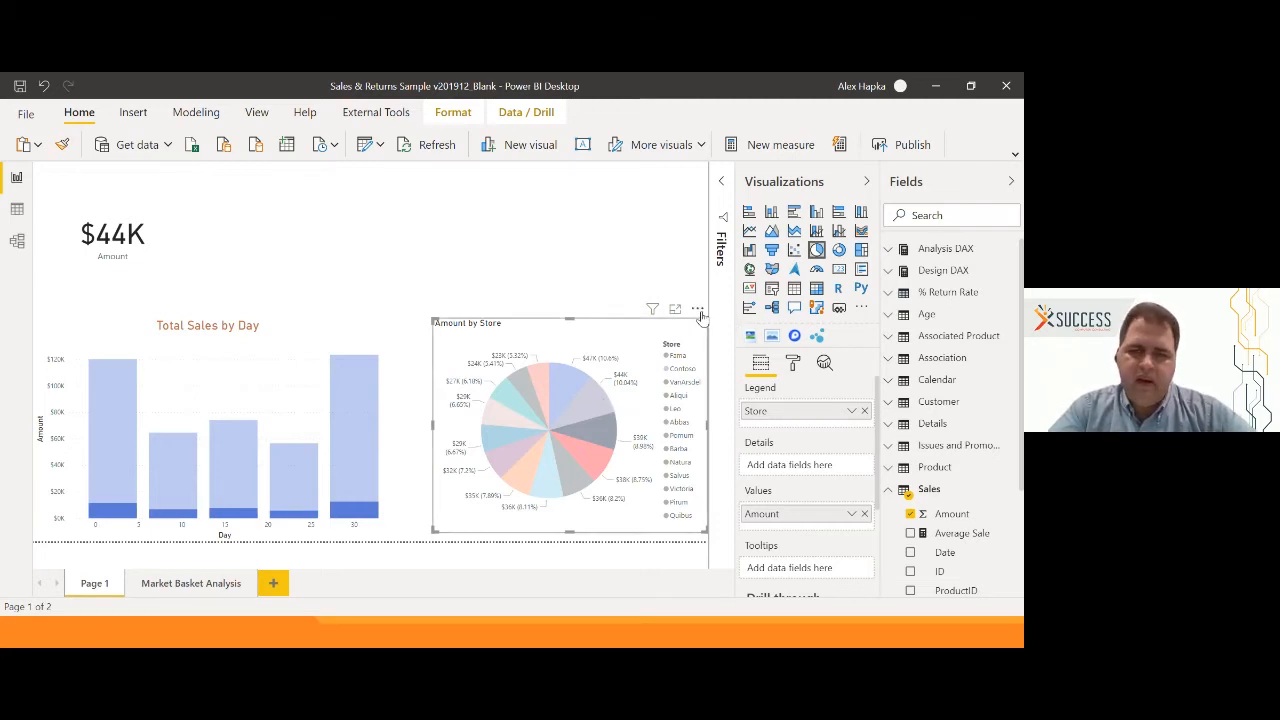
pyautogui.moveTo(697, 313); pyautogui.dragTo(663, 312)
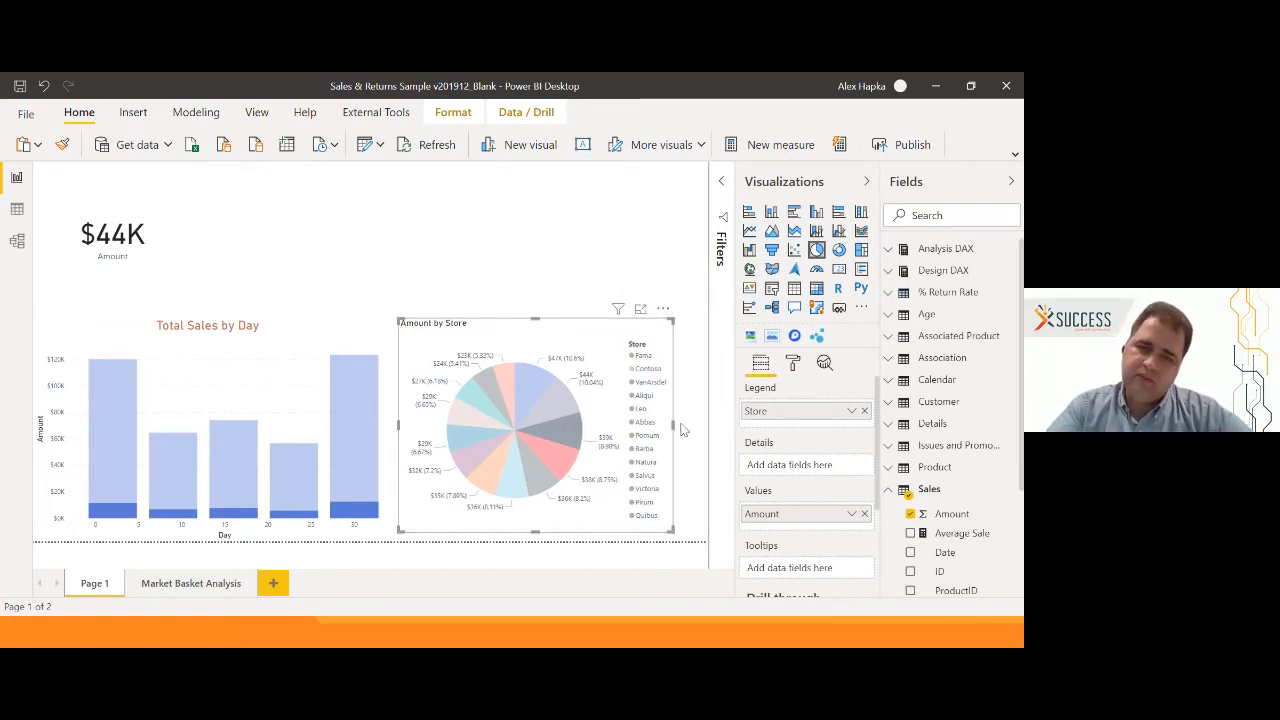
pyautogui.moveTo(675, 425); pyautogui.dragTo(708, 430)
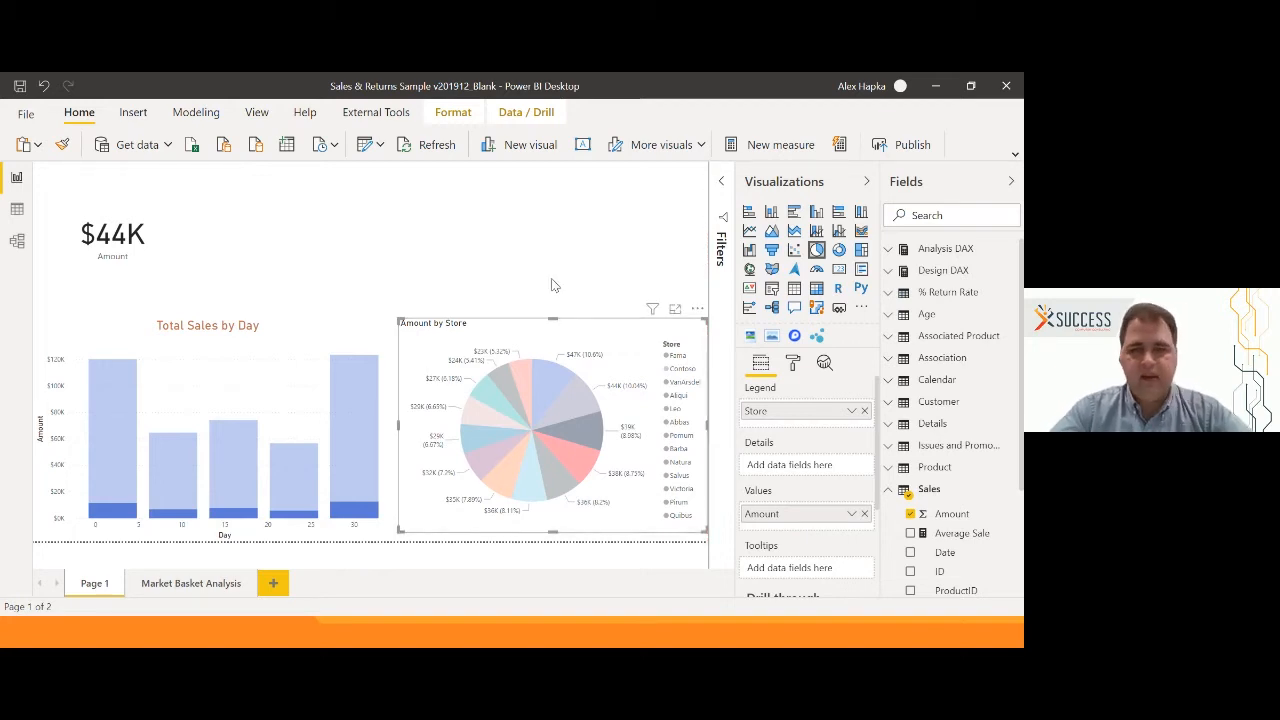
pyautogui.click(542, 392)
pyautogui.click(542, 392)
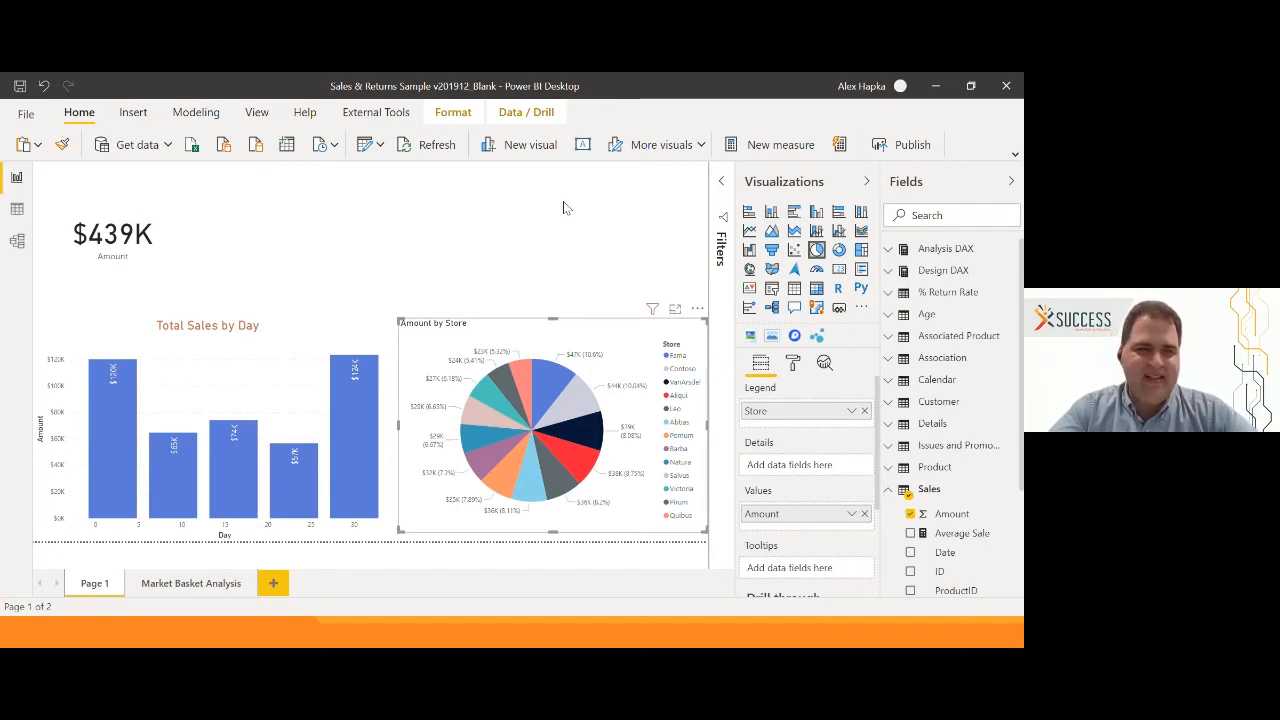
# Create a new measure in the Sales table and name it Average Sales.
pyautogui.click(890, 496)
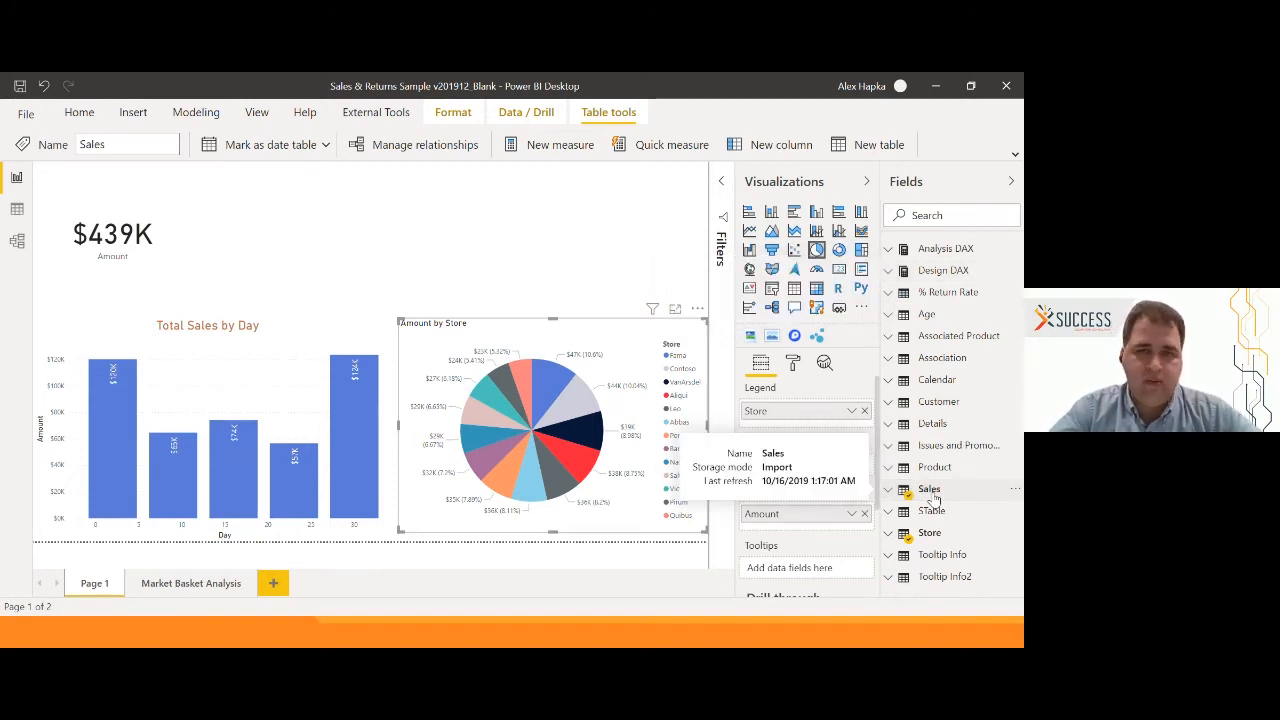
pyautogui.click(553, 146)
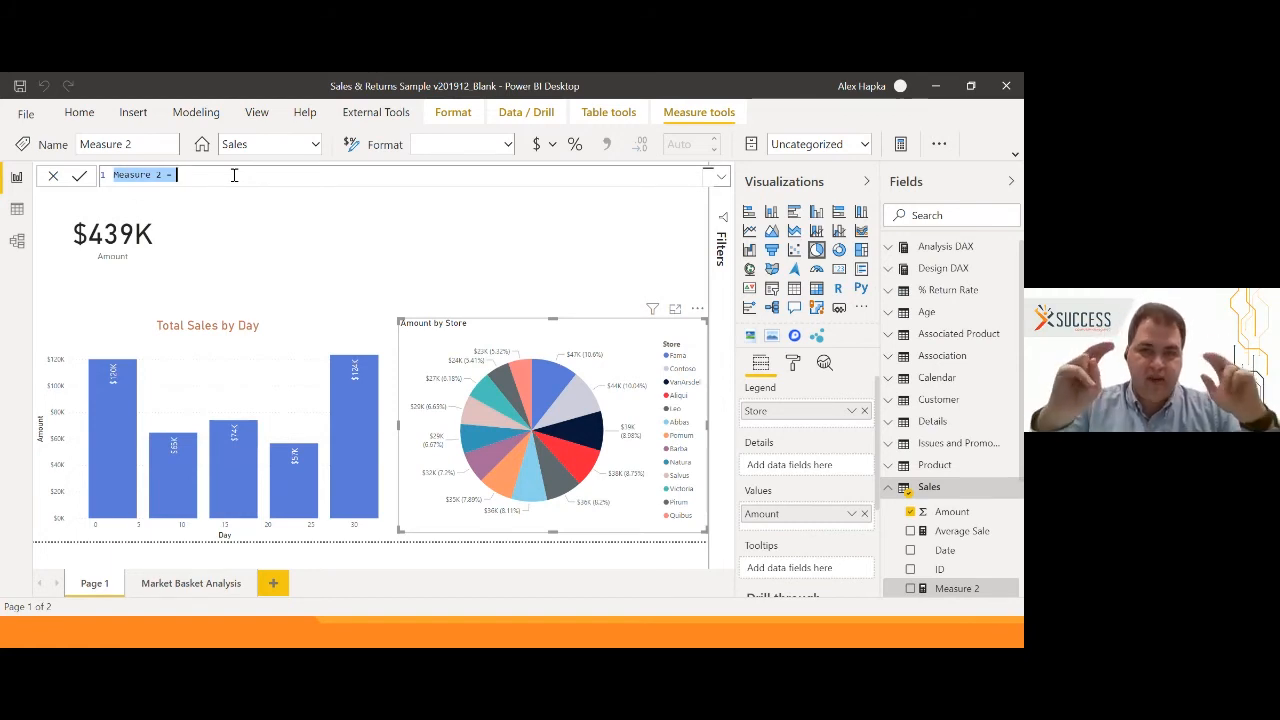
pyautogui.click(160, 178)
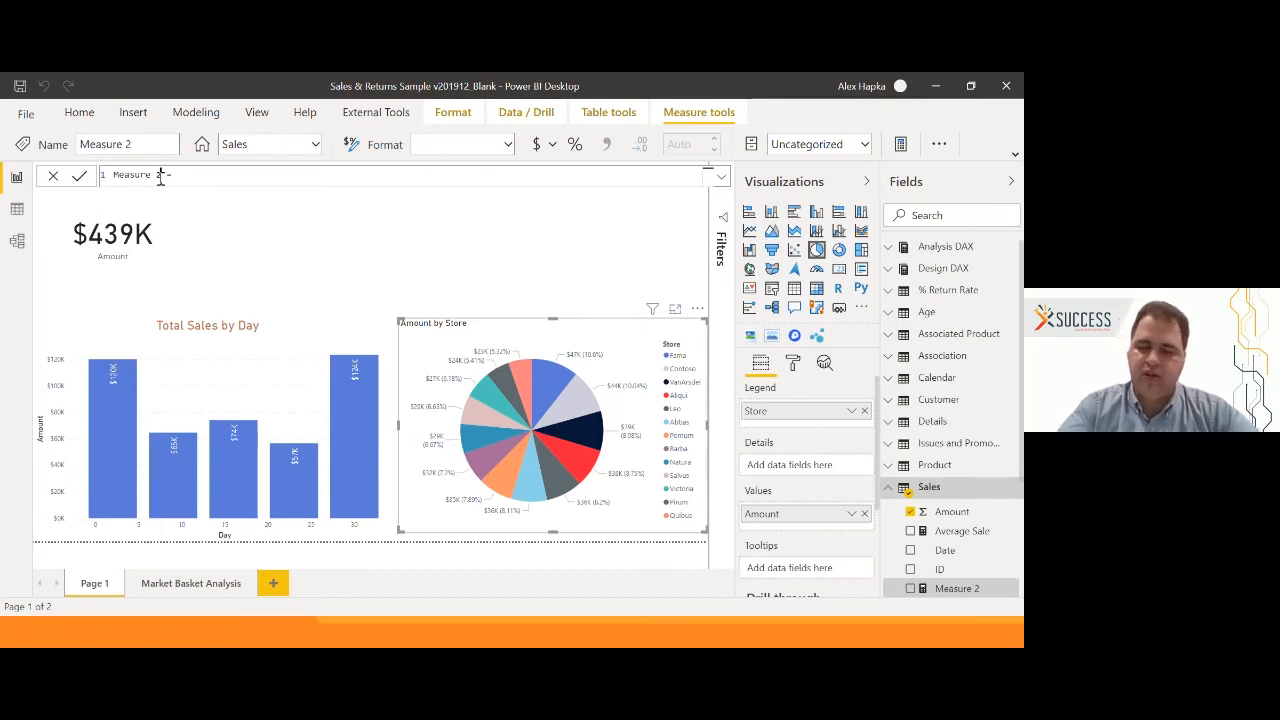
pyautogui.press('BackSpace')
pyautogui.press('BackSpace')
pyautogui.press('BackSpace')
pyautogui.press('BackSpace')
pyautogui.press('BackSpace')
pyautogui.press('BackSpace')
pyautogui.press('BackSpace')
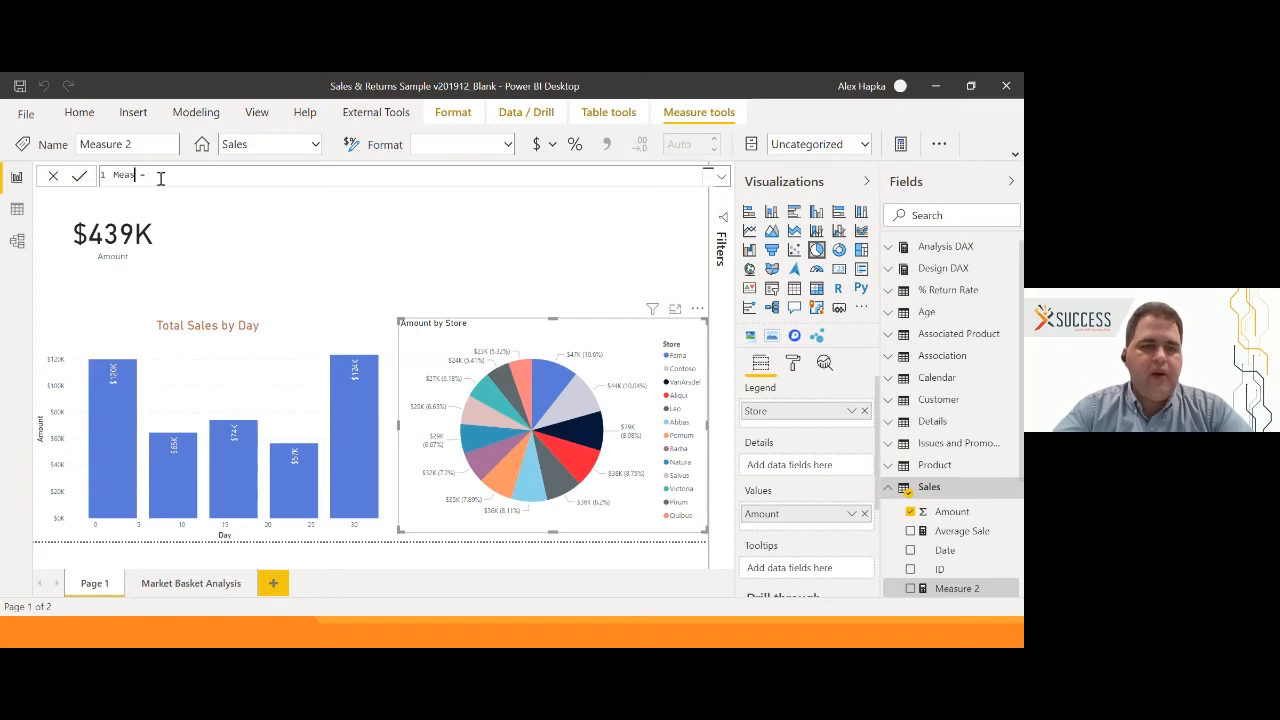
pyautogui.write('Average')
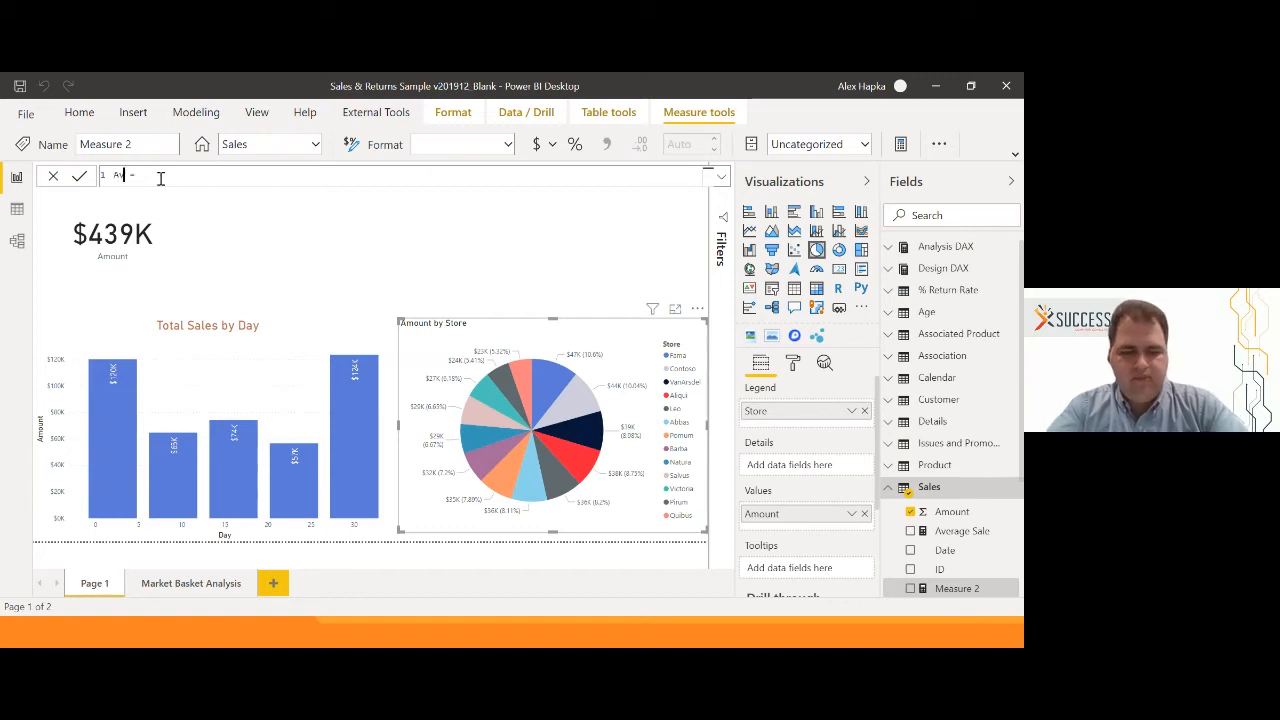
pyautogui.write(' Sales')
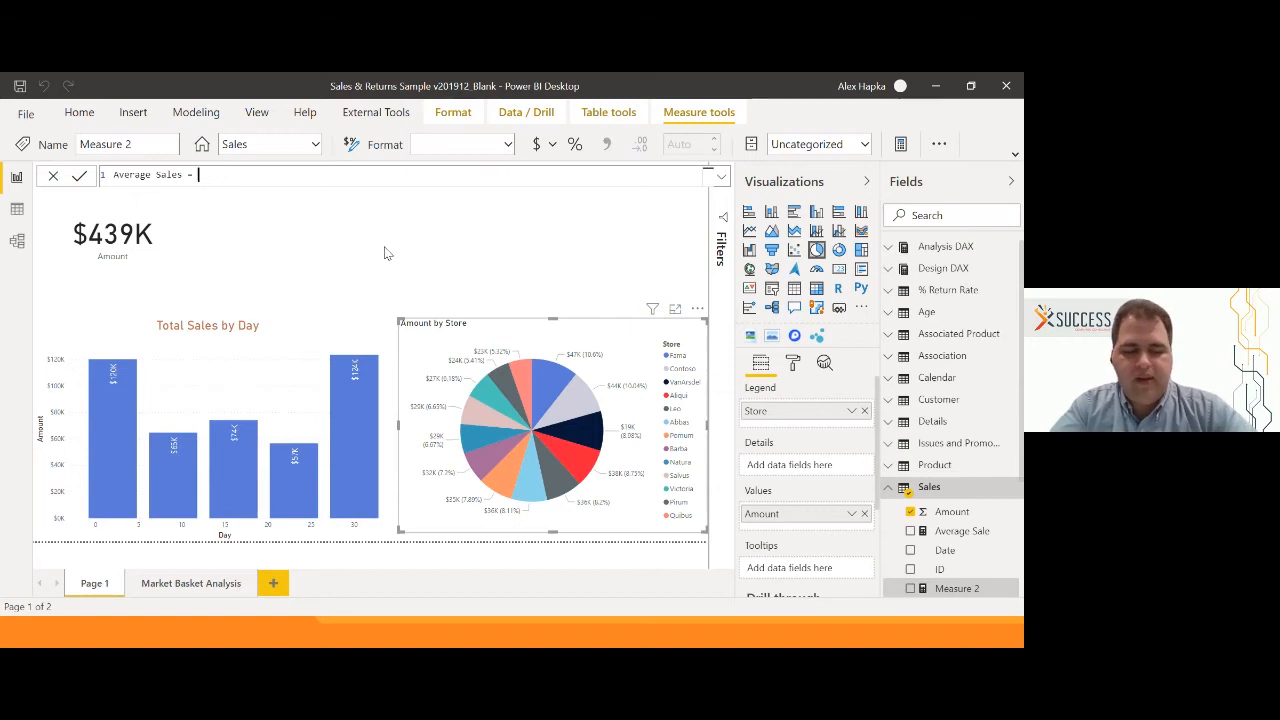
# Define the measure as AVERAGE(Sales[Amount]) and commit the formula.
pyautogui.write('AVERAGE')
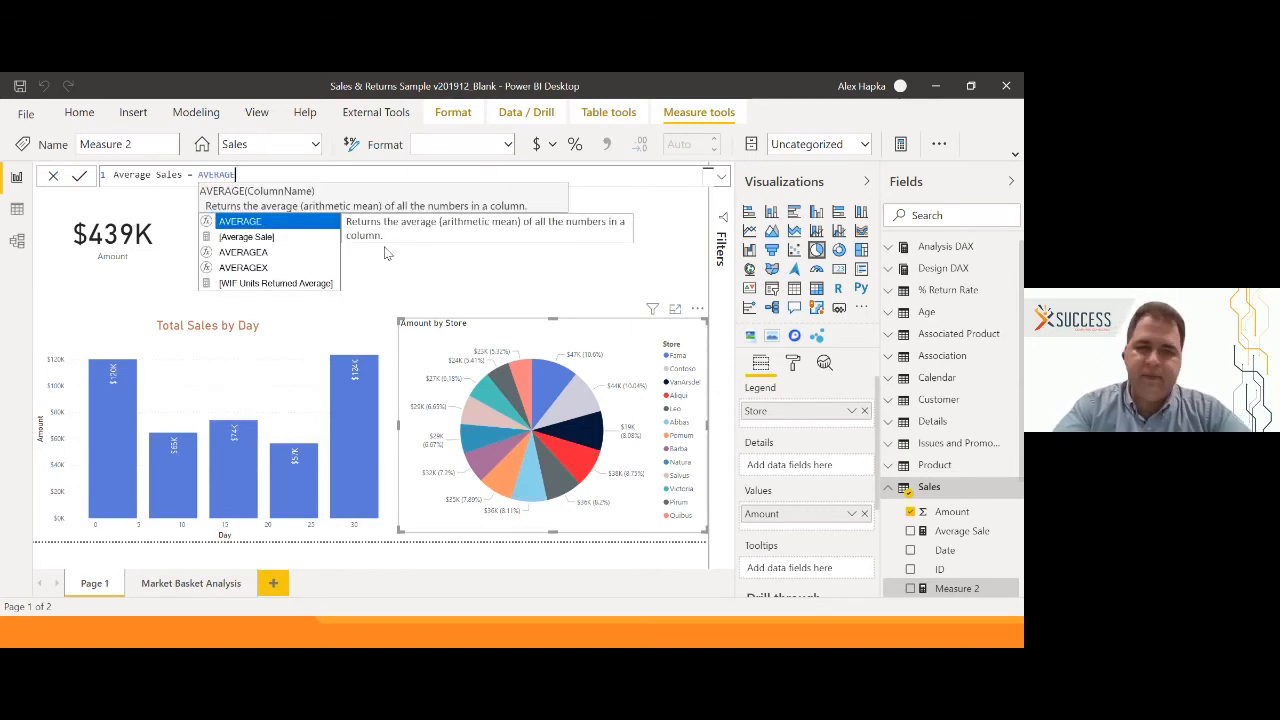
pyautogui.write('(')
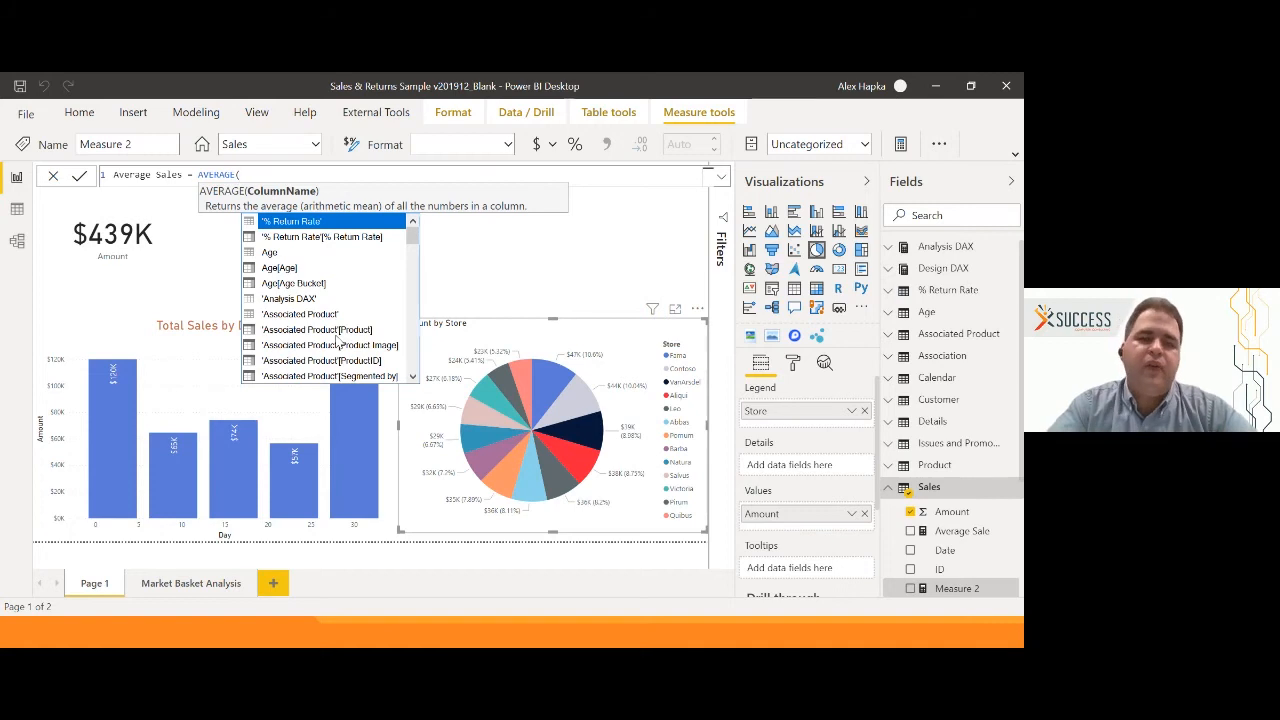
pyautogui.scroll(-15, 338, 343)
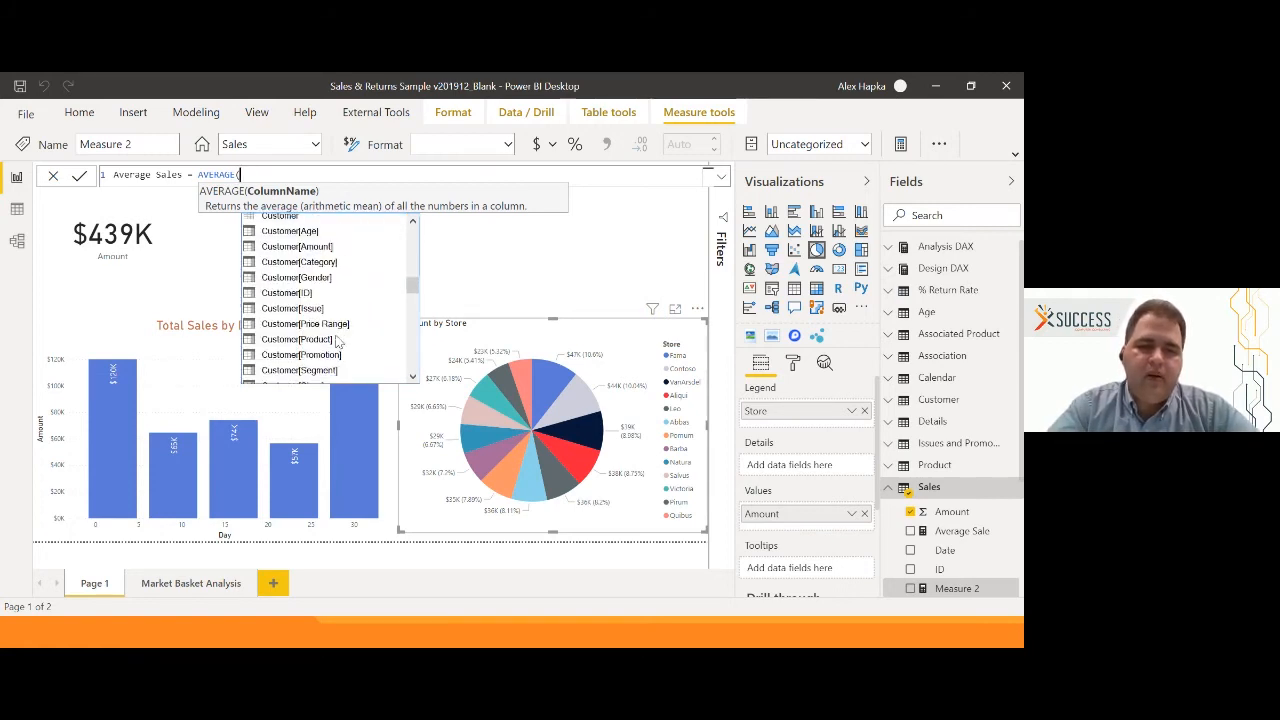
pyautogui.scroll(-3, 338, 343)
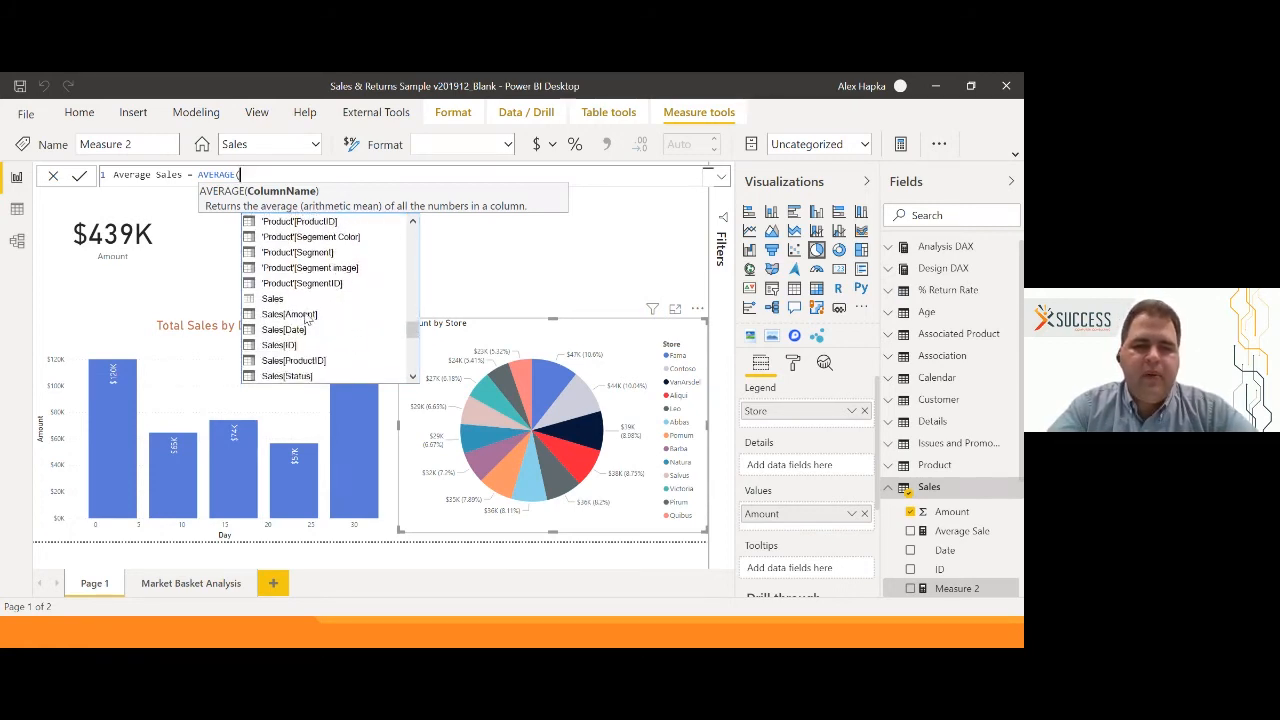
pyautogui.click(306, 315)
pyautogui.click(306, 315)
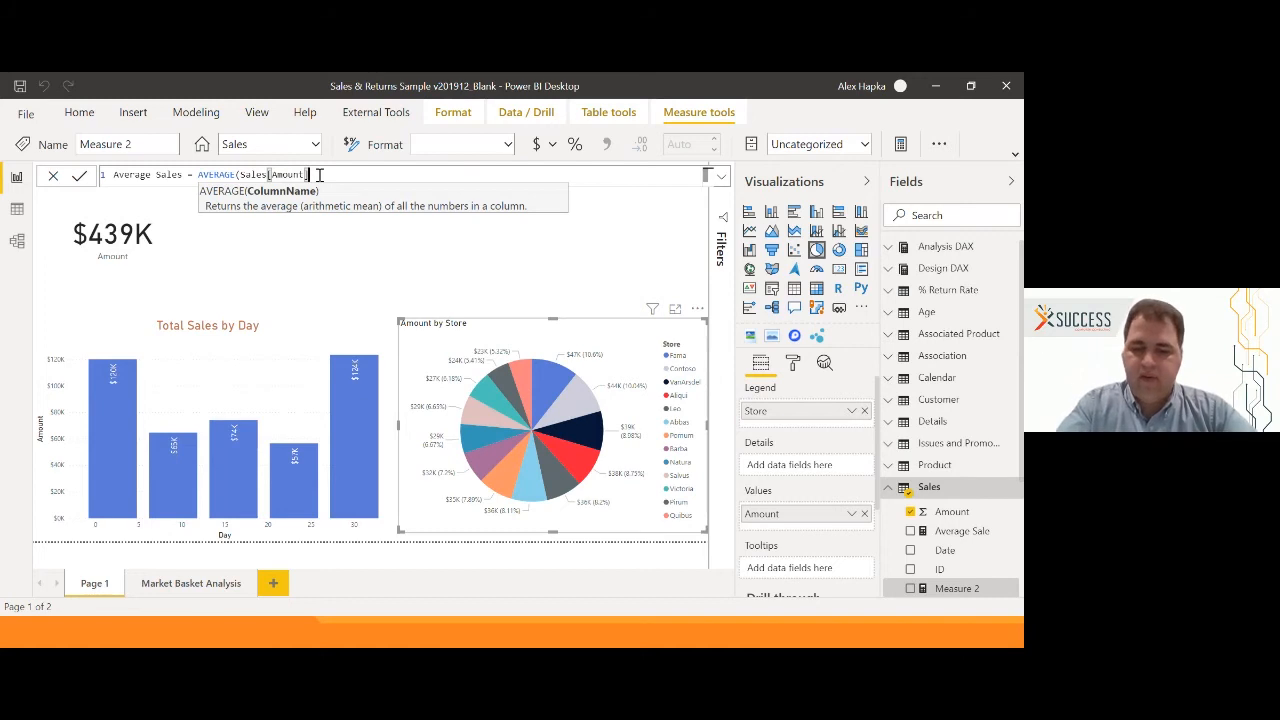
pyautogui.write(')')
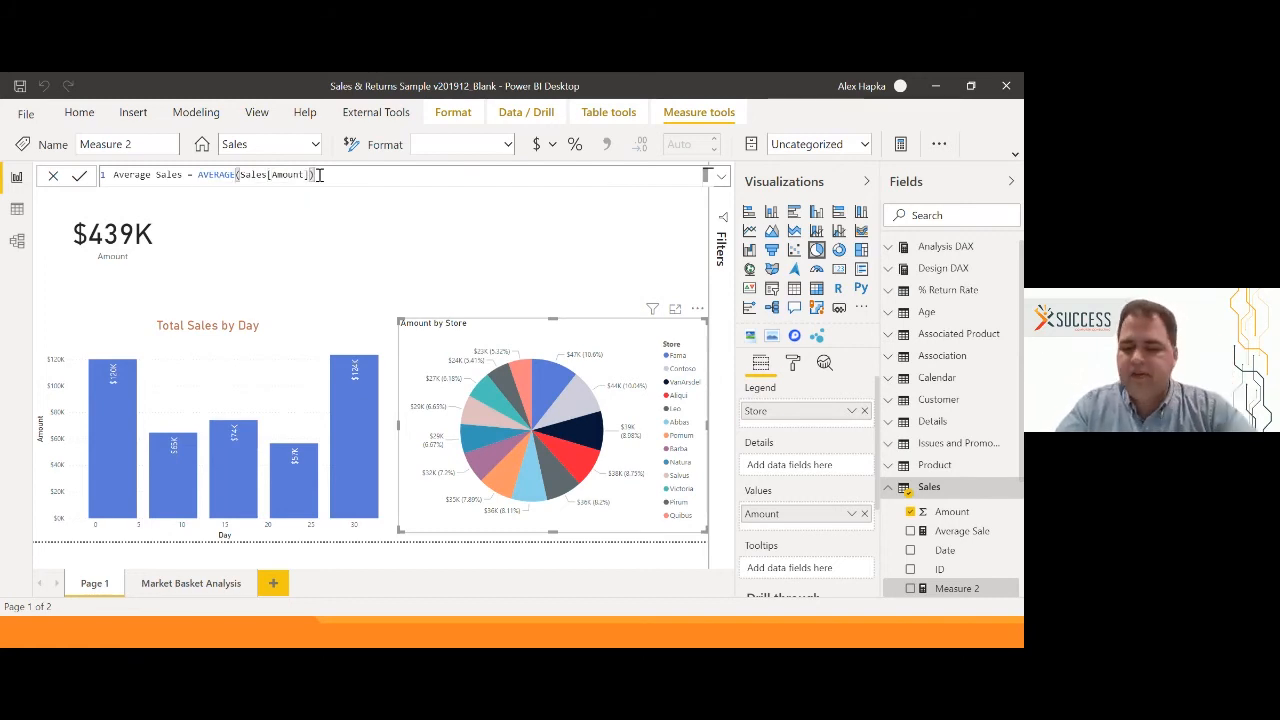
pyautogui.press('Return')
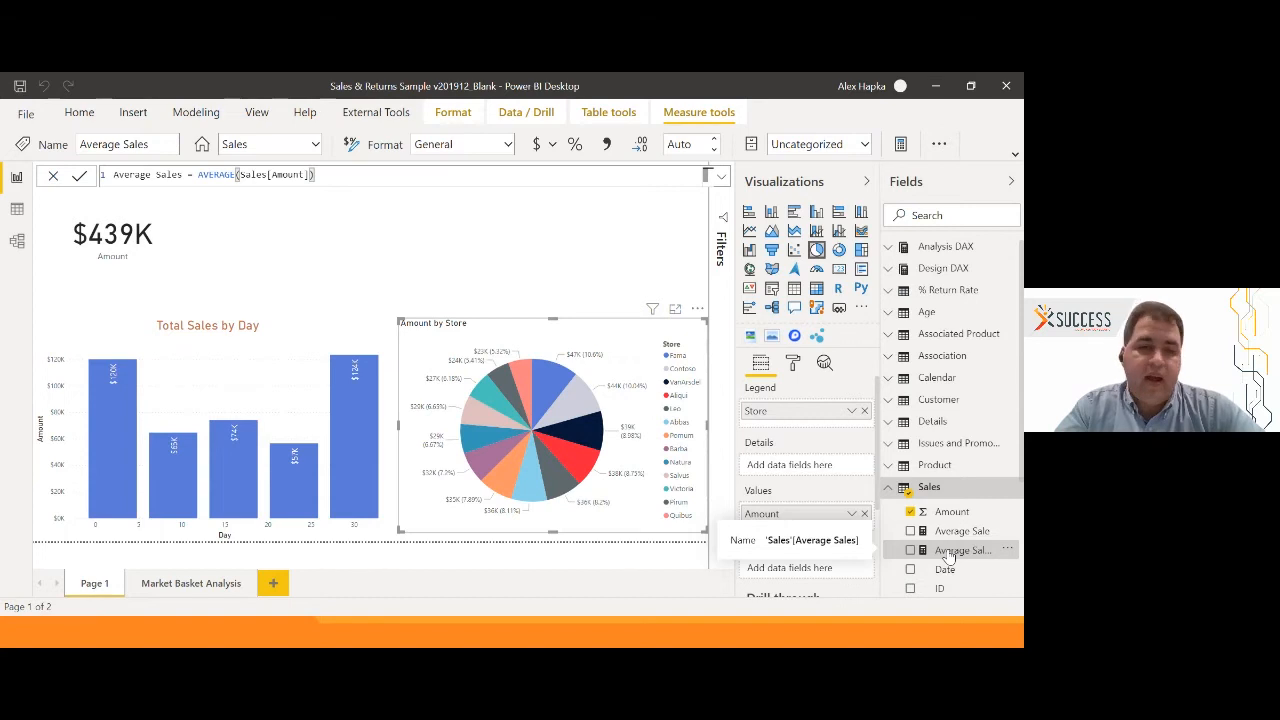
# Show the Average Sales measure as a card beside the Amount card and change its home table to Analysis DAX.
pyautogui.moveTo(950, 556); pyautogui.dragTo(308, 258)
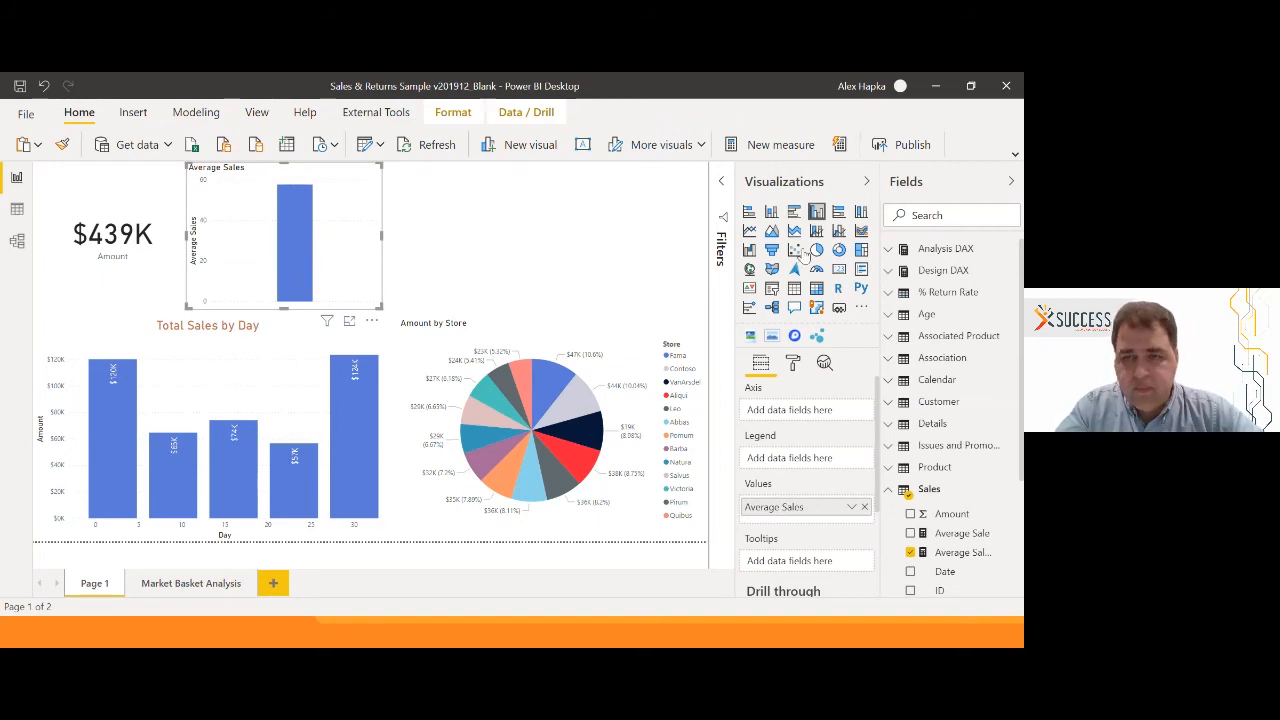
pyautogui.click(840, 272)
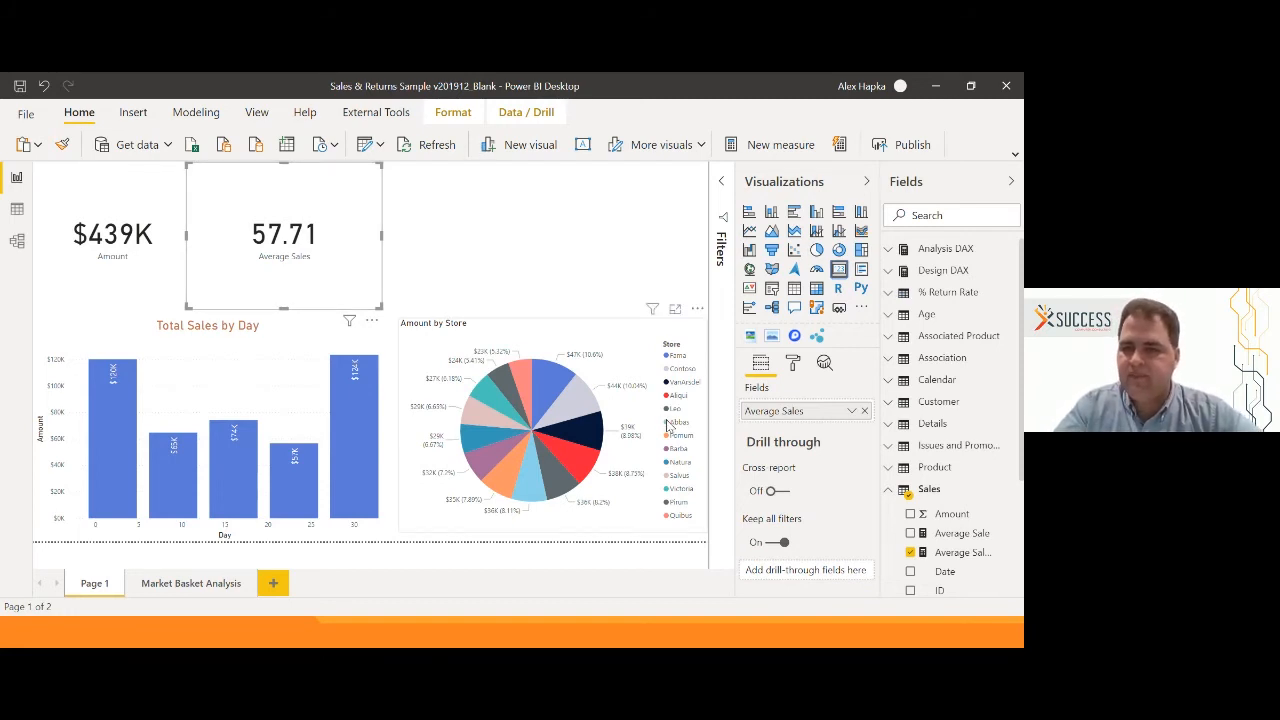
pyautogui.click(948, 554)
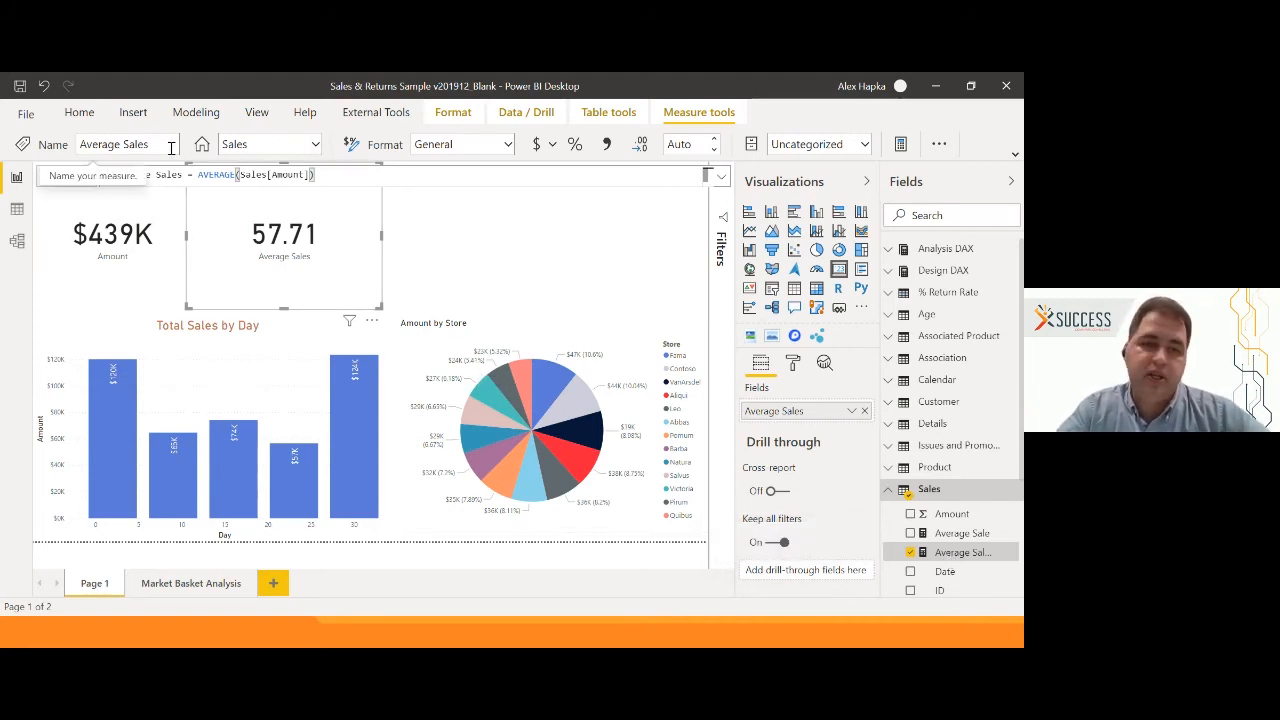
pyautogui.click(315, 146)
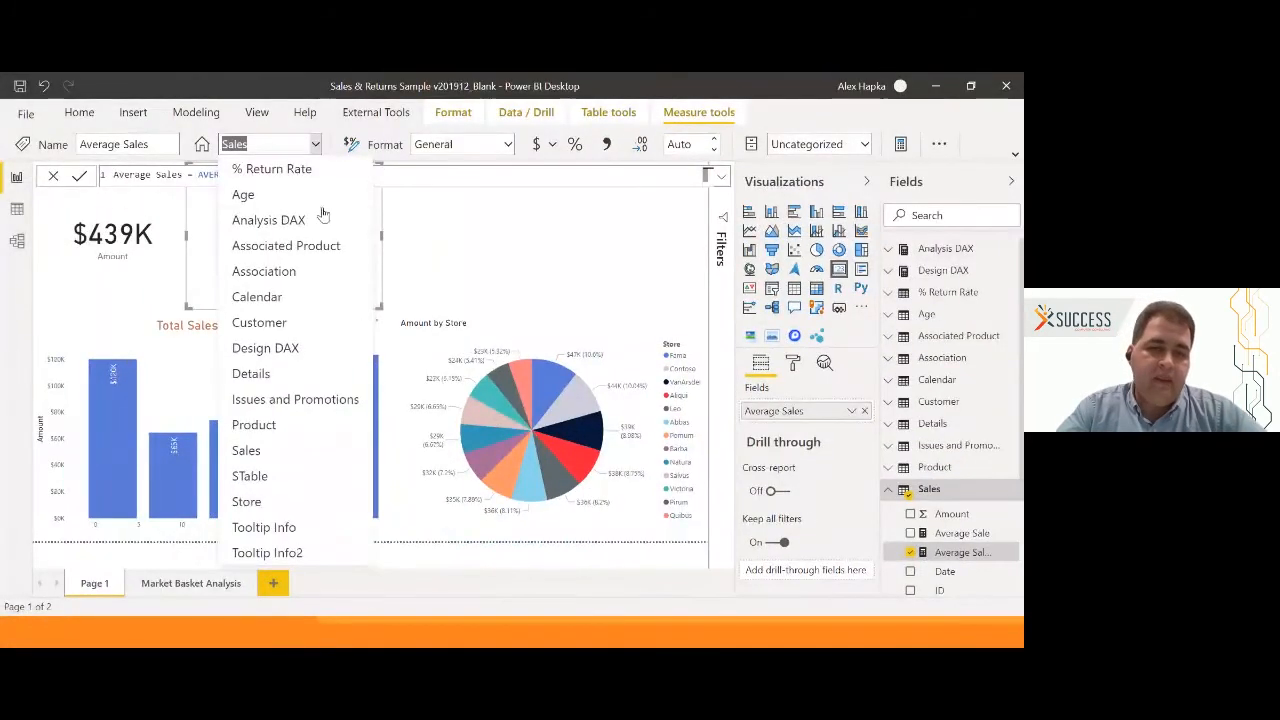
pyautogui.click(289, 221)
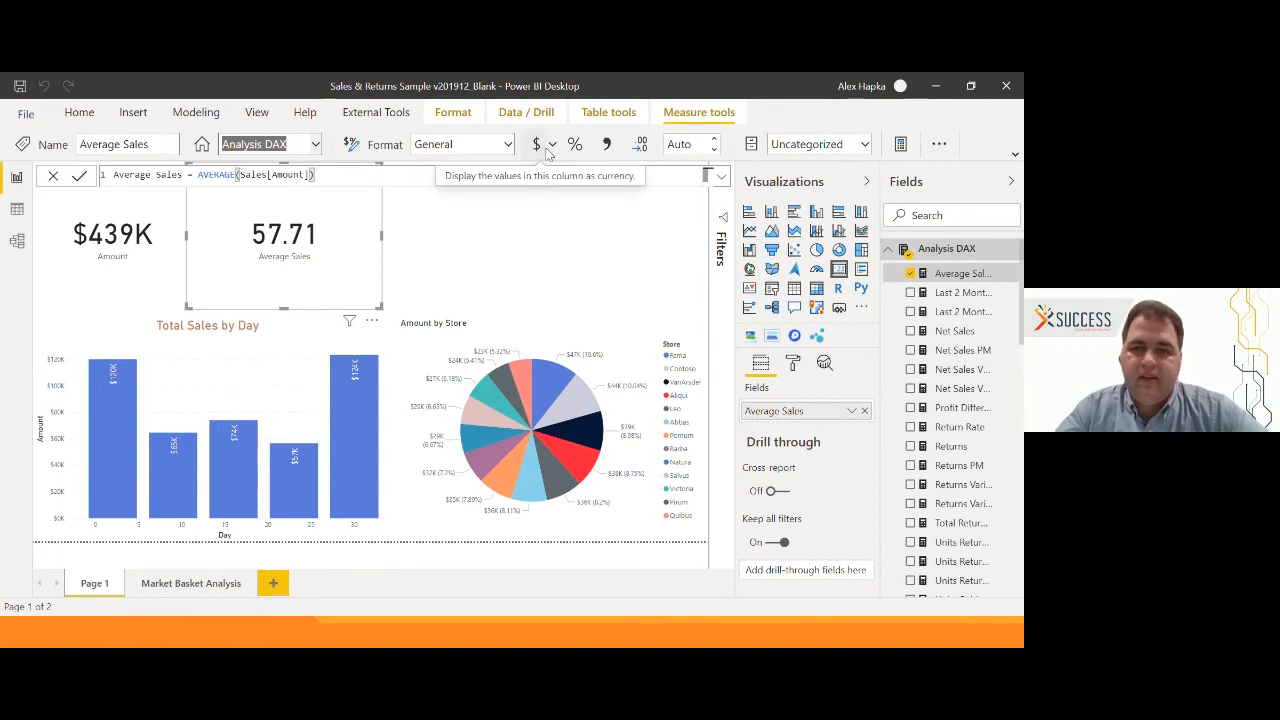
# Format the Average Sales measure as $ English (United States) currency with 0 decimal places.
pyautogui.click(555, 150)
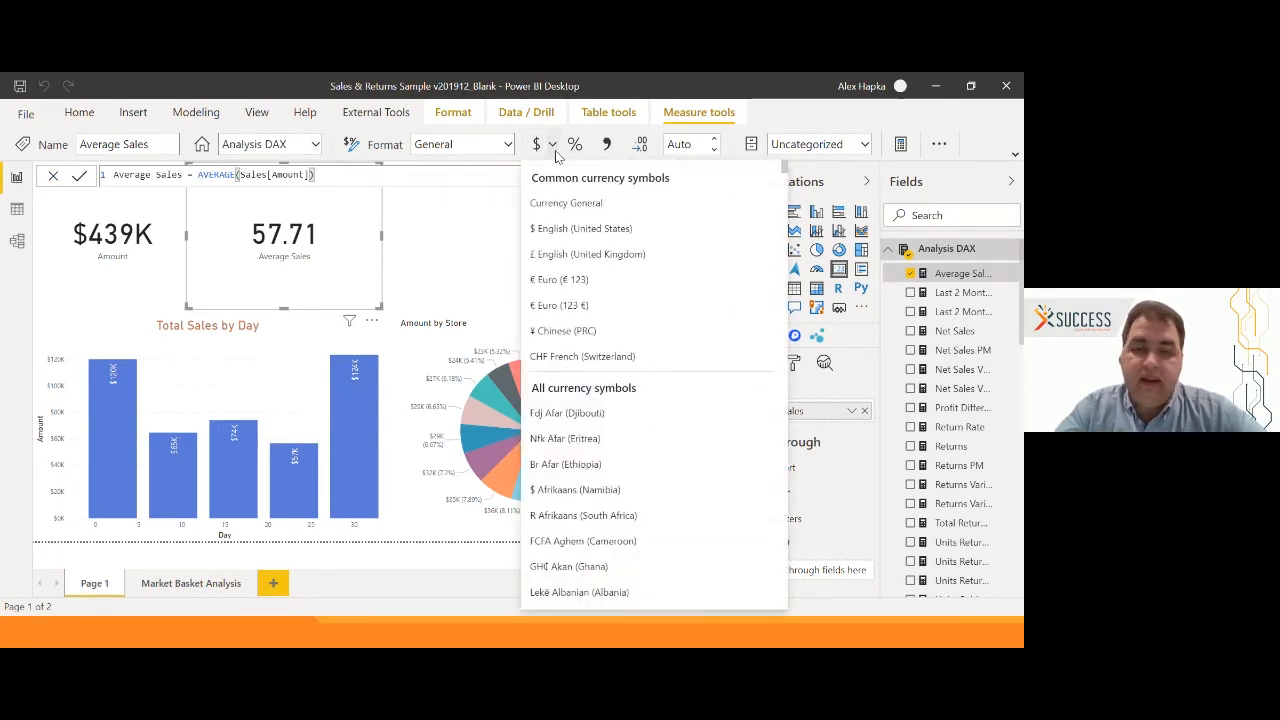
pyautogui.click(562, 230)
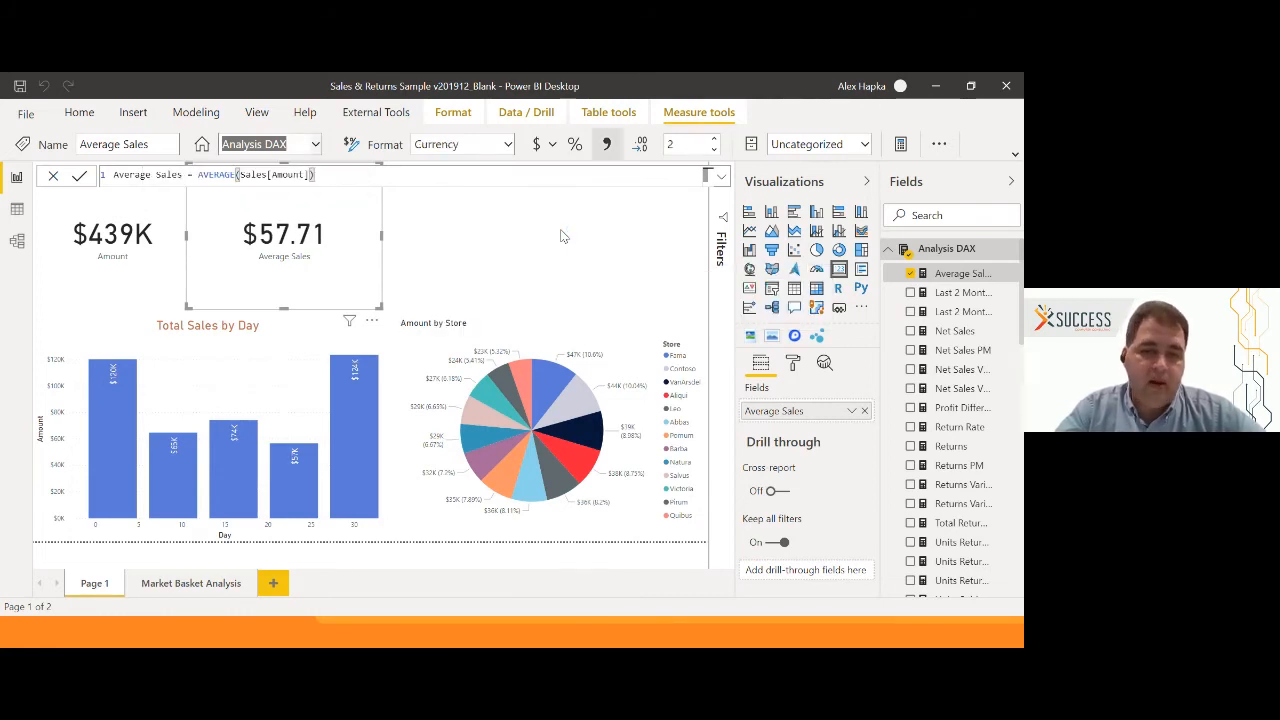
pyautogui.click(716, 149)
pyautogui.click(716, 149)
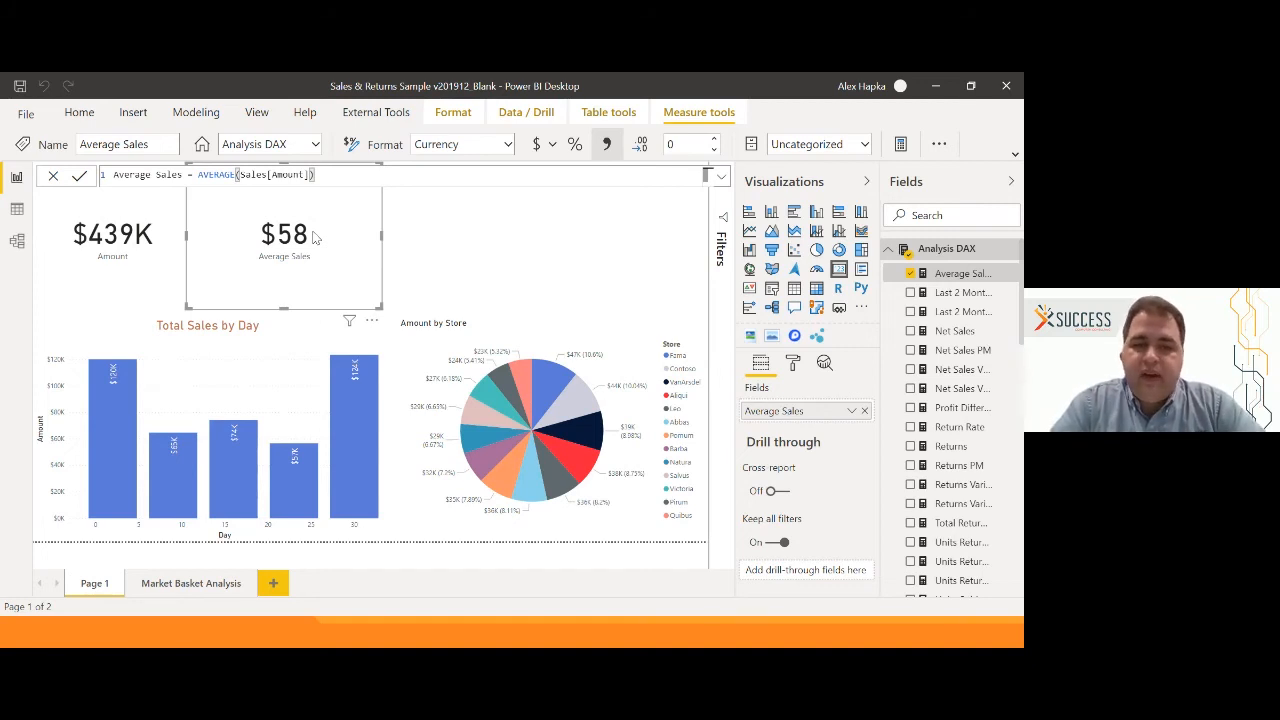
# Widen the Average Sales card and try a border and a shadow on it, turning both off again.
pyautogui.moveTo(492, 241); pyautogui.dragTo(446, 246)
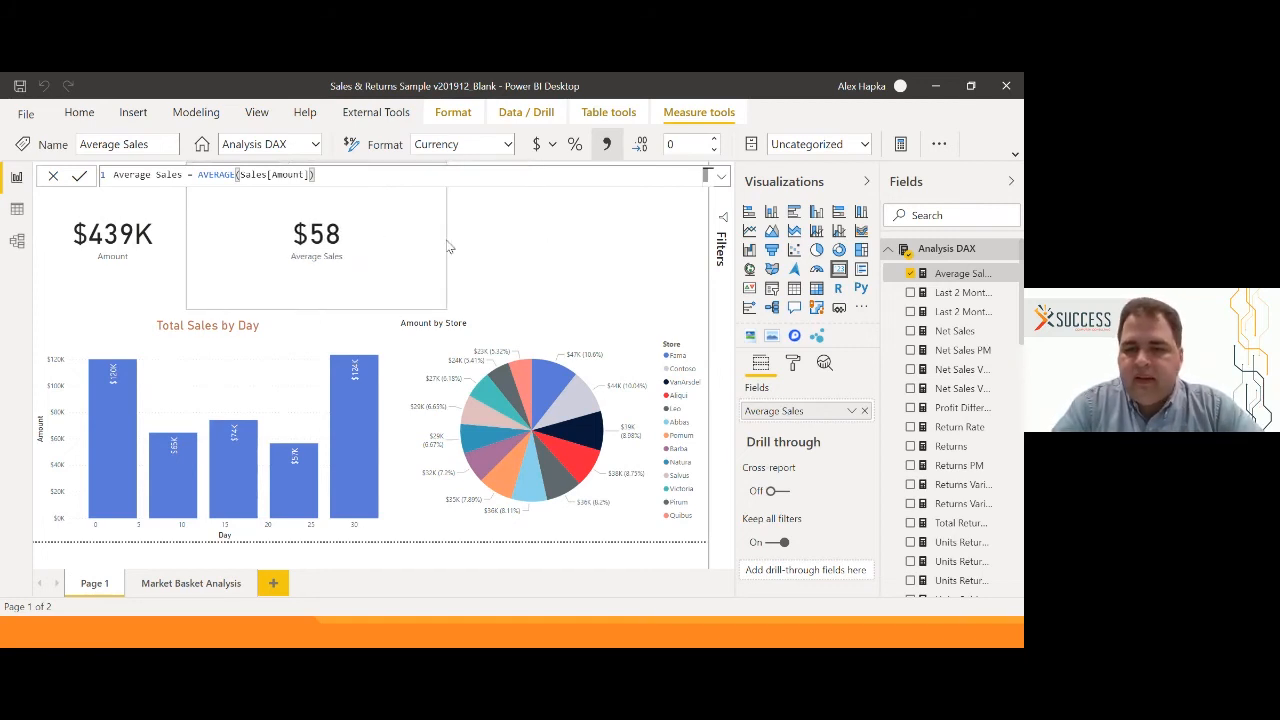
pyautogui.click(792, 363)
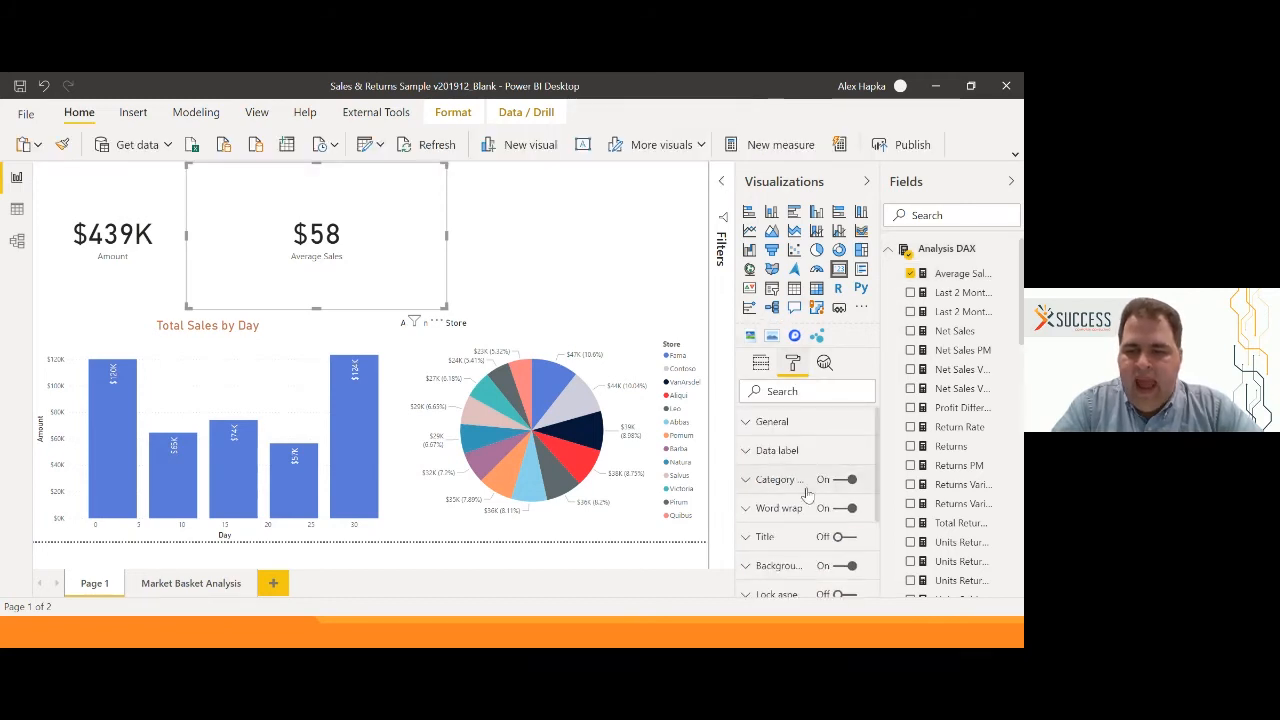
pyautogui.scroll(-3, 806, 491)
pyautogui.click(840, 496)
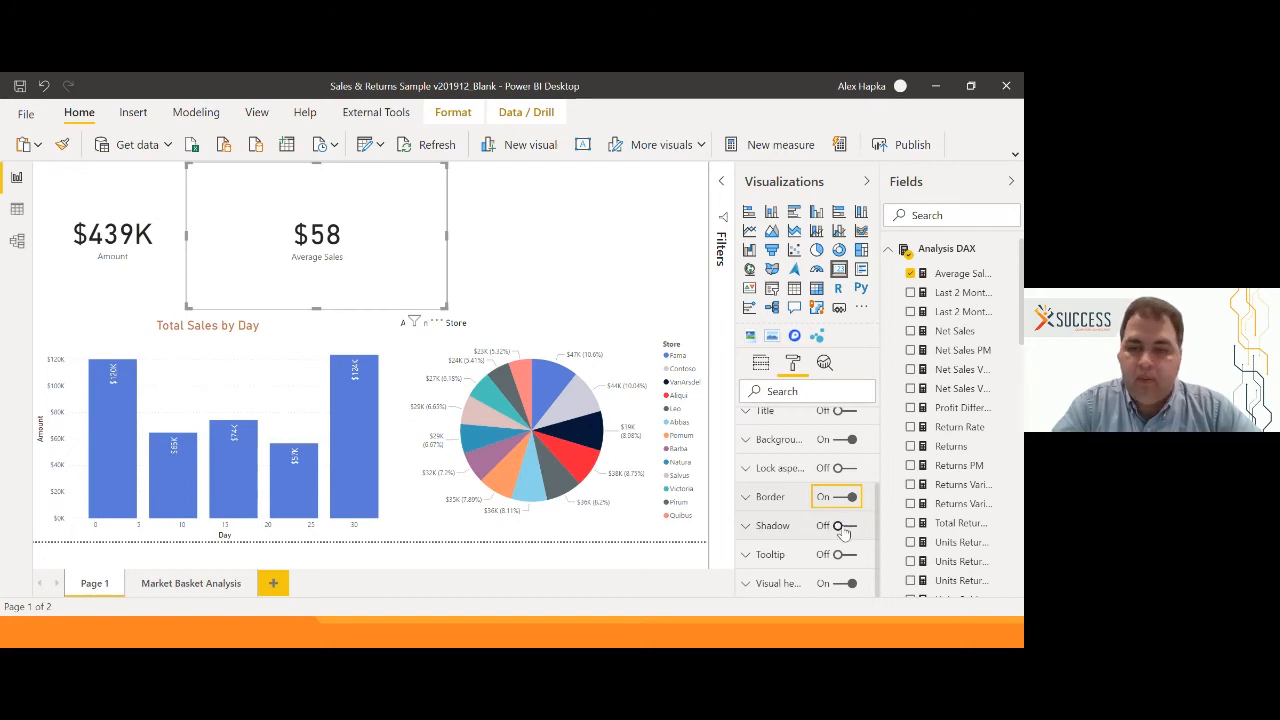
pyautogui.click(844, 530)
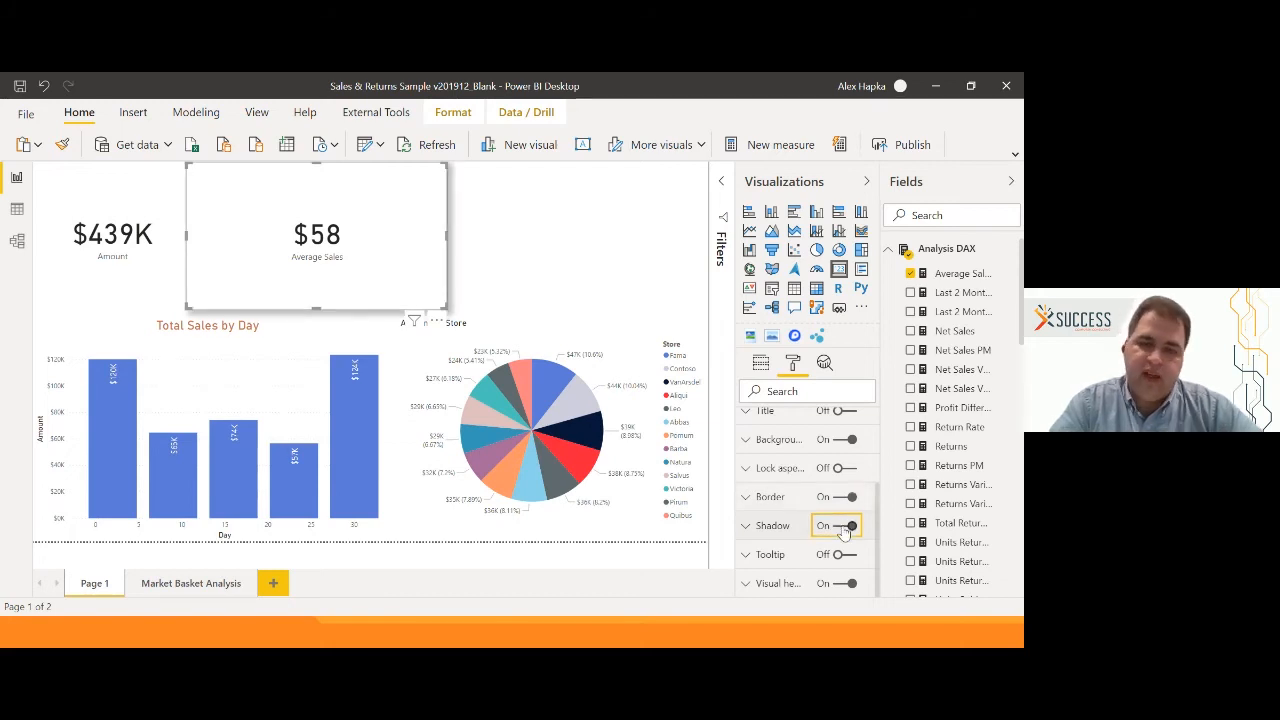
pyautogui.click(844, 527)
pyautogui.click(842, 496)
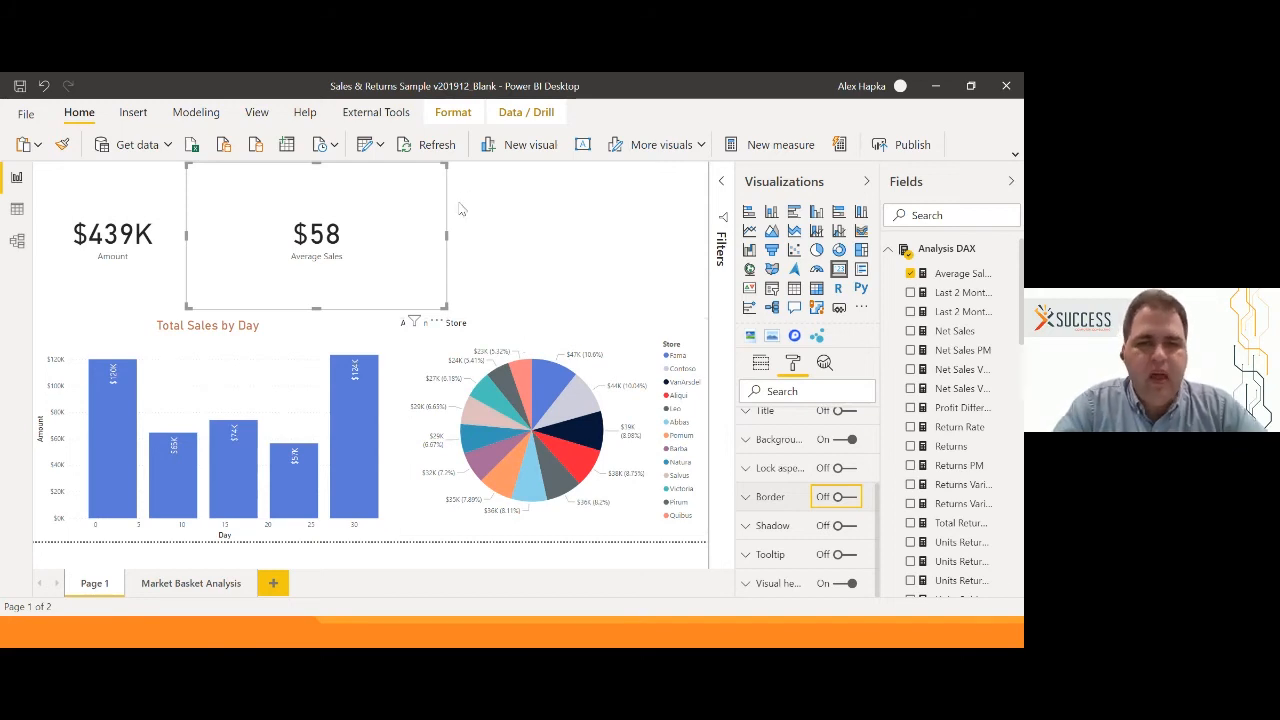
# Narrow the Average Sales card so it sits closer to the Amount card.
pyautogui.click(448, 240)
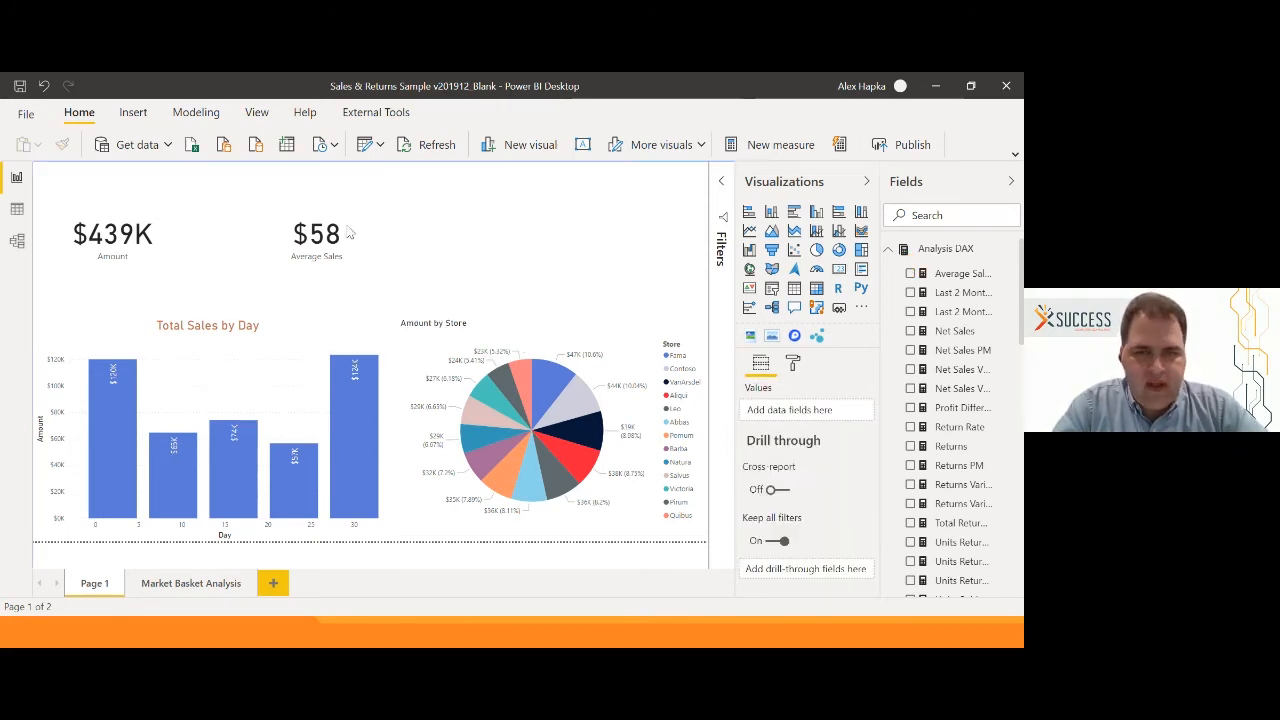
pyautogui.click(432, 236)
pyautogui.moveTo(447, 236); pyautogui.dragTo(345, 240)
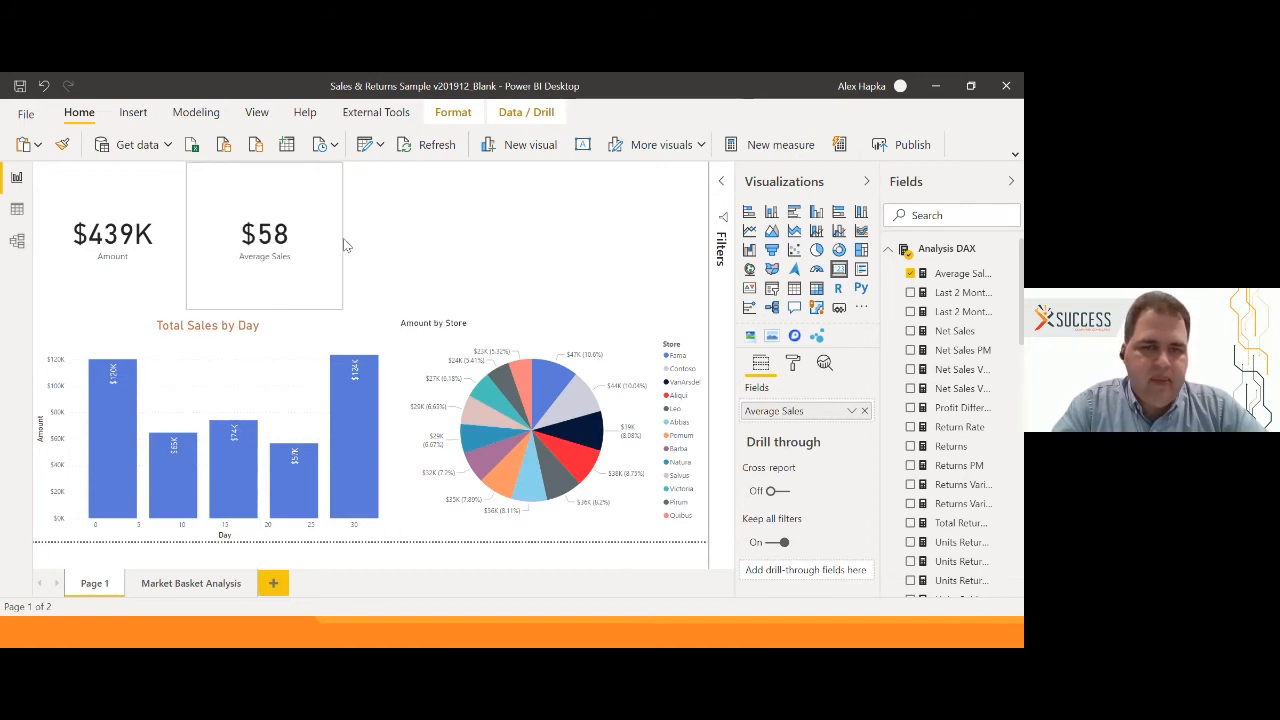
# Highlight the day 30 bar in Total Sales by Day and display the report's selection and bookmark lists.
pyautogui.click(360, 412)
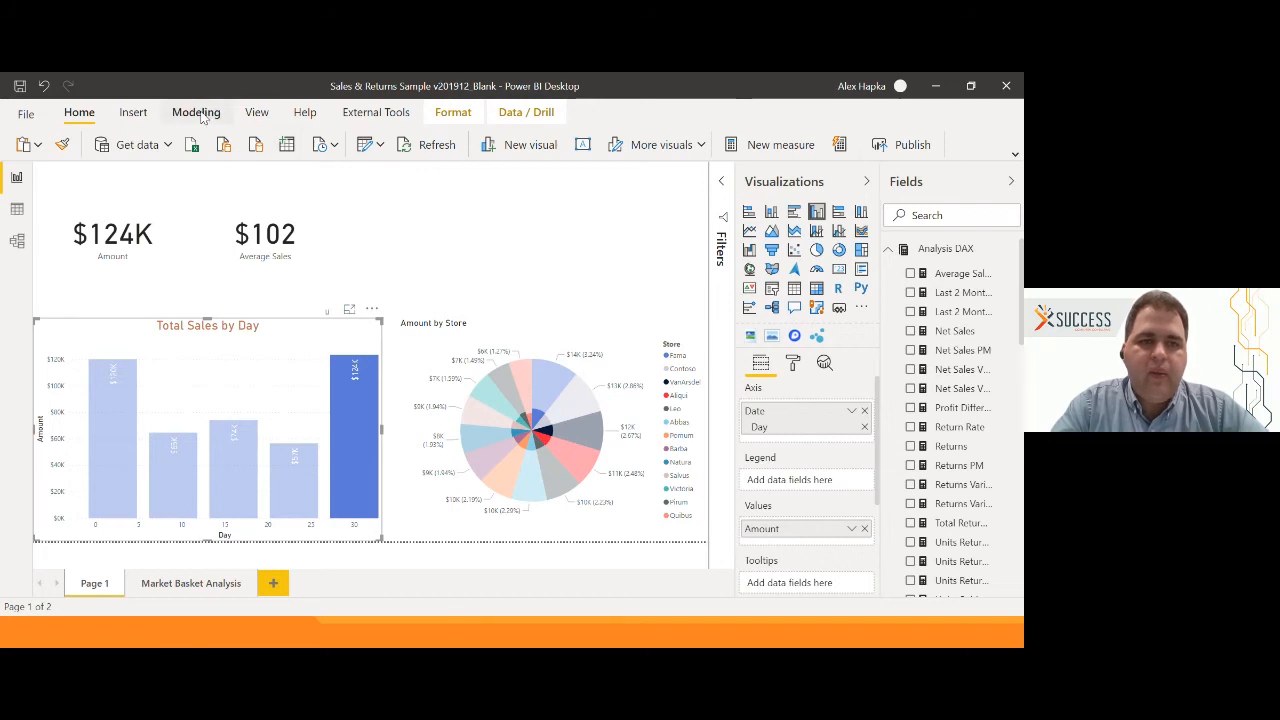
pyautogui.click(257, 113)
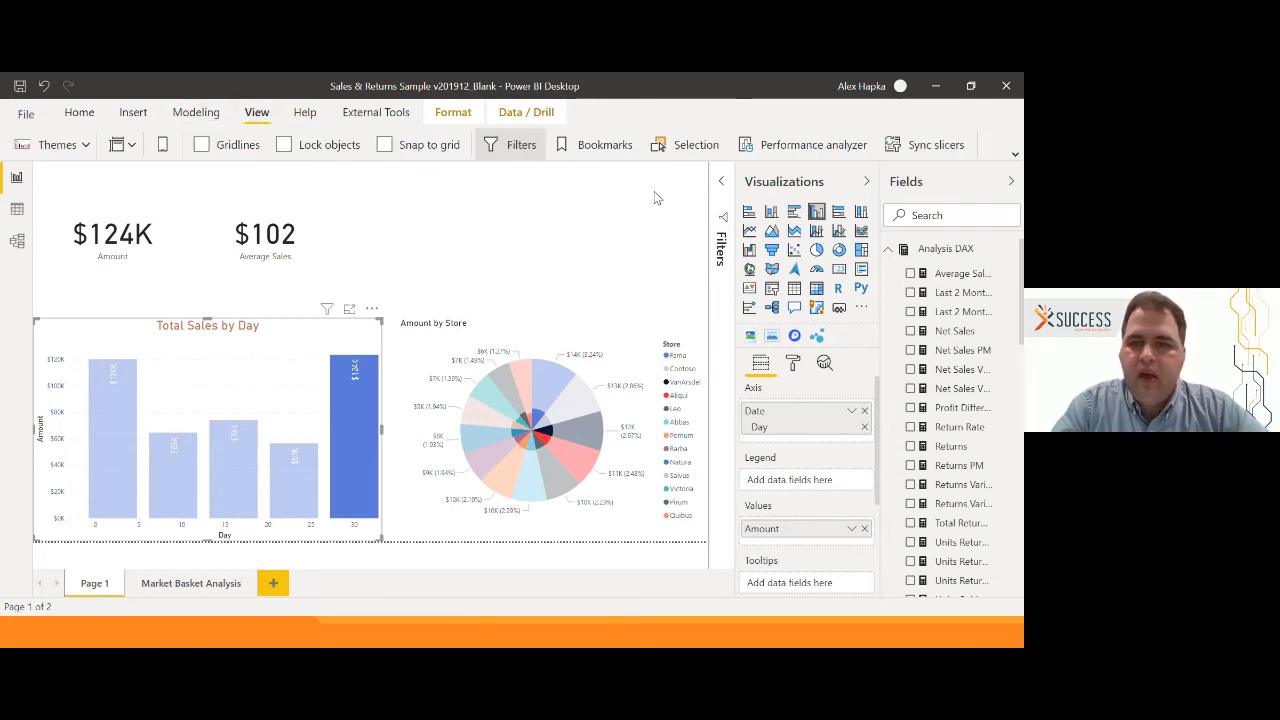
pyautogui.click(688, 145)
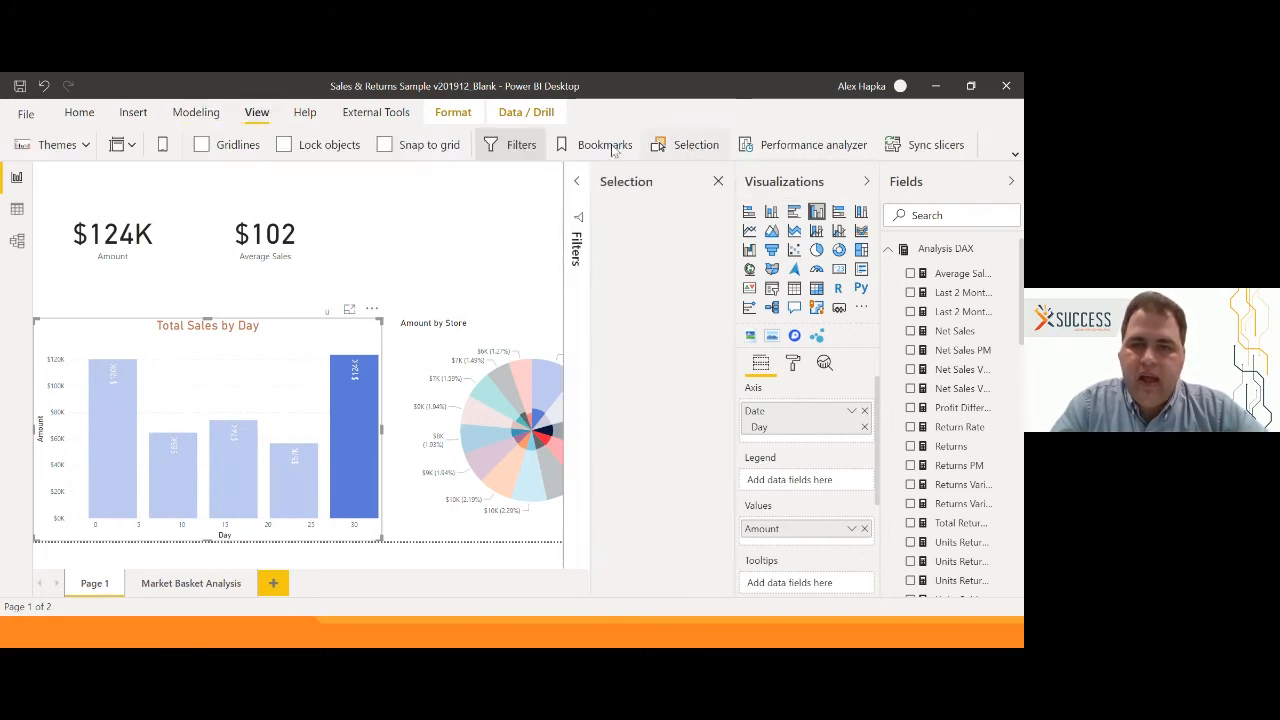
pyautogui.click(605, 145)
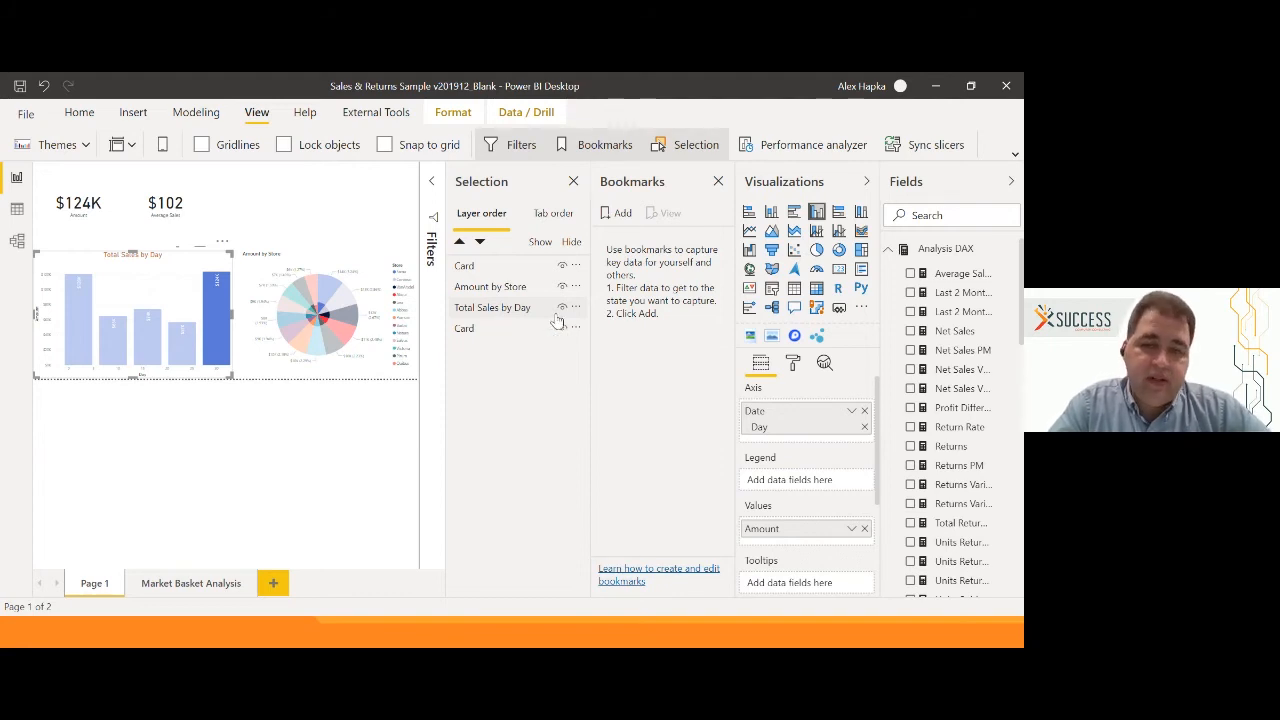
# Select the Total Sales by Day chart and add a bookmark of the current page state.
pyautogui.click(472, 286)
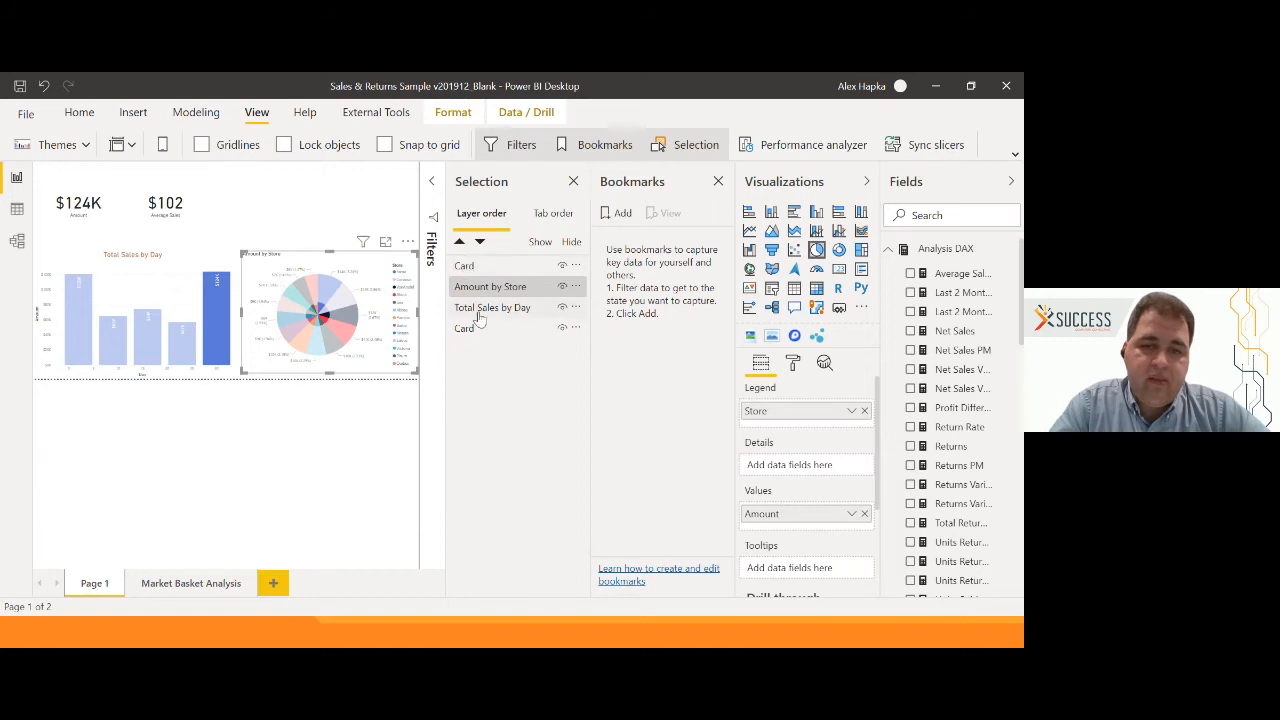
pyautogui.click(218, 307)
pyautogui.click(218, 307)
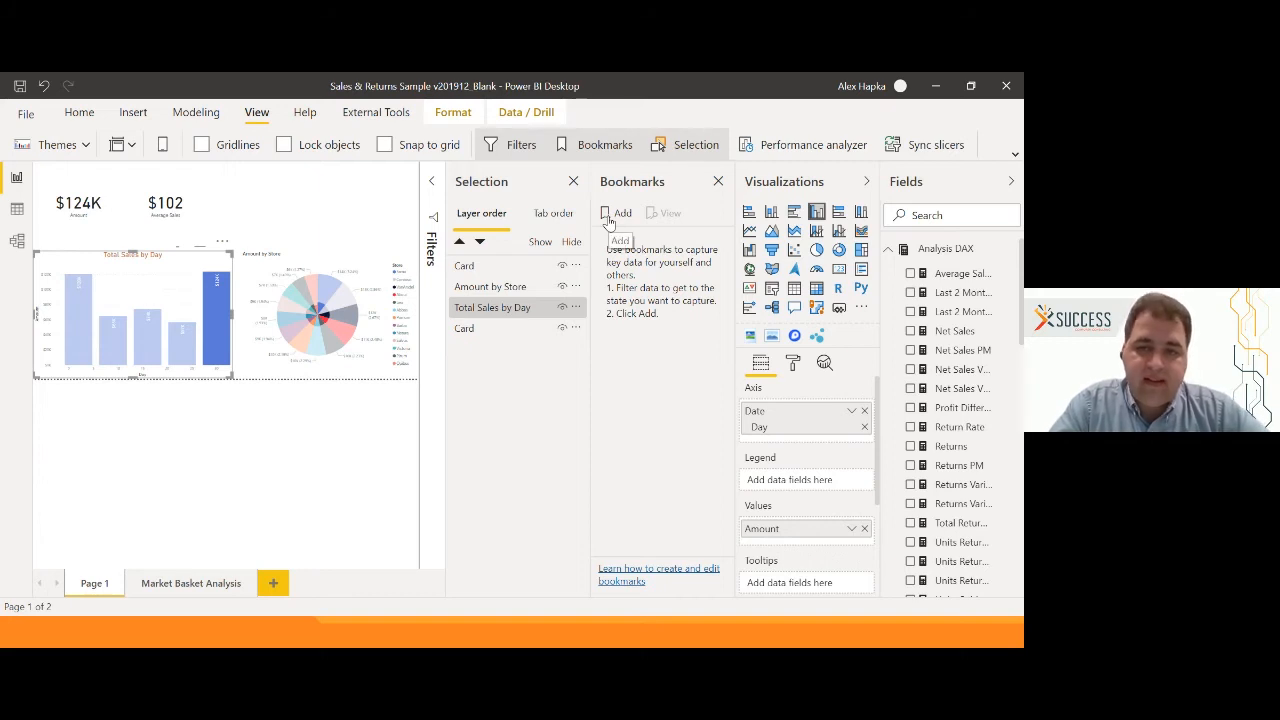
pyautogui.click(613, 215)
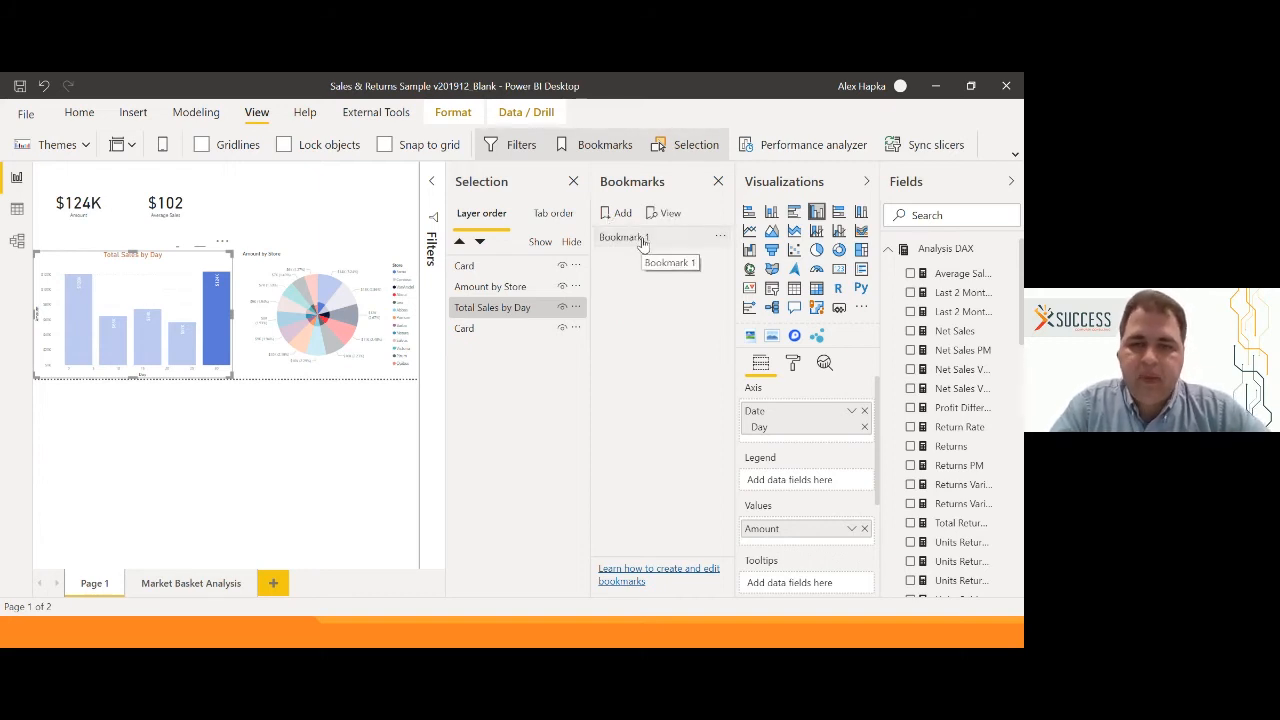
# Rename the new bookmark as 30 Day Total Sales.
pyautogui.doubleClick(625, 238)
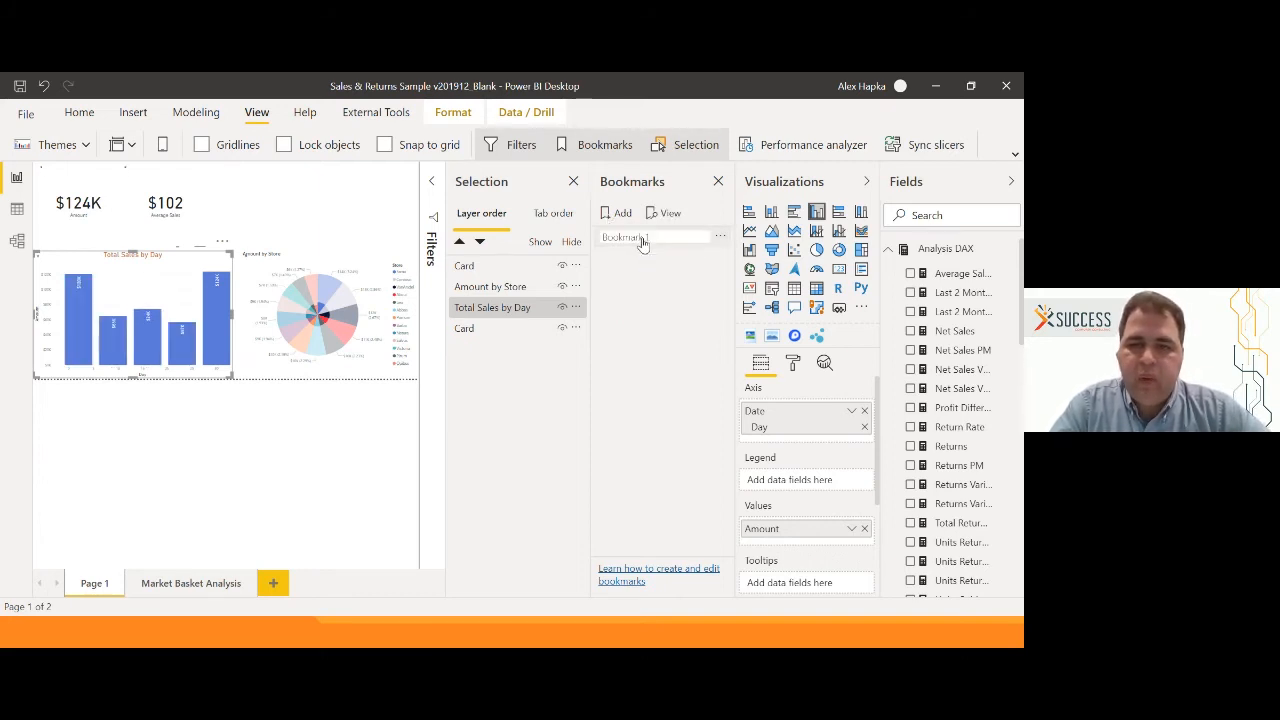
pyautogui.click(644, 238)
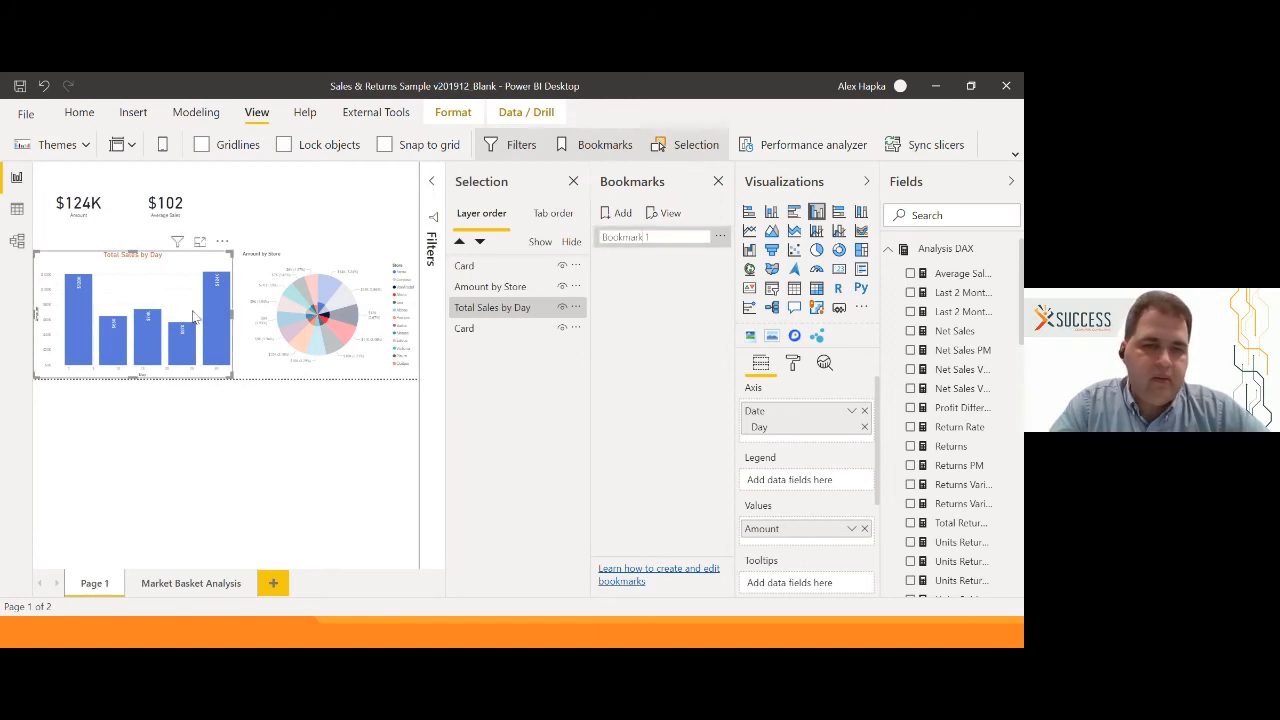
pyautogui.moveTo(655, 237); pyautogui.dragTo(599, 248)
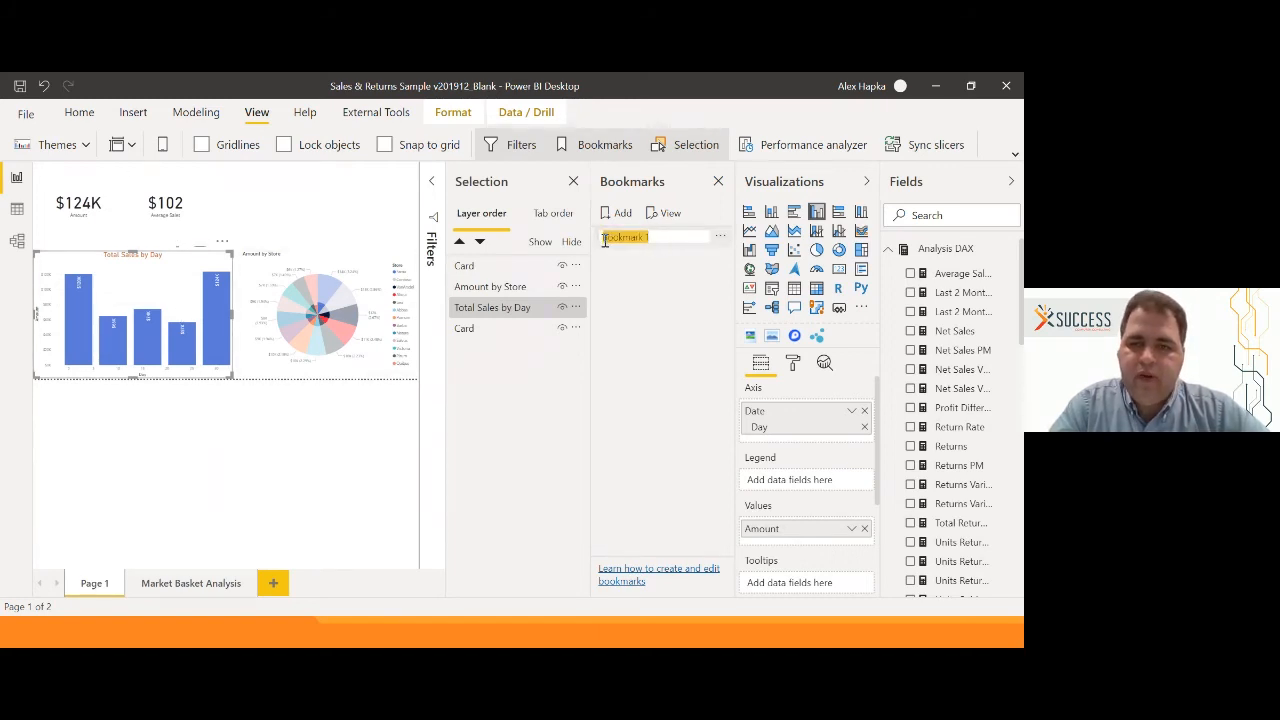
pyautogui.write('30')
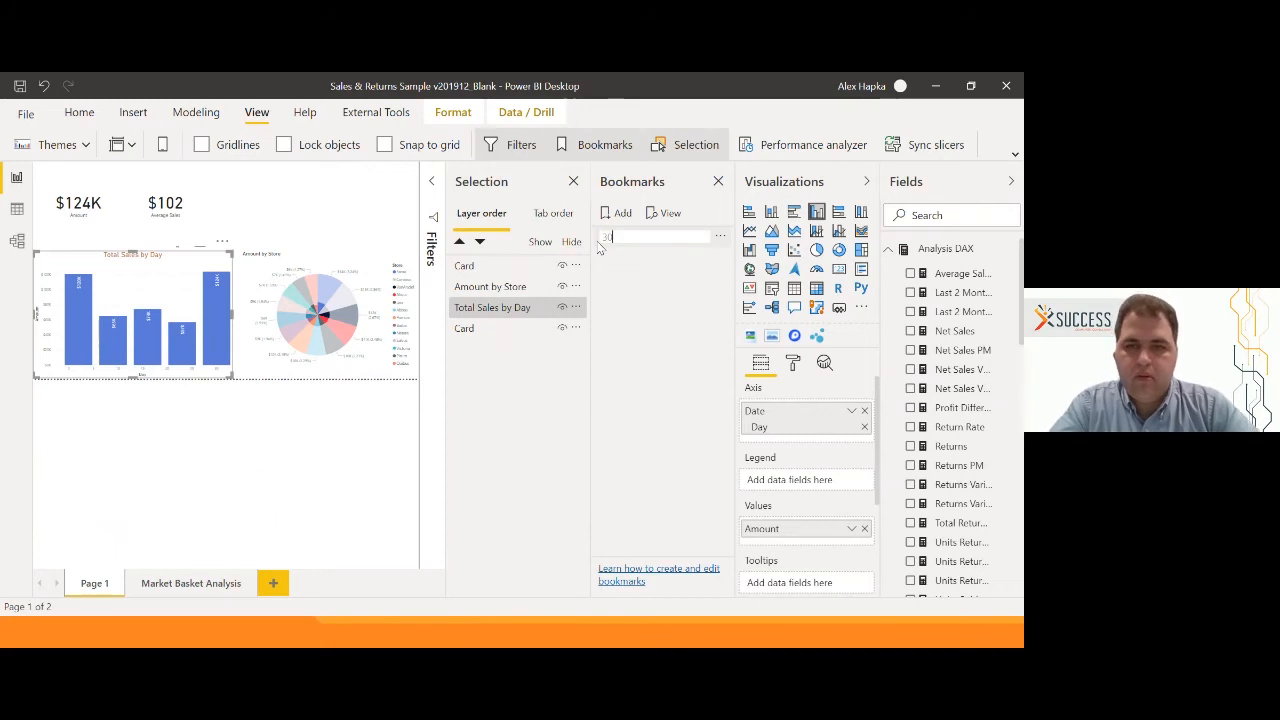
pyautogui.write(' Day To')
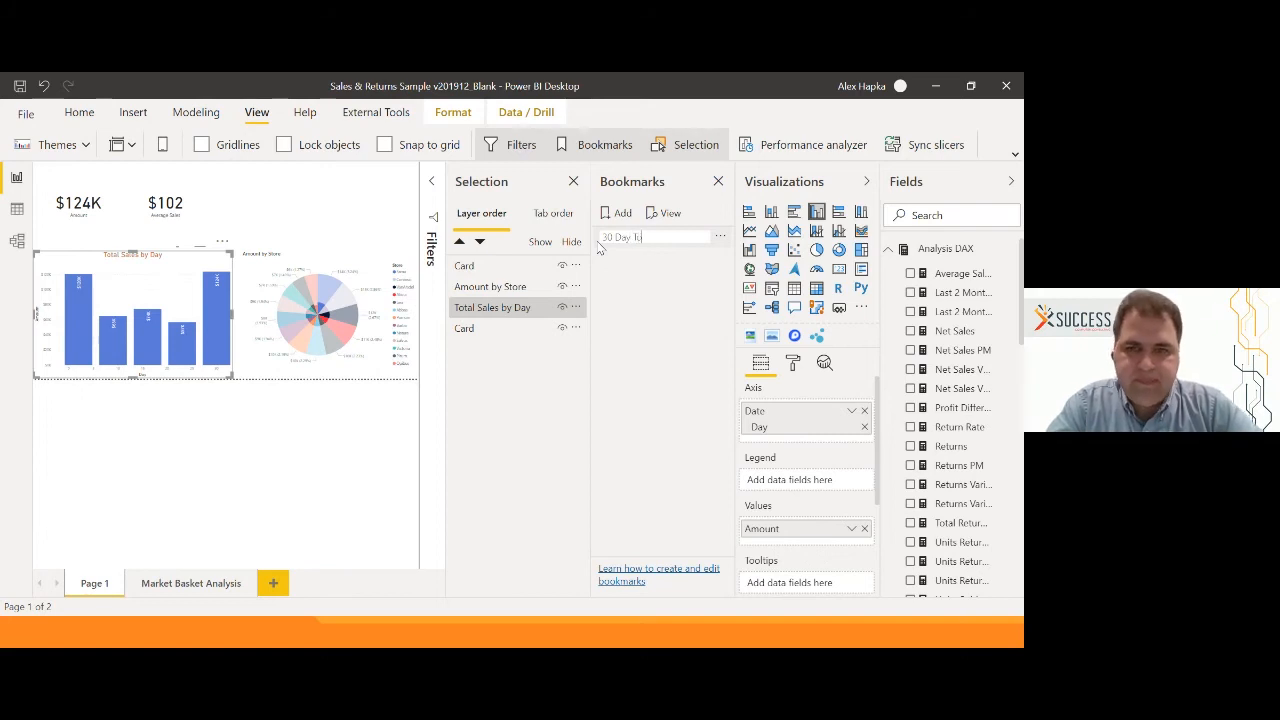
pyautogui.write('tal Sales')
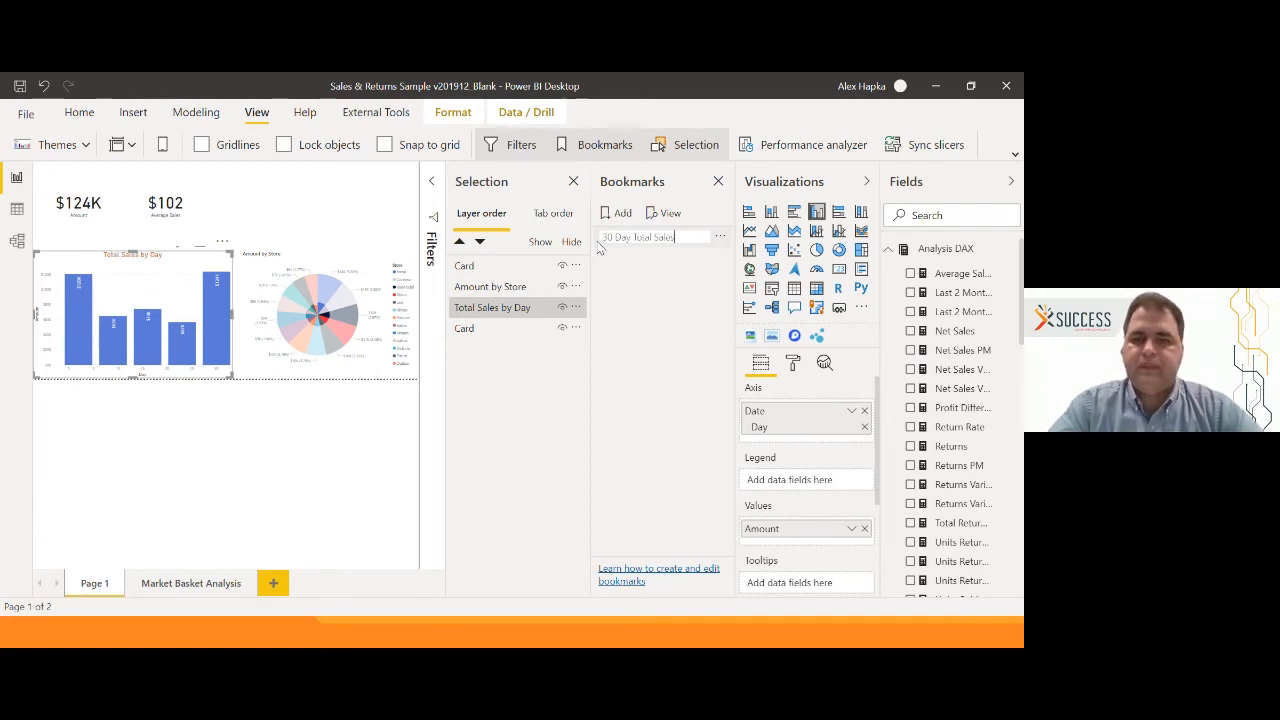
pyautogui.press('Return')
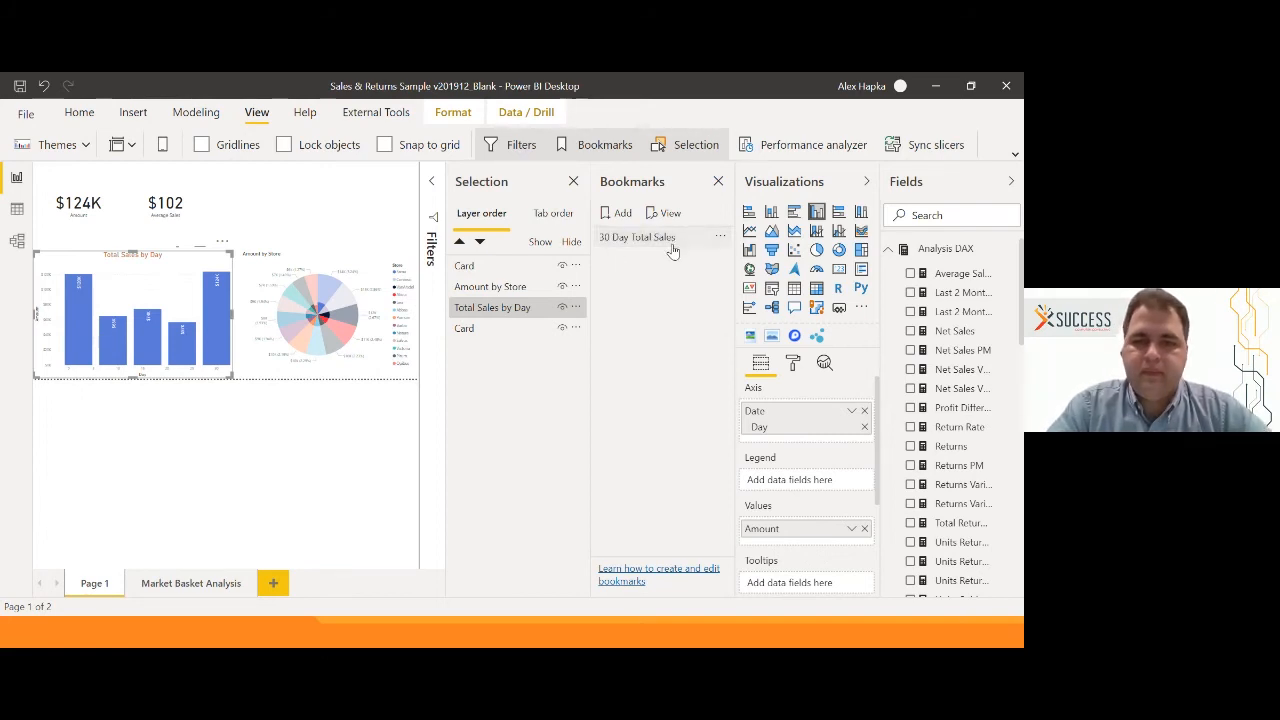
# Highlight the day 30 bar, apply the 30 Day Total Sales bookmark, and turn off the bookmark's Data option.
pyautogui.click(224, 350)
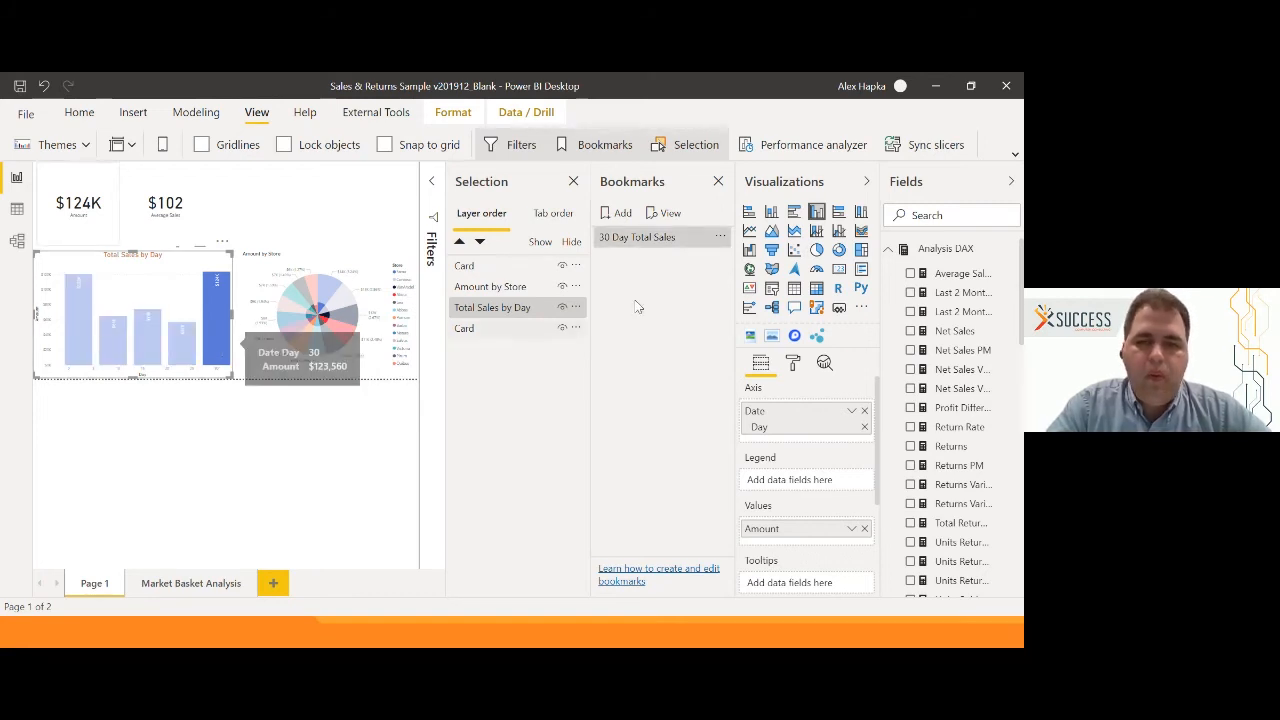
pyautogui.click(685, 242)
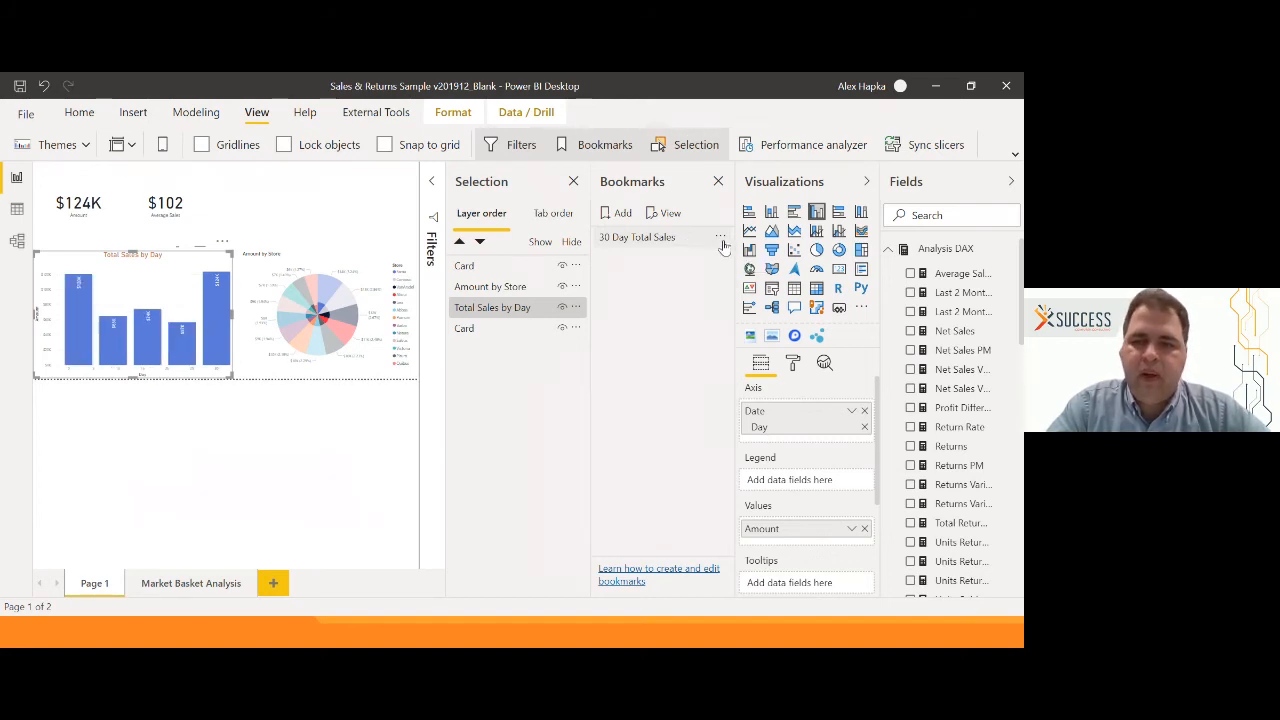
pyautogui.click(720, 237)
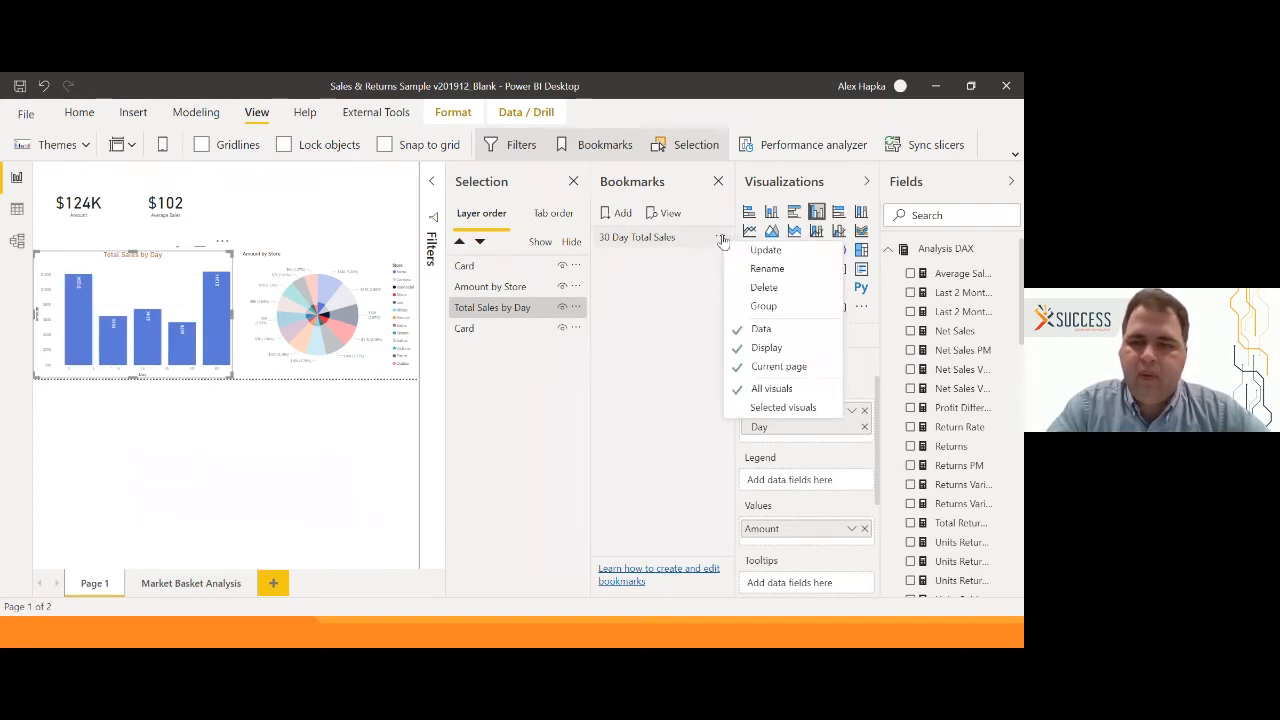
pyautogui.click(760, 331)
pyautogui.click(516, 323)
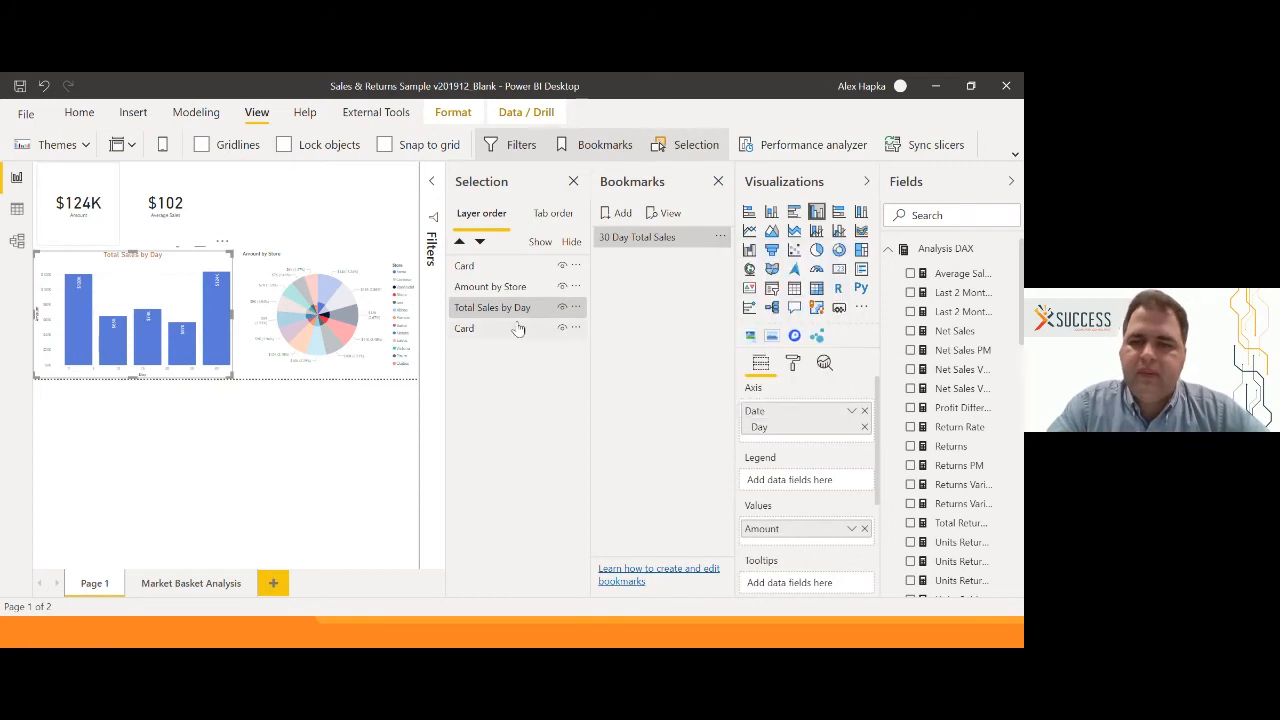
# Highlight the day 30 bar again, reapply the 30 Day Total Sales bookmark, and deselect the chart.
pyautogui.click(216, 300)
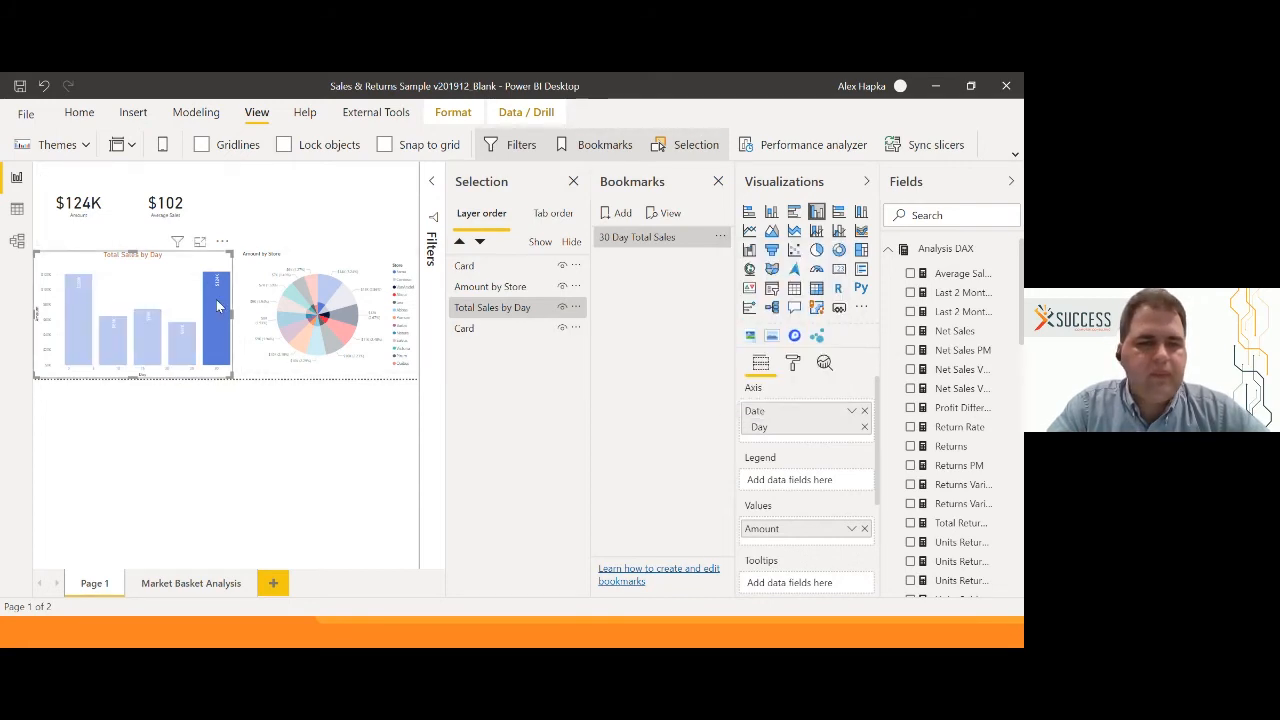
pyautogui.click(676, 244)
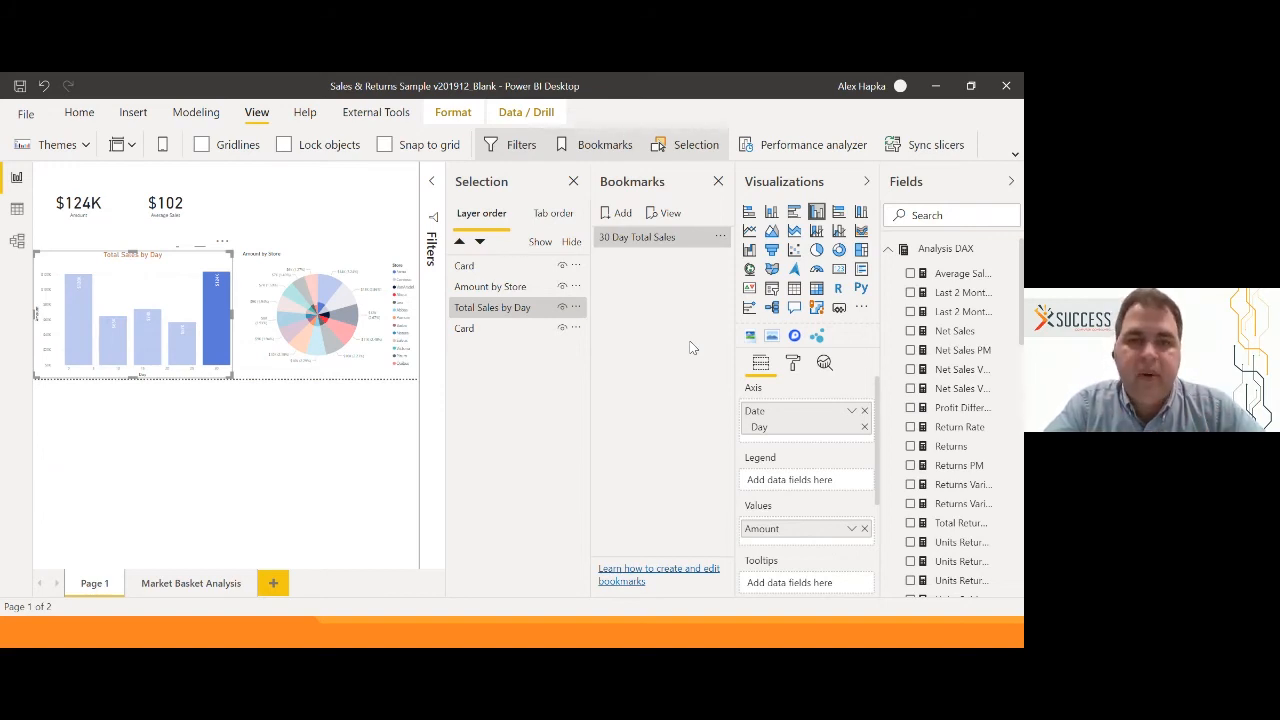
pyautogui.click(363, 226)
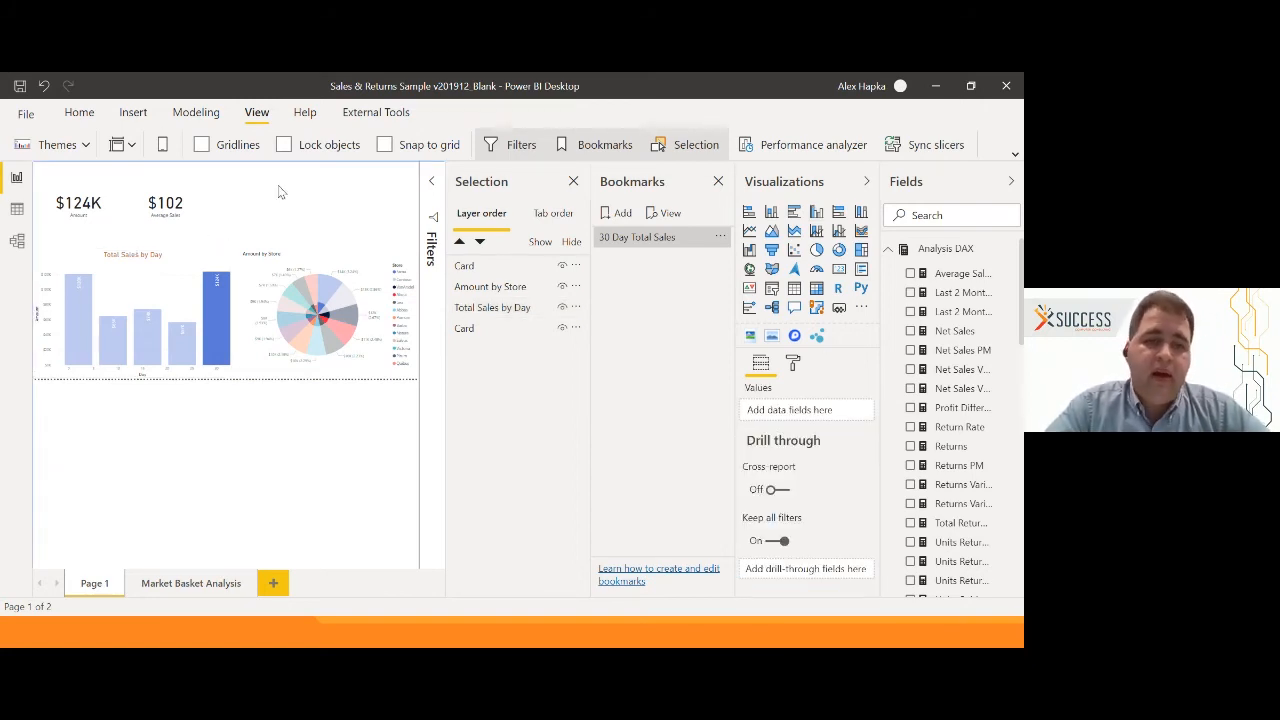
# Insert an Information button and place it in the empty area above the Amount by Store chart.
pyautogui.click(133, 110)
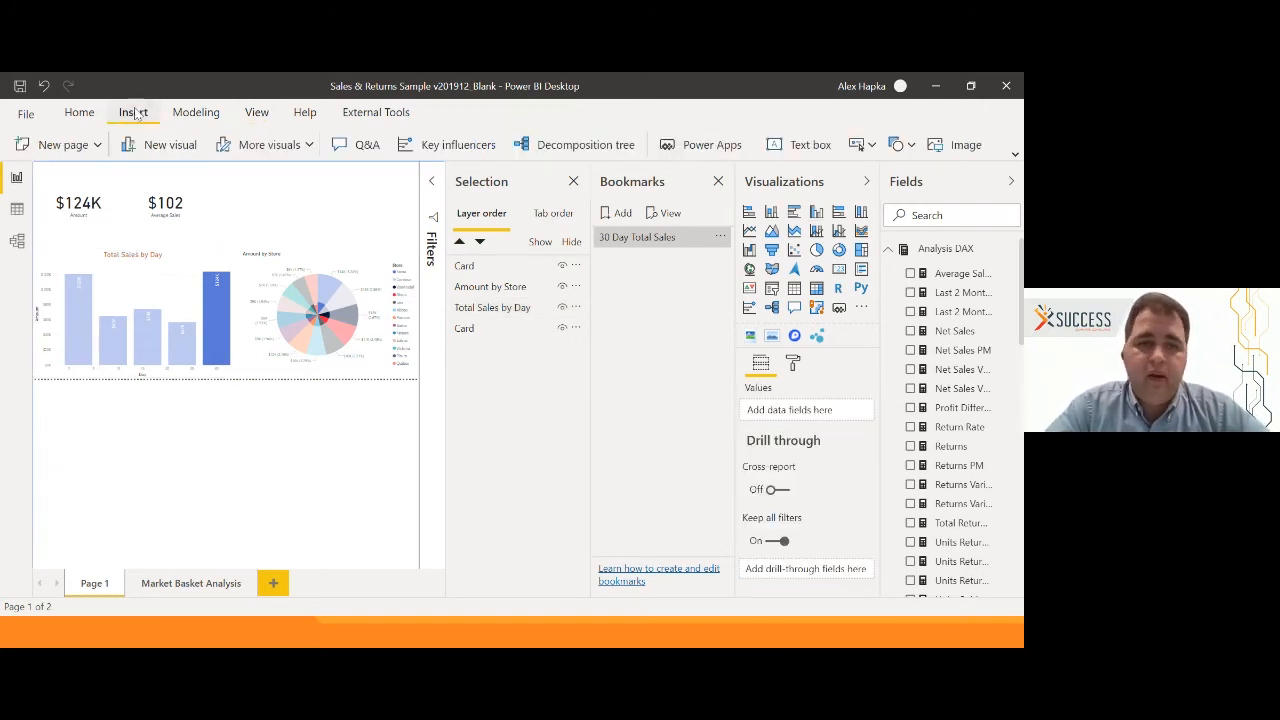
pyautogui.click(871, 146)
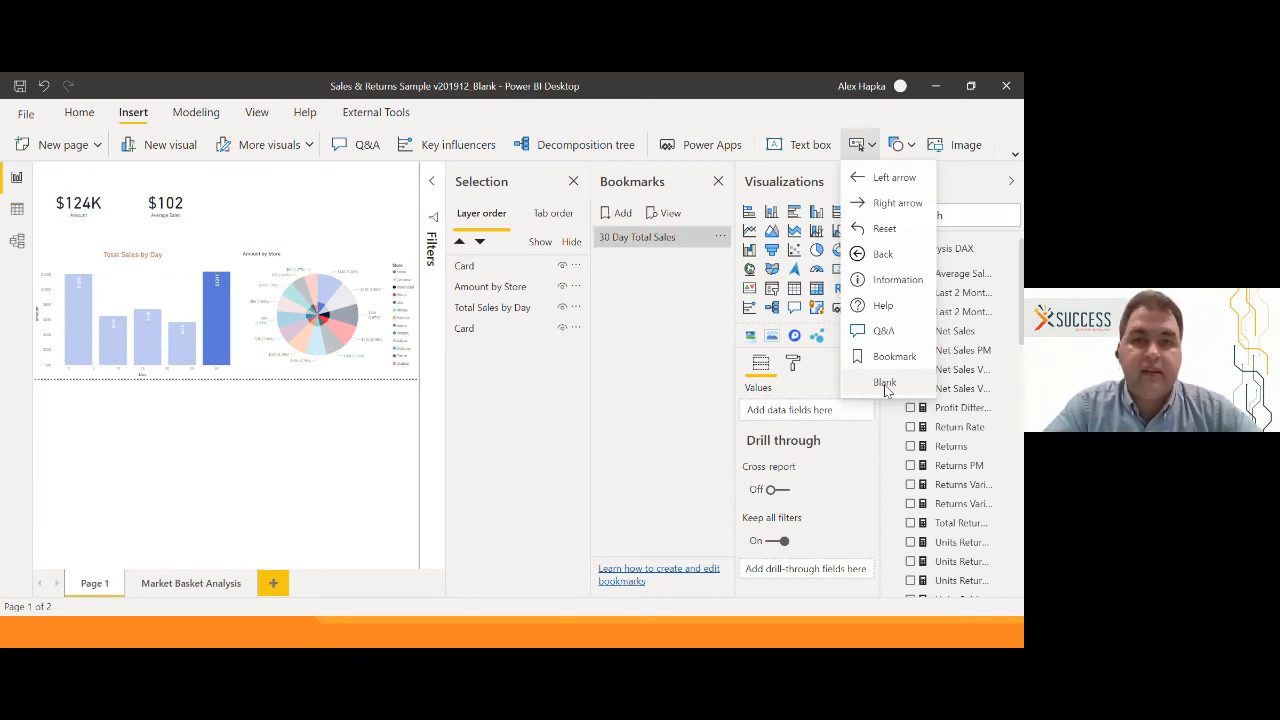
pyautogui.click(899, 280)
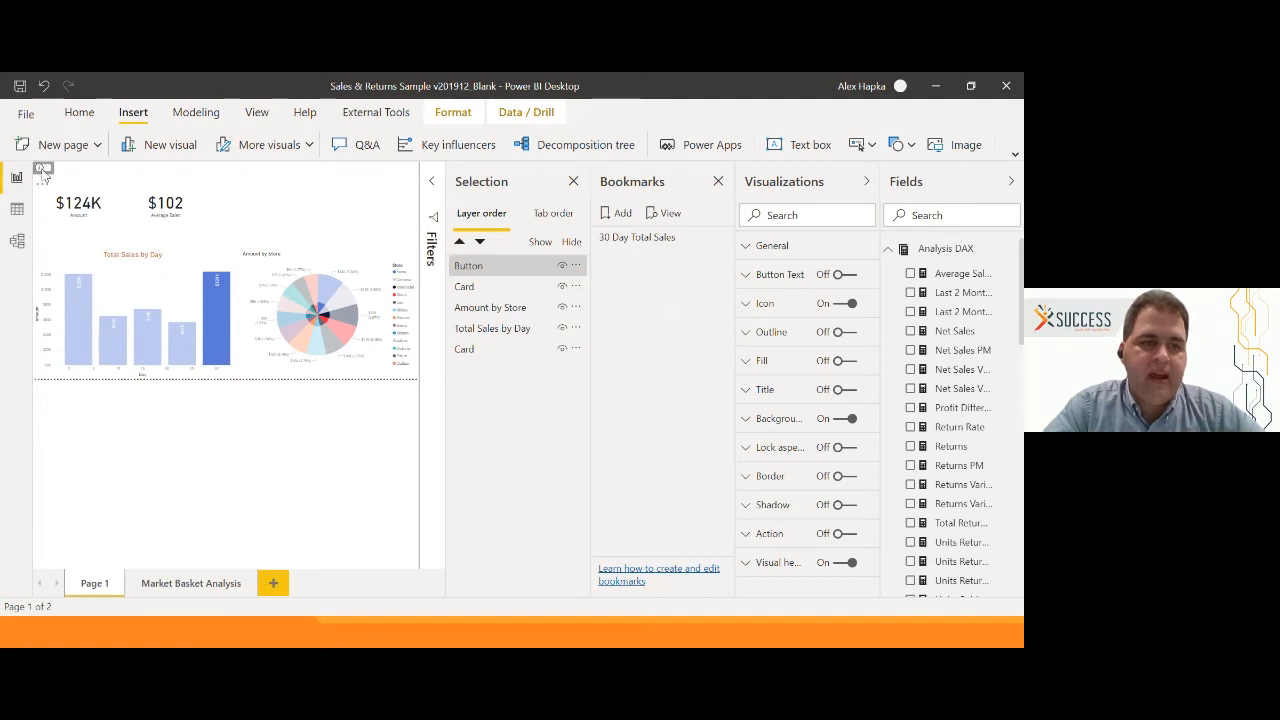
pyautogui.moveTo(44, 175); pyautogui.dragTo(49, 186)
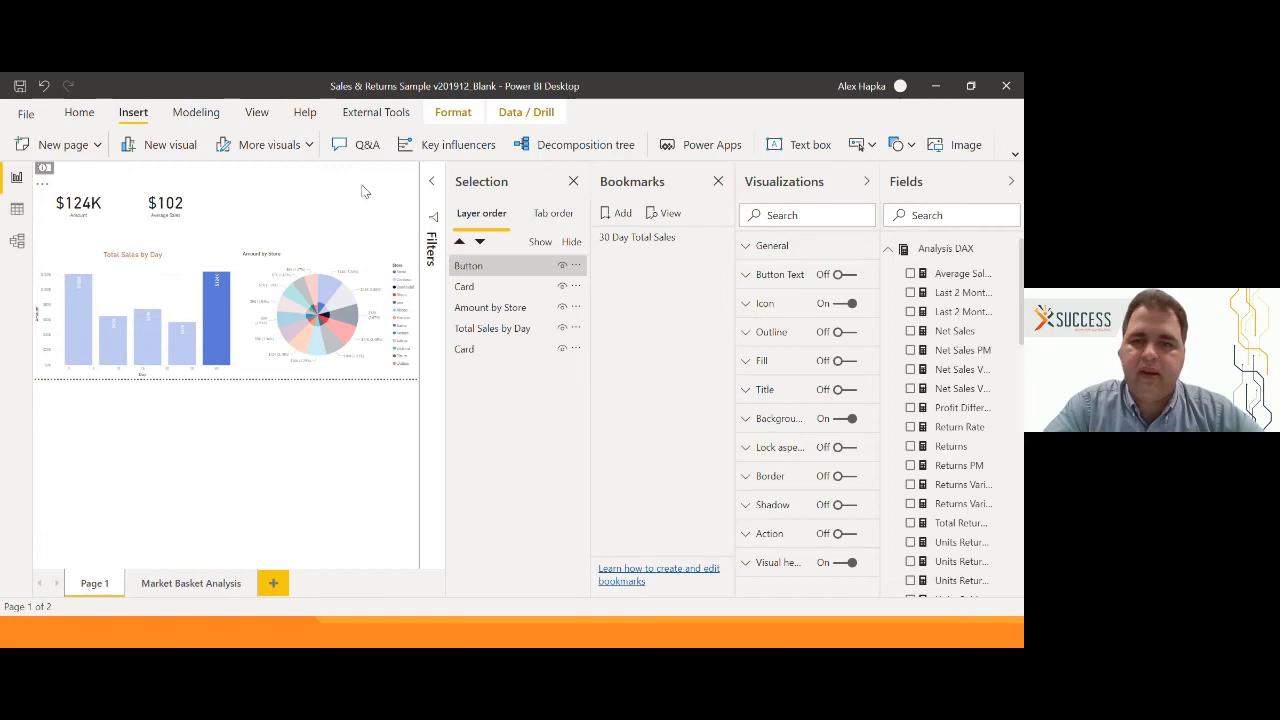
pyautogui.click(866, 181)
pyautogui.click(1012, 183)
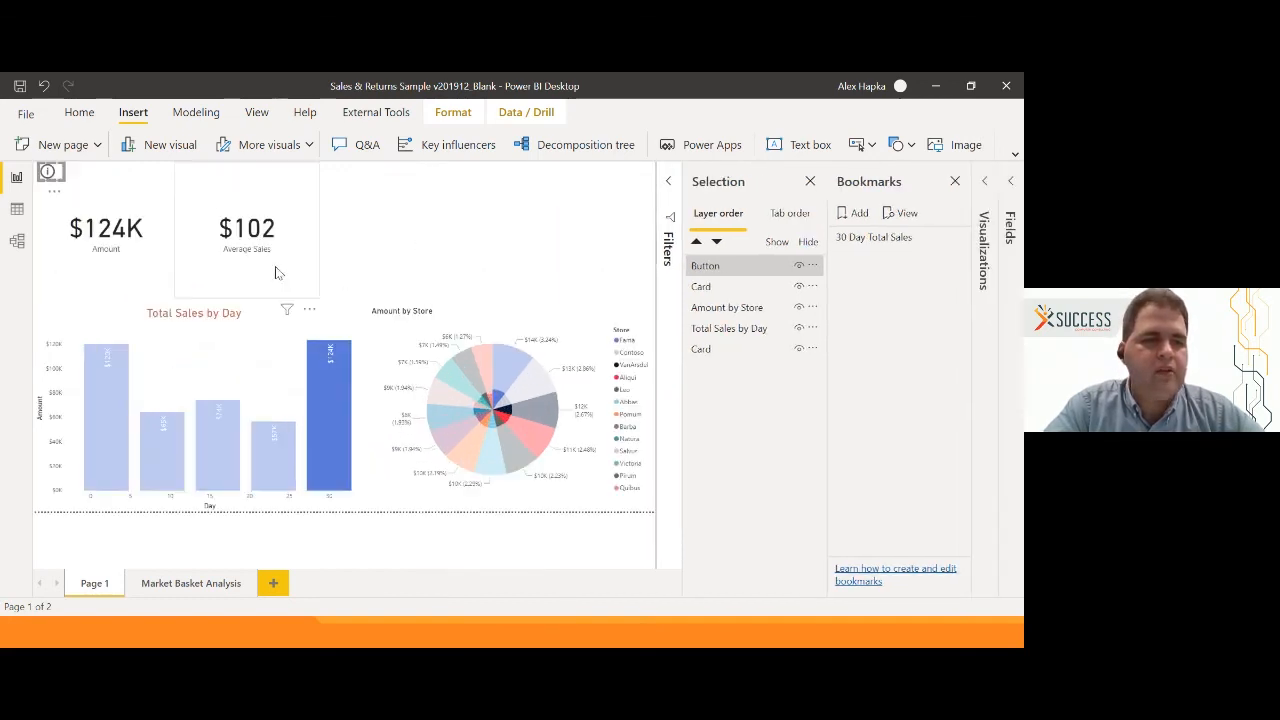
pyautogui.moveTo(60, 198); pyautogui.dragTo(450, 216)
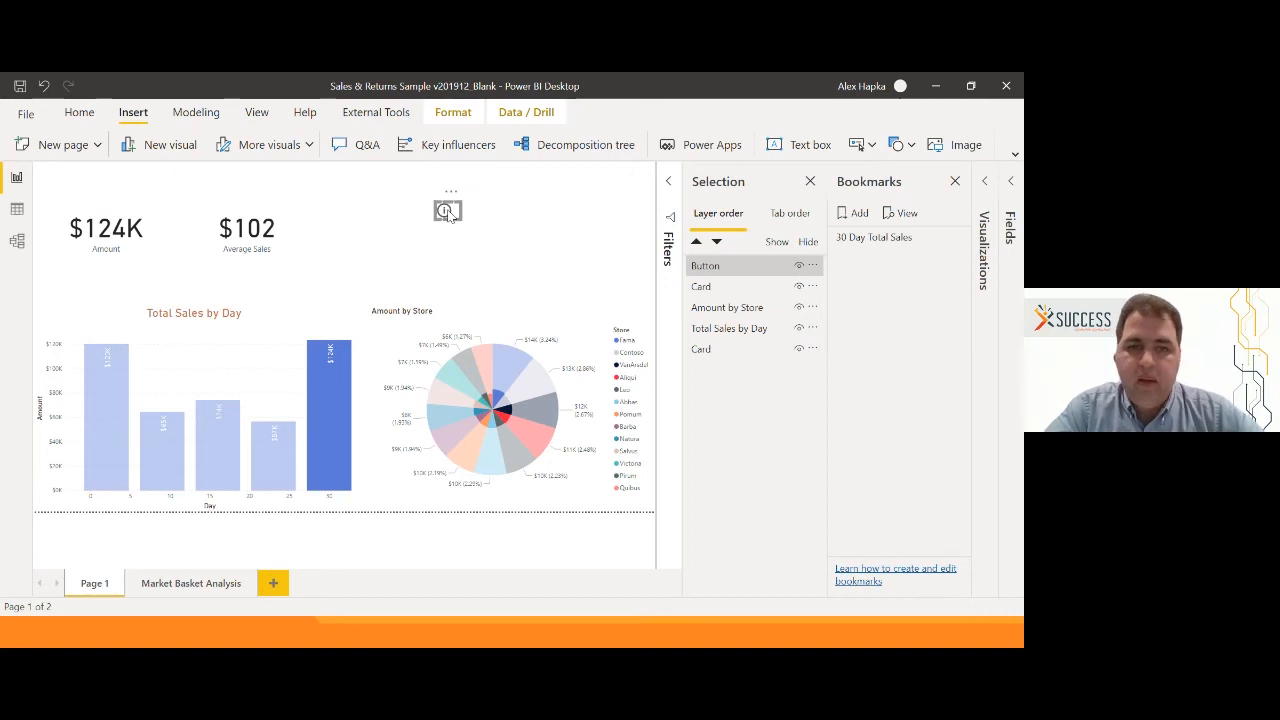
# Turn on the Information button's action and set the action type to Bookmark.
pyautogui.click(986, 185)
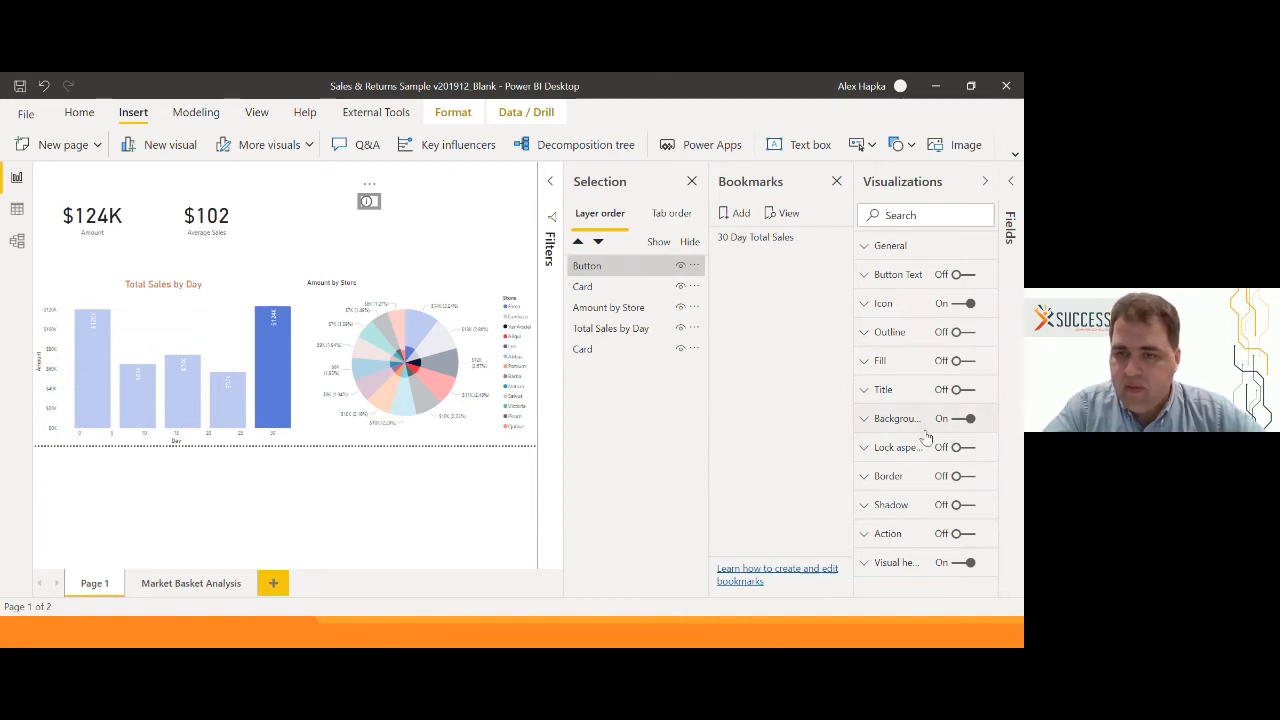
pyautogui.click(960, 535)
pyautogui.click(862, 534)
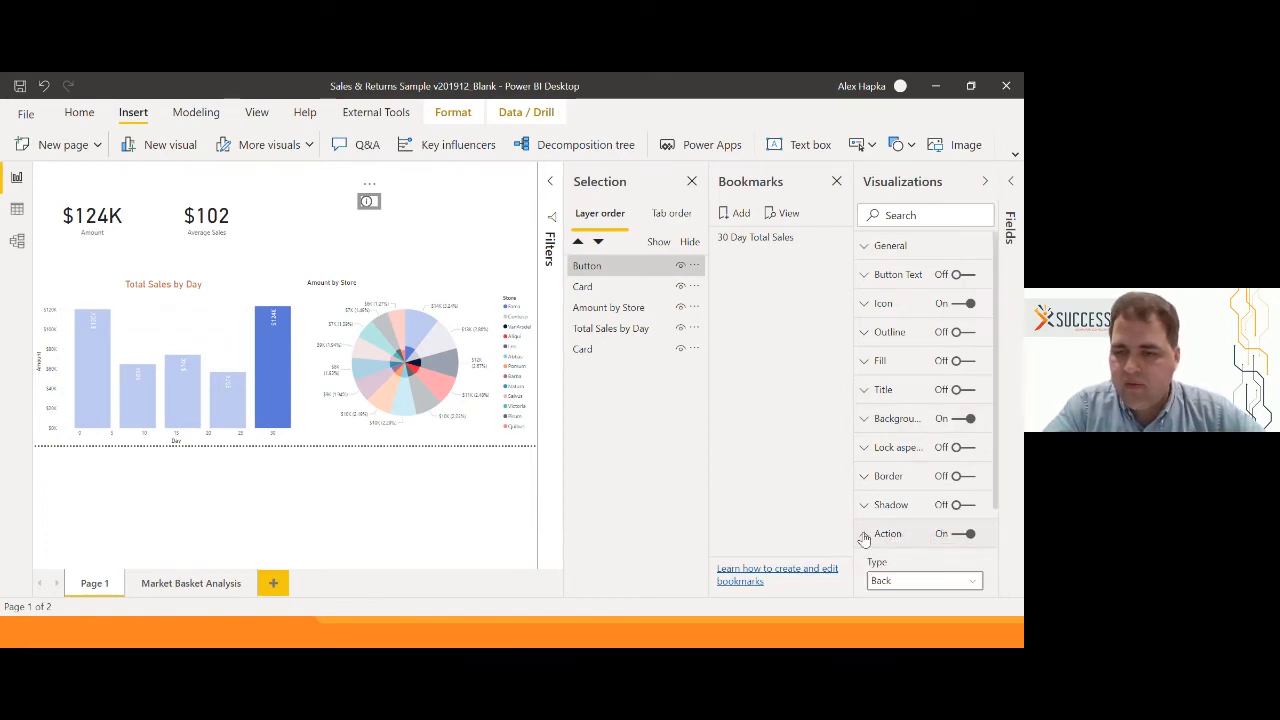
pyautogui.click(897, 583)
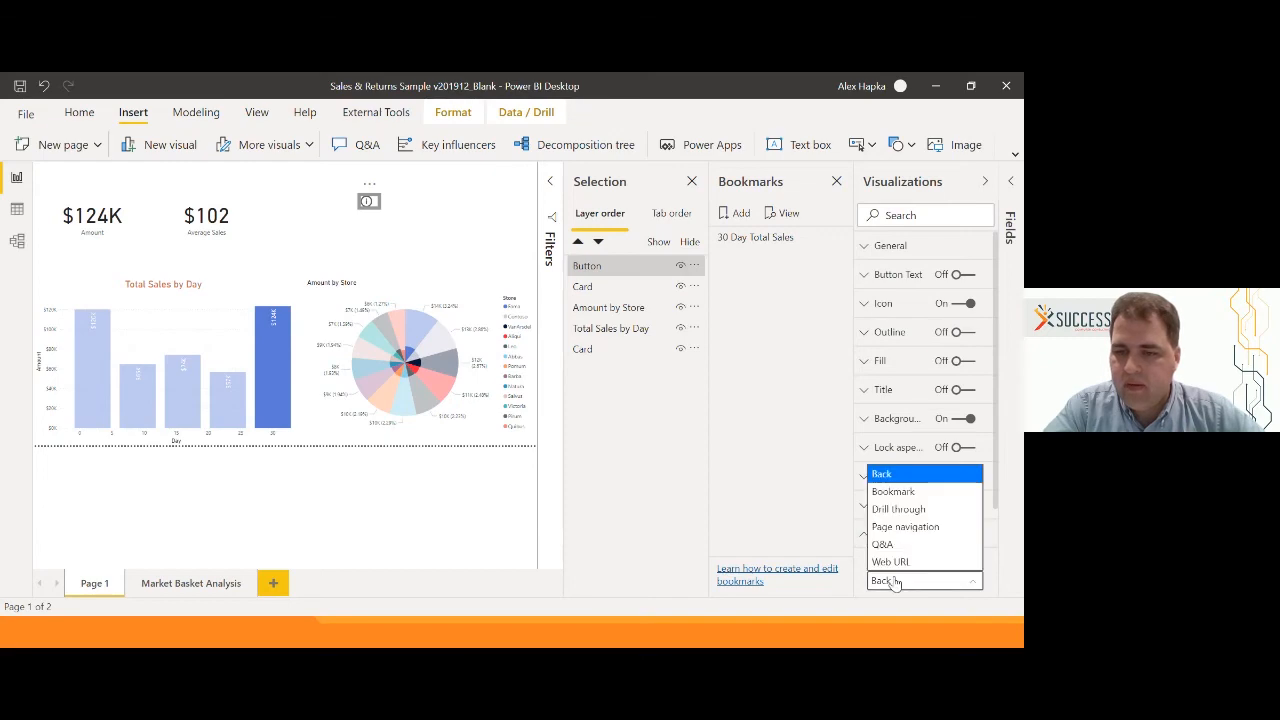
pyautogui.click(905, 497)
pyautogui.press('super+Tab')
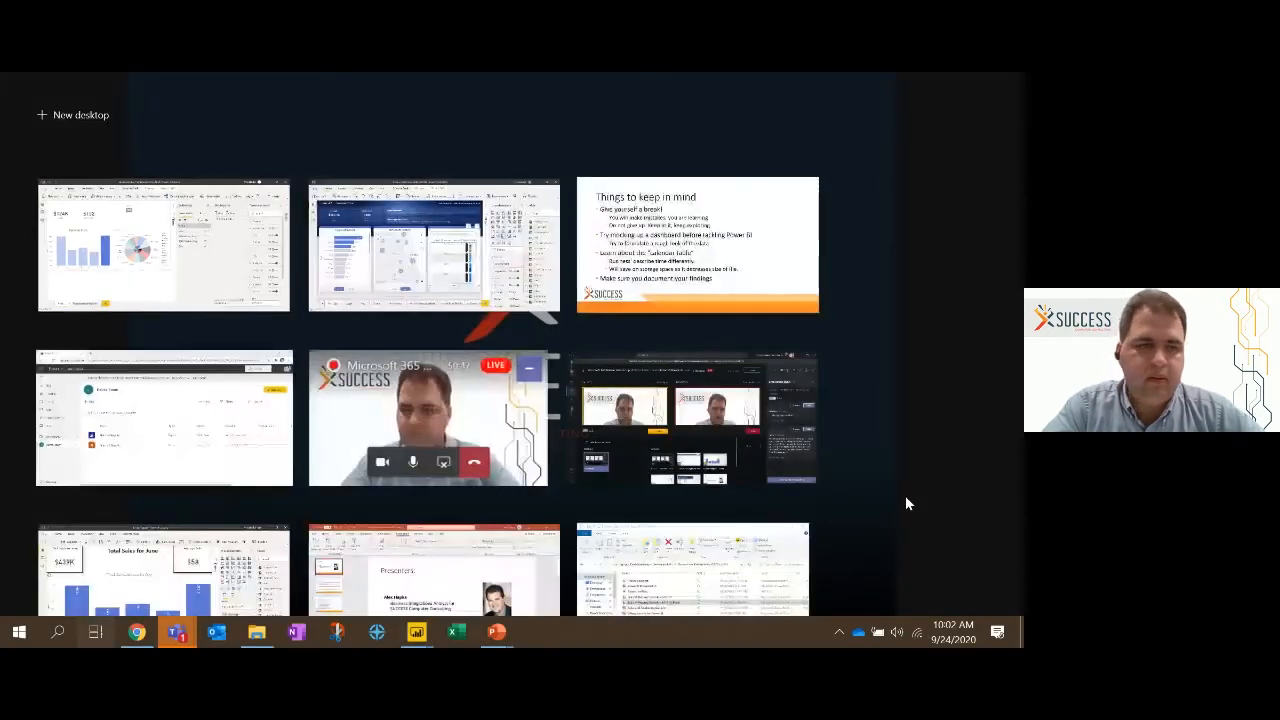
pyautogui.click(180, 250)
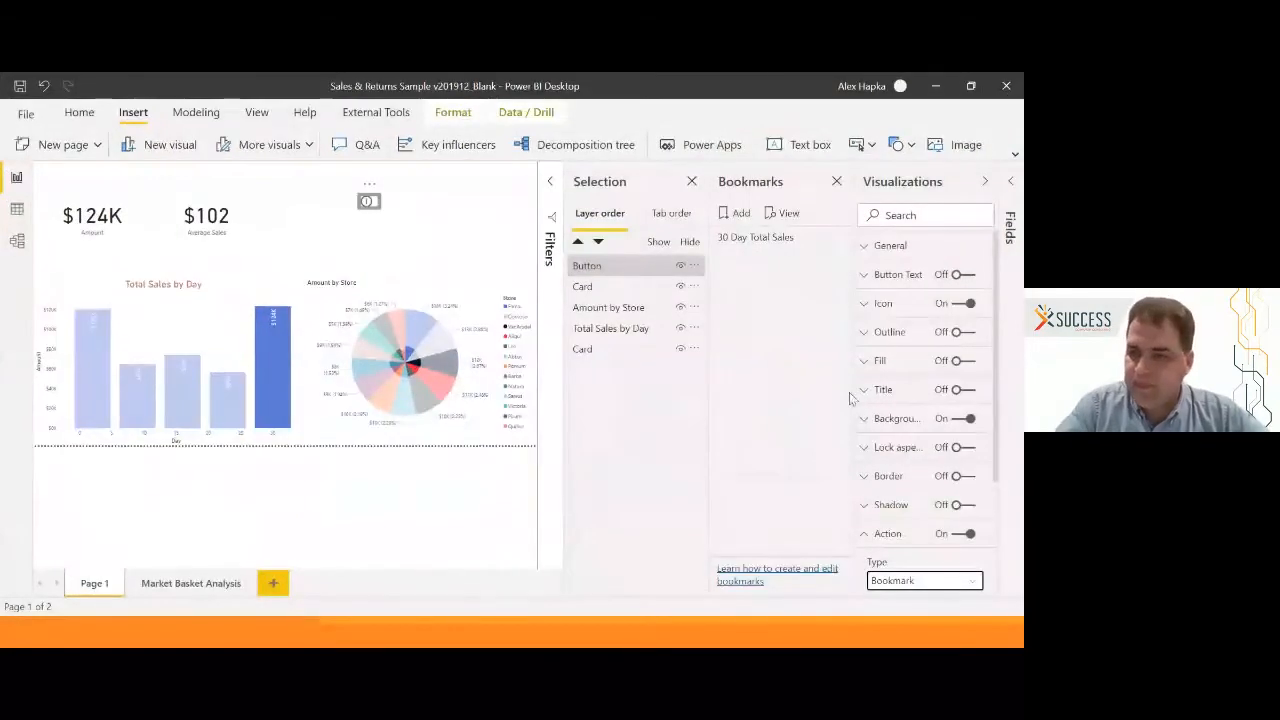
# Link the button's action to the 30 Day Total Sales bookmark and deselect the button.
pyautogui.scroll(-3, 931, 413)
pyautogui.scroll(-1, 931, 413)
pyautogui.click(914, 464)
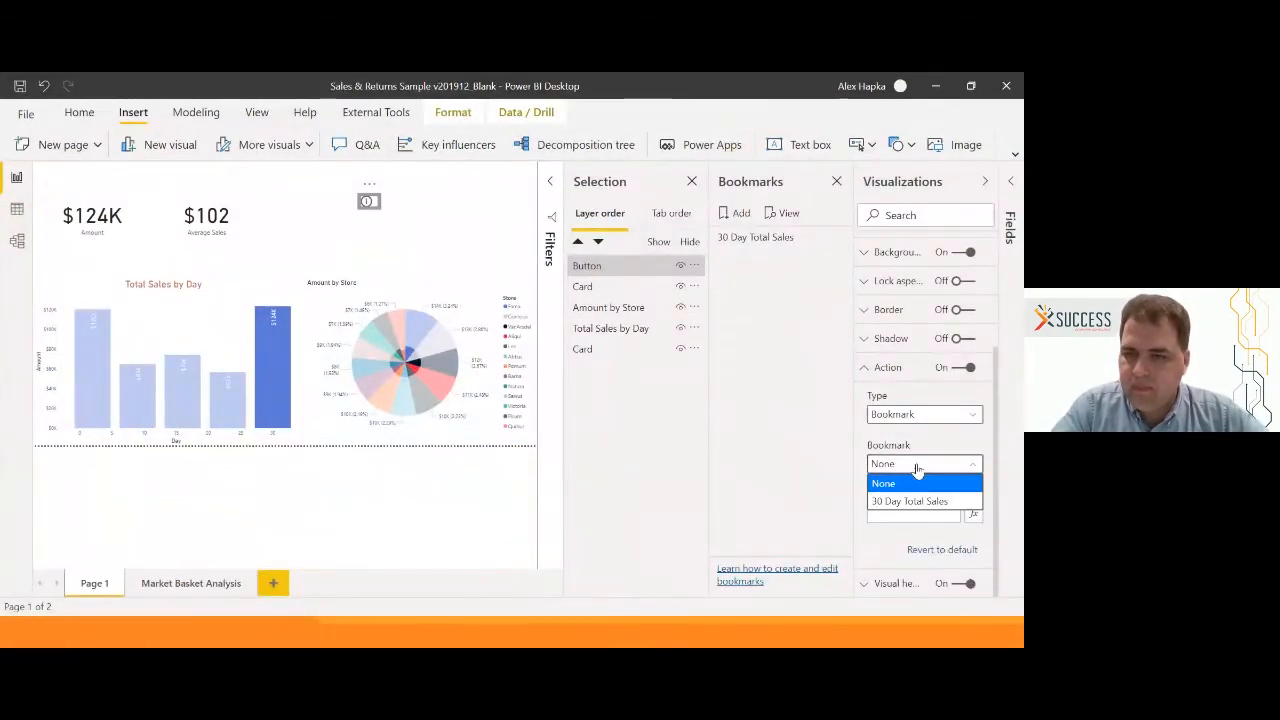
pyautogui.click(913, 503)
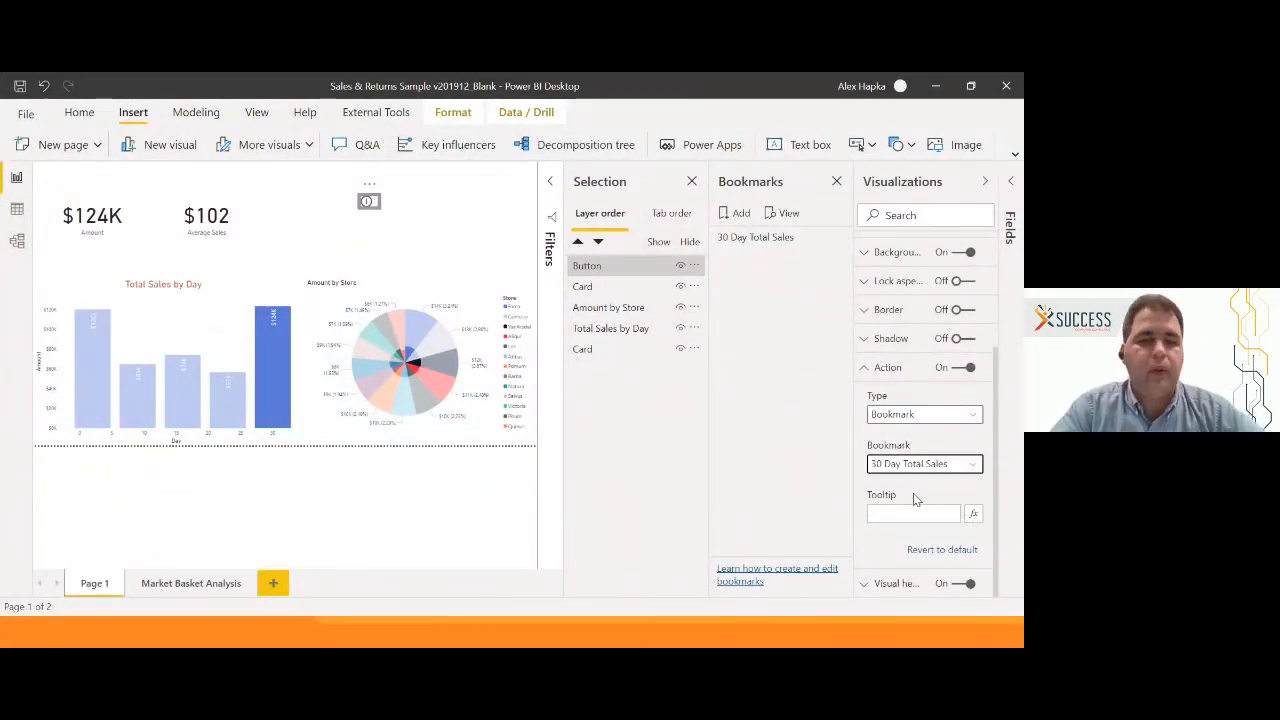
pyautogui.click(343, 250)
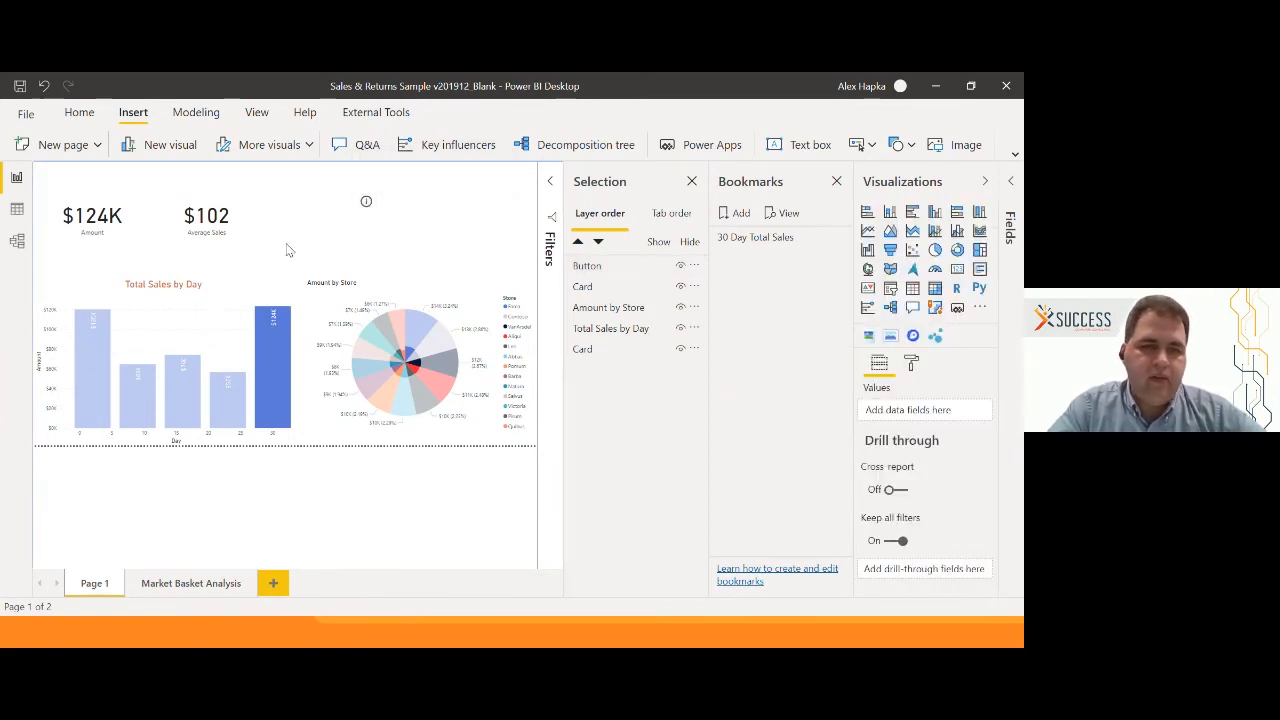
# Clear the day 30 highlight in the Total Sales by Day chart and test the Information button's bookmark link.
pyautogui.click(250, 355)
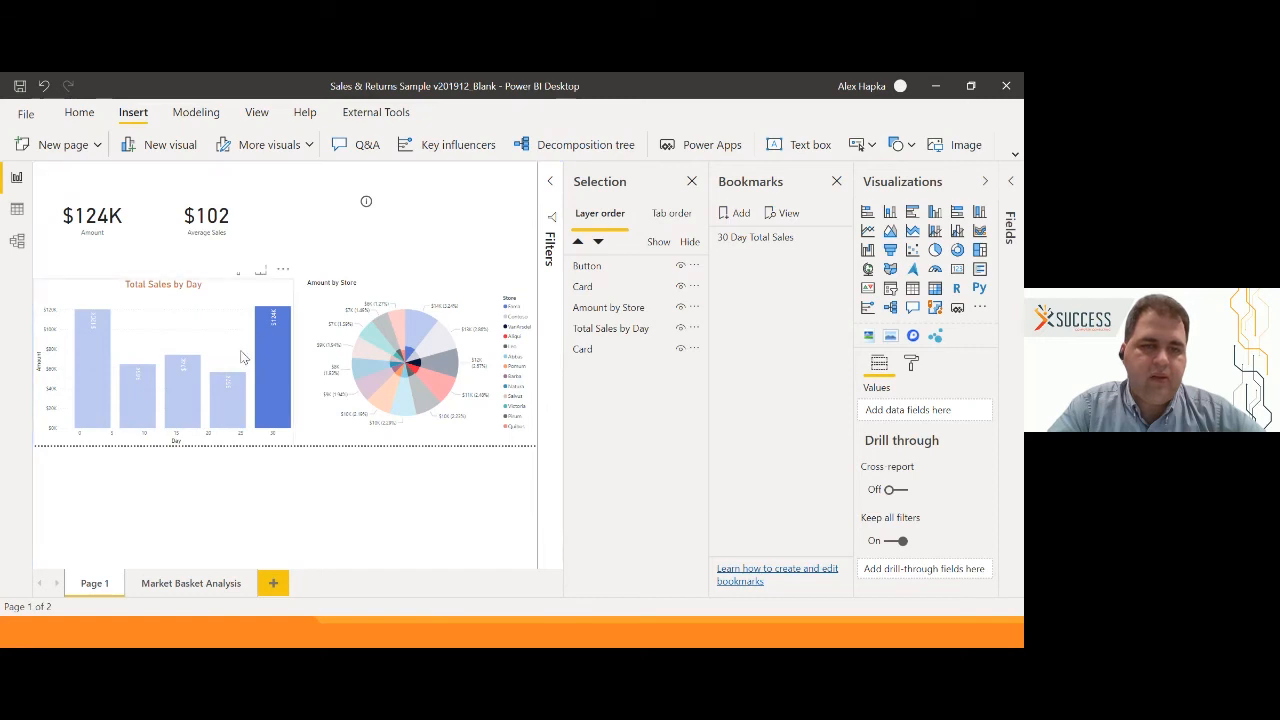
pyautogui.click(263, 240)
pyautogui.click(335, 238)
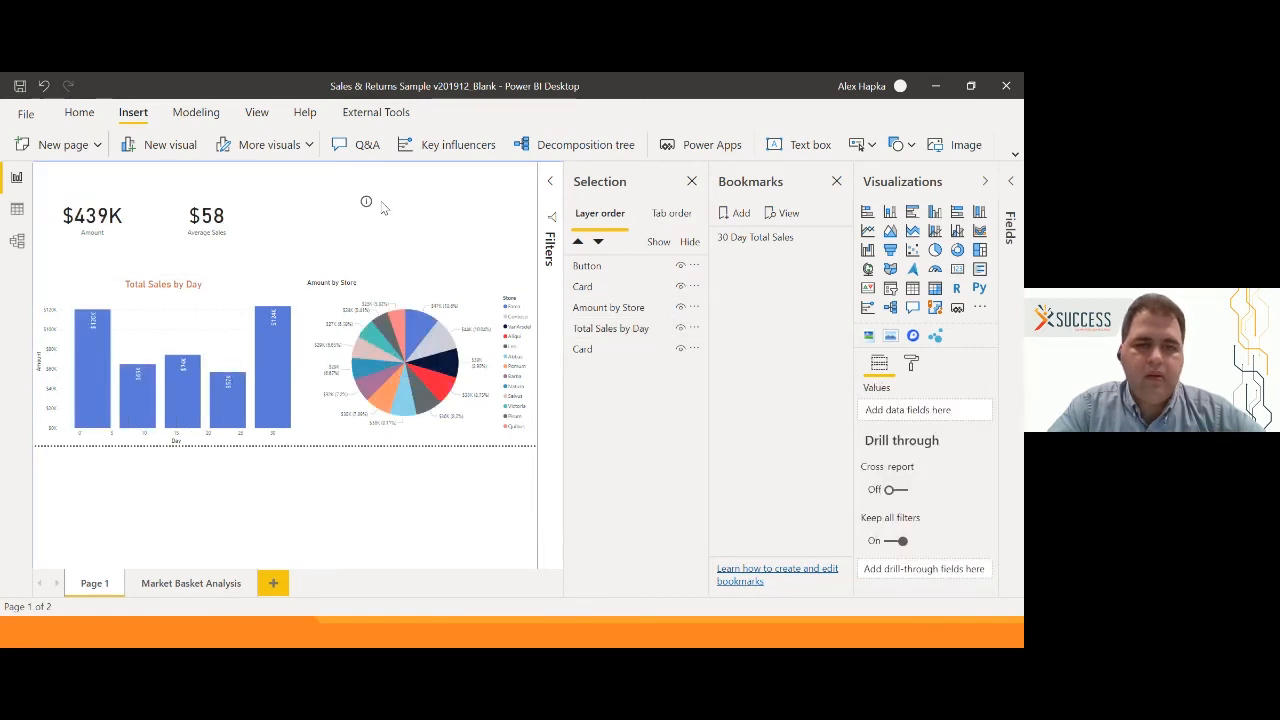
pyautogui.keyDown('ctrl'); pyautogui.click(366, 205); pyautogui.keyUp('ctrl')
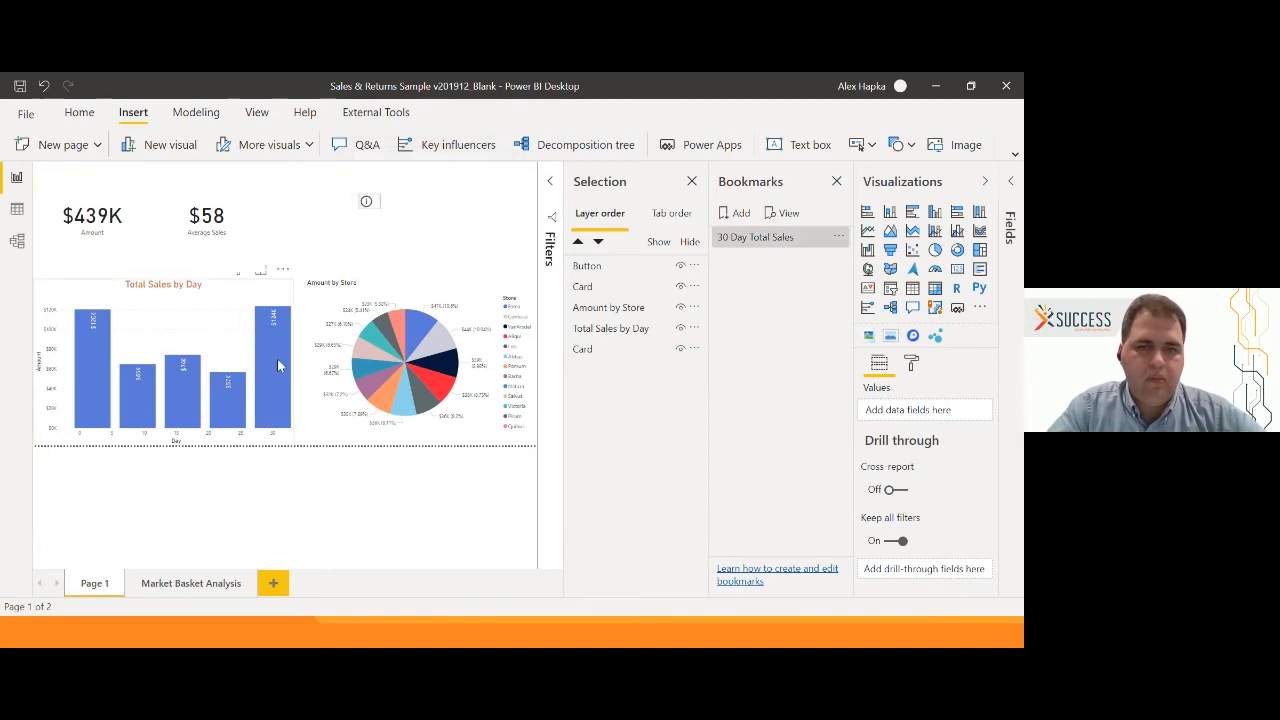
# Highlight the day 30 bar in the Total Sales by Day chart and deselect the chart.
pyautogui.moveTo(290, 350)
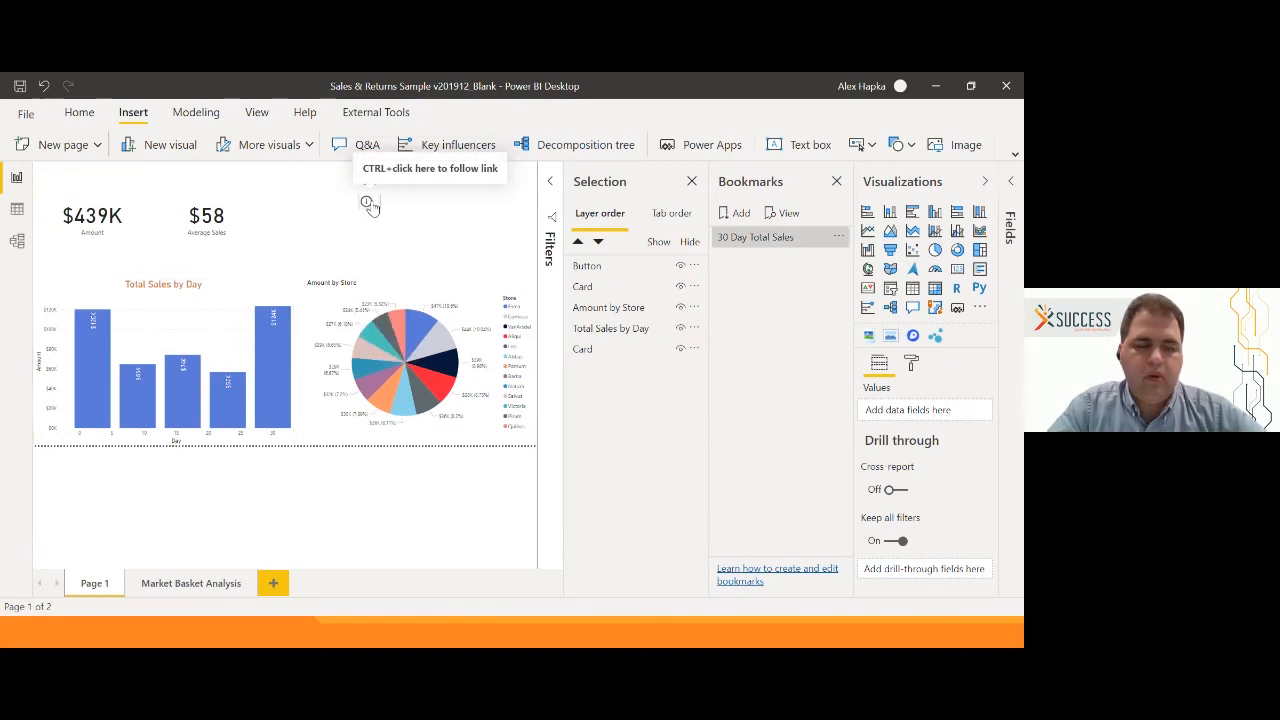
pyautogui.click(284, 348)
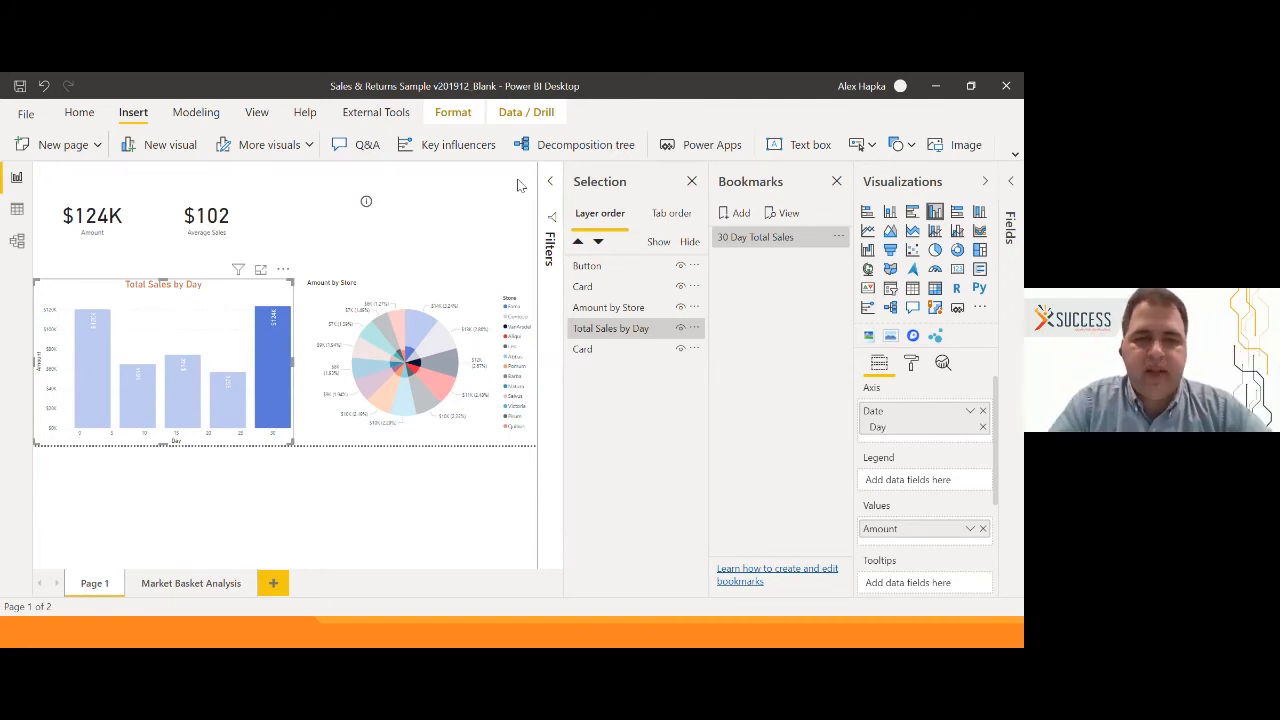
pyautogui.click(406, 222)
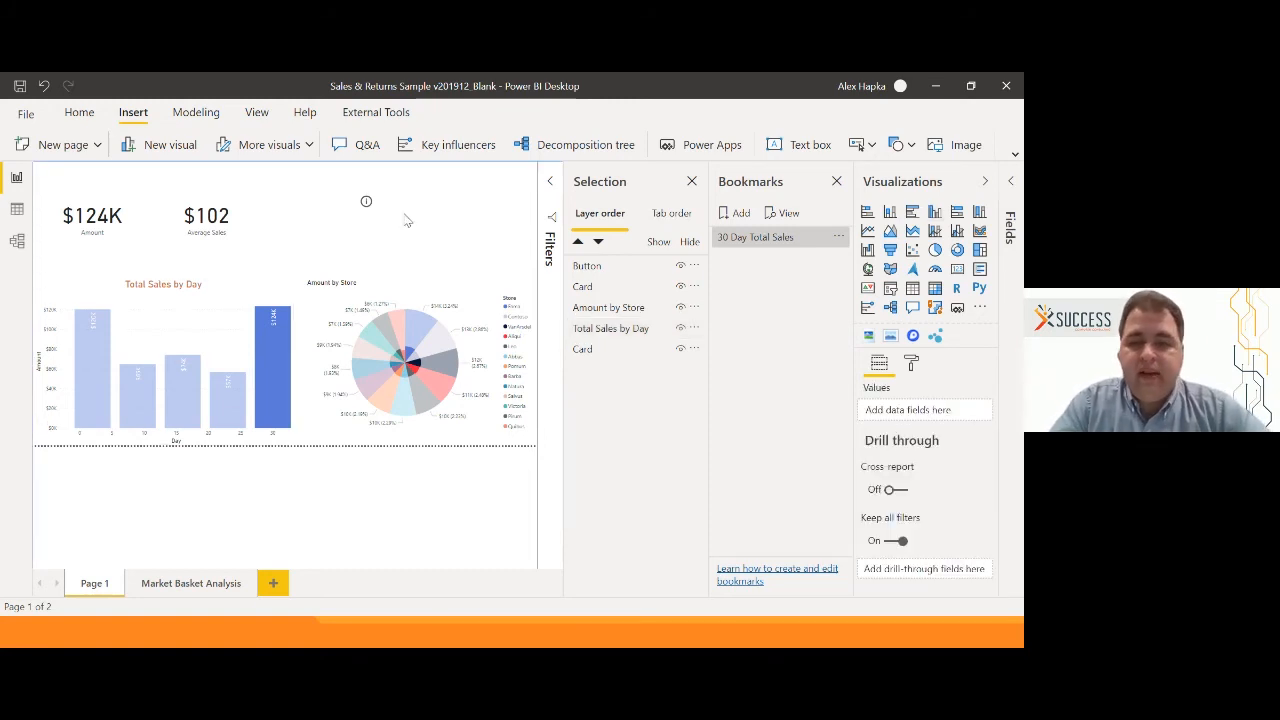
# Select the Amount by Store chart, then hide it and show it again.
pyautogui.click(404, 305)
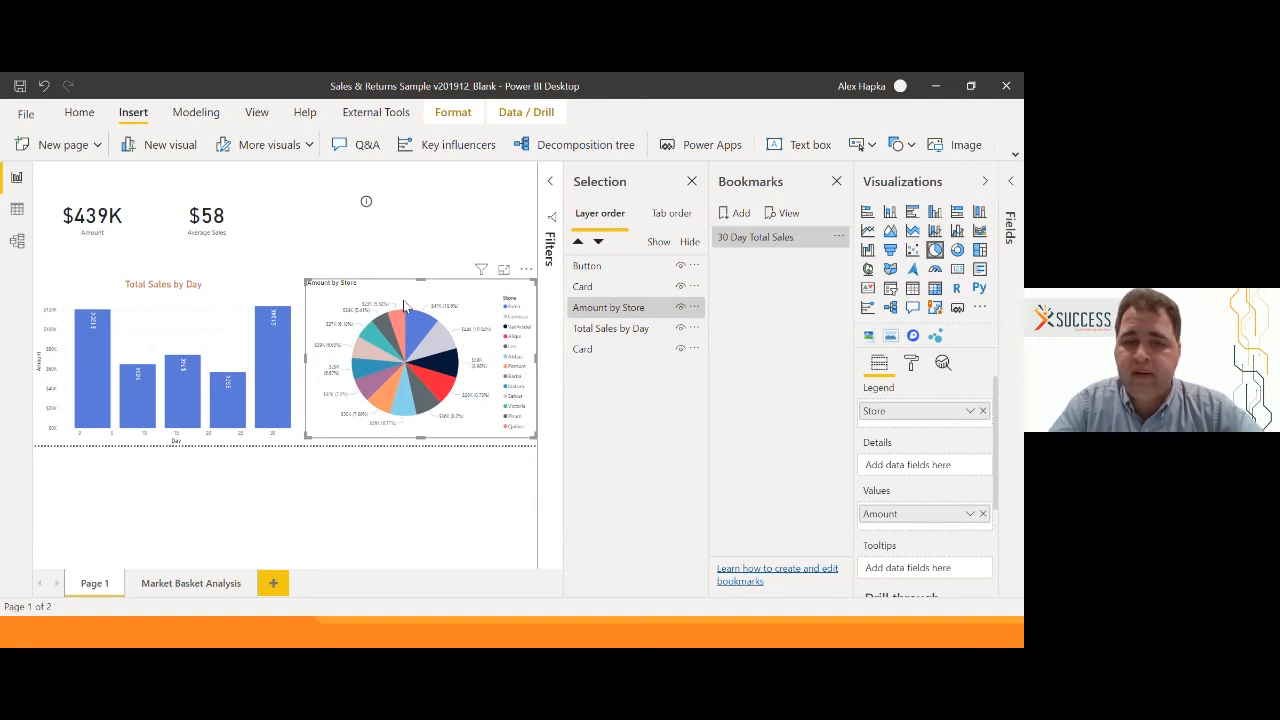
pyautogui.click(679, 309)
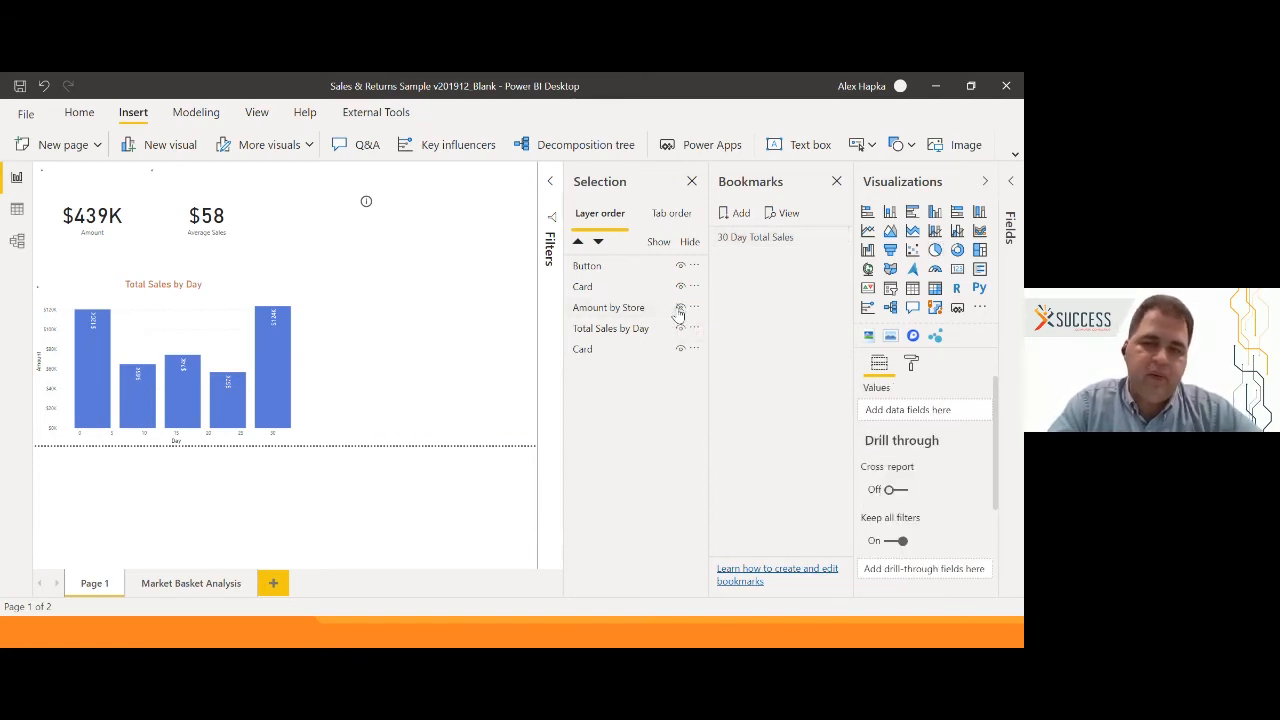
pyautogui.click(679, 309)
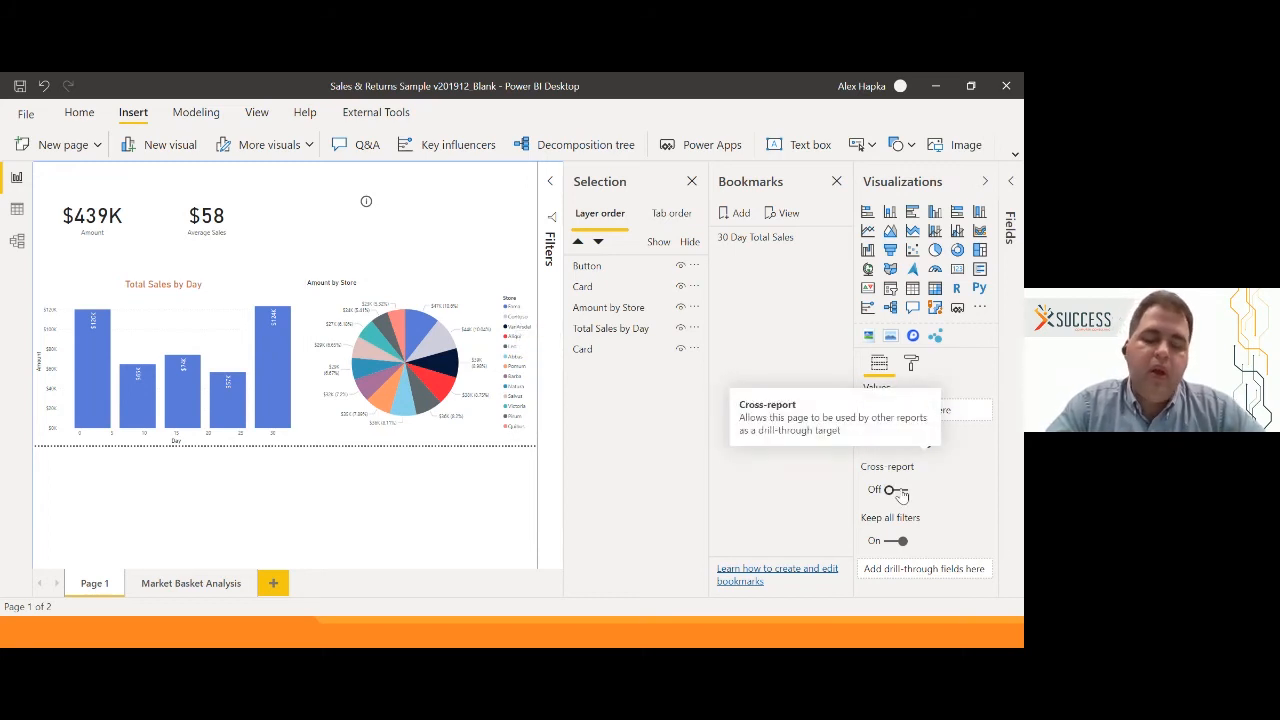
# Highlight the Contoso store from the Amount by Store legend to filter the other visuals, then clear the highlight.
pyautogui.moveTo(436, 354)
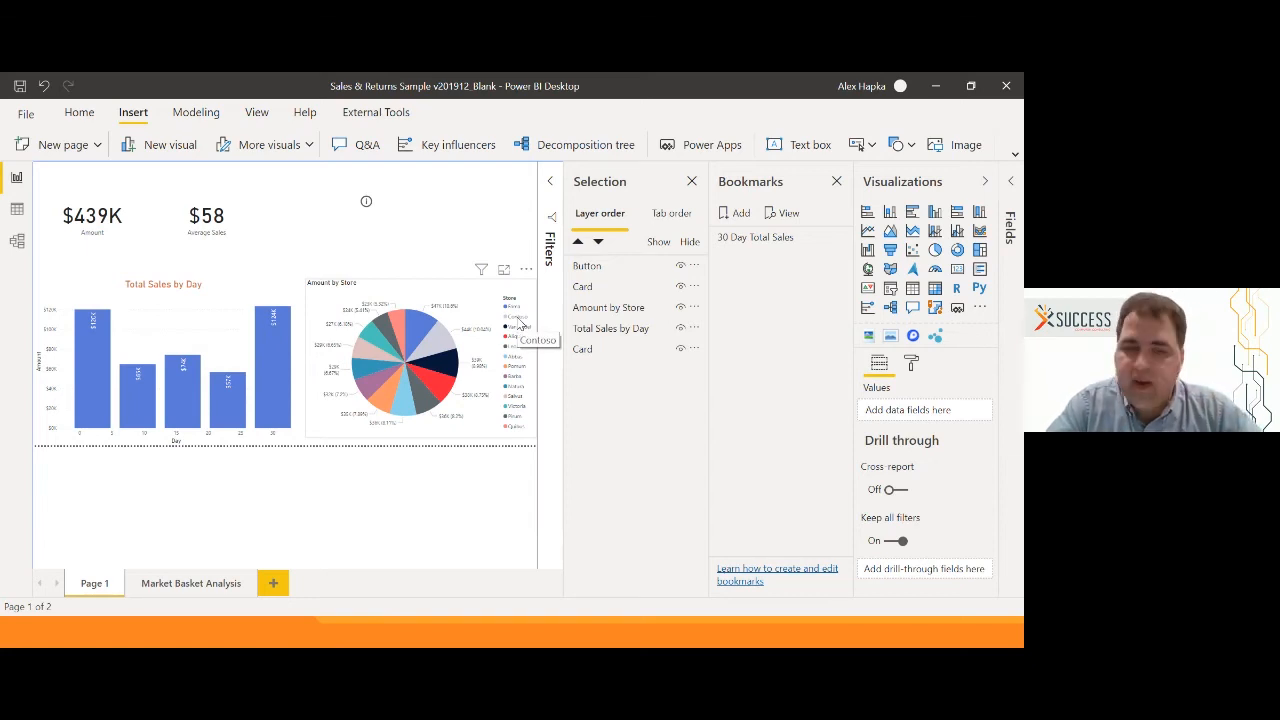
pyautogui.click(521, 326)
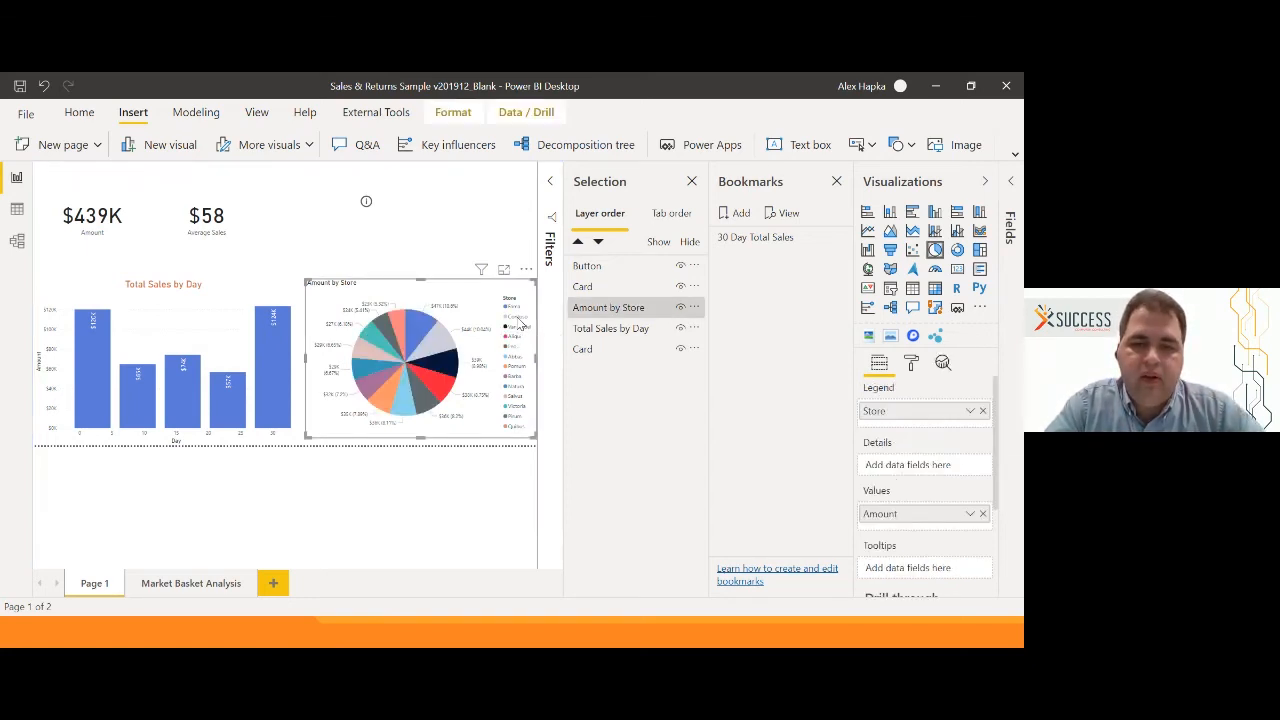
pyautogui.click(521, 326)
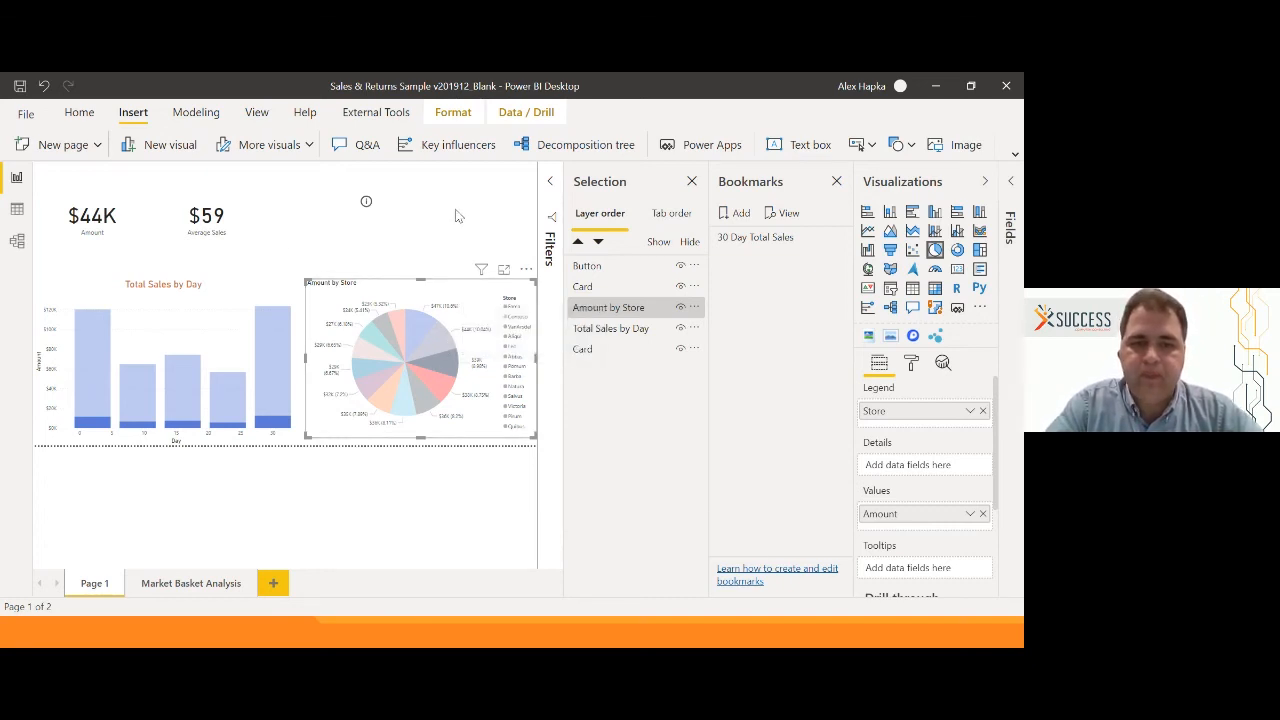
pyautogui.click(519, 310)
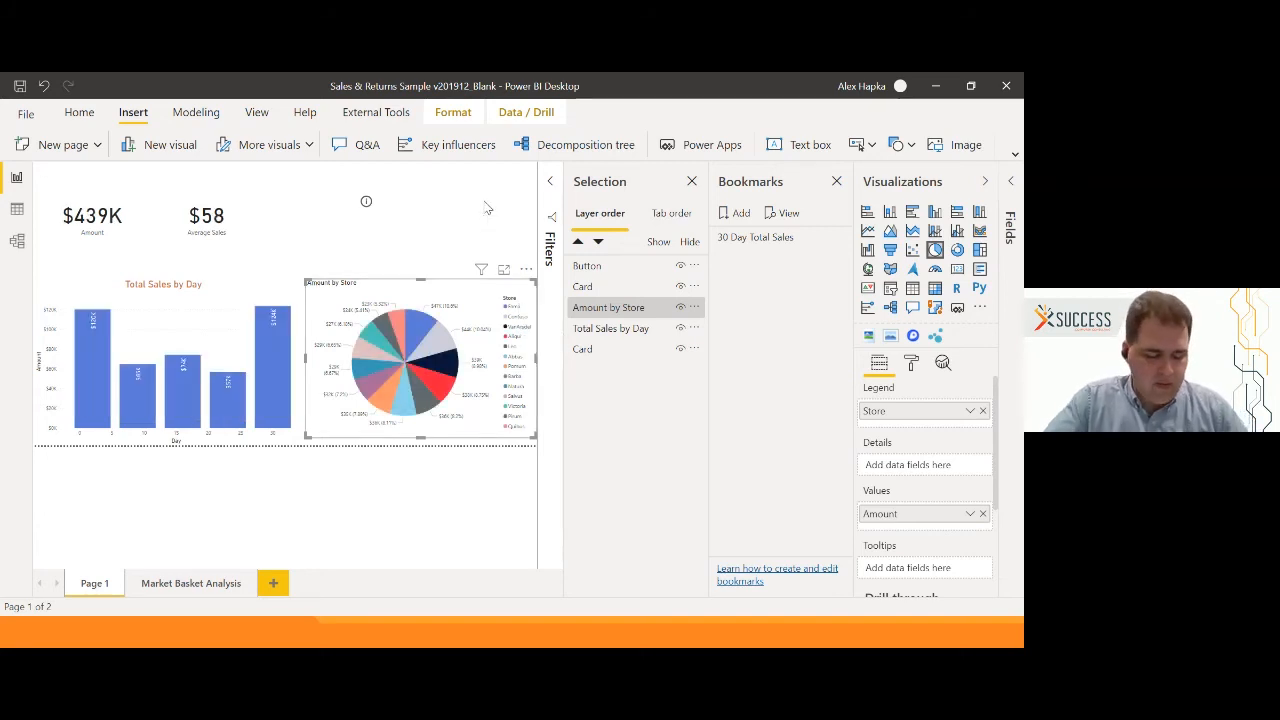
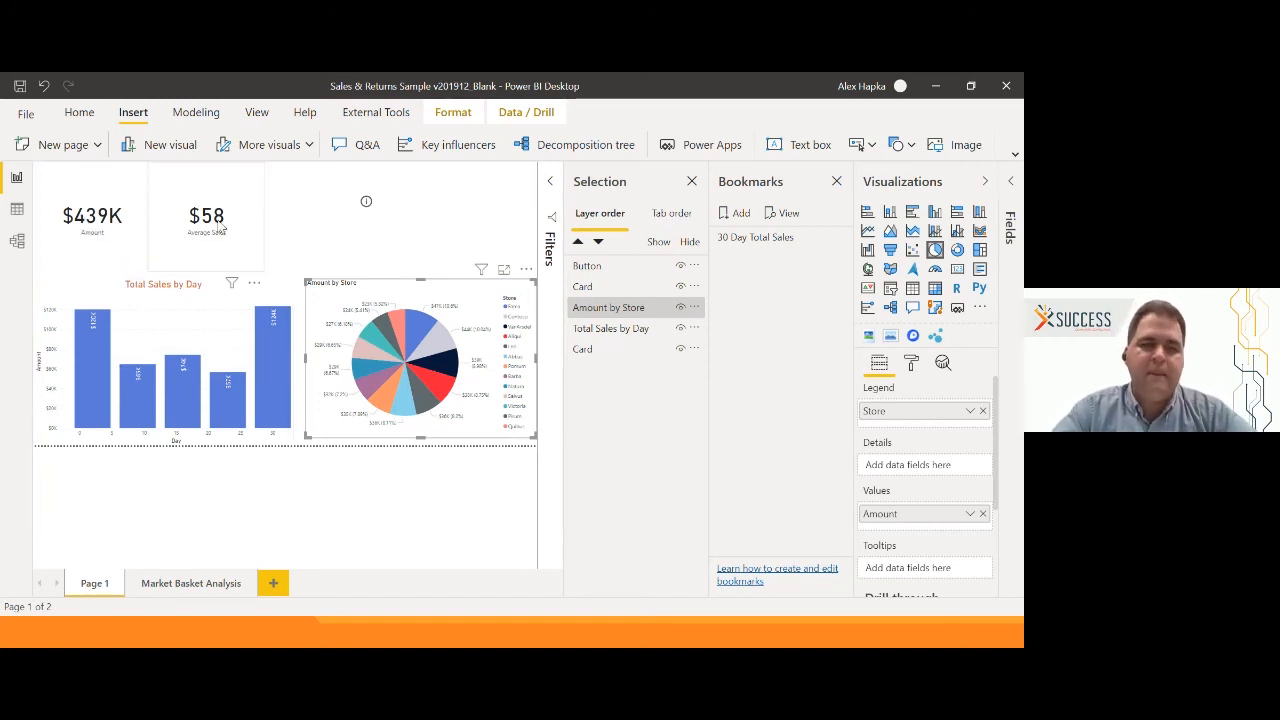
# Move the Average Sales card to the report's upper-right corner and fit a shortened Total Sales by Day chart between the two cards.
pyautogui.moveTo(218, 226); pyautogui.dragTo(487, 233)
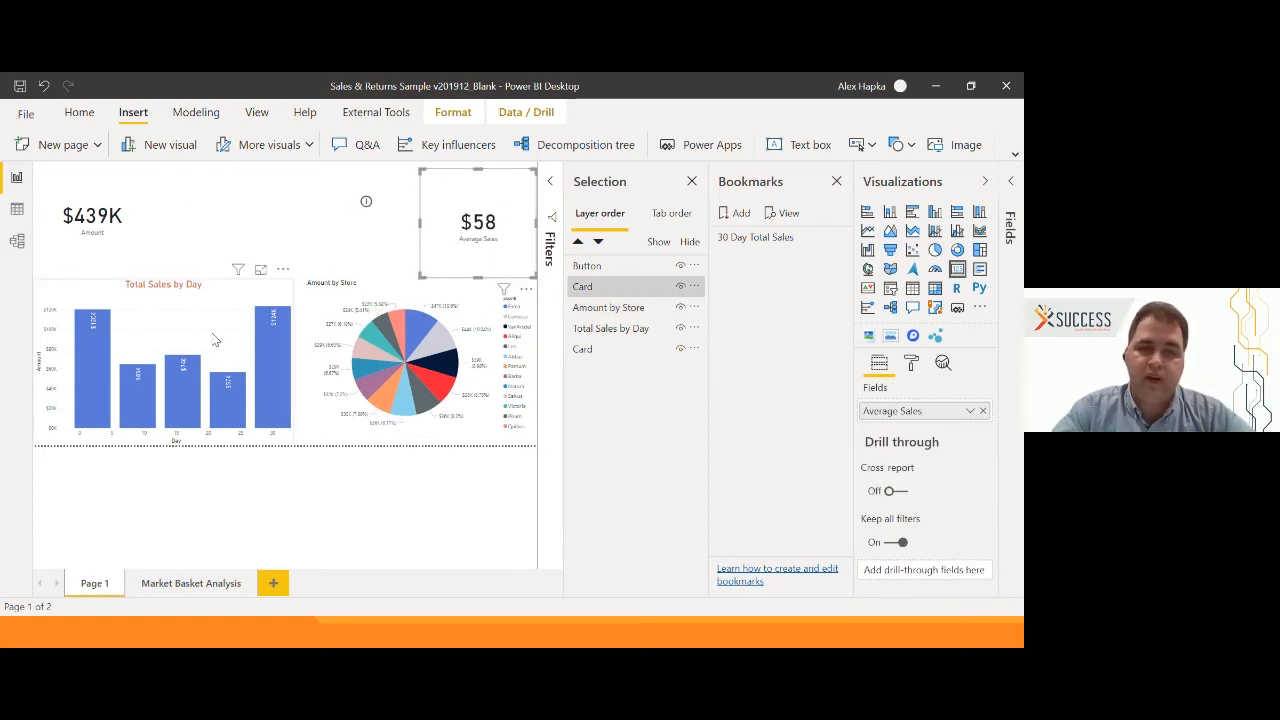
pyautogui.moveTo(262, 268); pyautogui.dragTo(365, 152)
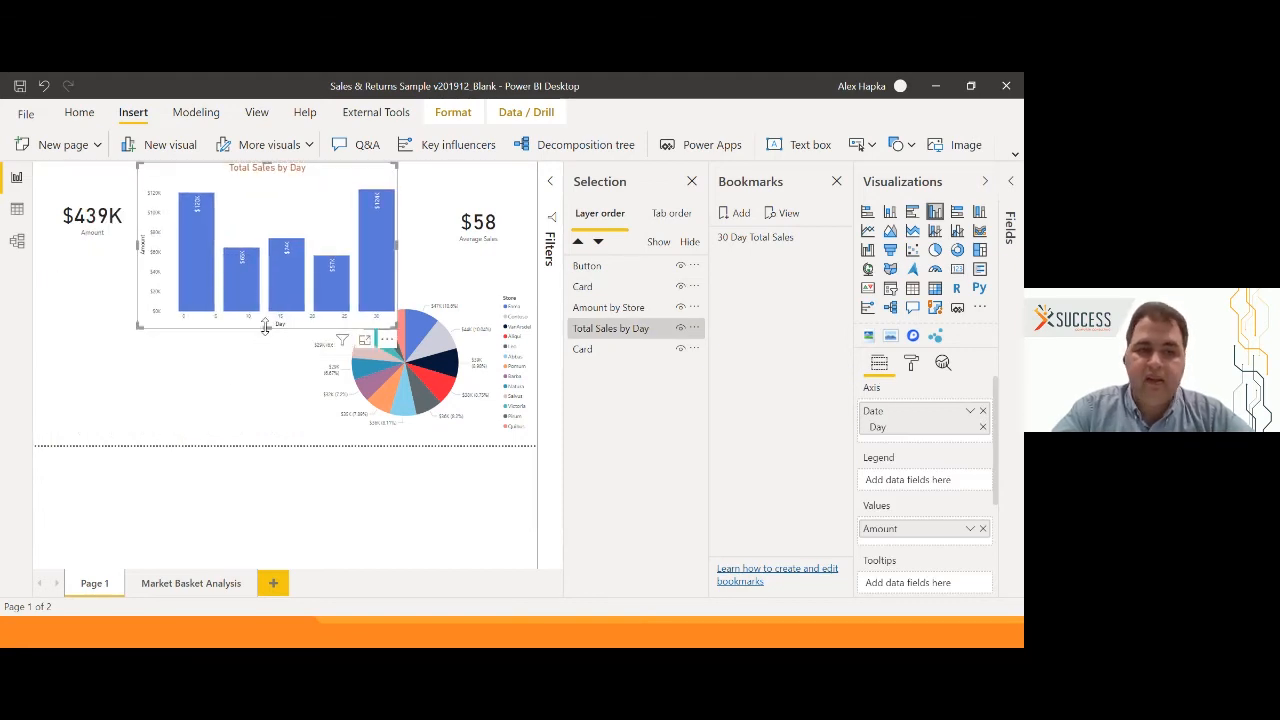
pyautogui.moveTo(260, 329); pyautogui.dragTo(259, 279)
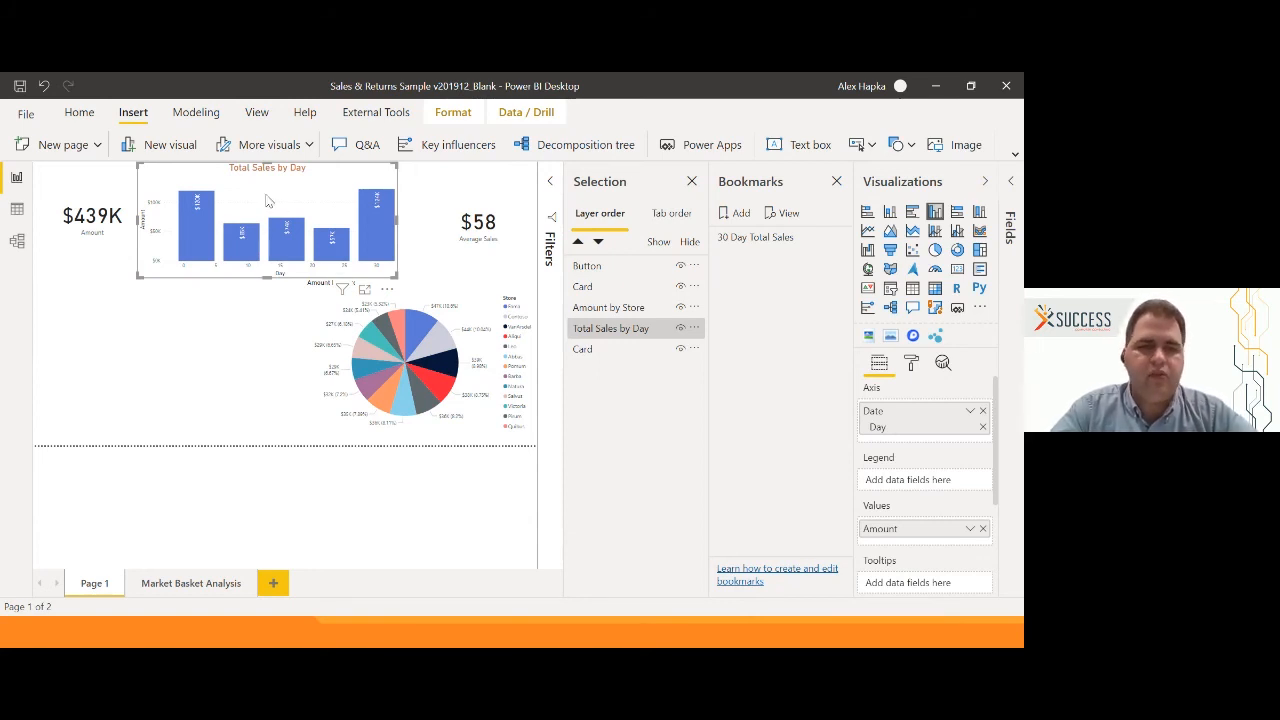
pyautogui.moveTo(269, 202); pyautogui.dragTo(279, 201)
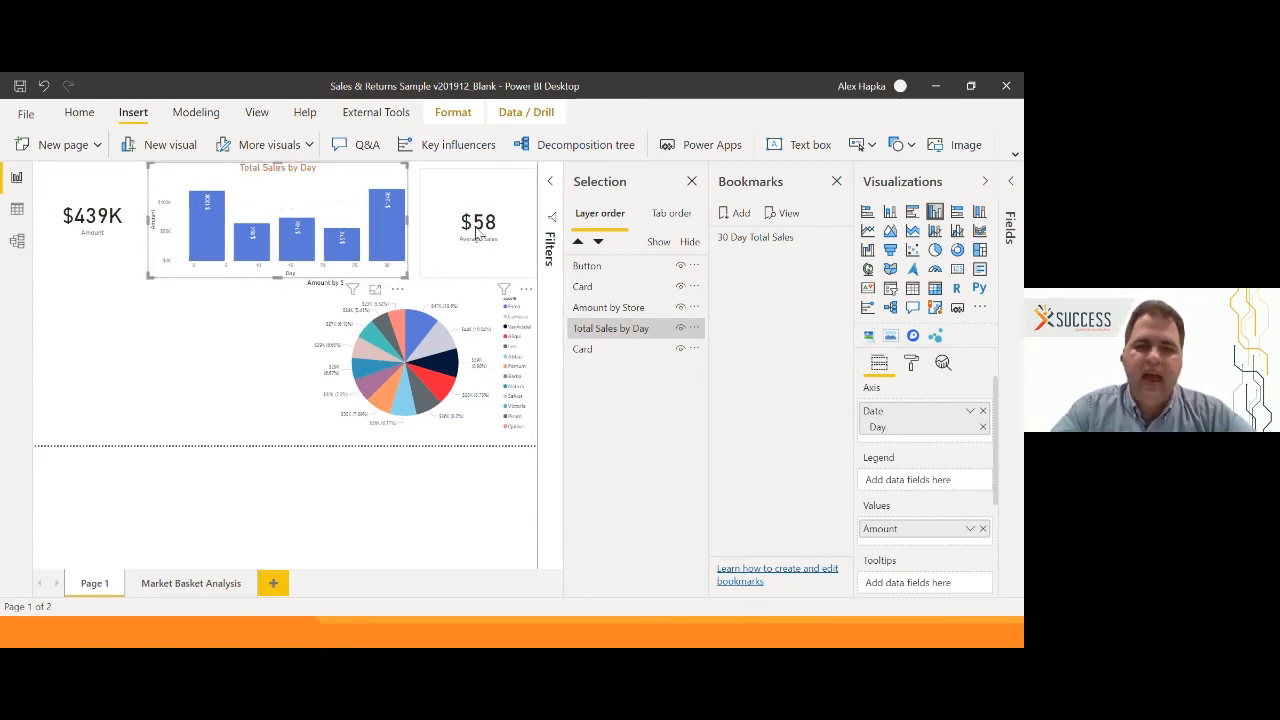
# Place the Average Sales card below the Amount card and the Amount by Store chart beneath the Total Sales by Day chart.
pyautogui.moveTo(431, 259); pyautogui.dragTo(56, 363)
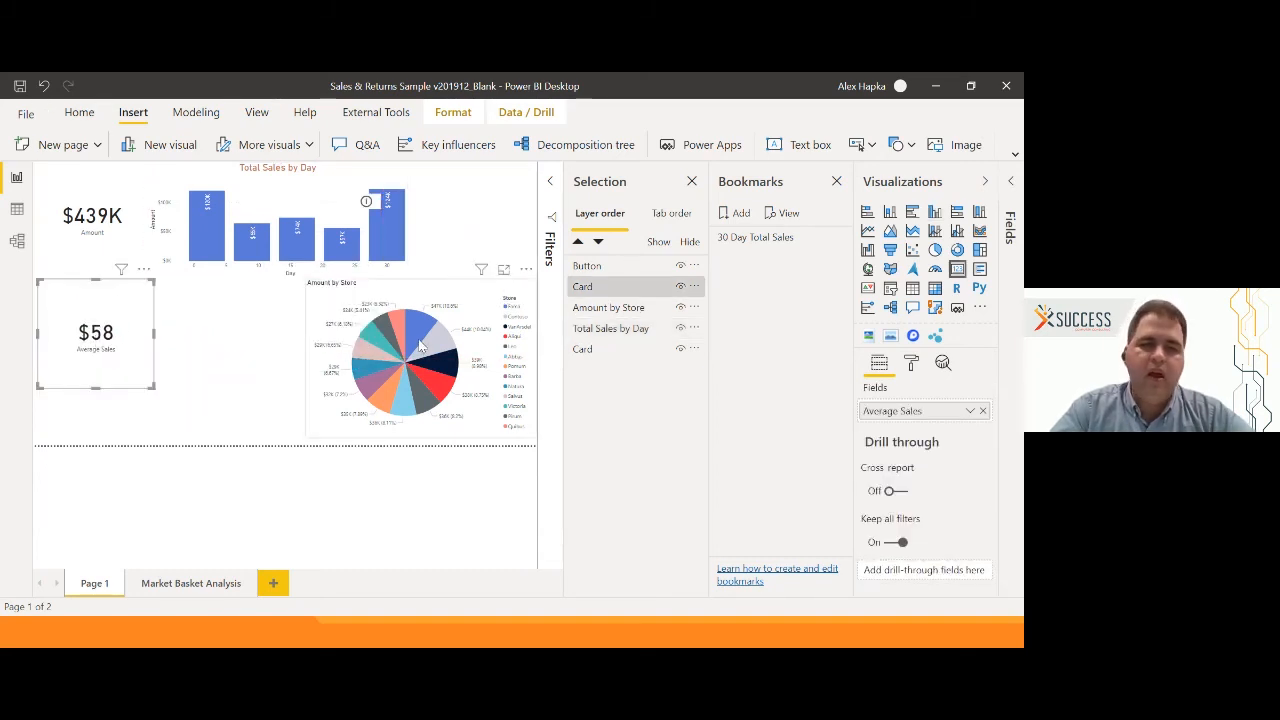
pyautogui.moveTo(419, 352); pyautogui.dragTo(293, 352)
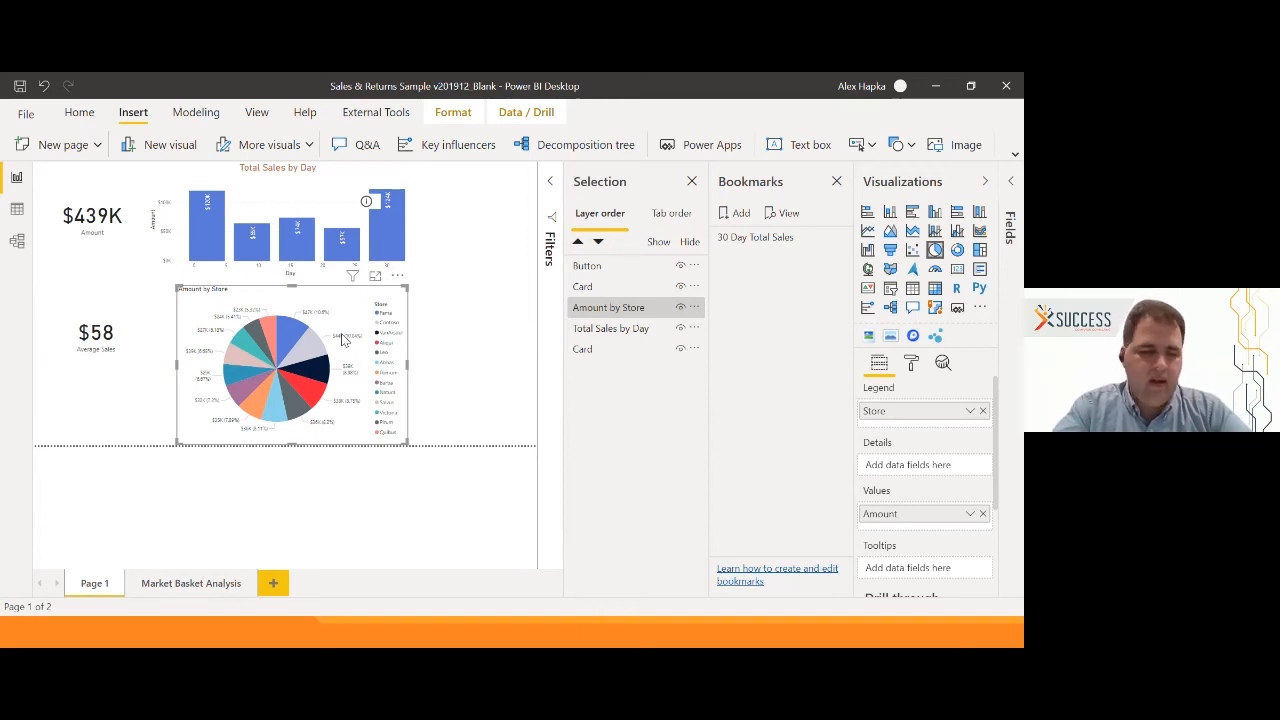
# Switch to the Finished Report file and use its information button to view Total Sales By Store, then return to sales by day.
pyautogui.hotkey('alt', 'Tab')
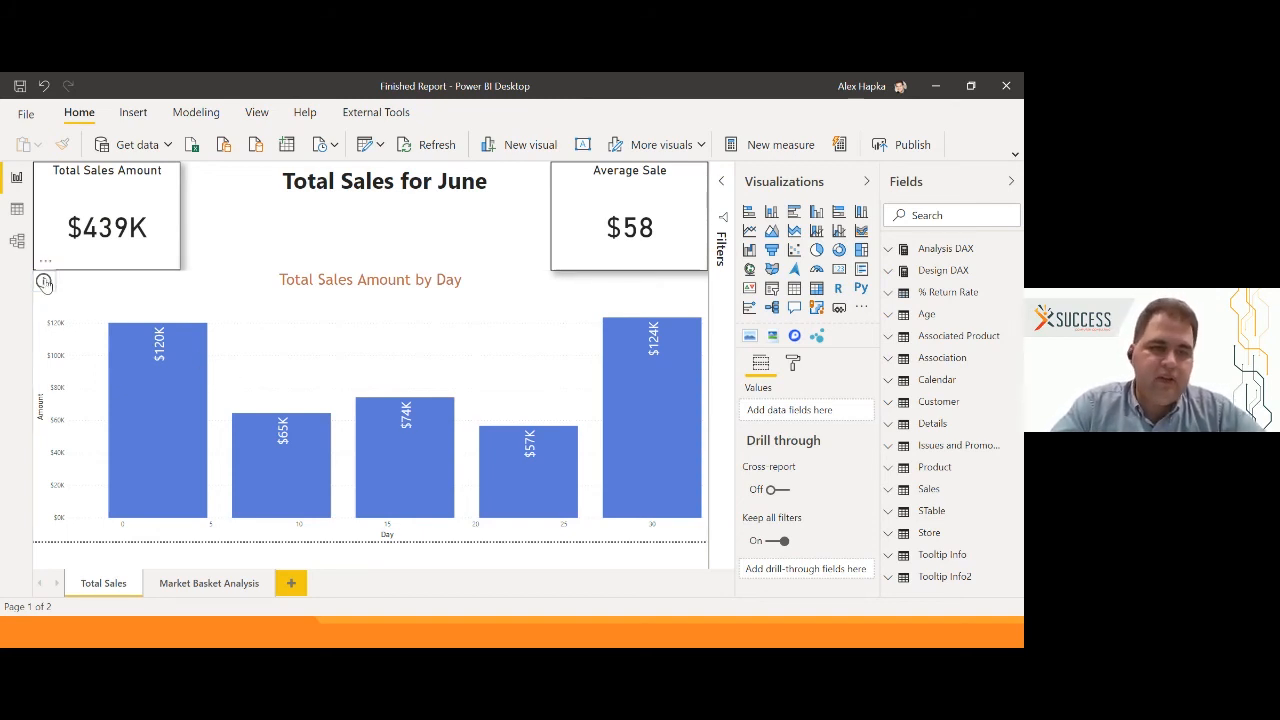
pyautogui.moveTo(44, 283)
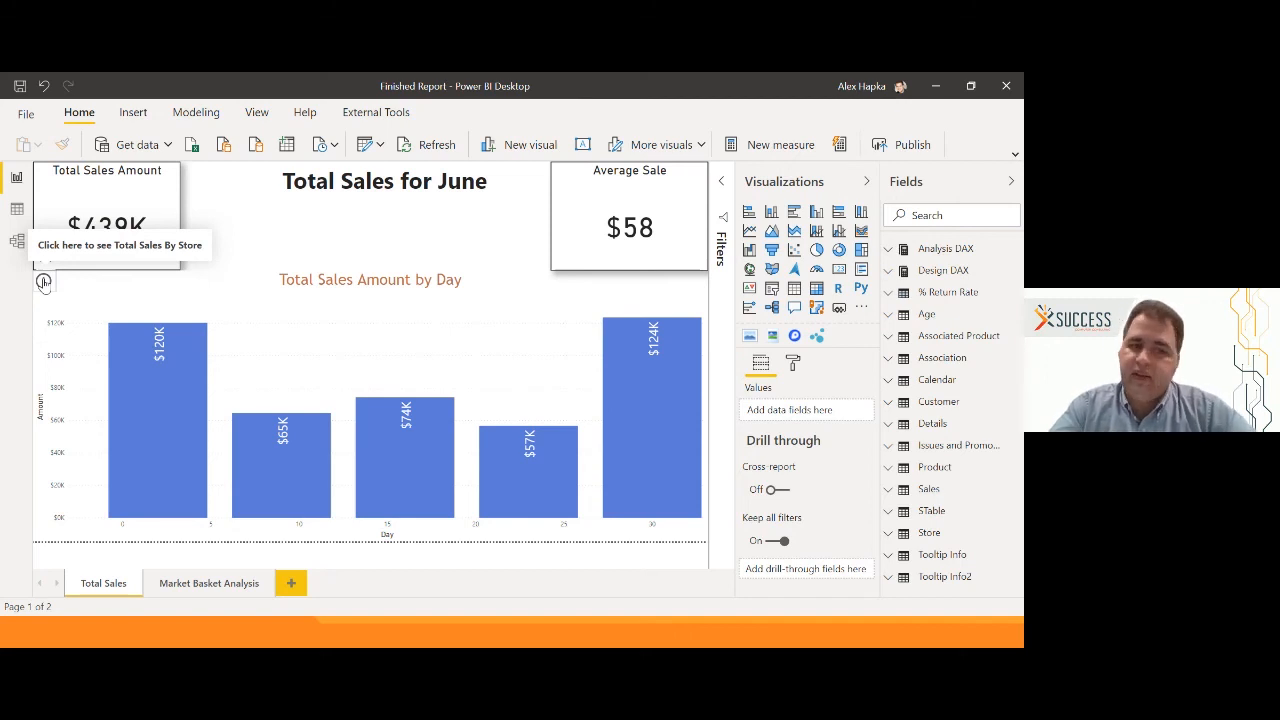
pyautogui.keyDown('ctrl'); pyautogui.click(44, 283); pyautogui.keyUp('ctrl')
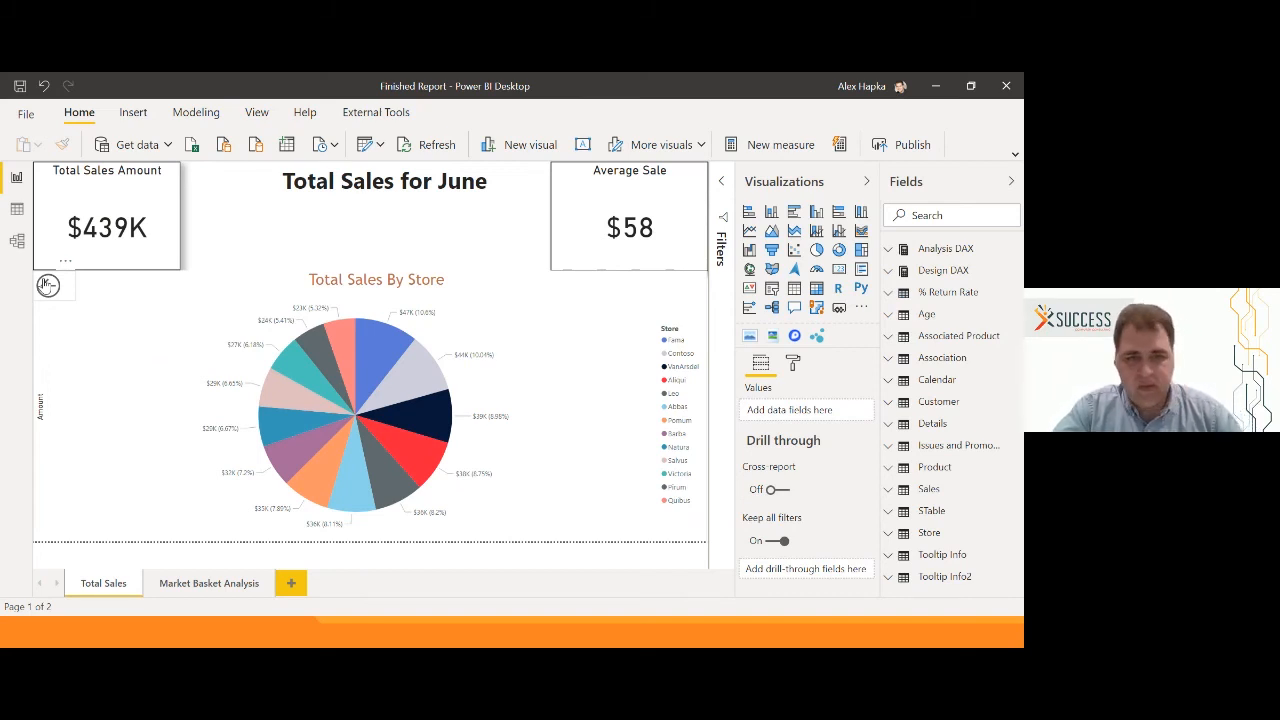
pyautogui.click(48, 285)
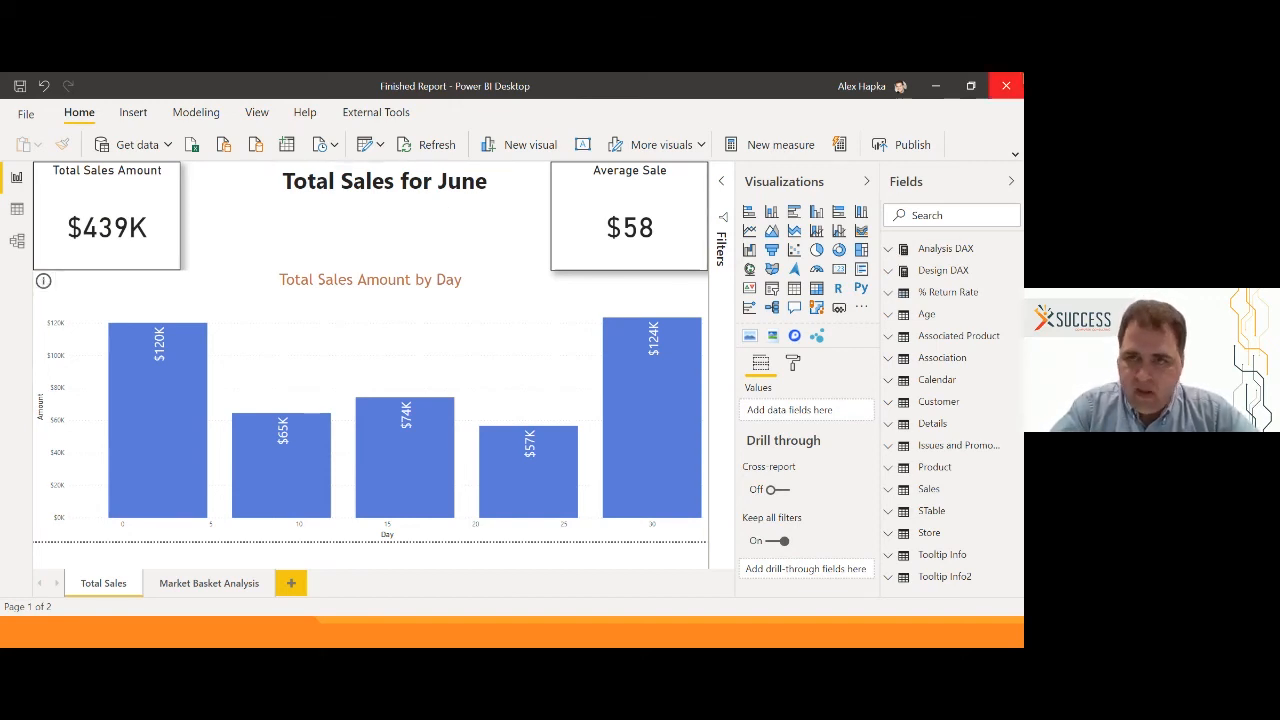
# Save and publish Finished Report to the Demo Team workspace, replacing the existing dataset.
pyautogui.click(996, 88)
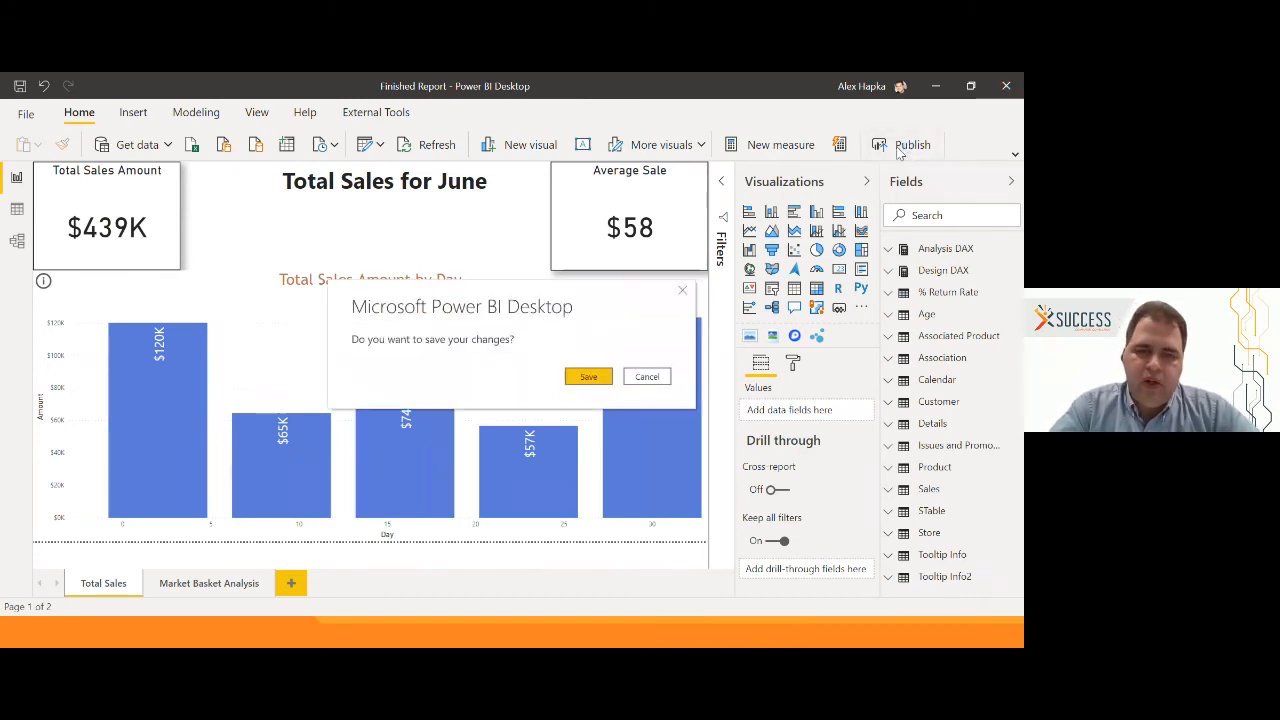
pyautogui.click(584, 380)
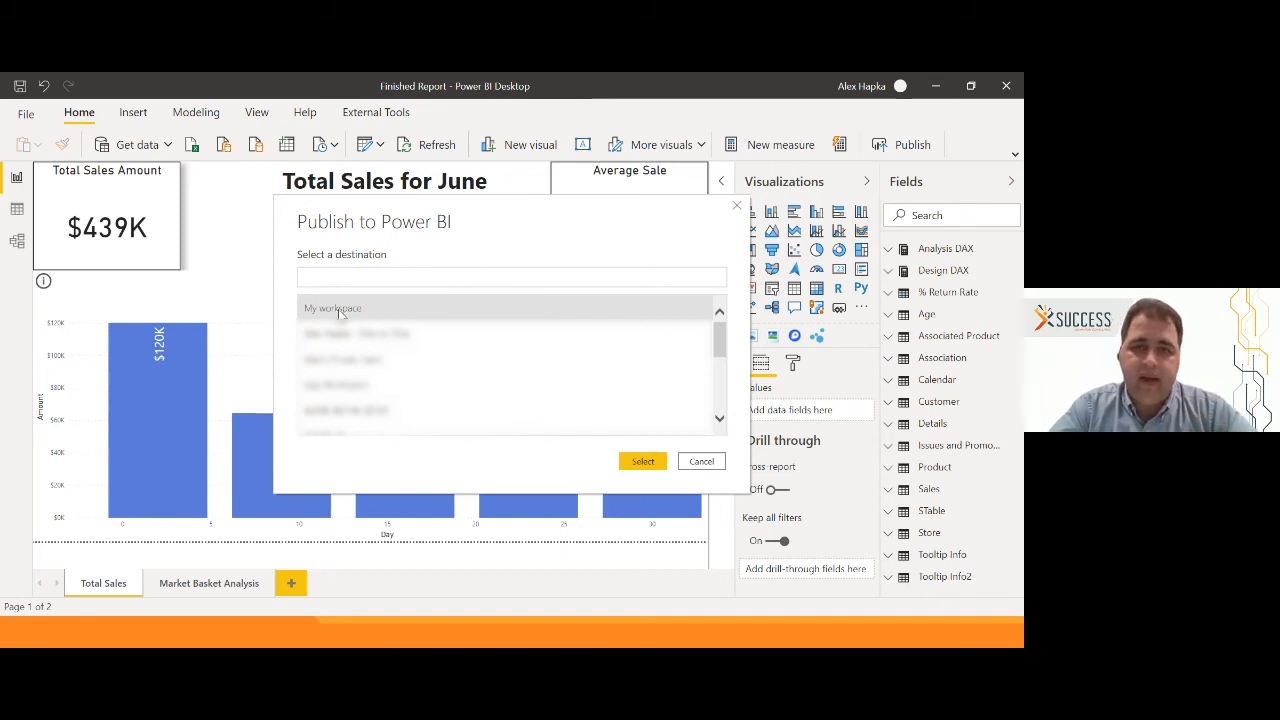
pyautogui.write('DEM')
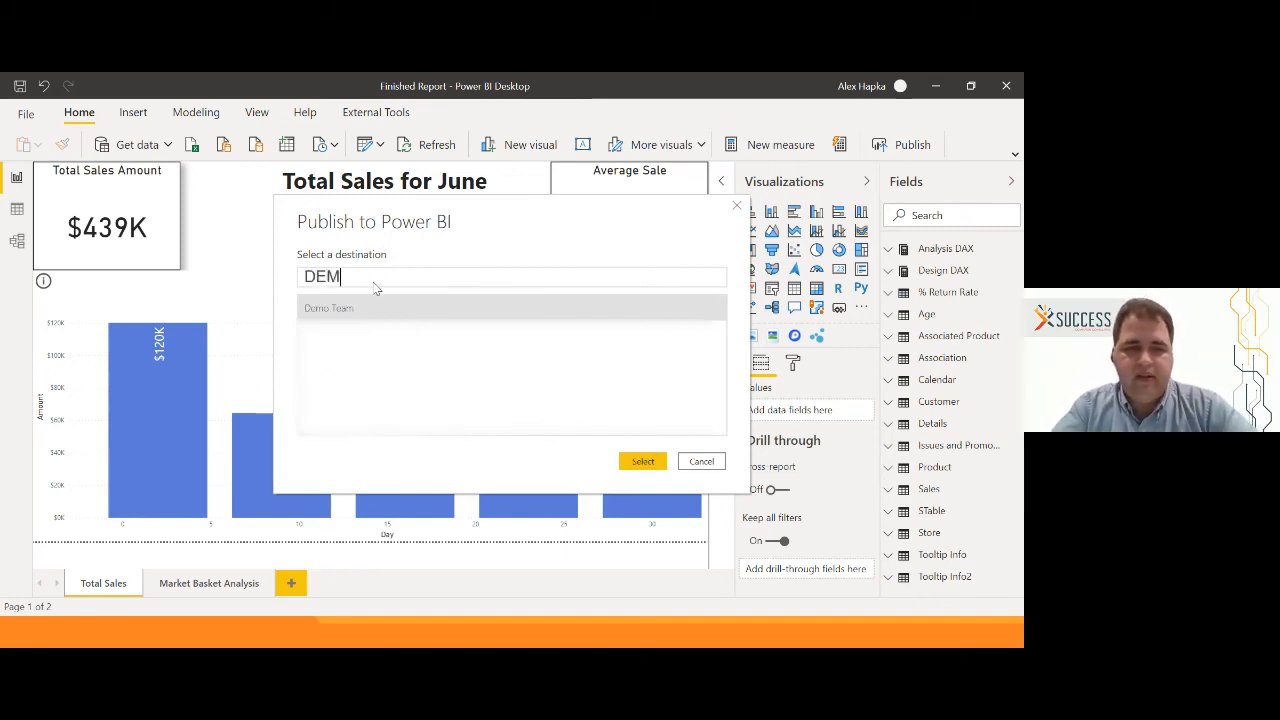
pyautogui.write('O')
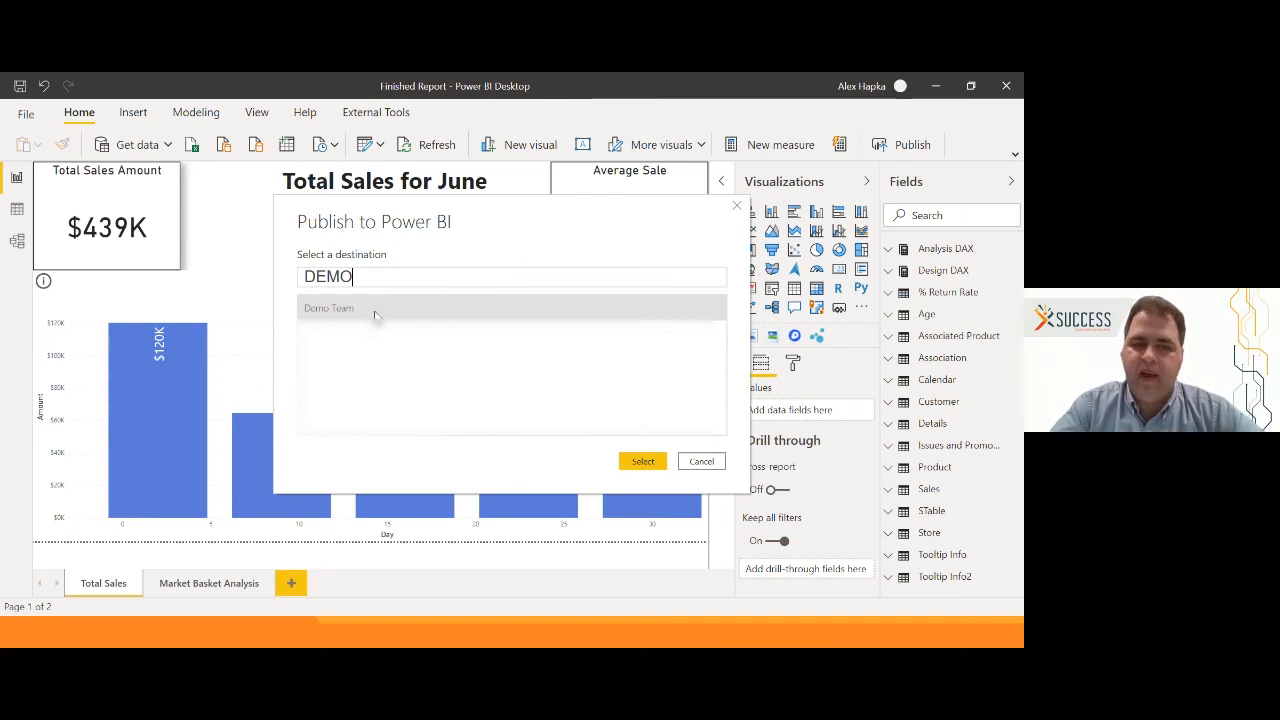
pyautogui.click(643, 462)
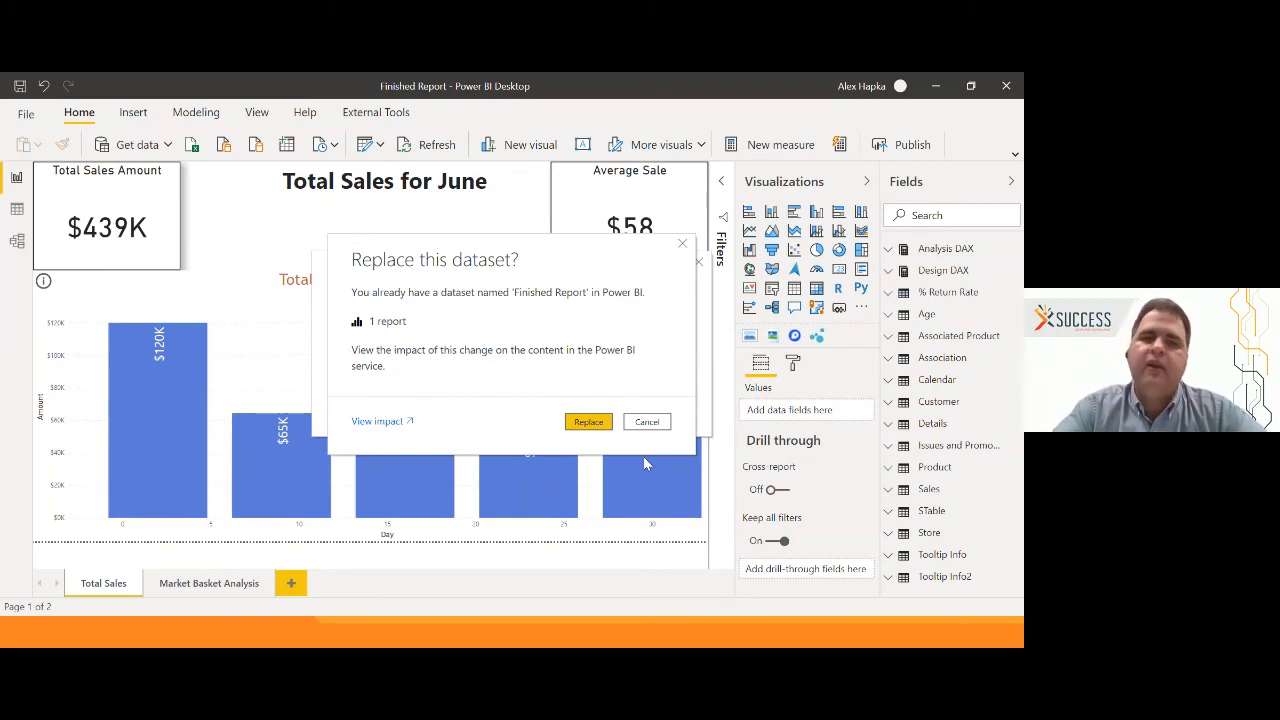
pyautogui.click(588, 422)
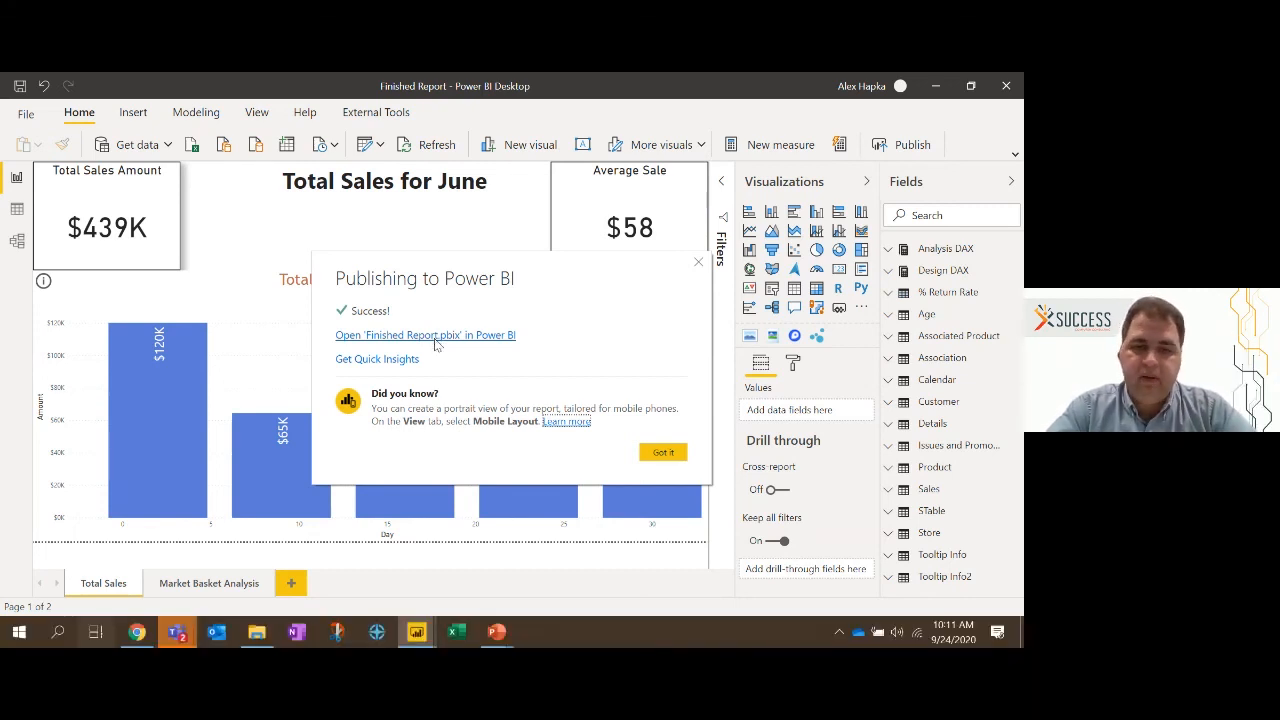
# Switch to the Power BI service in Chrome to view the Demo Team workspace.
pyautogui.press('super+Tab')
pyautogui.press('super')
pyautogui.press('Escape')
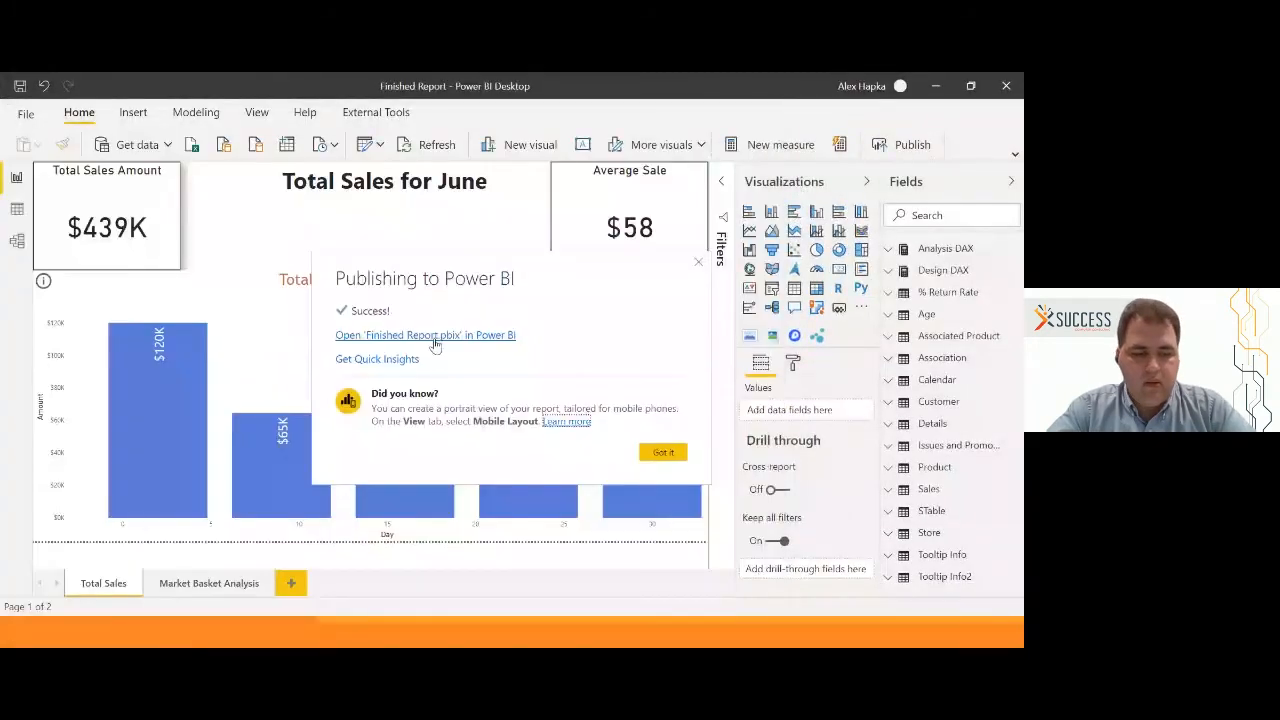
pyautogui.hotkey('alt', 'Tab')
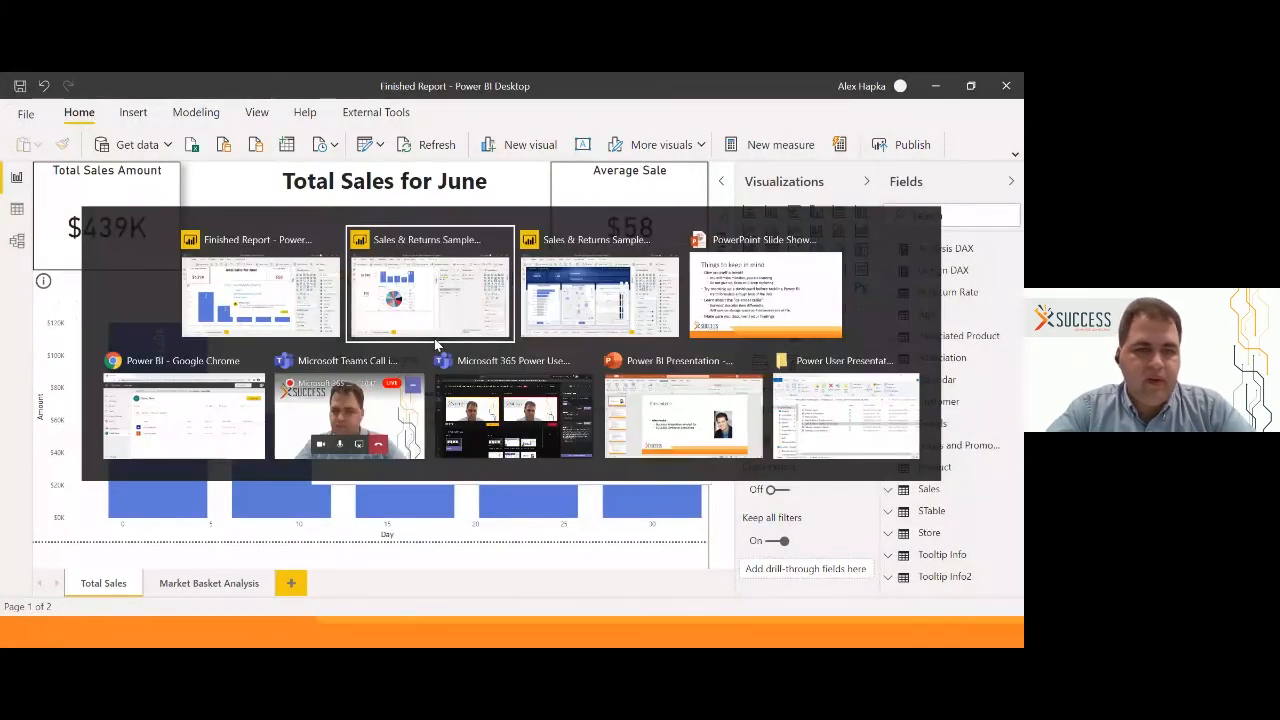
pyautogui.hotkey('alt', 'Tab')
pyautogui.hotkey('alt', 'Tab')
pyautogui.hotkey('alt', 'Tab')
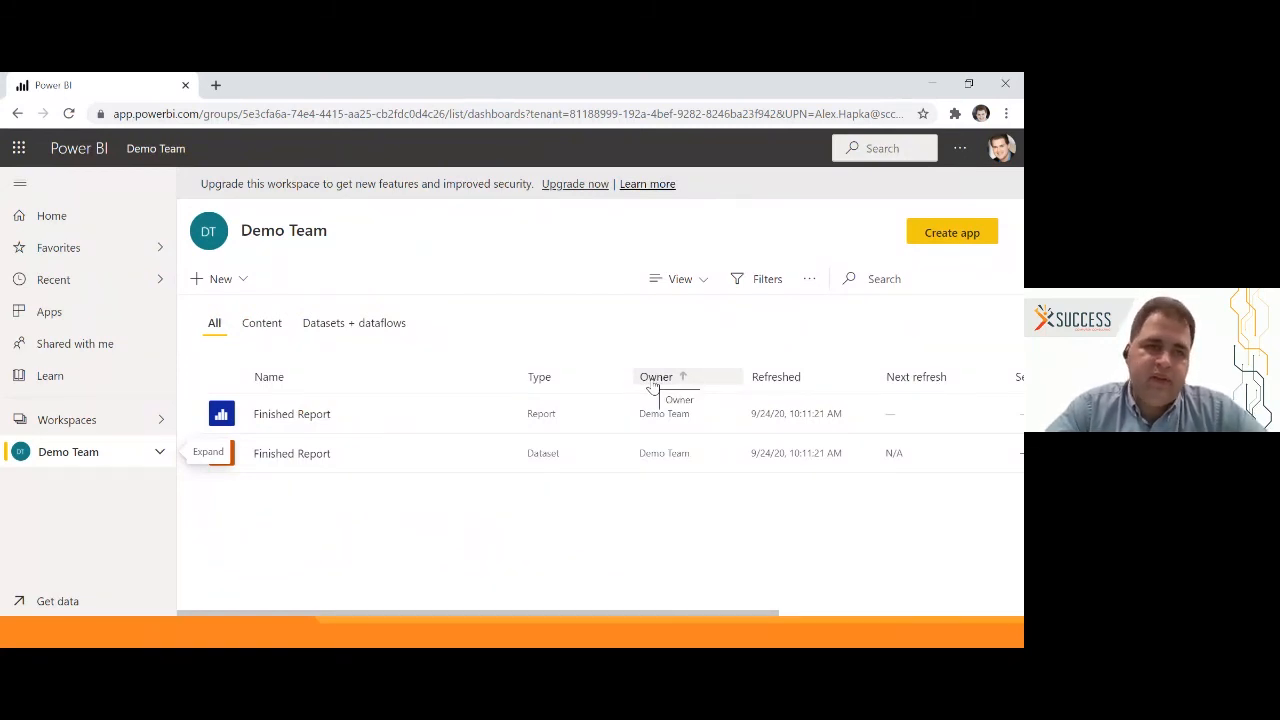
# Look through the Office 365 apps available alongside Power BI and the list of workspaces, closing both again.
pyautogui.click(19, 148)
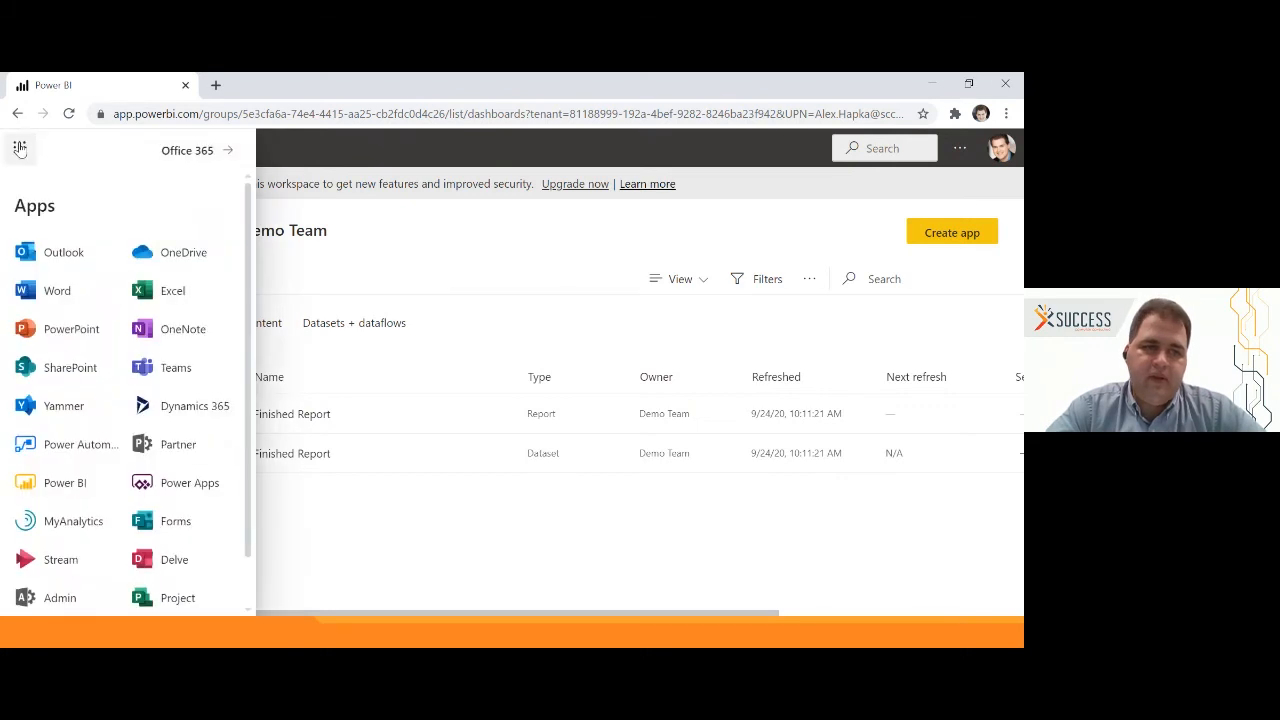
pyautogui.scroll(-1, 160, 428)
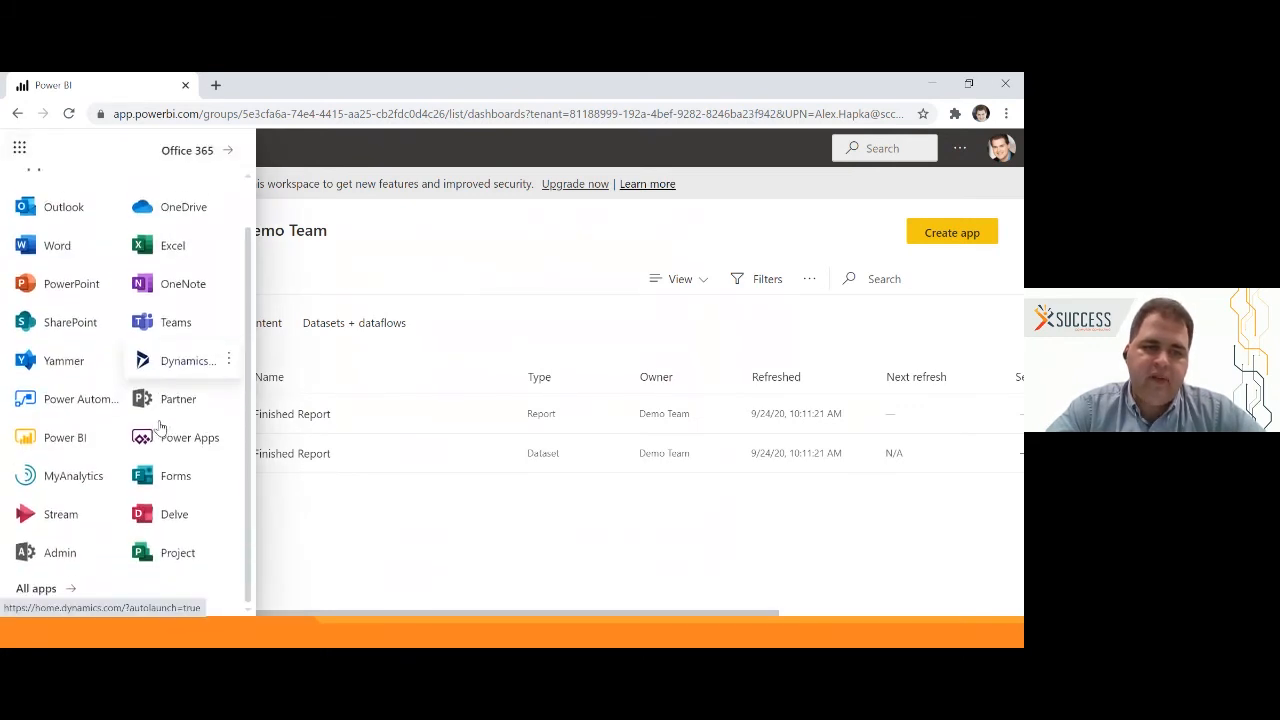
pyautogui.scroll(1, 160, 428)
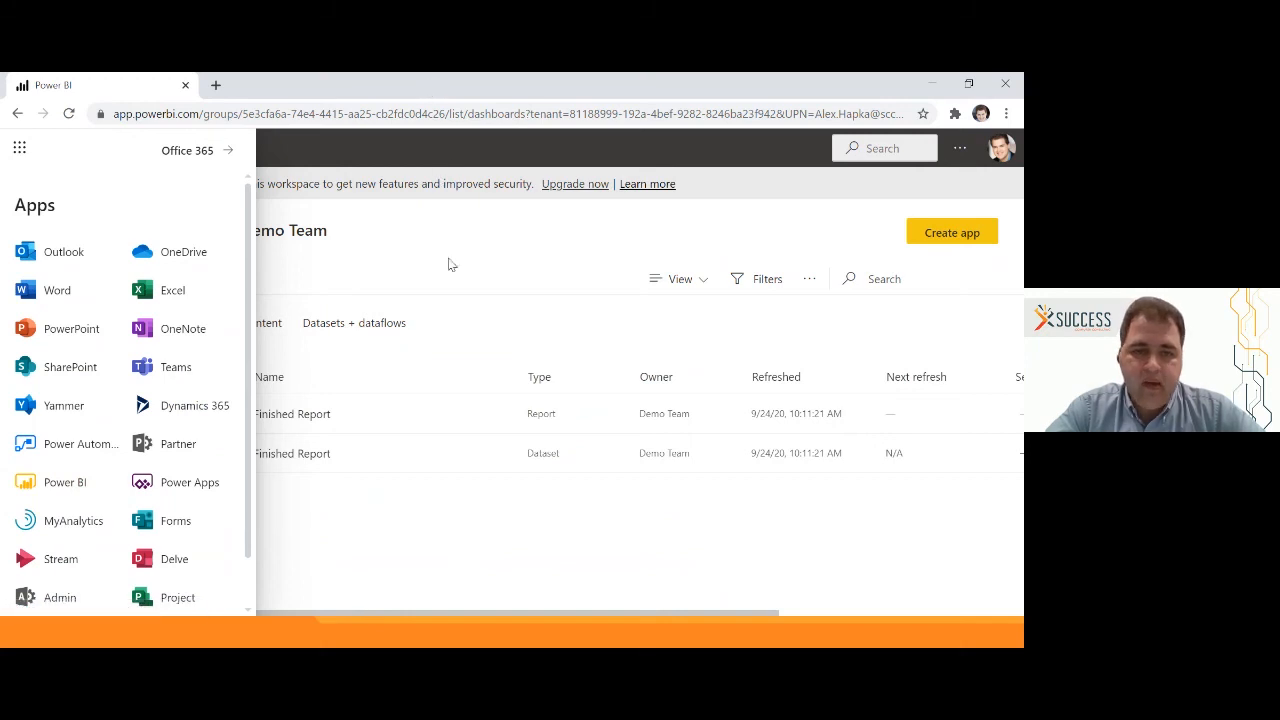
pyautogui.click(307, 160)
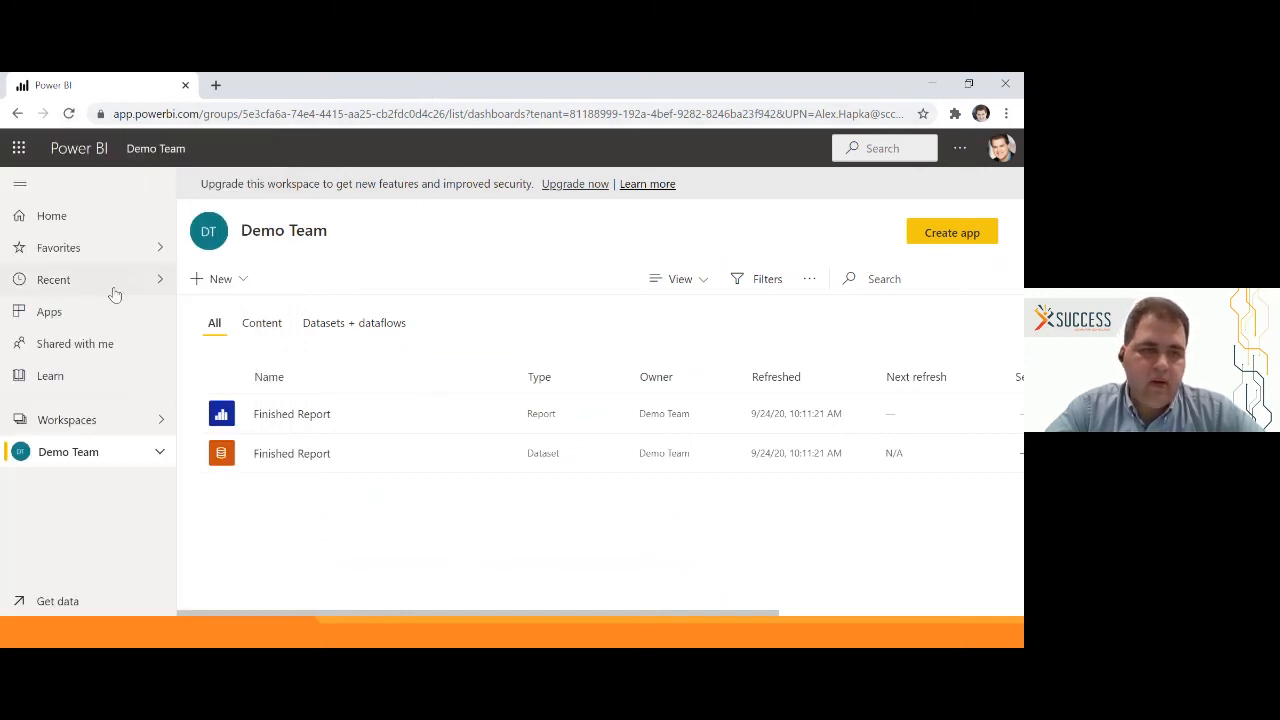
pyautogui.click(162, 420)
pyautogui.click(164, 421)
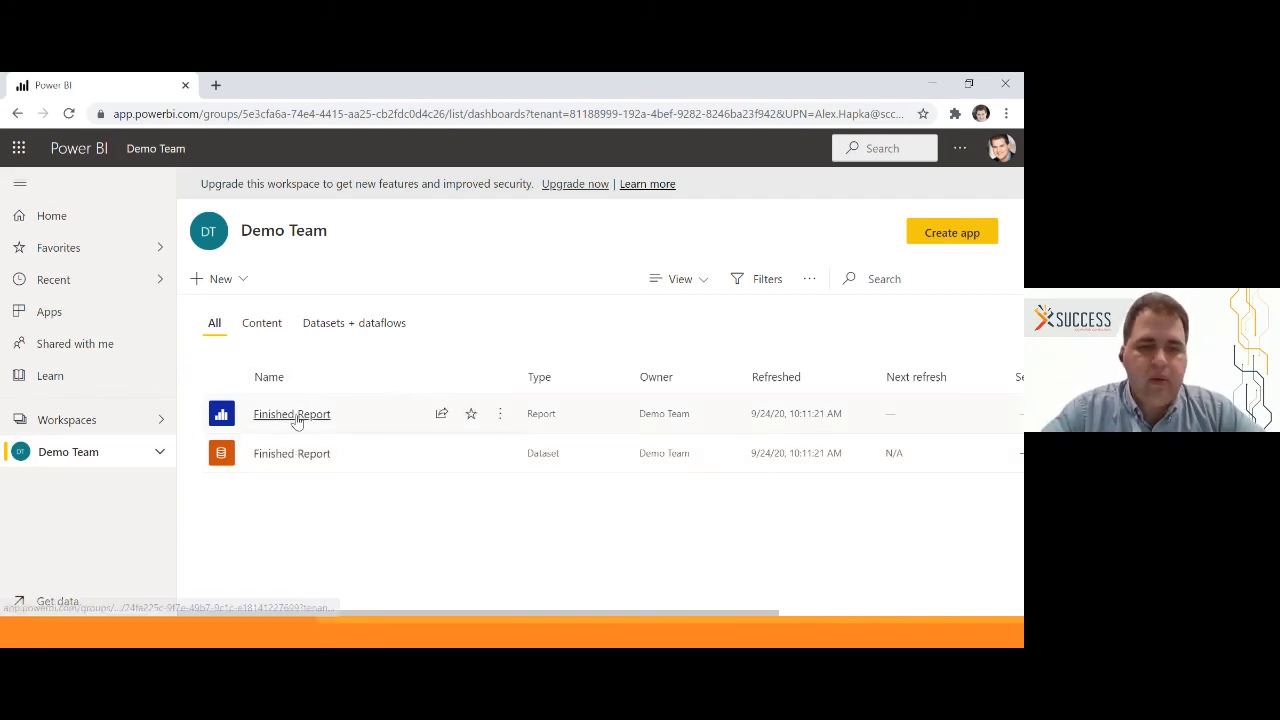
# Open the published Finished Report and test its Total Sales By Store toggle and the cross-filtering from the $120K day bar.
pyautogui.click(295, 415)
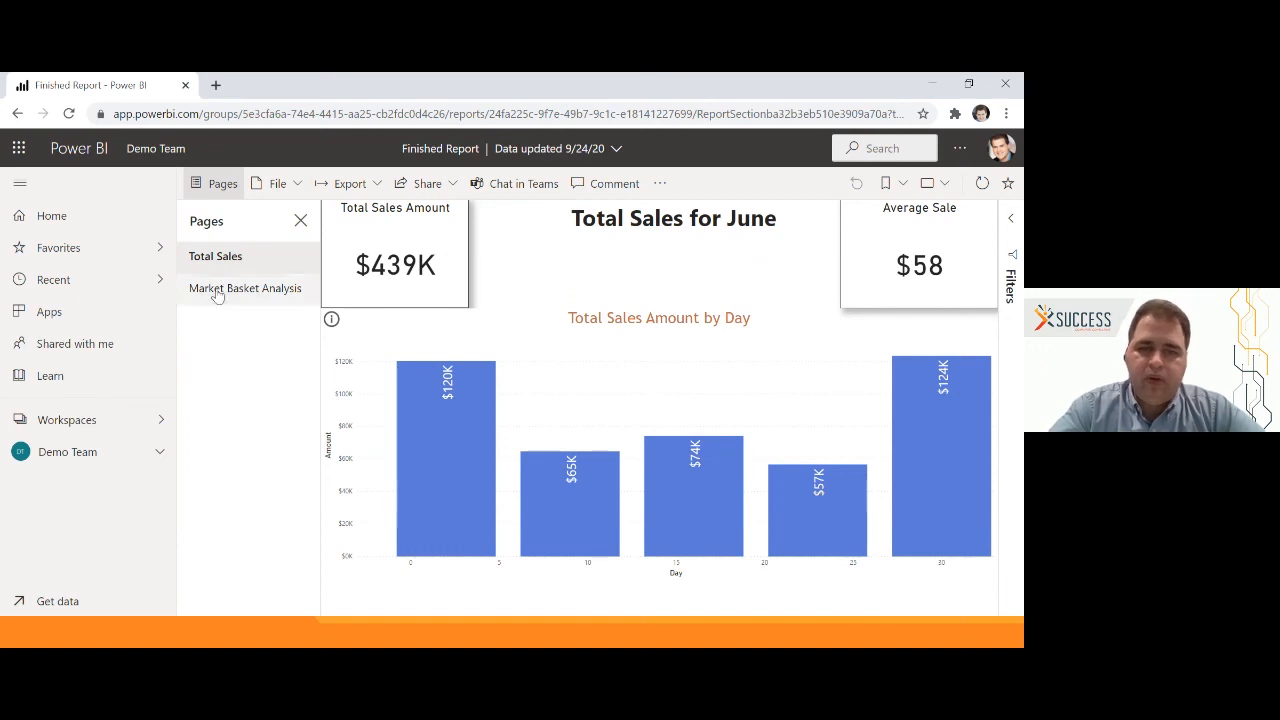
pyautogui.click(334, 324)
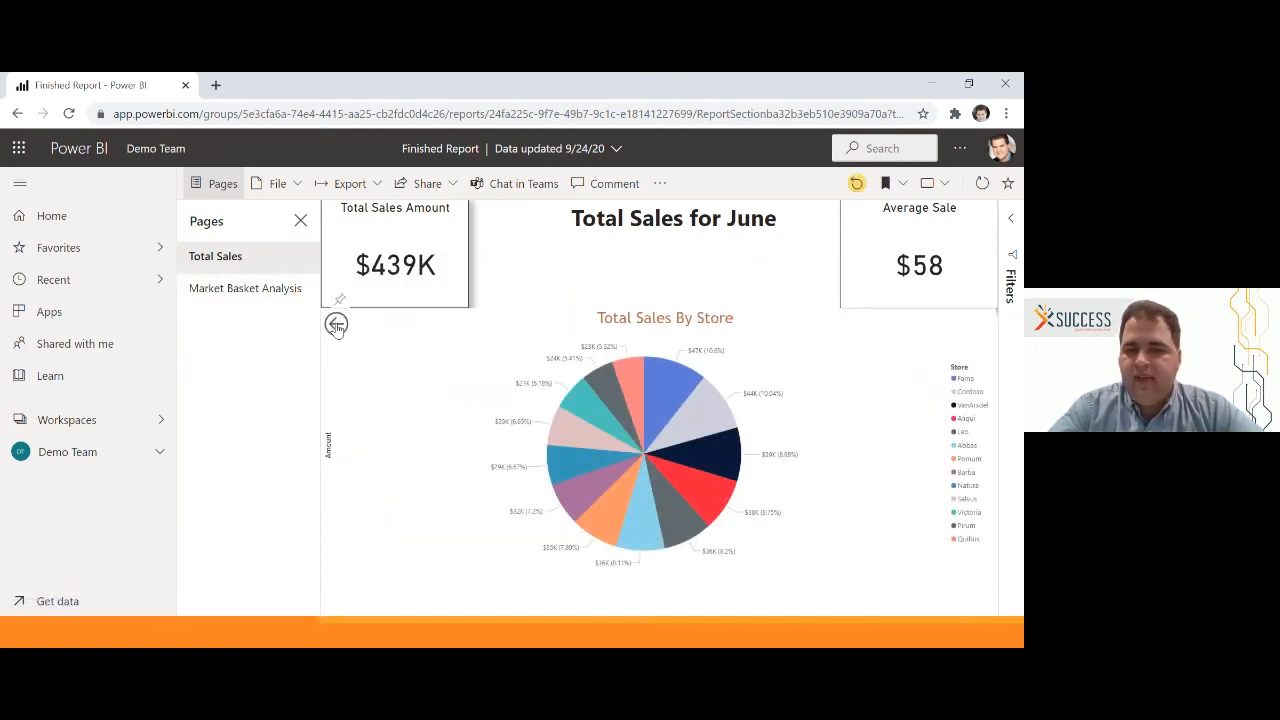
pyautogui.click(336, 325)
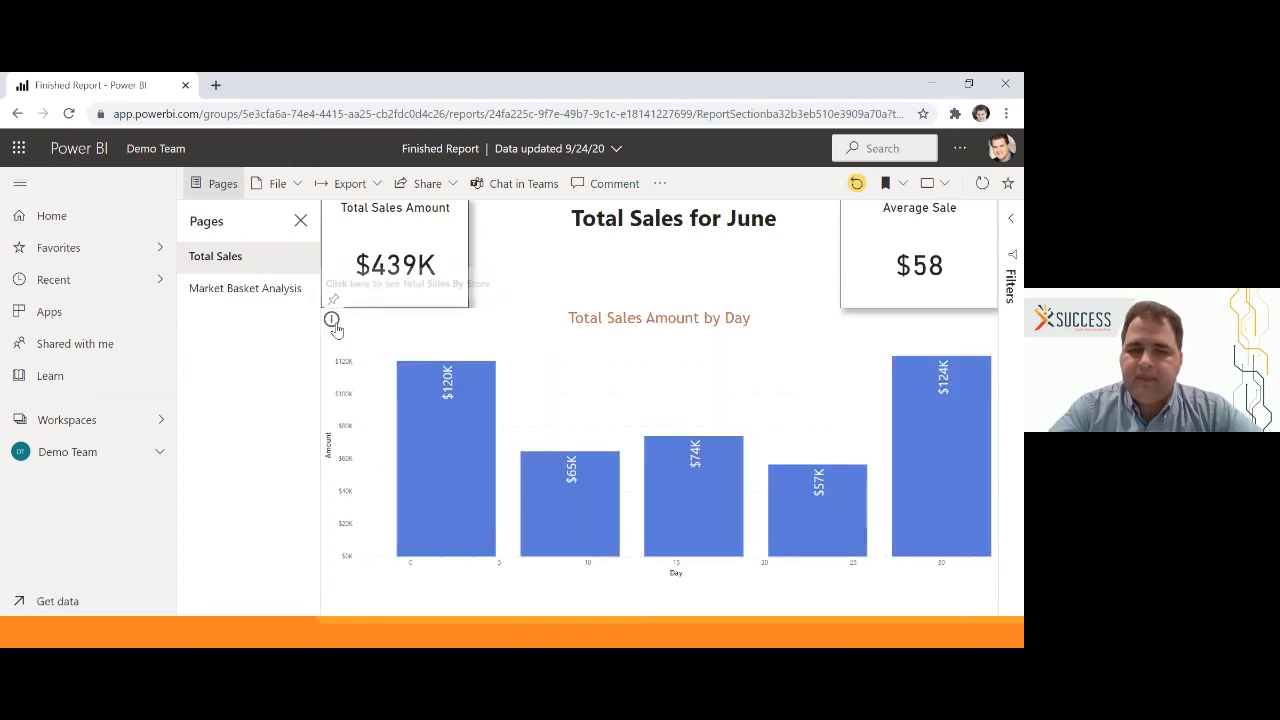
pyautogui.click(427, 419)
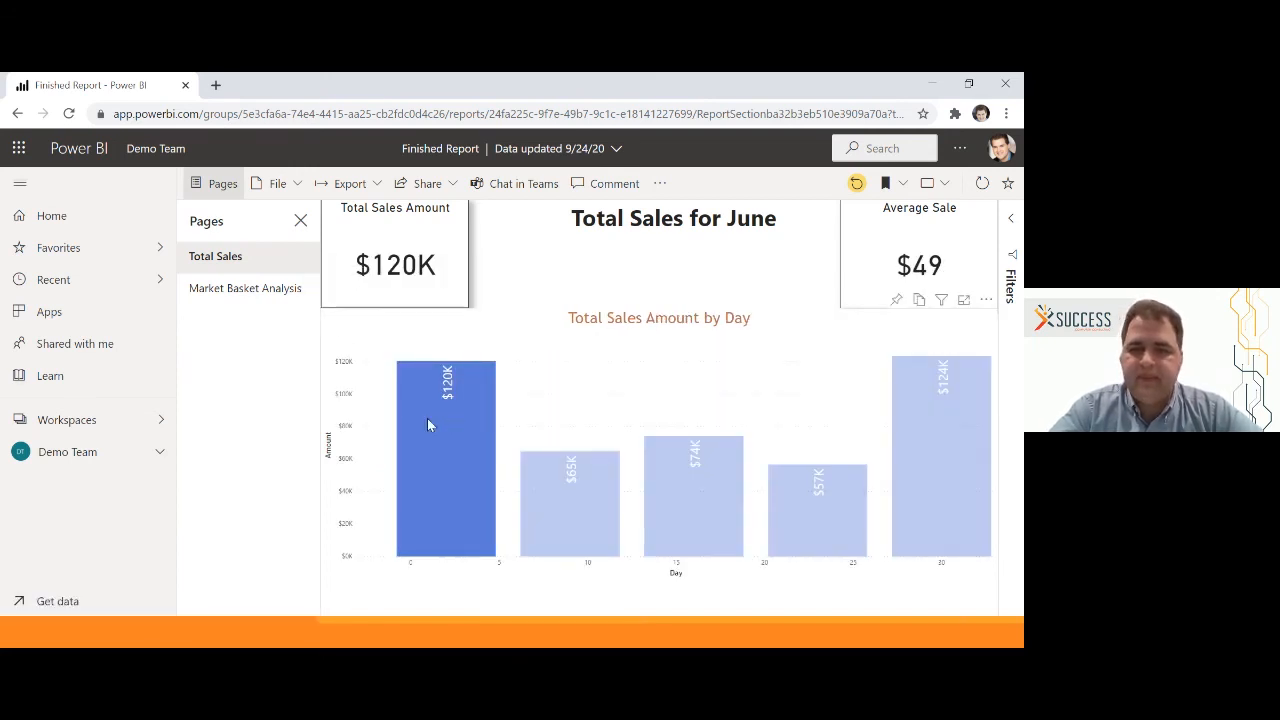
pyautogui.click(427, 419)
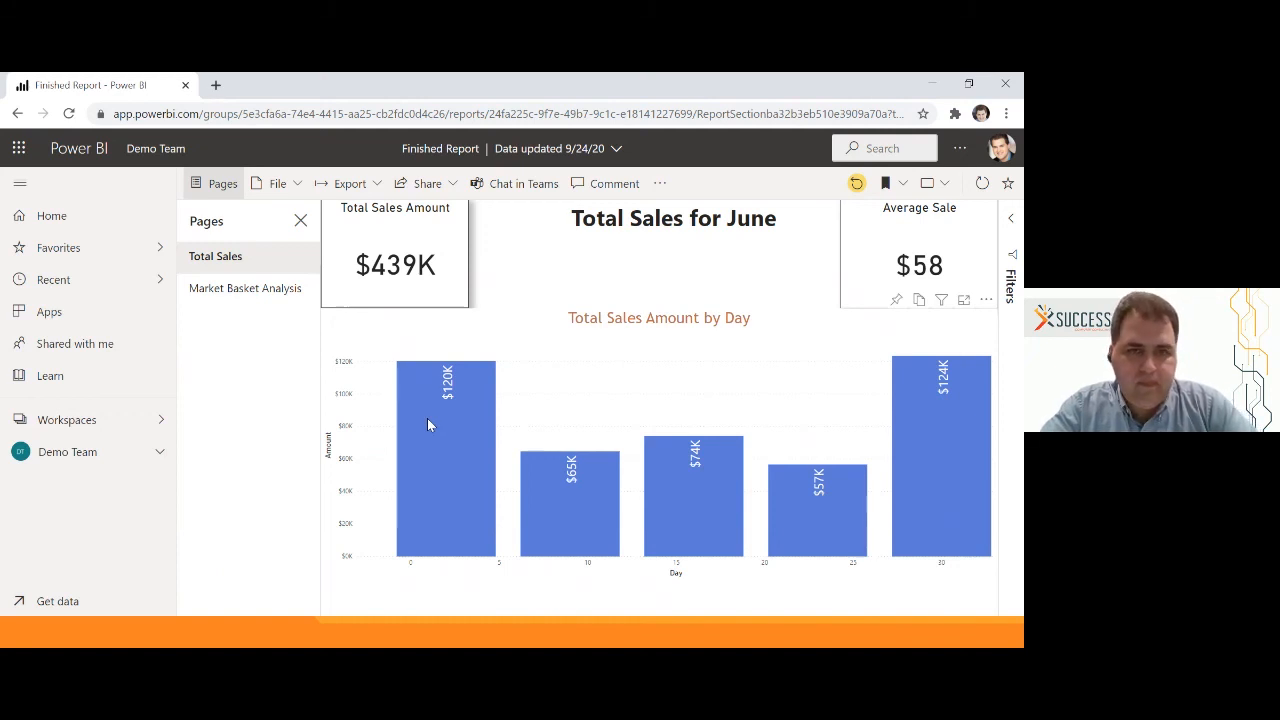
# Switch to the PowerPoint slide show and advance to the "What to walk away with?" slide.
pyautogui.hotkey('alt', 'Tab')
pyautogui.hotkey('alt', 'Tab')
pyautogui.hotkey('alt', 'Tab')
pyautogui.hotkey('alt', 'Tab')
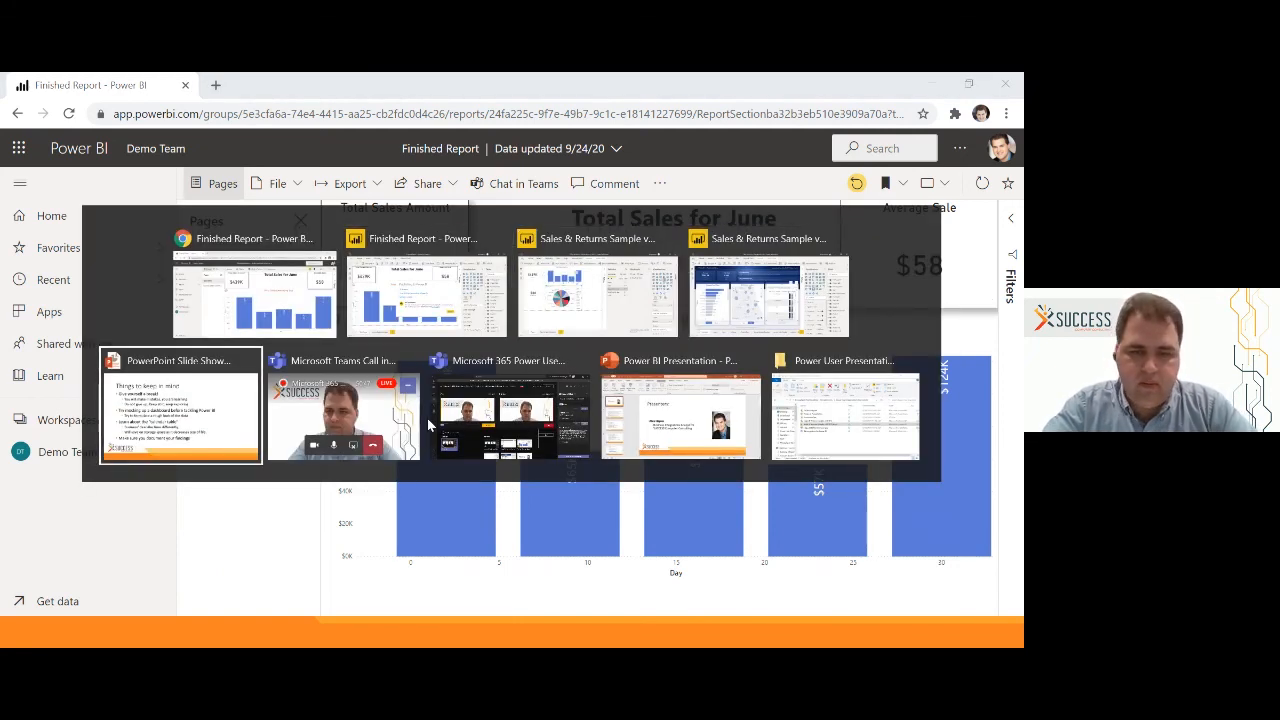
pyautogui.press('Right')
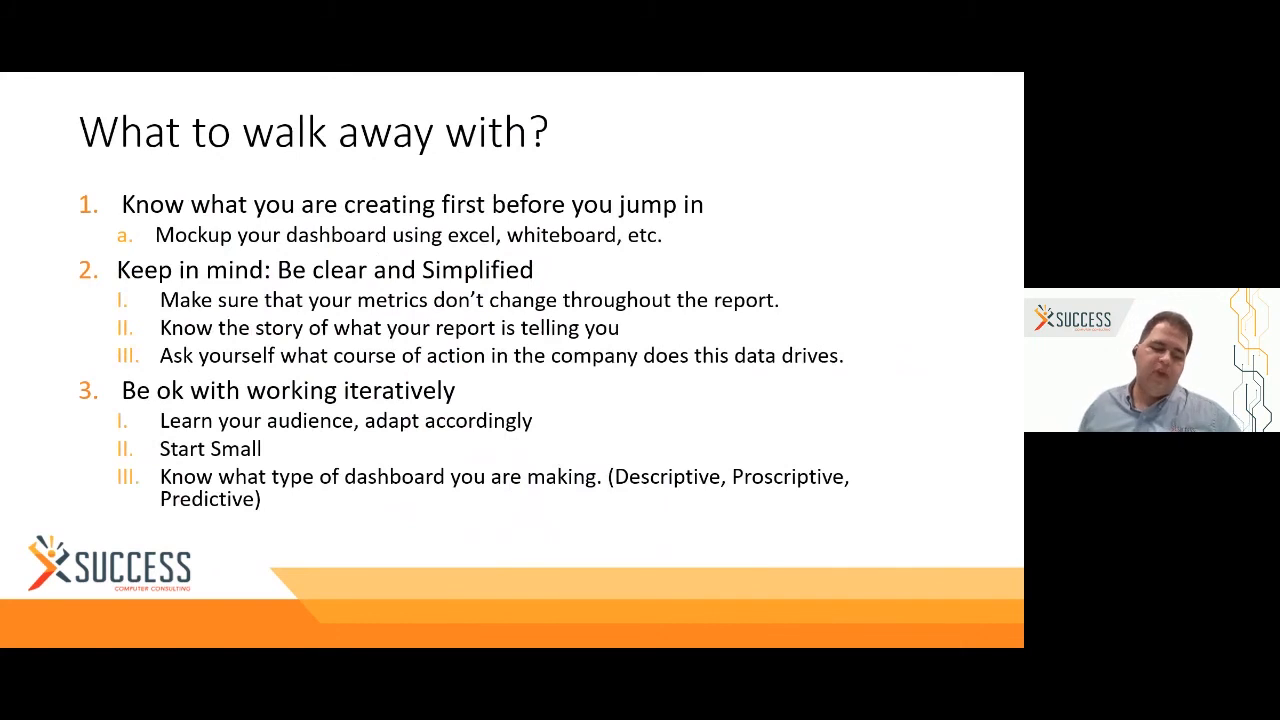